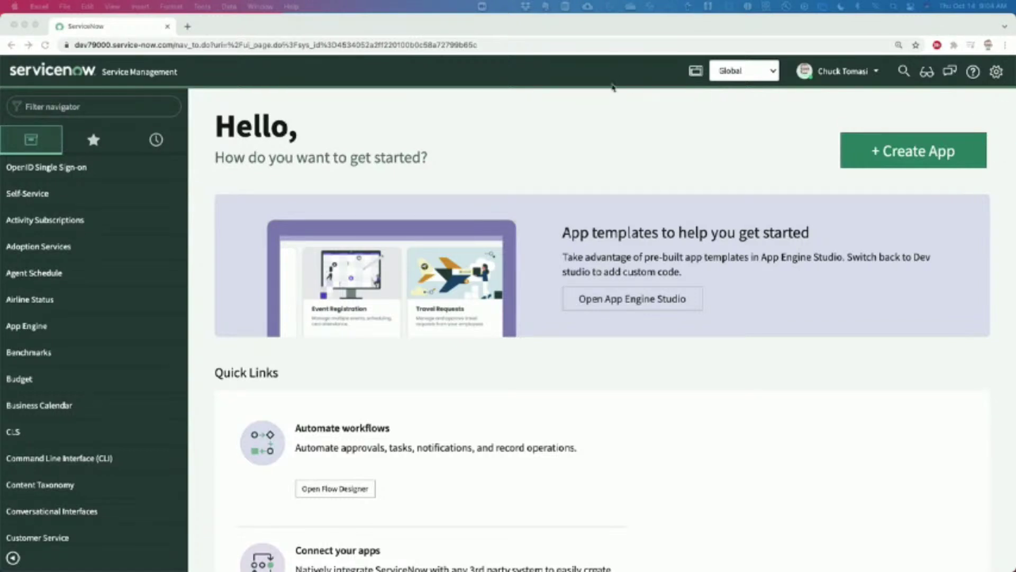
Filter the application navigator for "app engine".
left_click(710, 150)
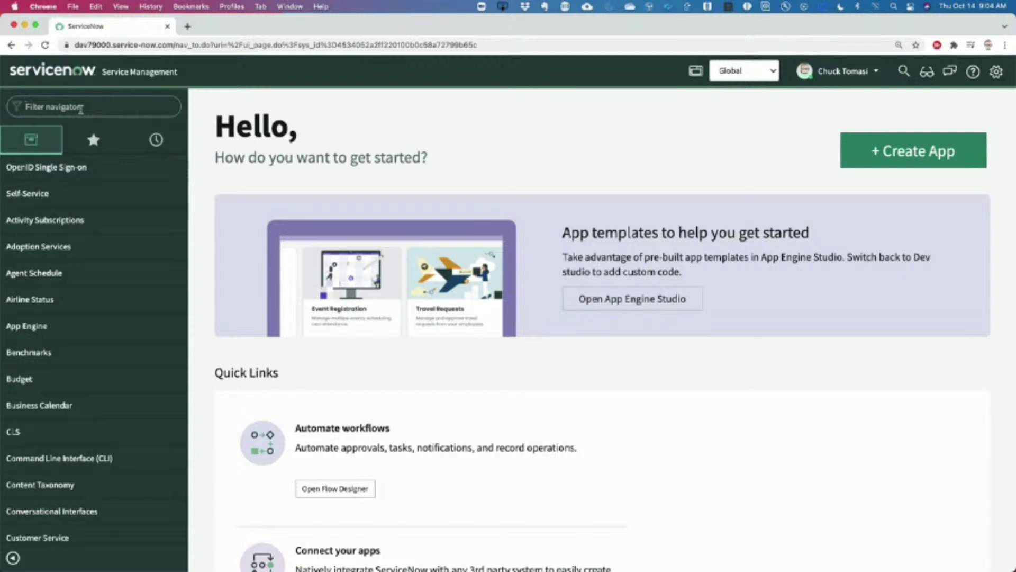
scroll(81, 109, "up", 5)
scroll(81, 108, "left", 2)
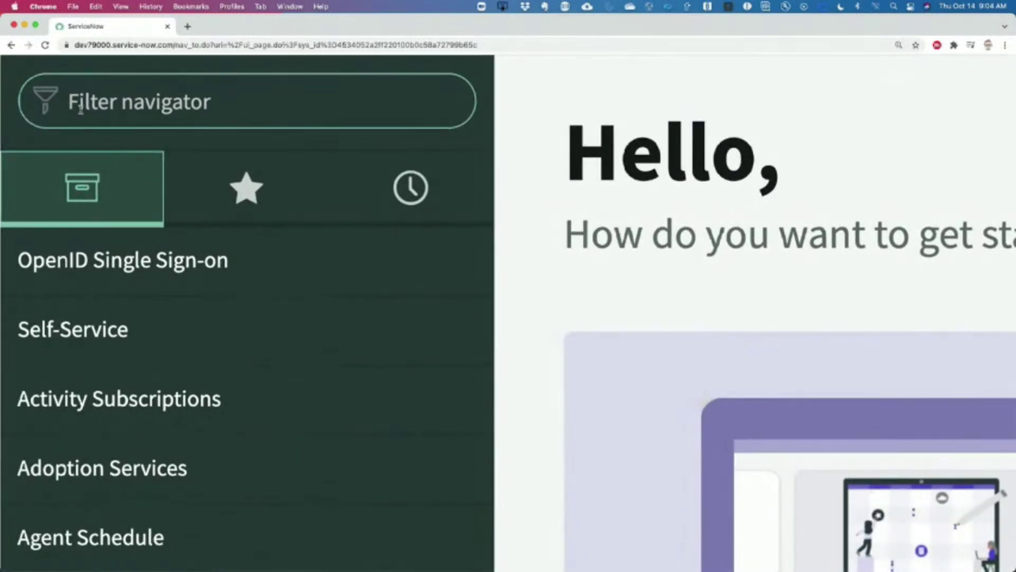
type("app engine")
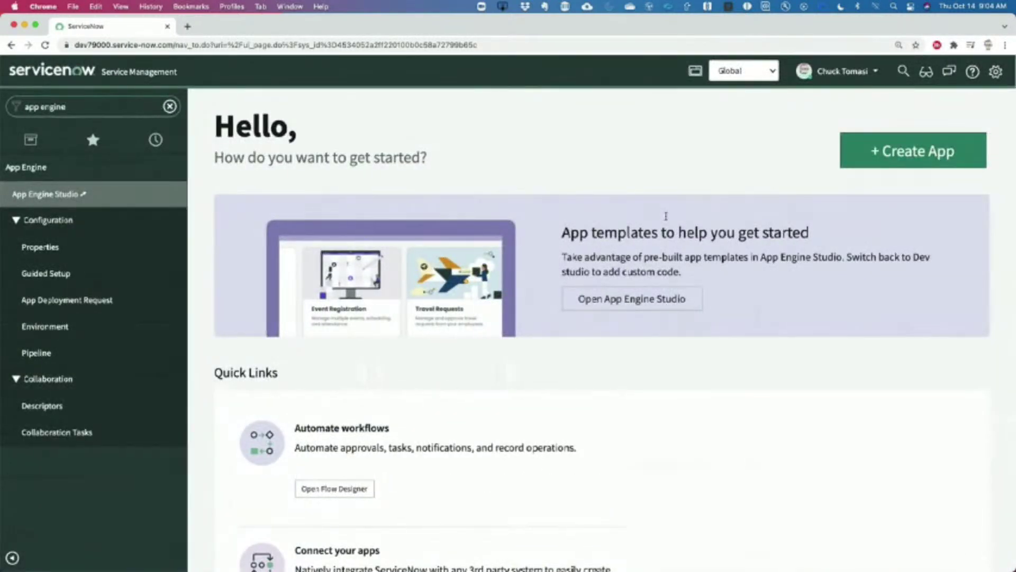
Start creating an app declaratively (no-code / low code) in App Engine Studio and dismiss the getting-started welcome.
left_click(900, 155)
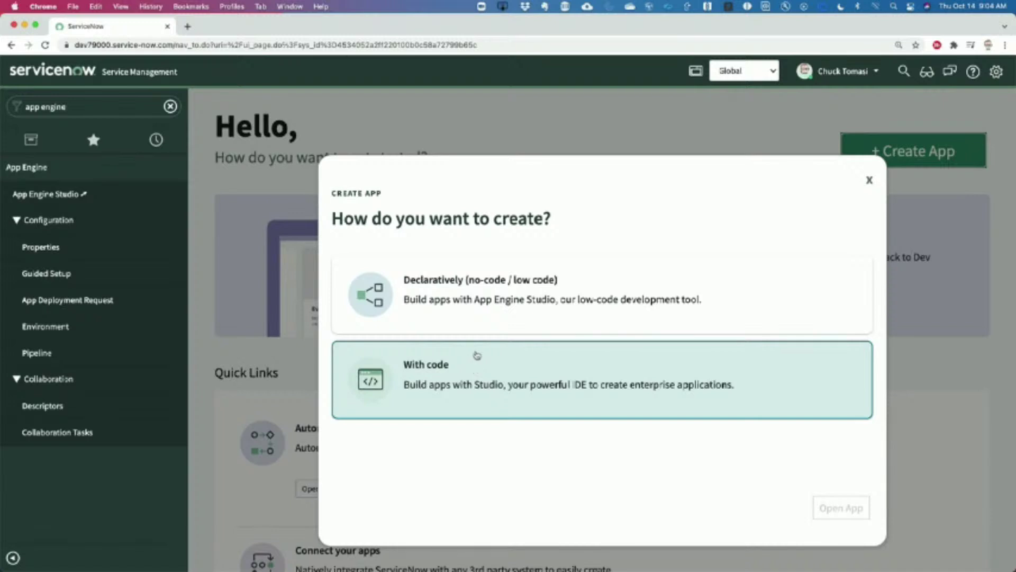
left_click(477, 302)
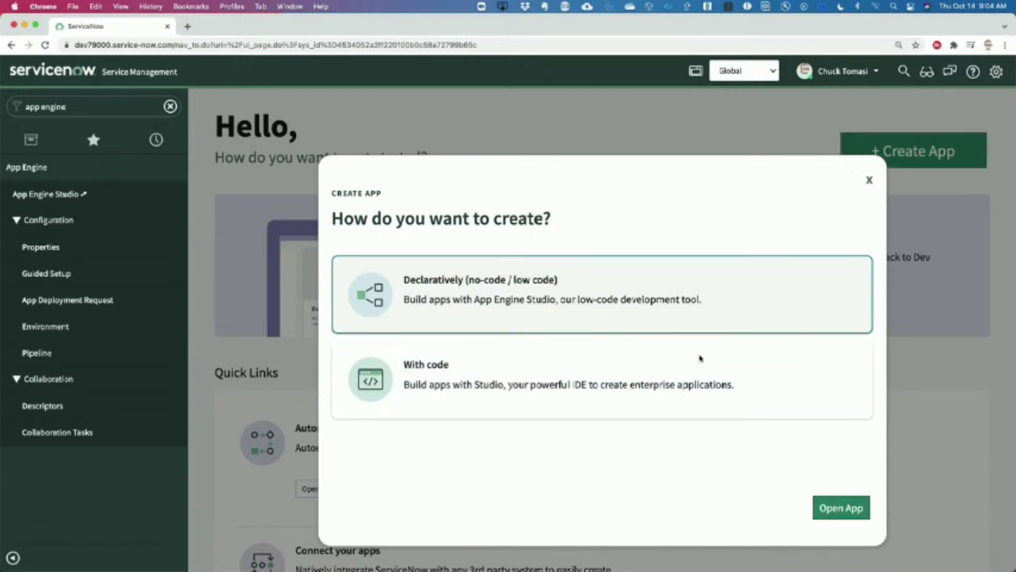
left_click(840, 508)
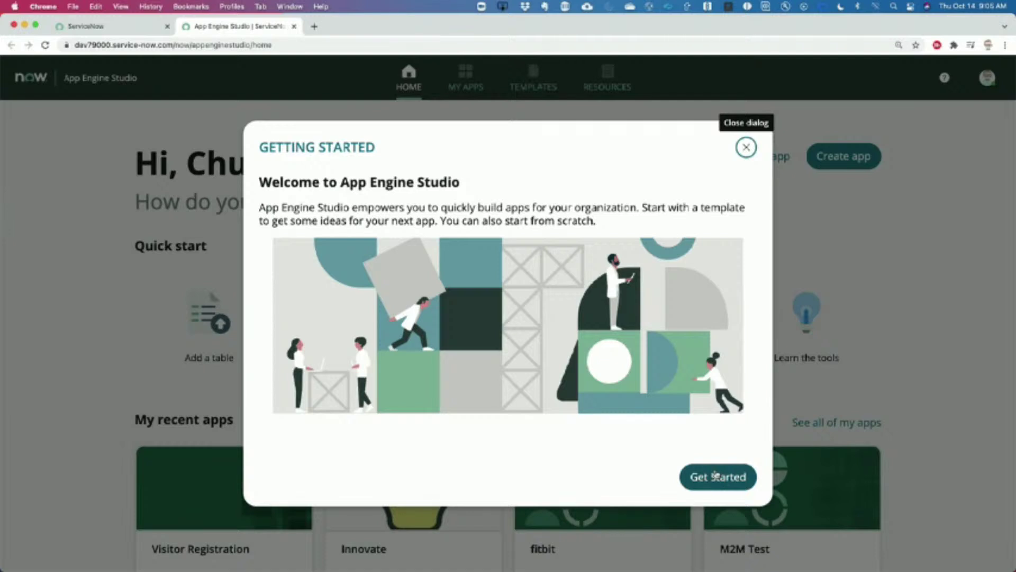
left_click(746, 148)
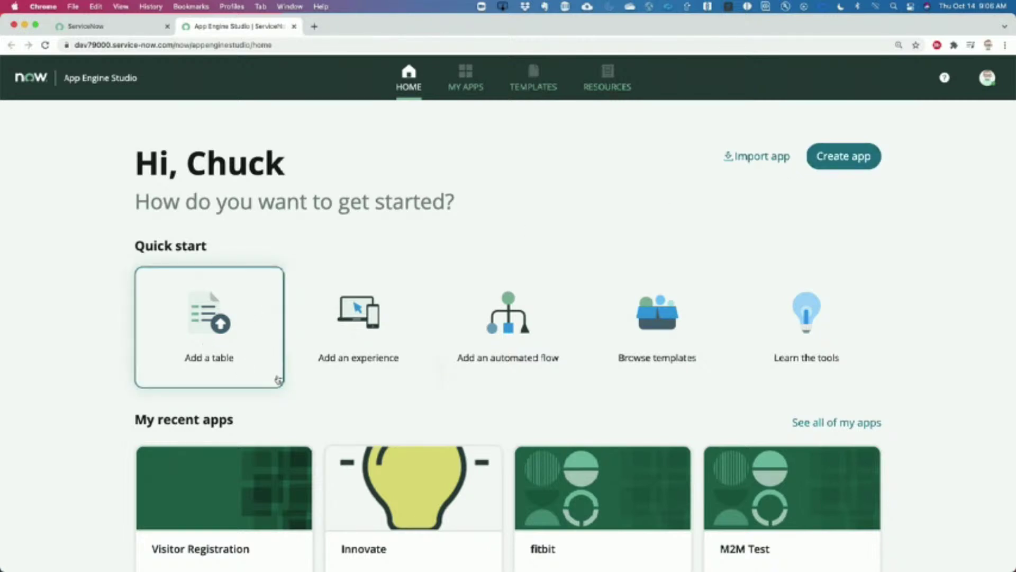
Look through the quick start options, recent apps and templates on the App Engine Studio home page.
scroll(277, 380, "down", 1)
scroll(278, 380, "down", 1)
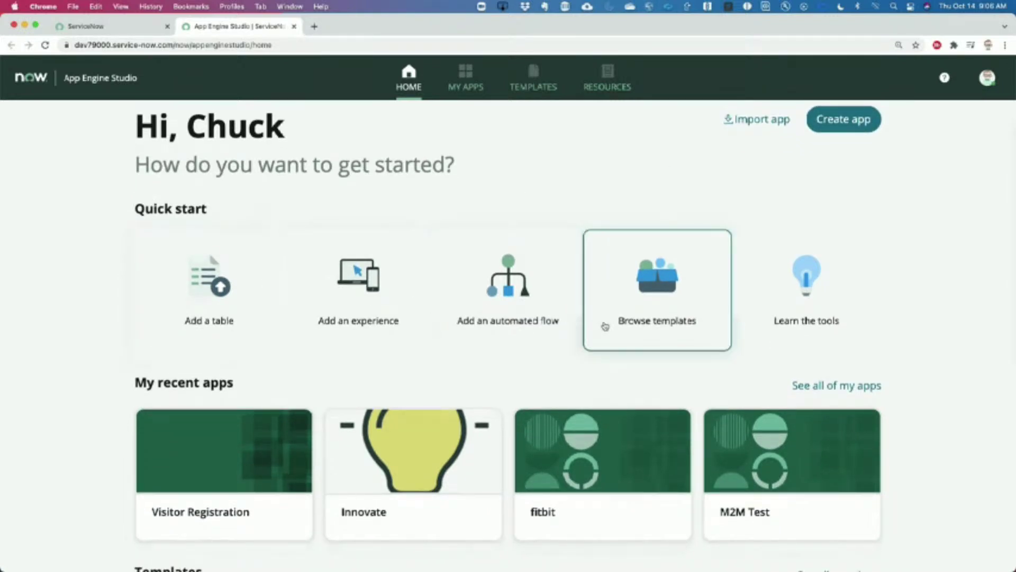
scroll(270, 408, "down", 5)
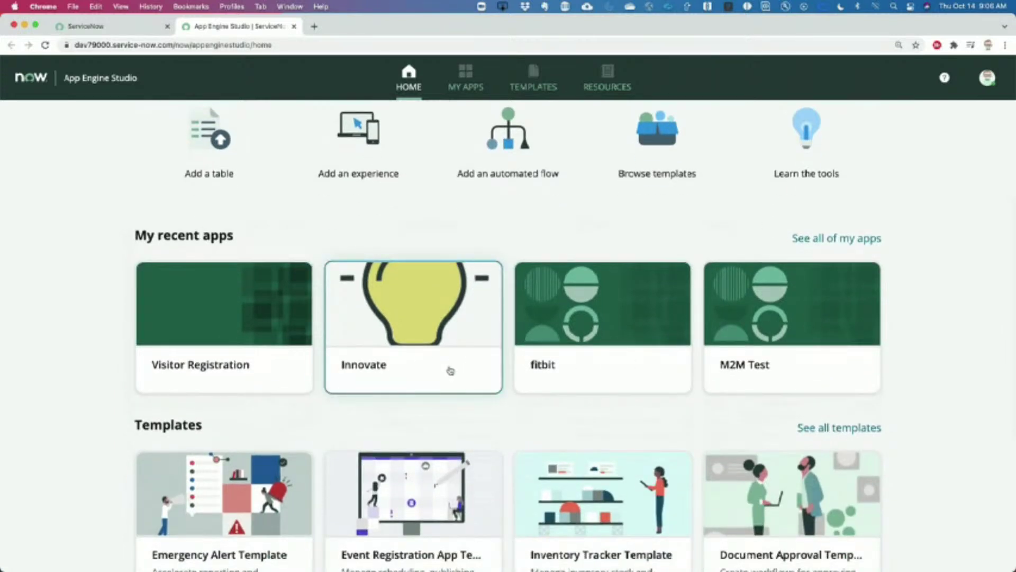
scroll(451, 370, "down", 7)
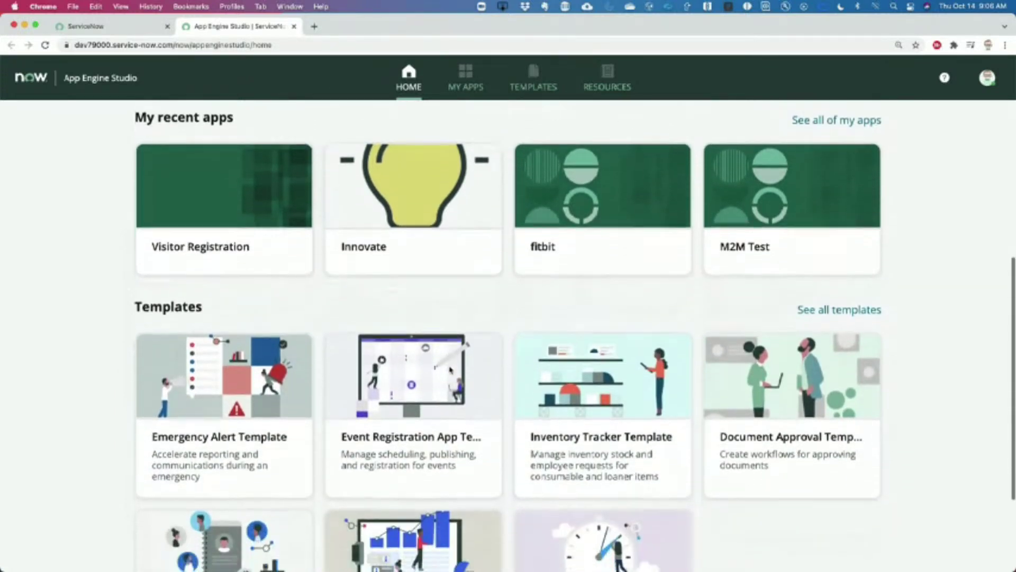
scroll(450, 370, "down", 1)
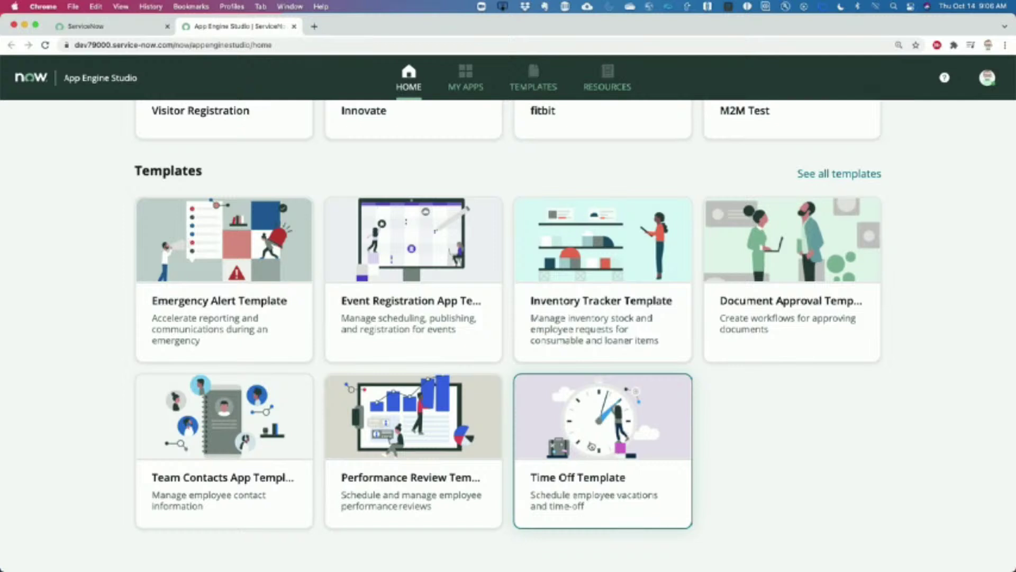
scroll(555, 355, "up", 2)
scroll(553, 358, "up", 4)
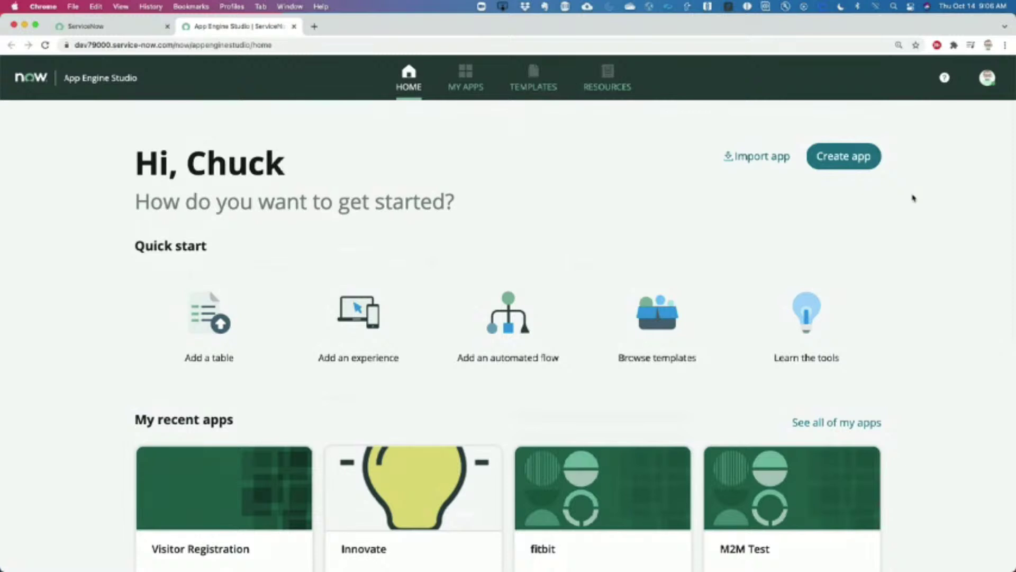
Begin a new app named Charity with the description "Managing charity contributions".
left_click(849, 162)
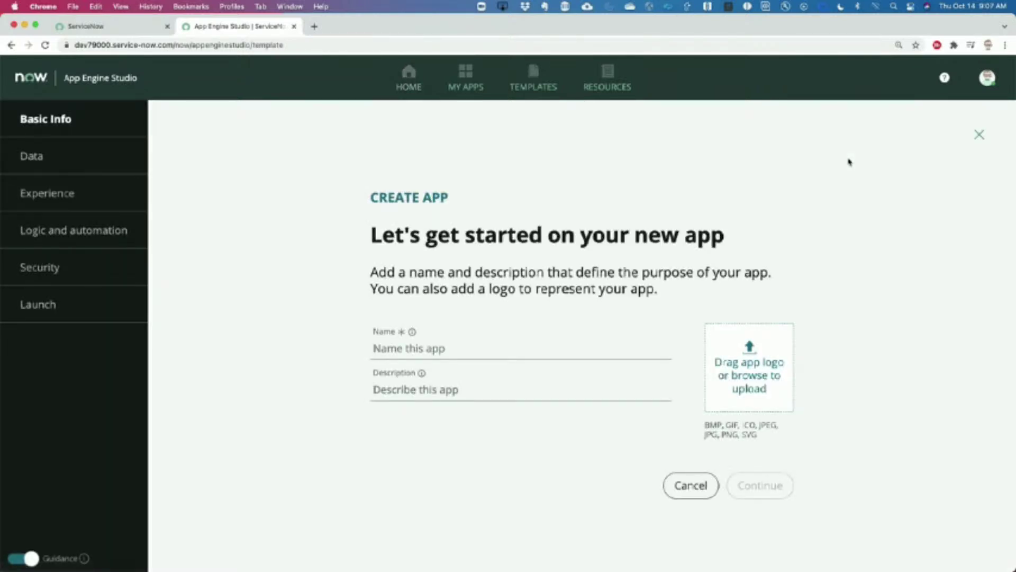
left_click(424, 349)
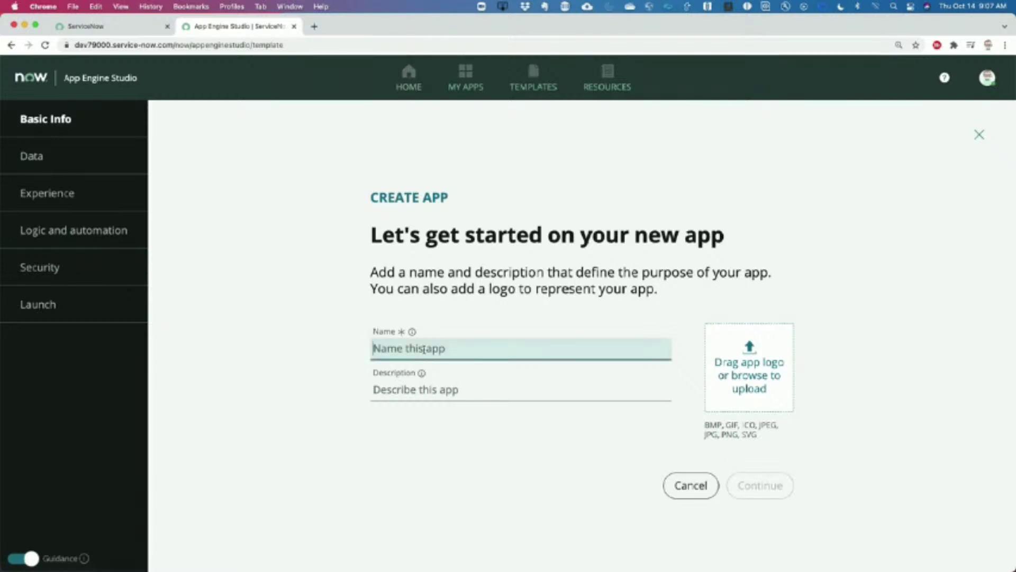
type("Charity")
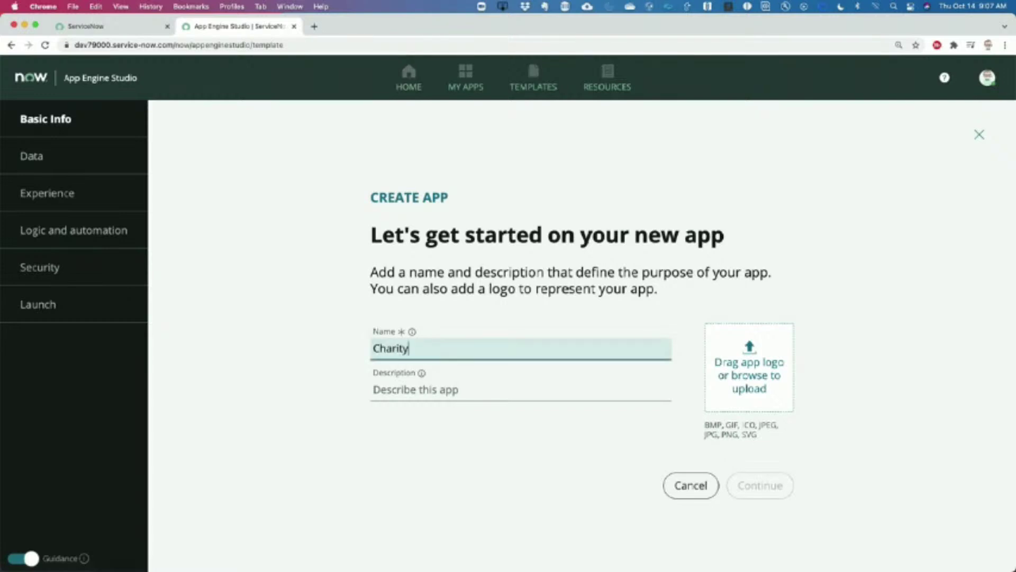
key("Tab")
type("M")
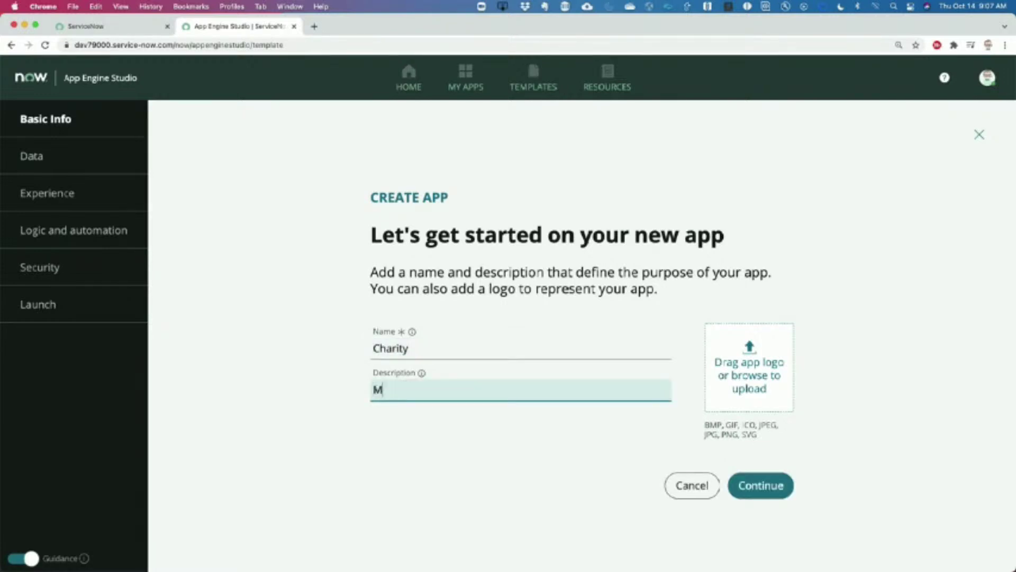
type("angging charity co")
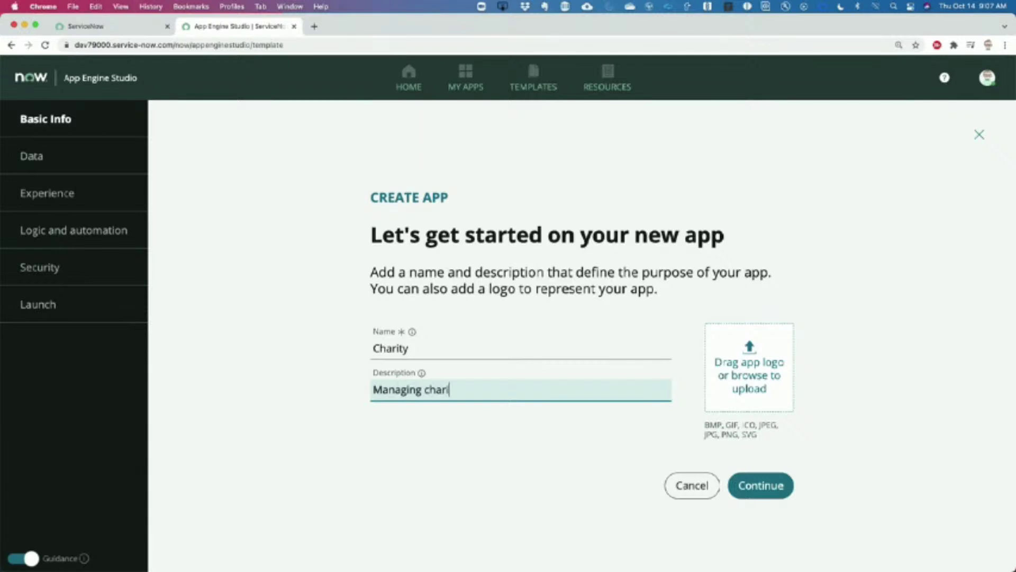
type("ntributions")
Upload charity-icon.png from the Demo Data folder as the logo, create the app and go to its app home.
left_click(764, 365)
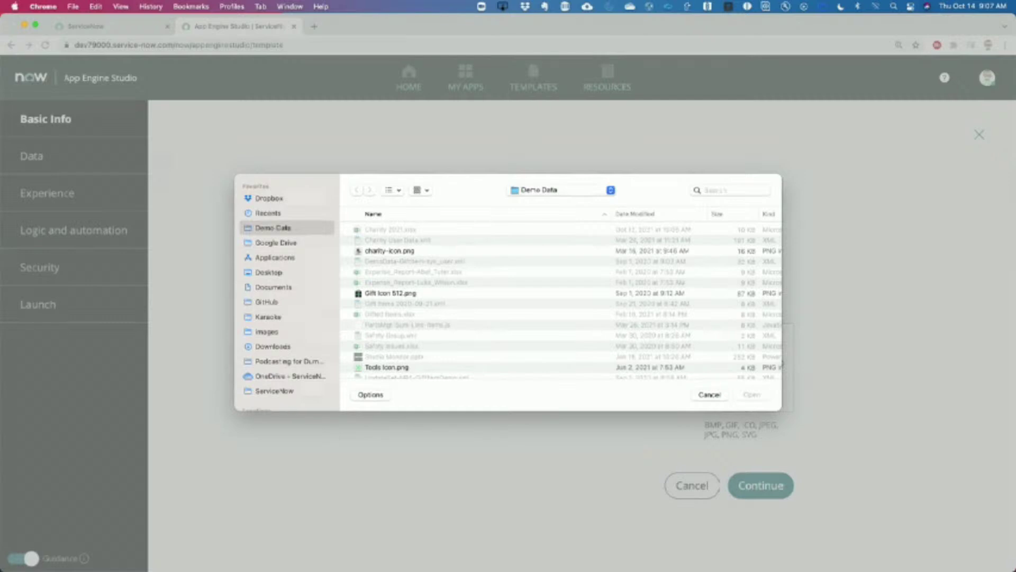
double_click(389, 251)
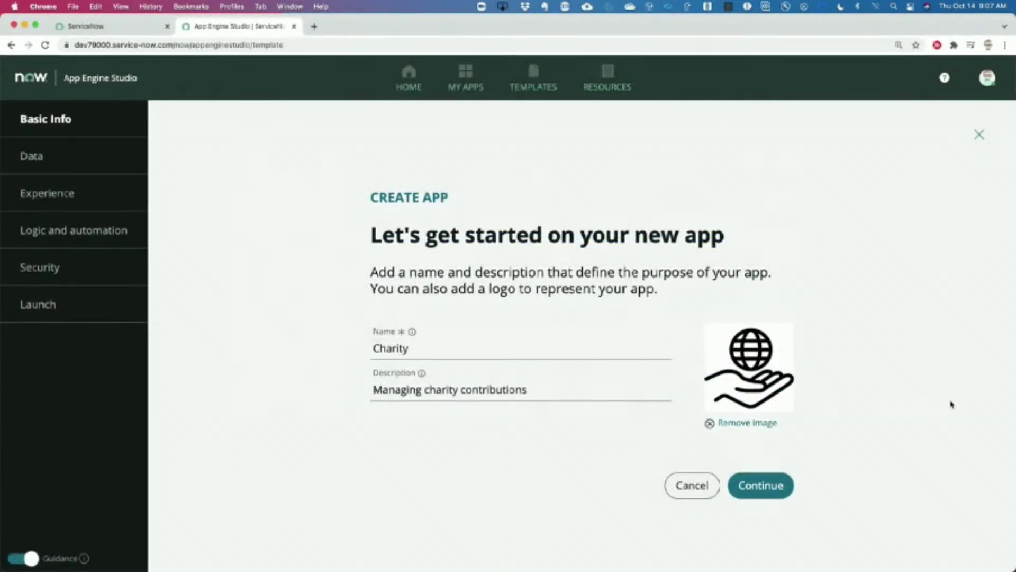
left_click(769, 491)
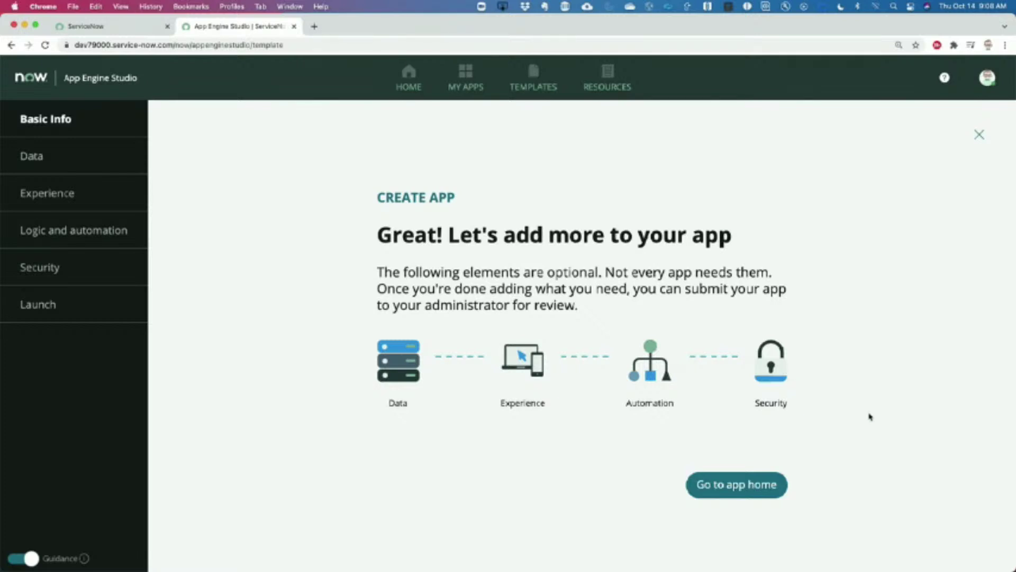
left_click(744, 485)
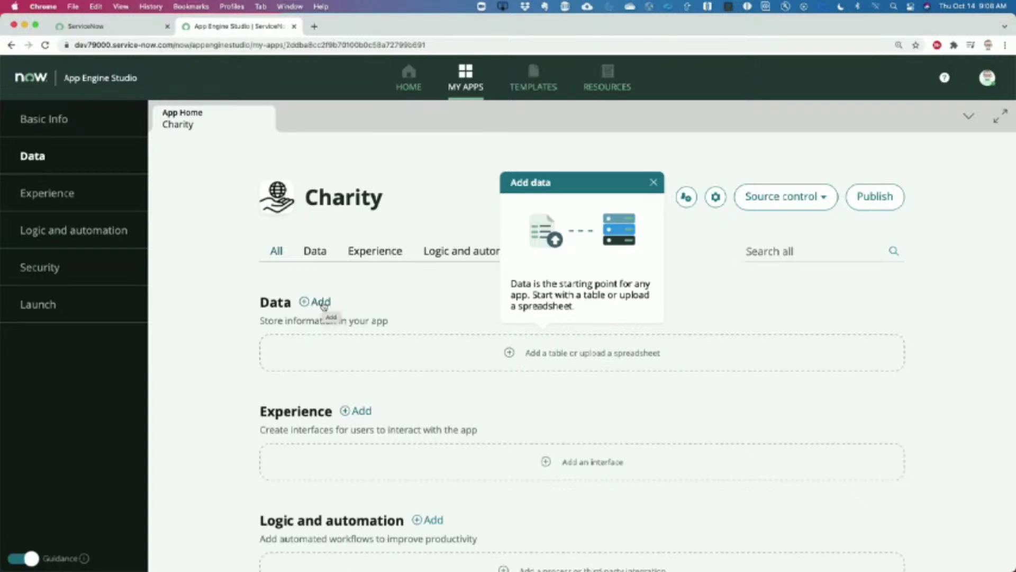
Add a data table to the Charity app by uploading the spreadsheet Charity 2021.xlsx.
left_click(548, 355)
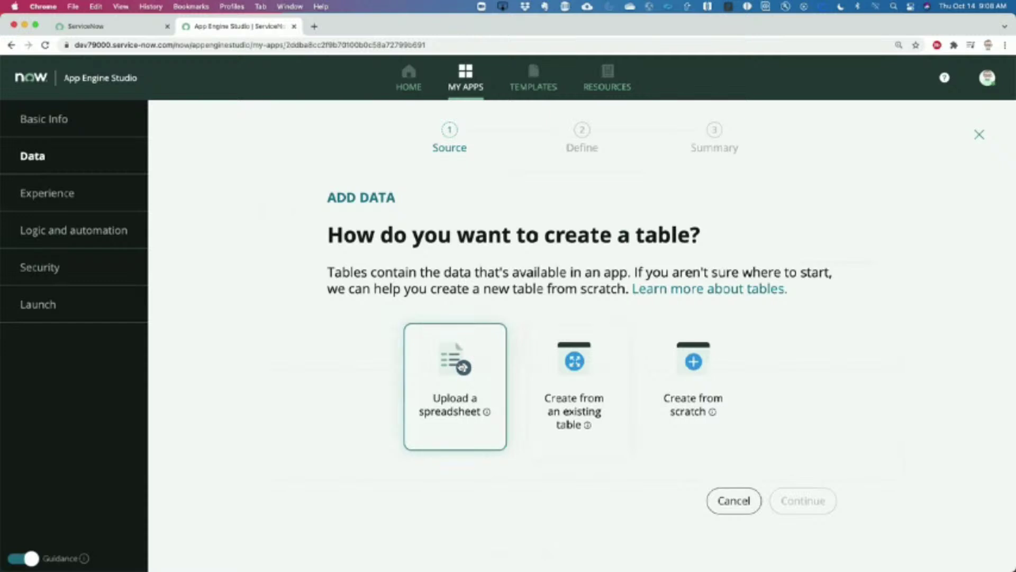
left_click(458, 372)
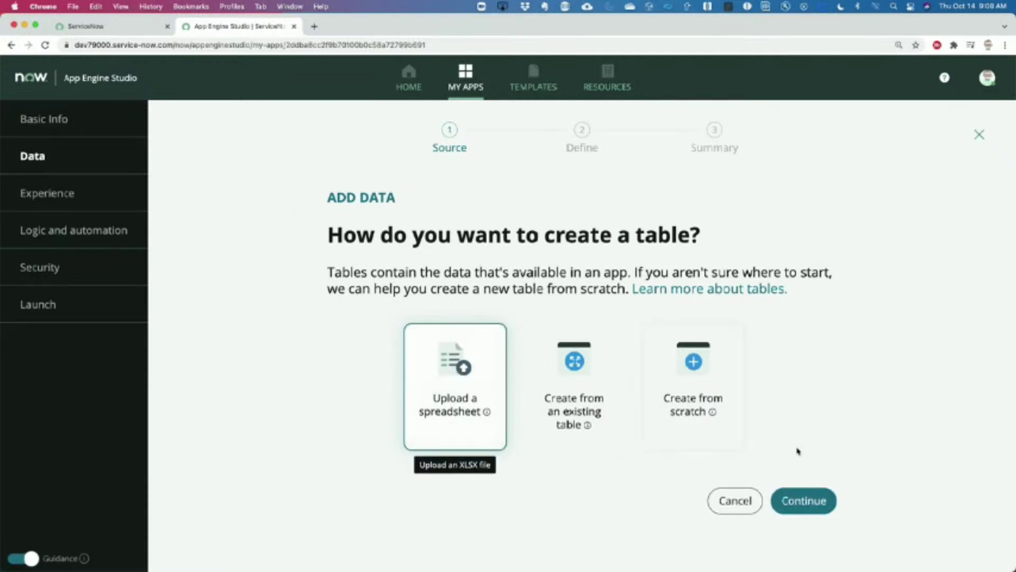
left_click(802, 500)
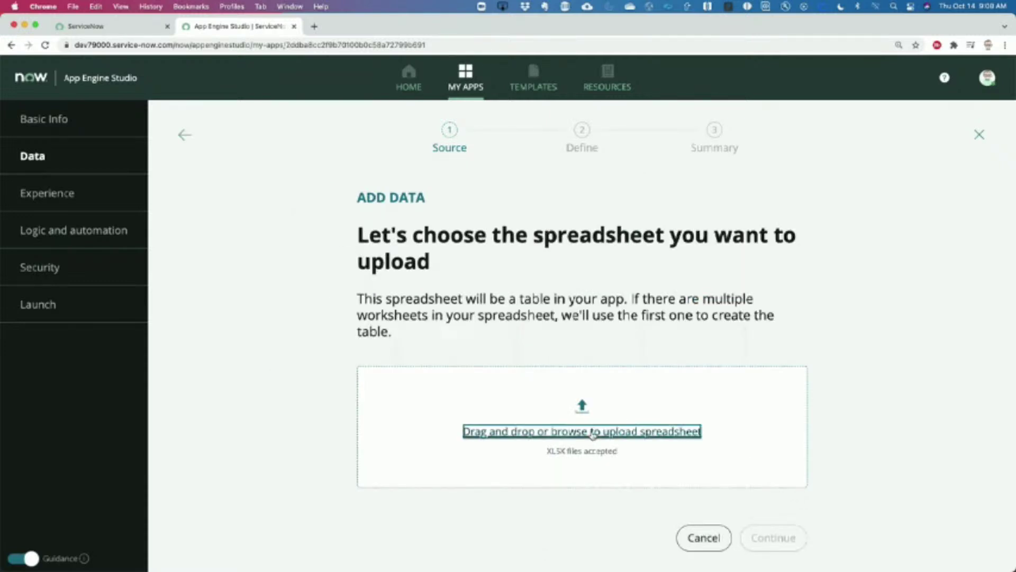
left_click(593, 434)
double_click(373, 231)
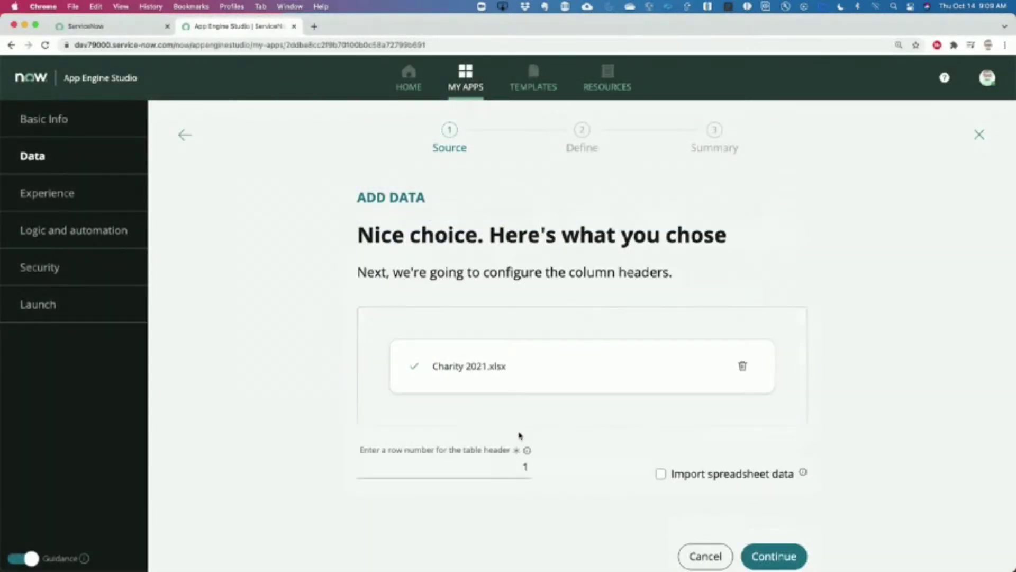
Enable importing the spreadsheet data with the table and continue to the field definitions.
scroll(518, 436, "up", 10)
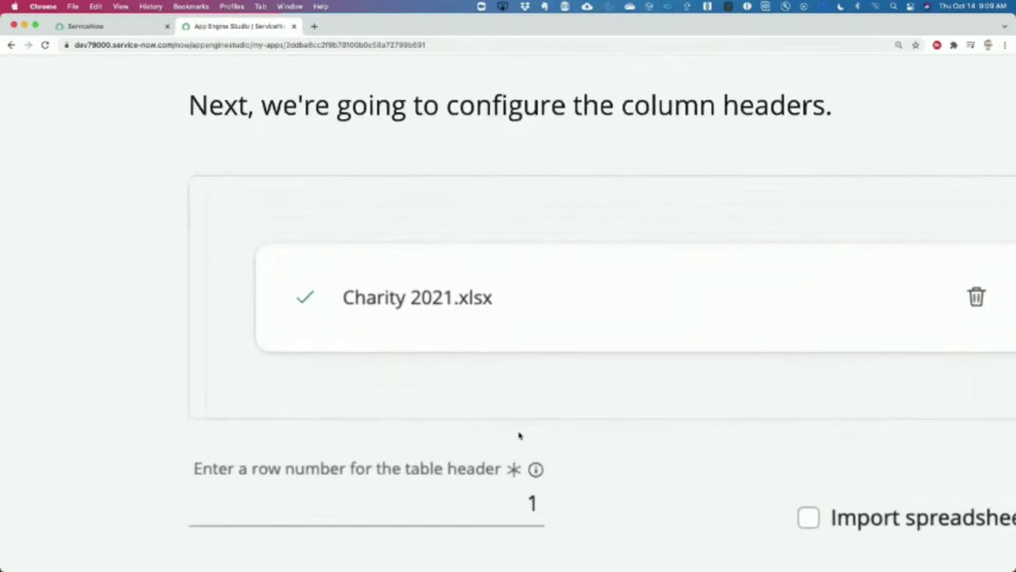
scroll(519, 435, "right", 4)
scroll(519, 436, "down", 2)
scroll(519, 436, "right", 5)
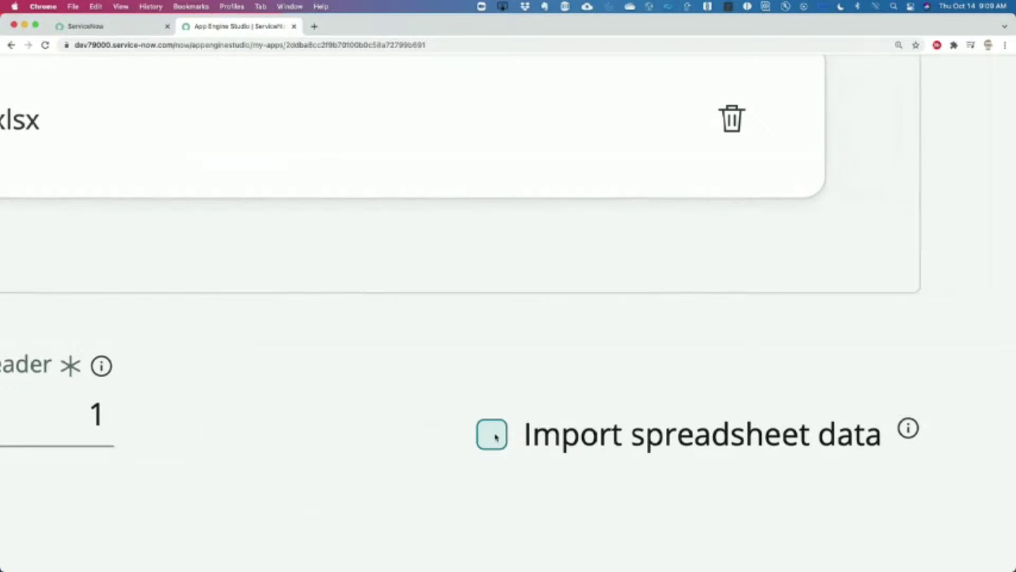
left_click(495, 435)
scroll(556, 434, "down", 10)
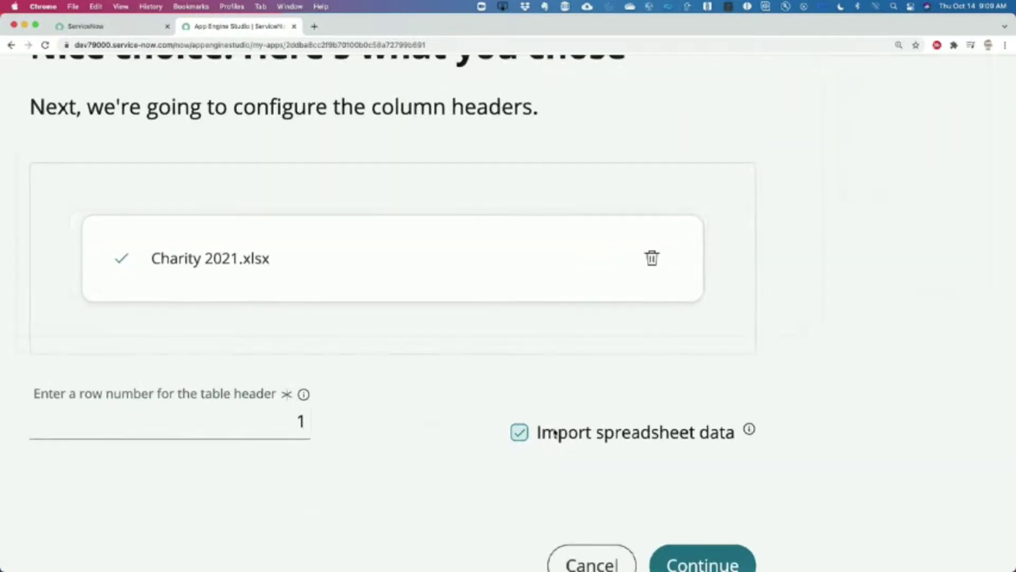
left_click(766, 557)
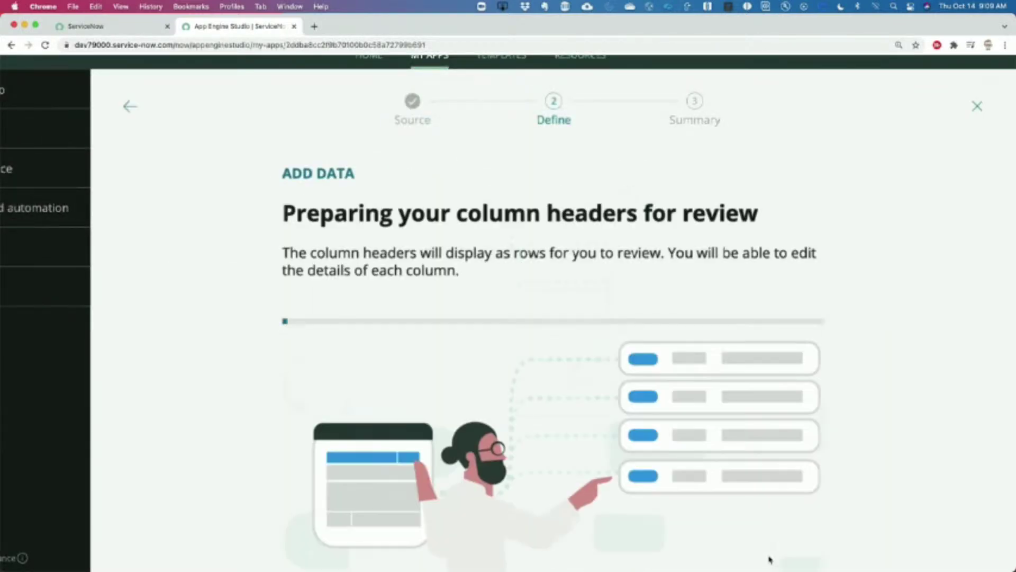
Review the fields brought over from the spreadsheet and set the Charity field's character limit to 80.
scroll(674, 367, "down", 5)
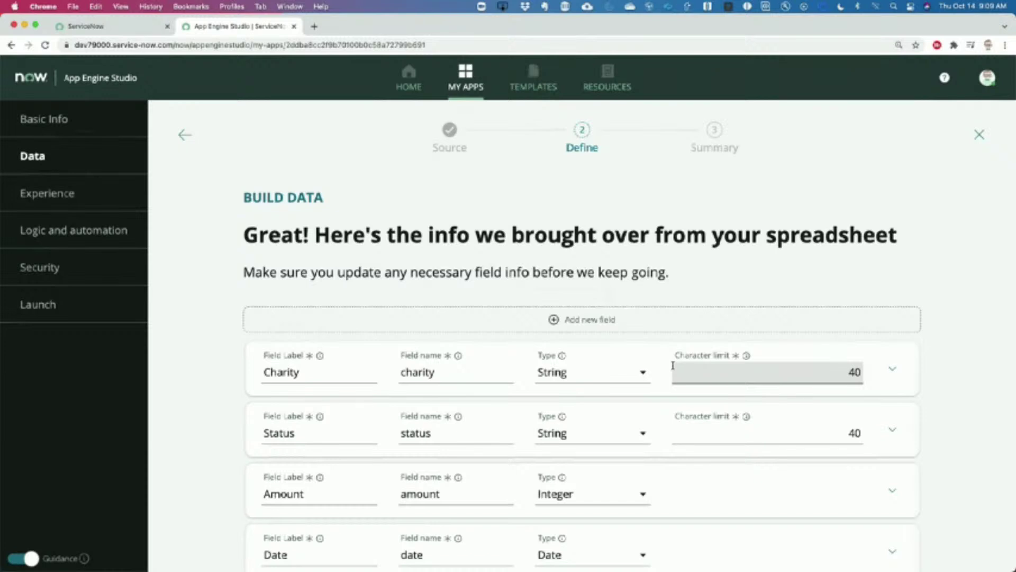
scroll(672, 366, "down", 3)
scroll(673, 366, "up", 3)
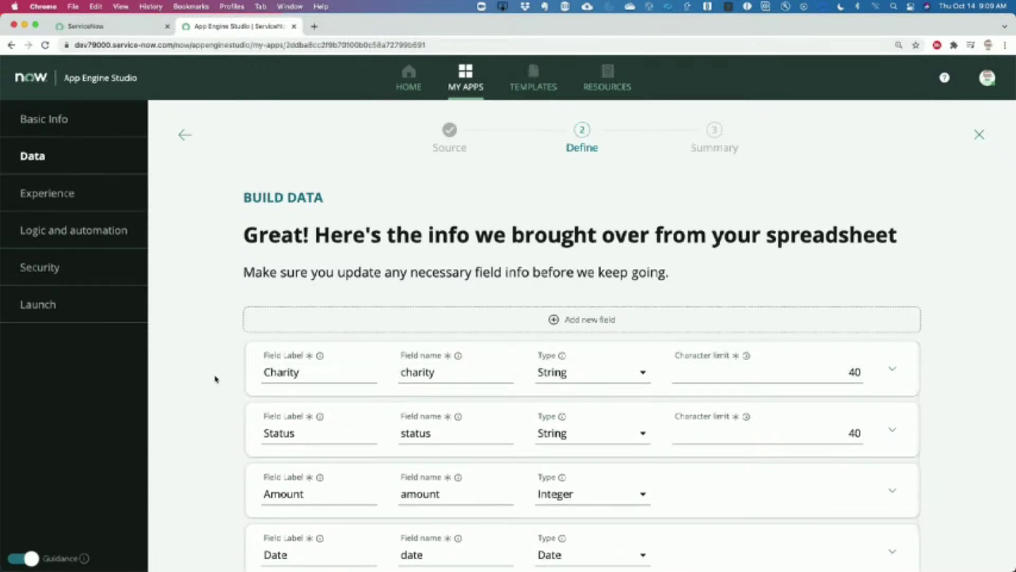
scroll(206, 381, "down", 3)
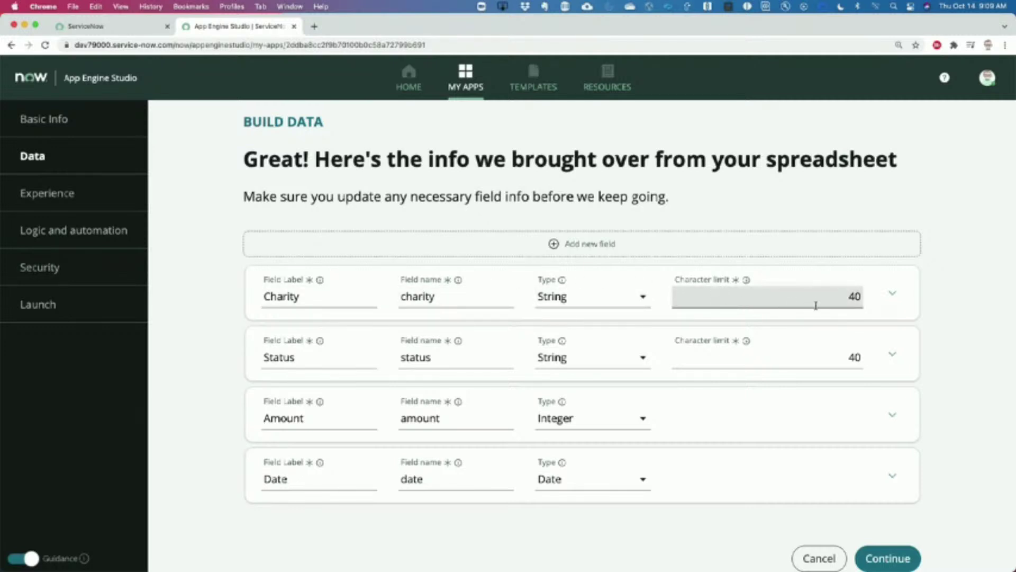
left_click(855, 297)
key("BackSpace")
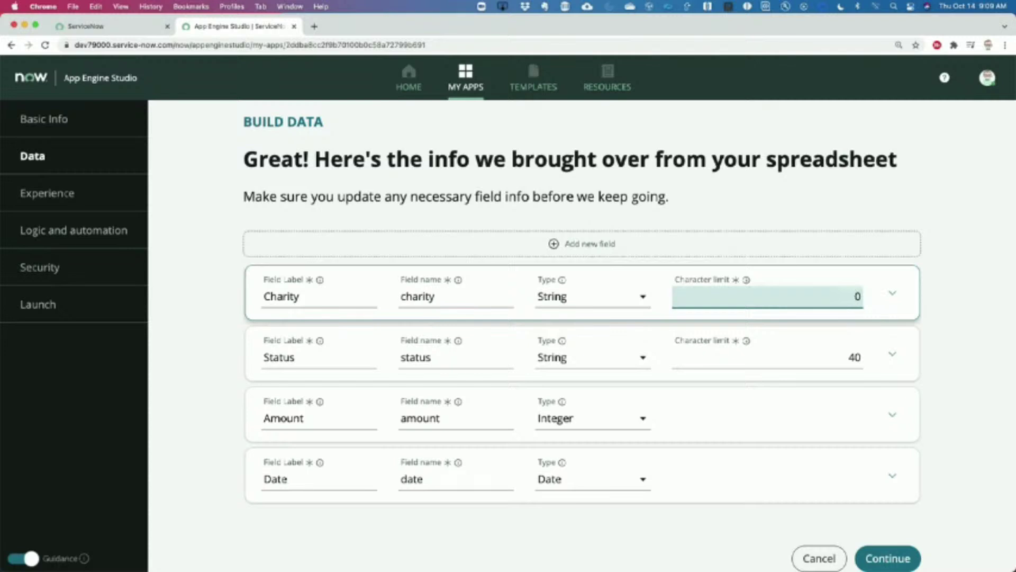
type("8")
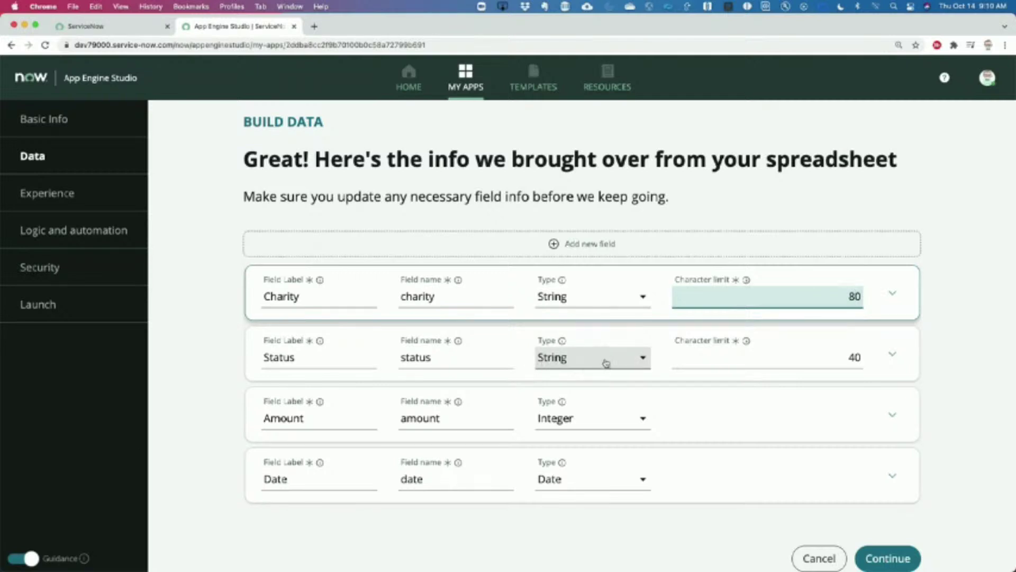
Change the Status field's type to Choice and the Employee field's type to Reference.
left_click(576, 367)
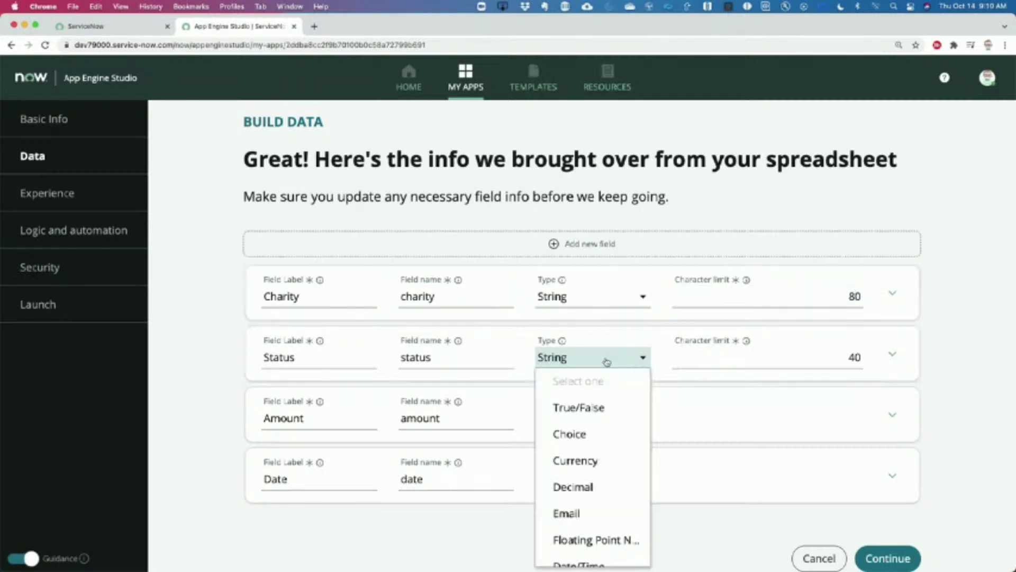
left_click(573, 435)
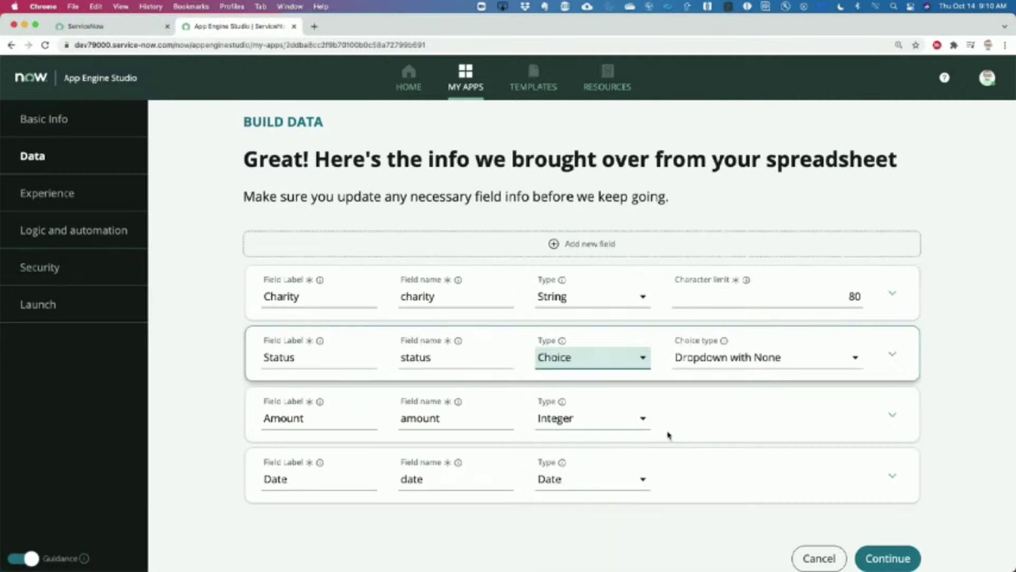
scroll(668, 435, "down", 1)
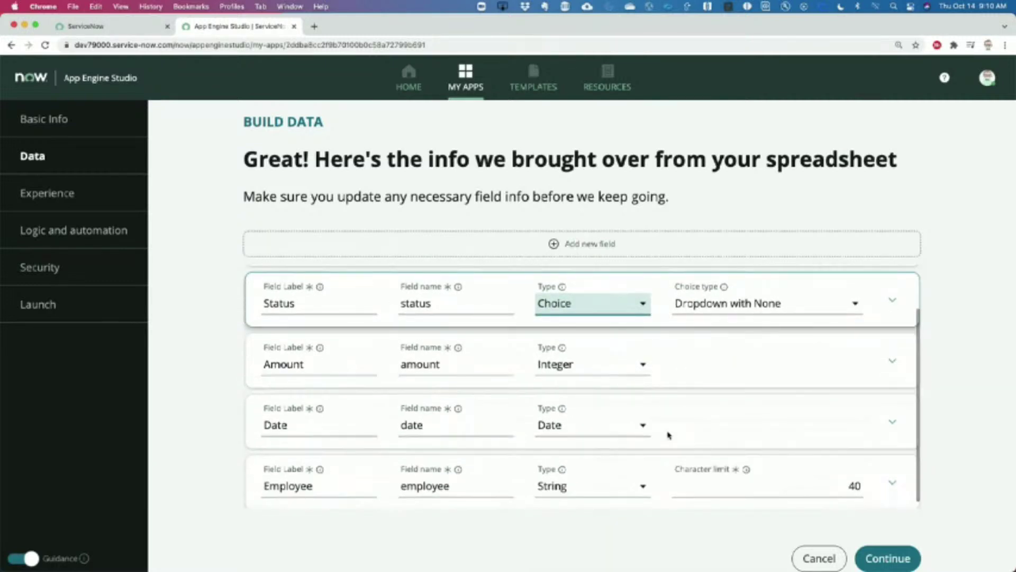
scroll(669, 435, "down", 1)
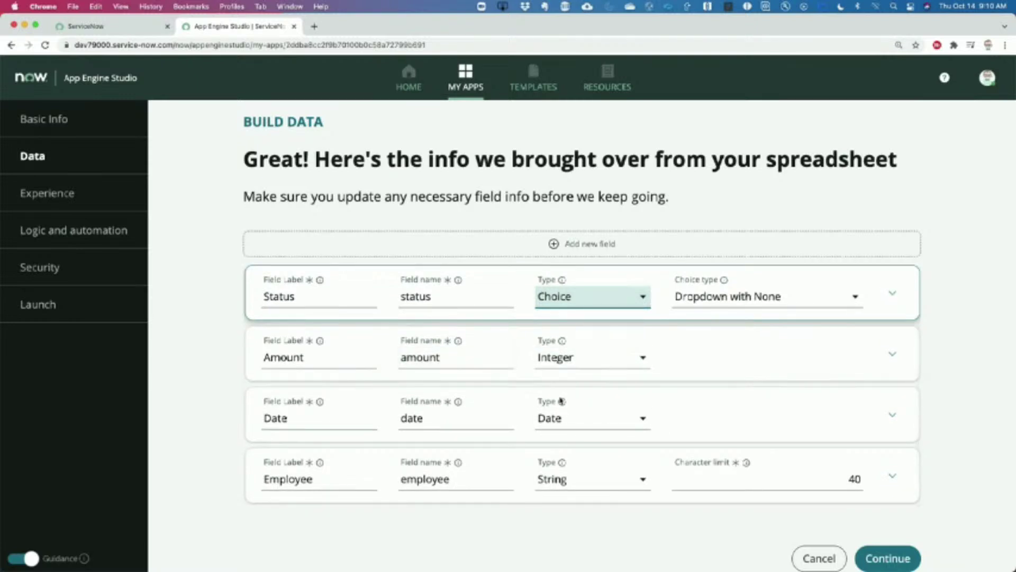
left_click(612, 482)
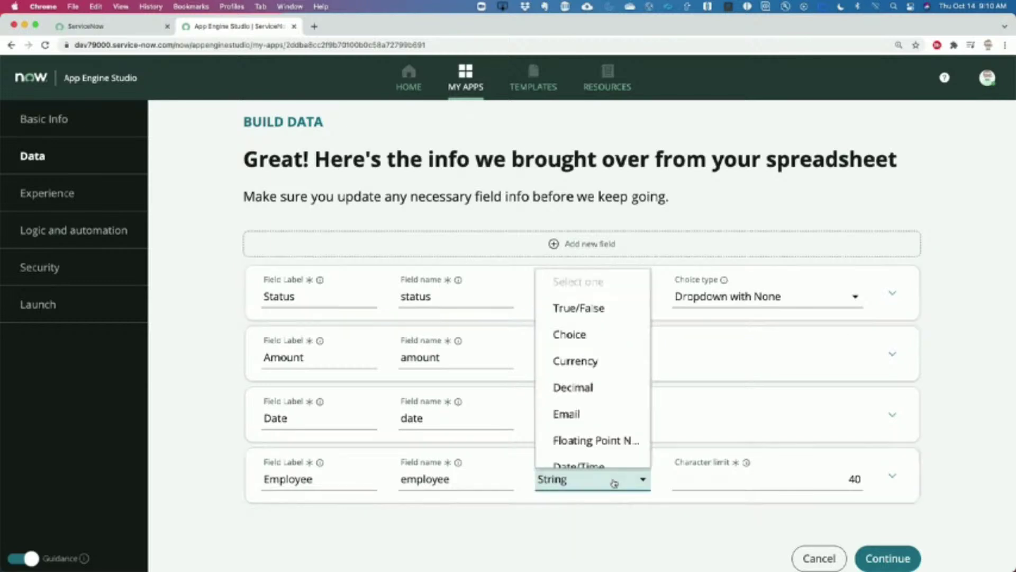
scroll(609, 461, "down", 5)
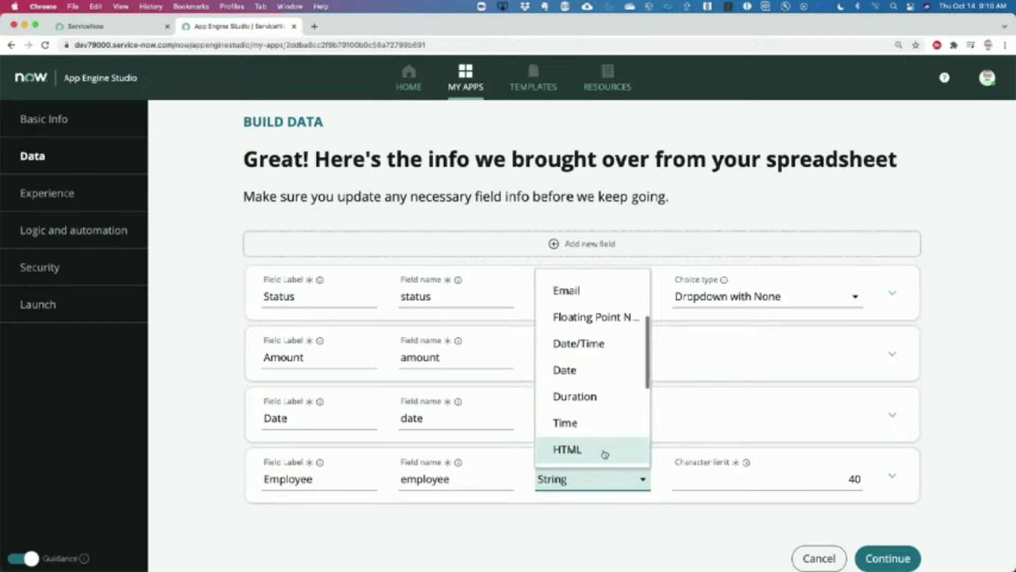
scroll(605, 454, "down", 3)
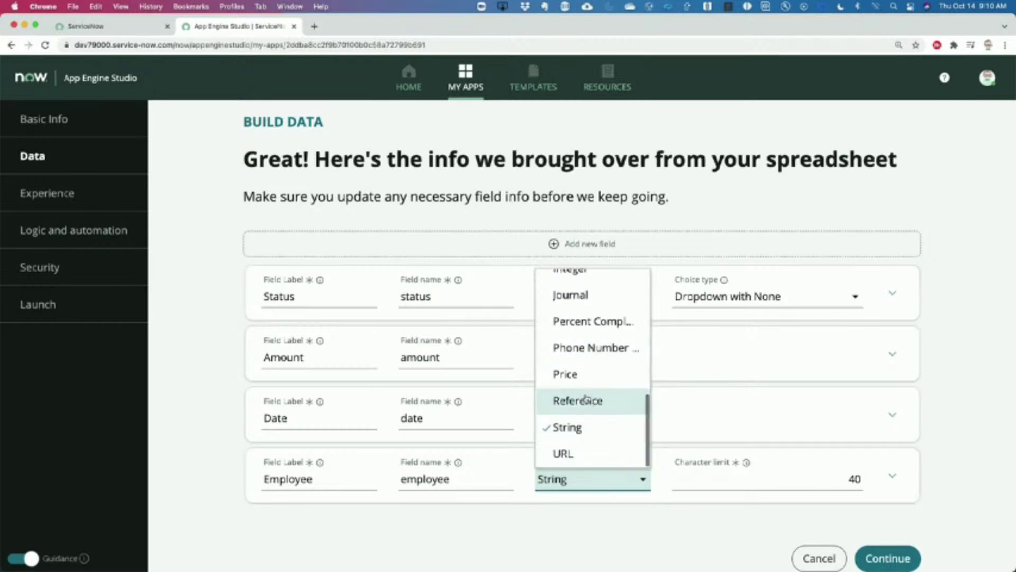
left_click(586, 399)
left_click(717, 481)
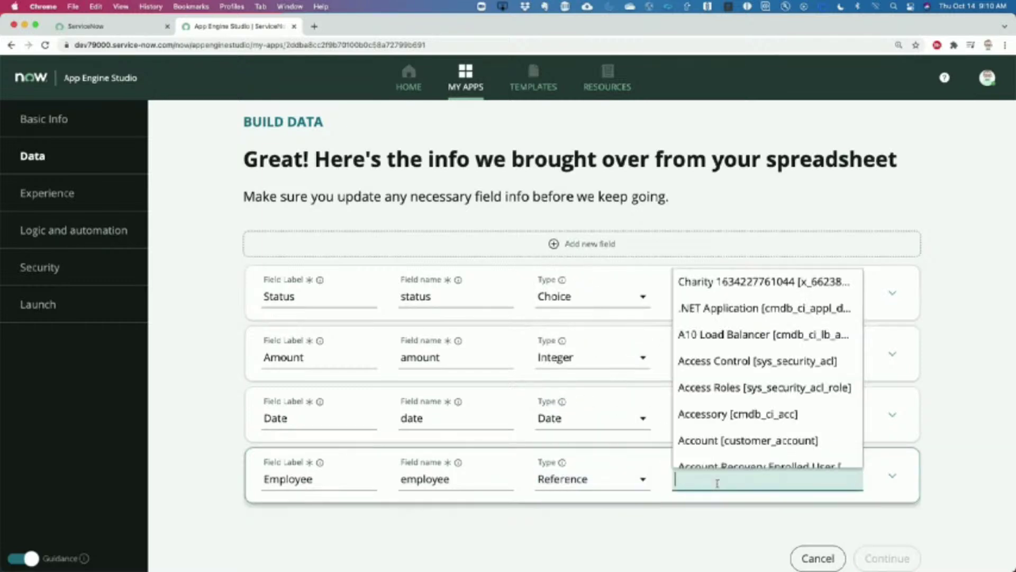
type("user")
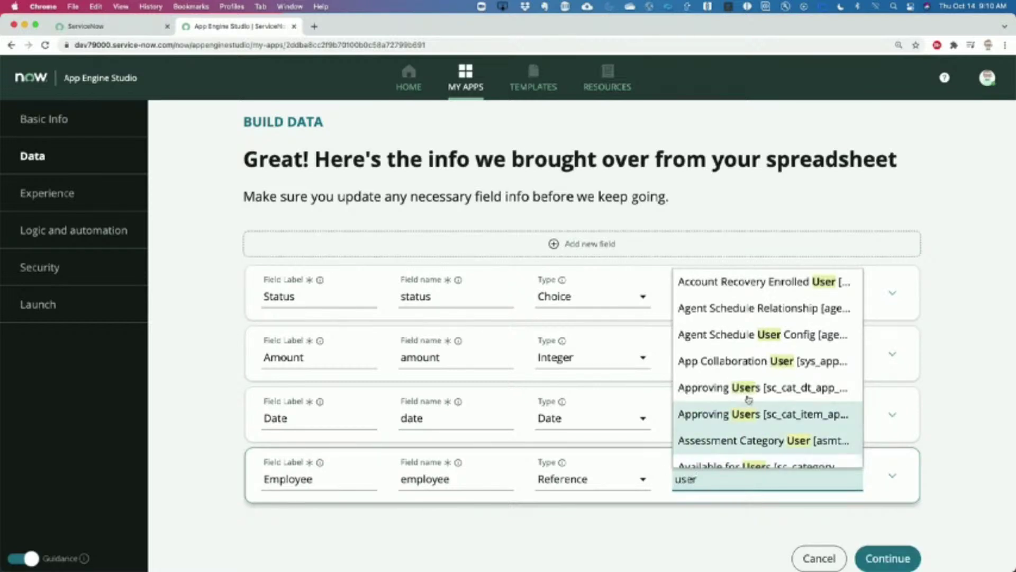
scroll(752, 388, "down", 3)
scroll(752, 388, "down", 3)
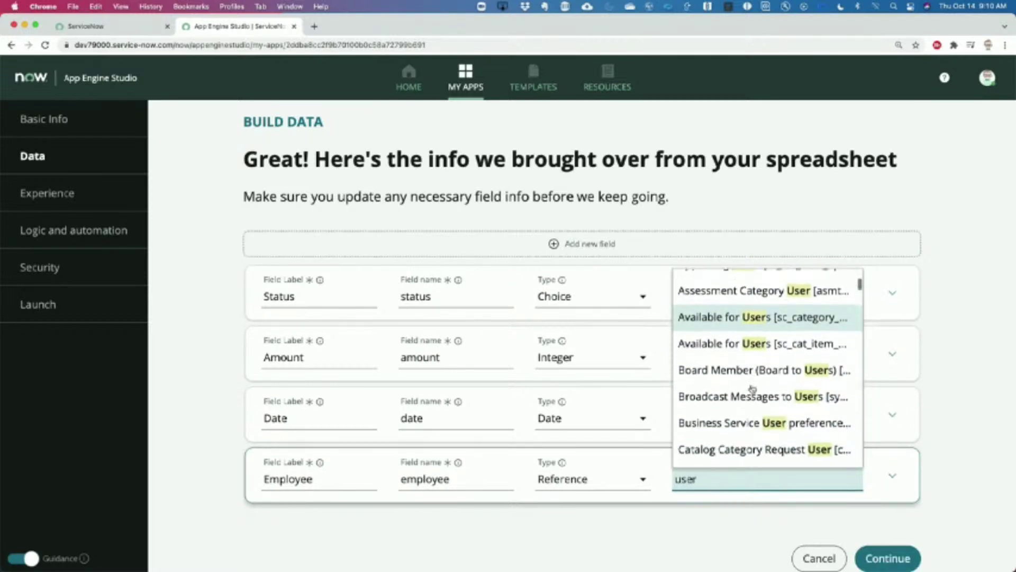
left_click(706, 482)
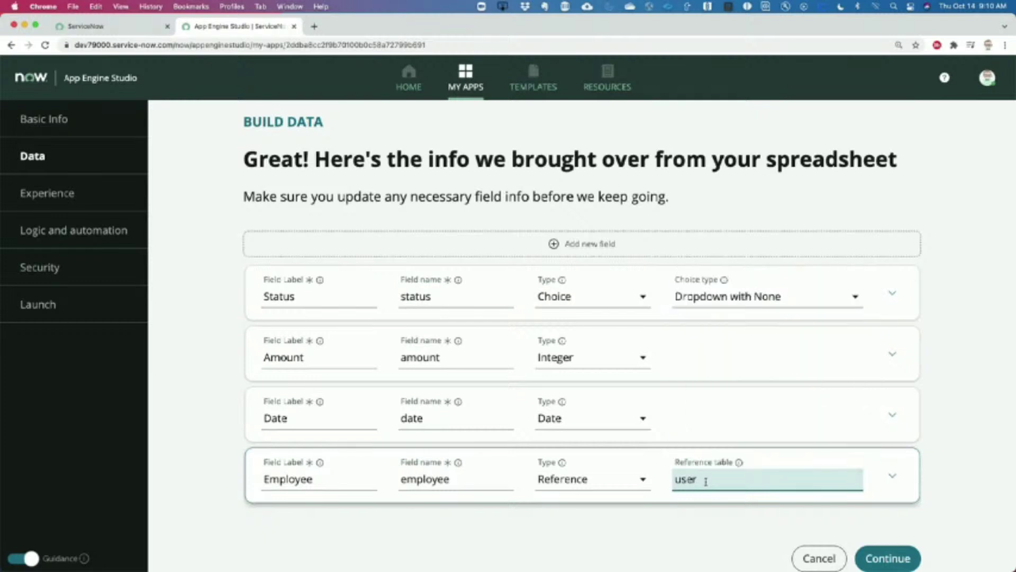
key("super+a")
type("use")
key("BackSpace")
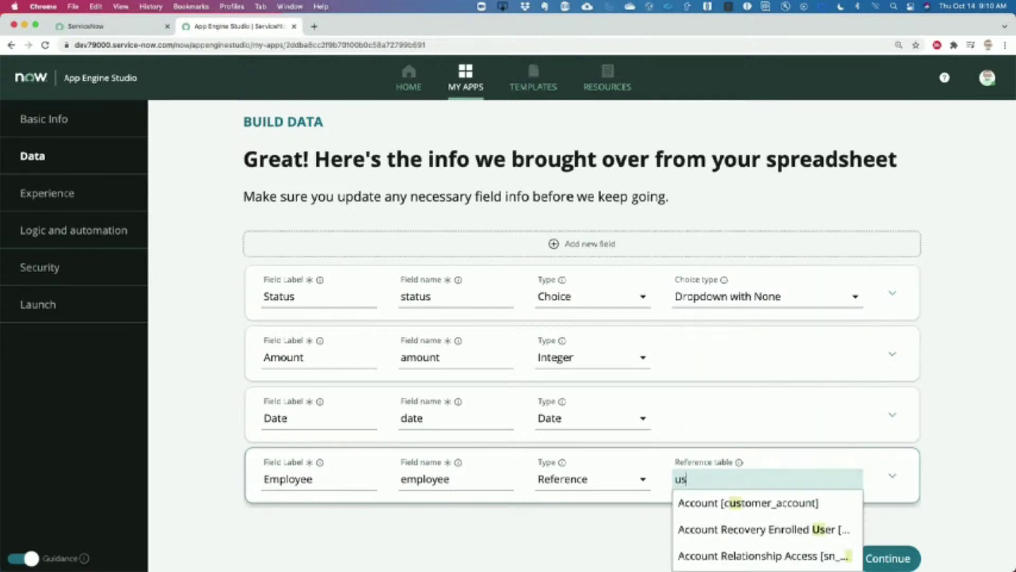
key("BackSpace")
key("BackSpace")
Find sys_user and set User [sys_user] as the Employee field's reference table.
type("sys_user")
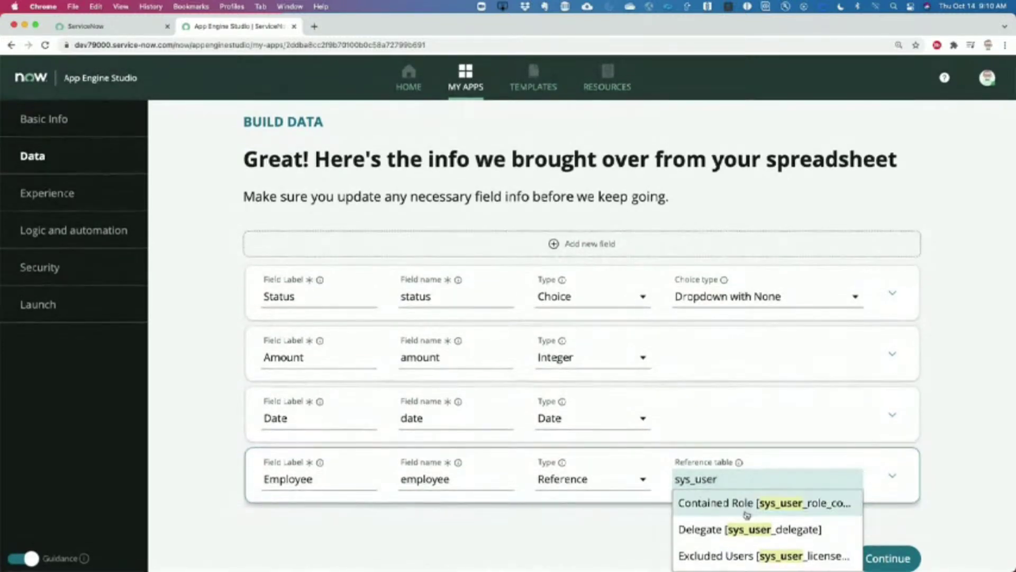
scroll(747, 515, "down", 10)
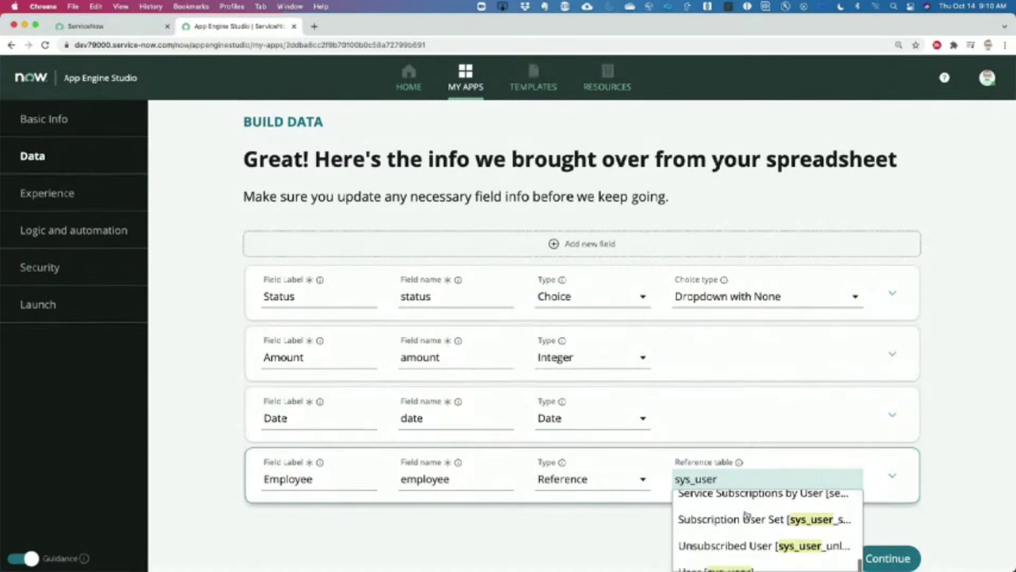
scroll(747, 515, "down", 5)
left_click(737, 507)
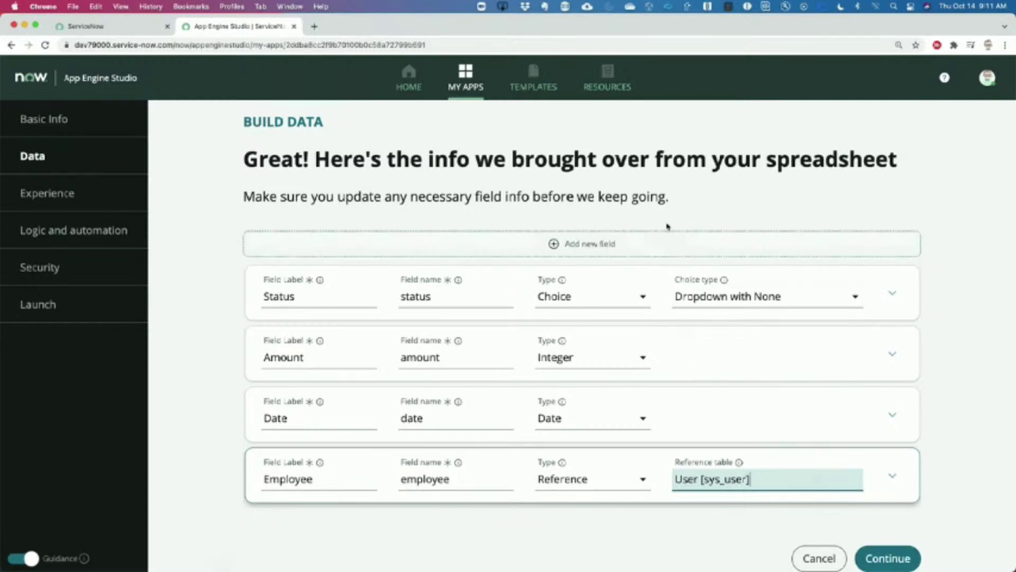
Add a new field labelled Comments with the type Journal and continue to the table properties.
left_click(577, 246)
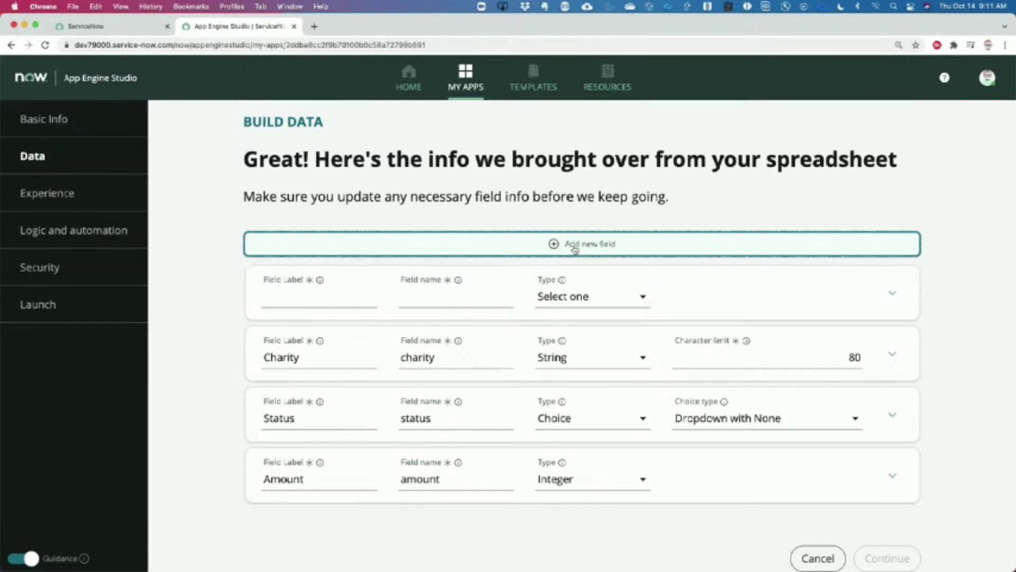
left_click(368, 298)
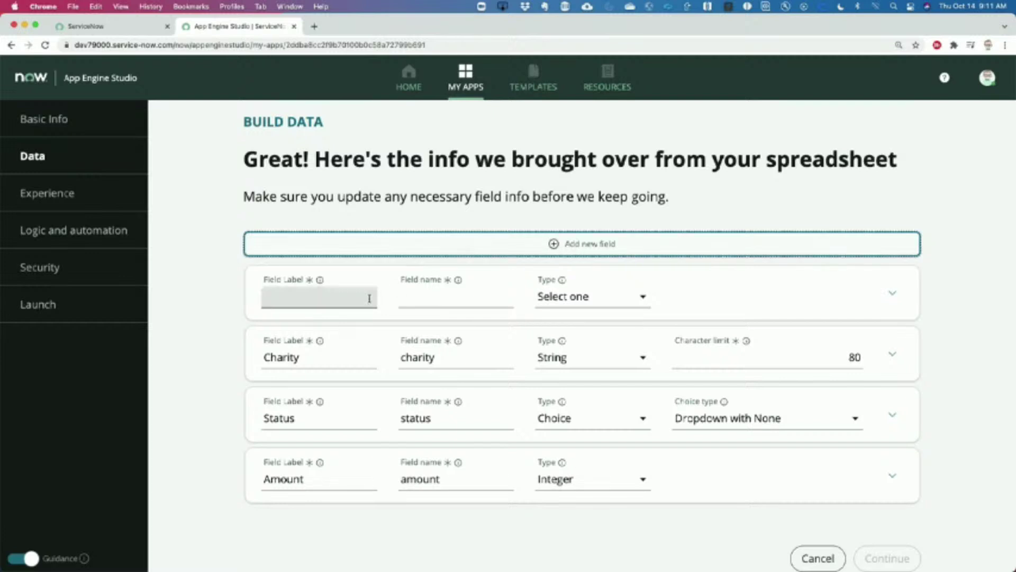
type("Comments")
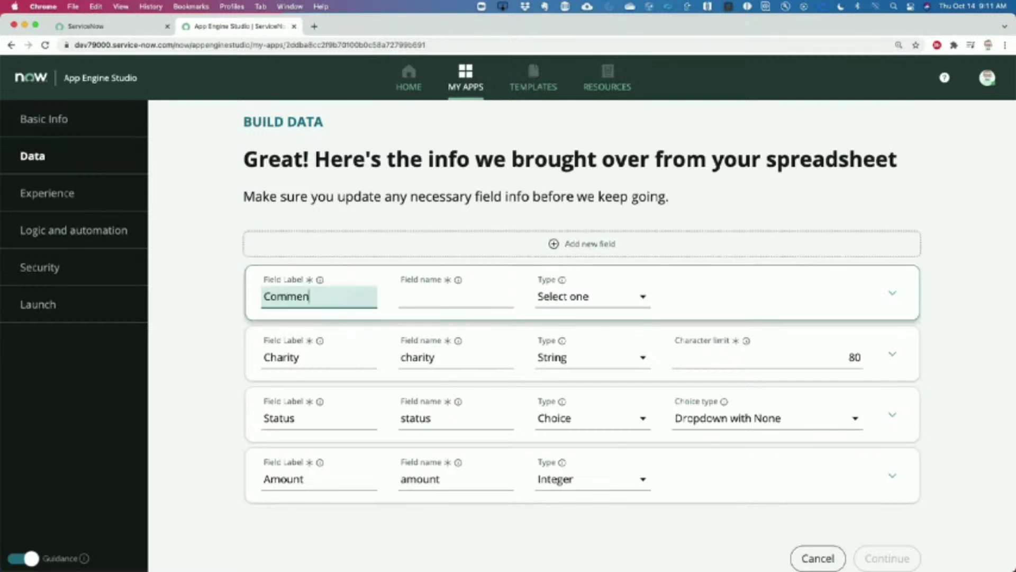
left_click(461, 299)
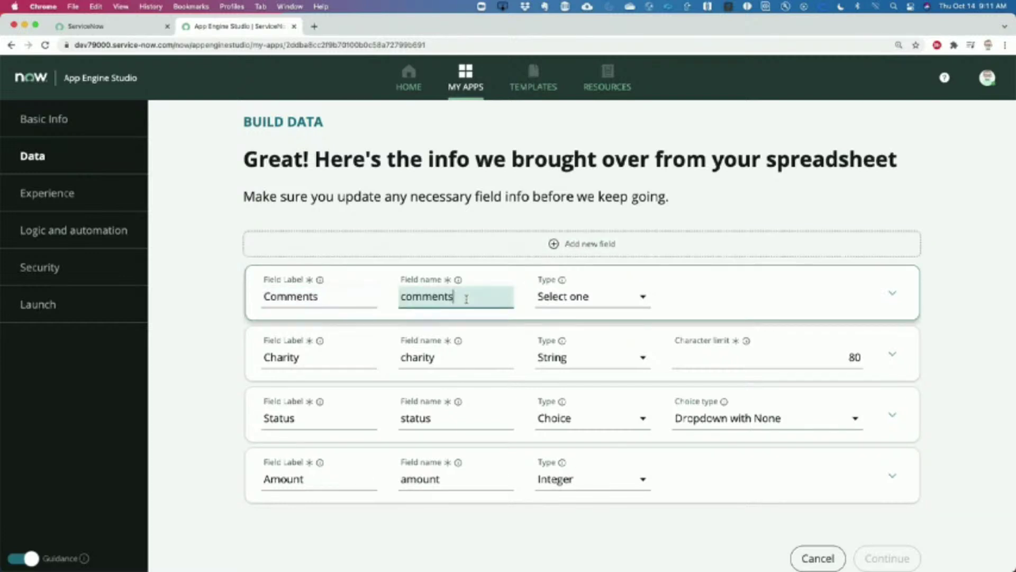
left_click(624, 298)
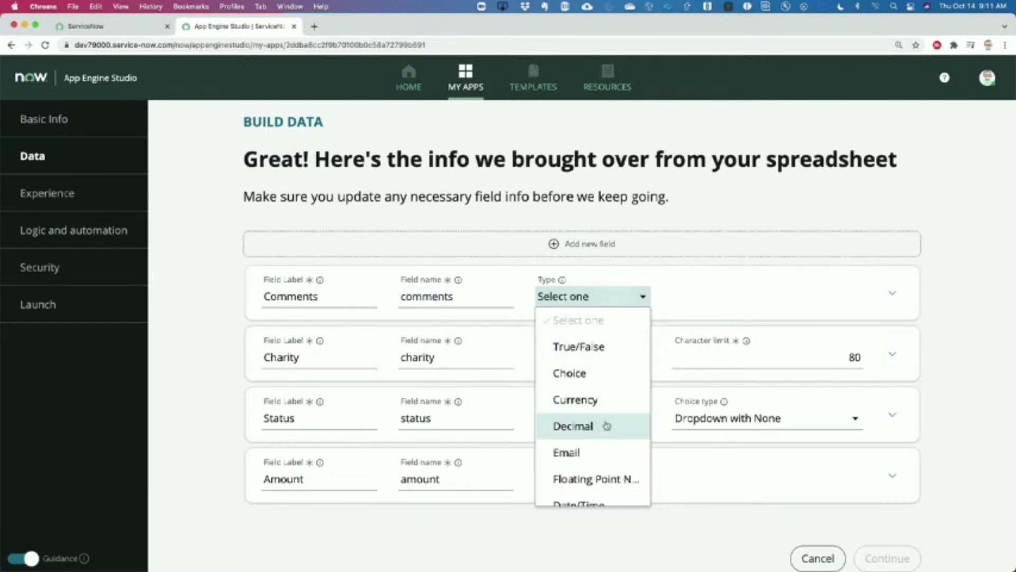
scroll(605, 424, "down", 4)
scroll(607, 424, "down", 2)
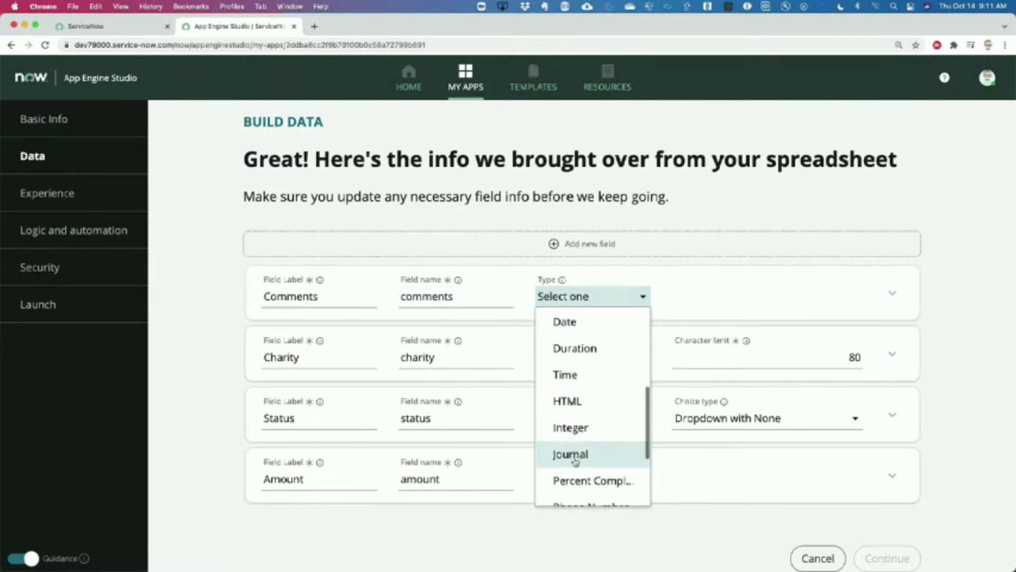
left_click(574, 453)
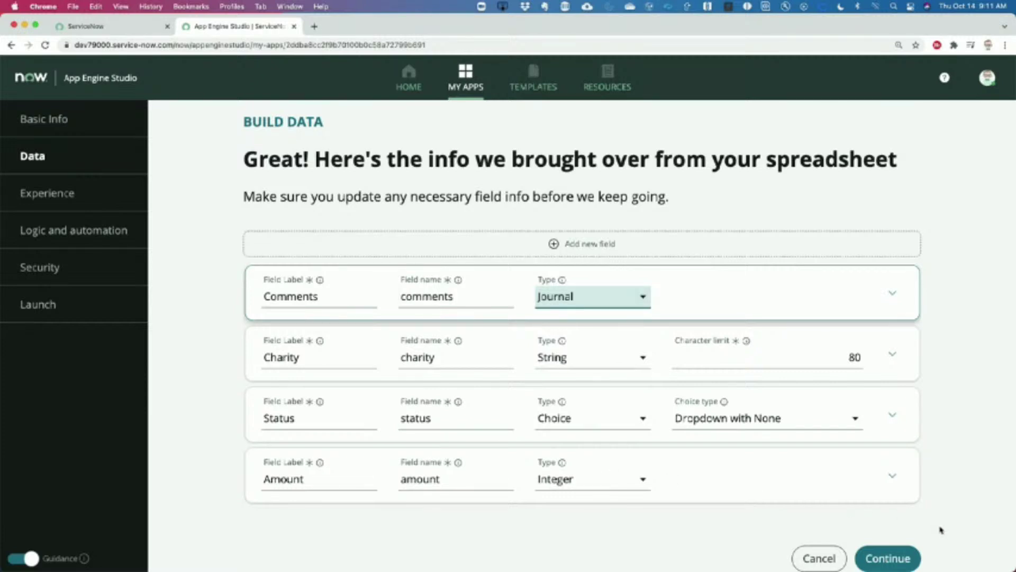
left_click(905, 559)
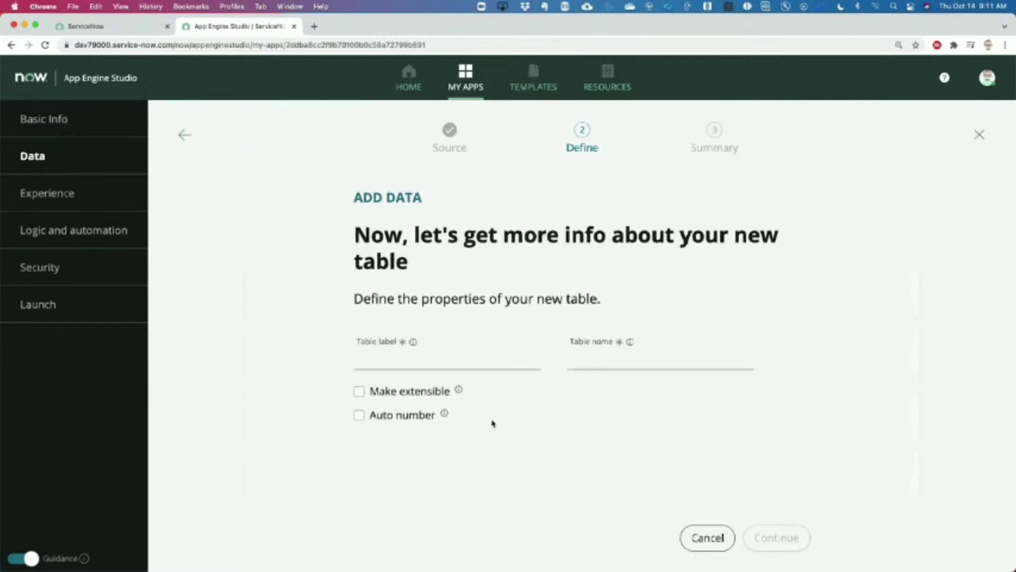
Label the new table Pledge and let its table name fill in from the label.
left_click(403, 360)
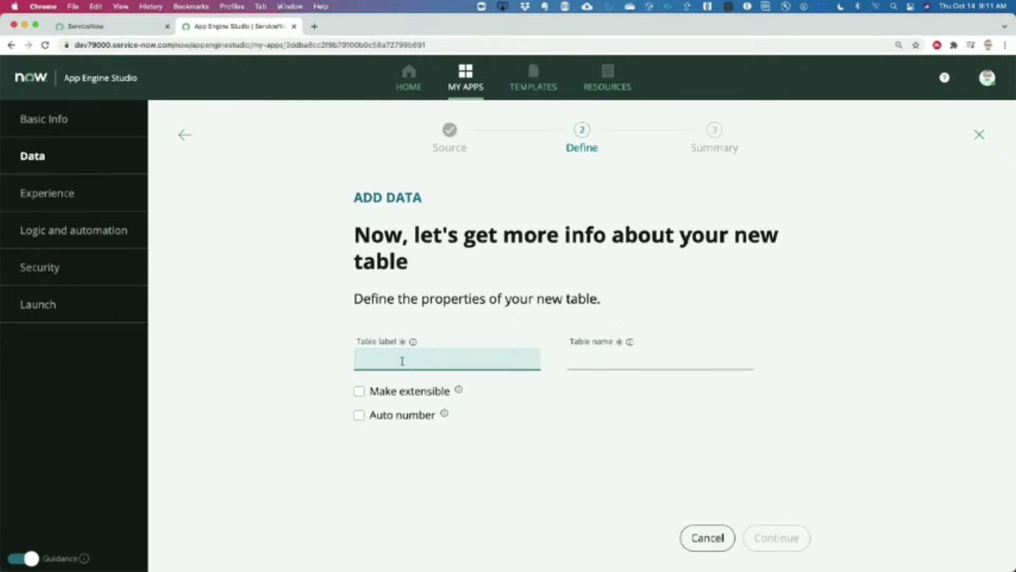
type("Pledge")
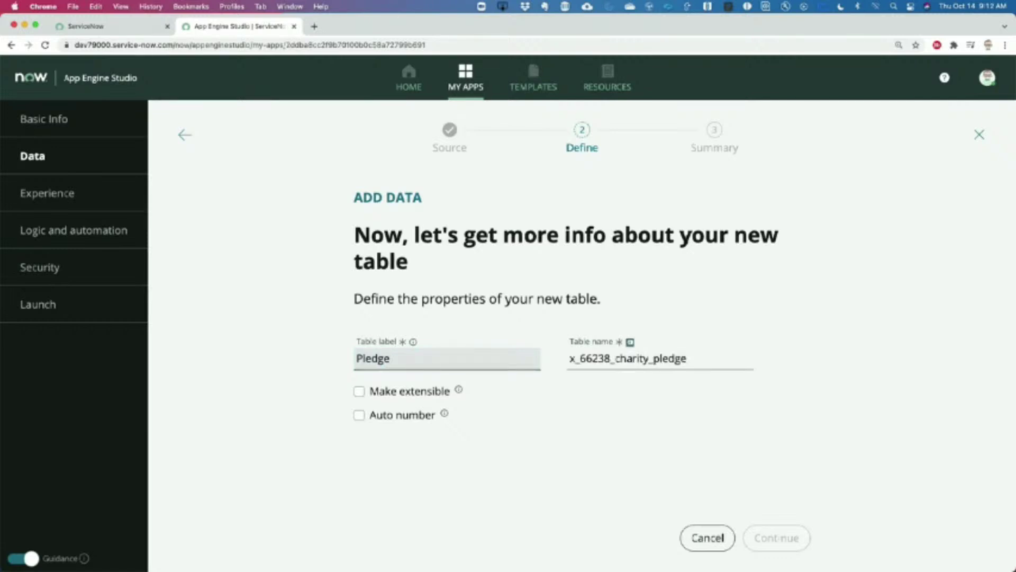
left_click(384, 378)
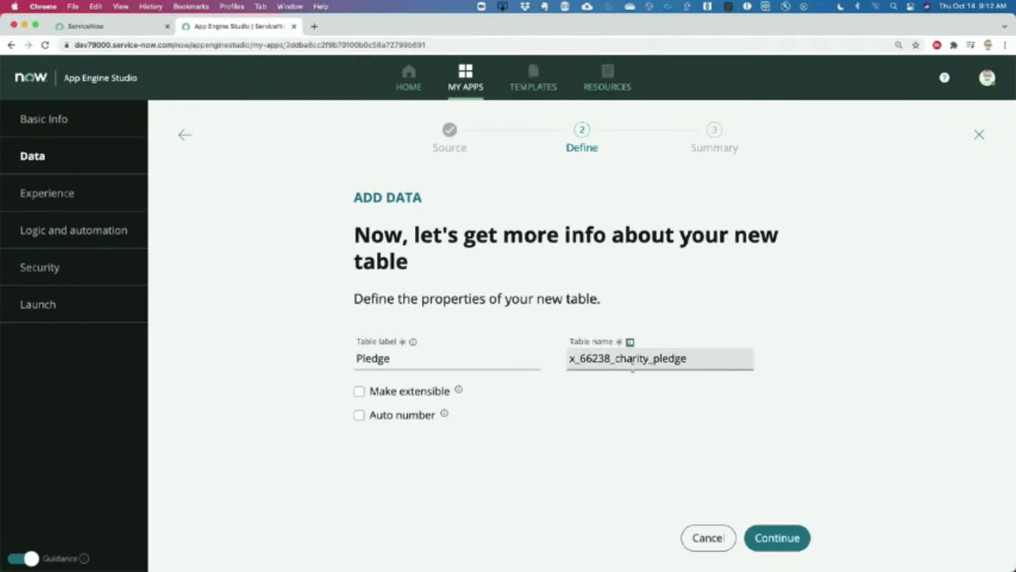
Enable auto numbering for the Pledge table with the prefix PLEDGE and create the table.
left_click(360, 415)
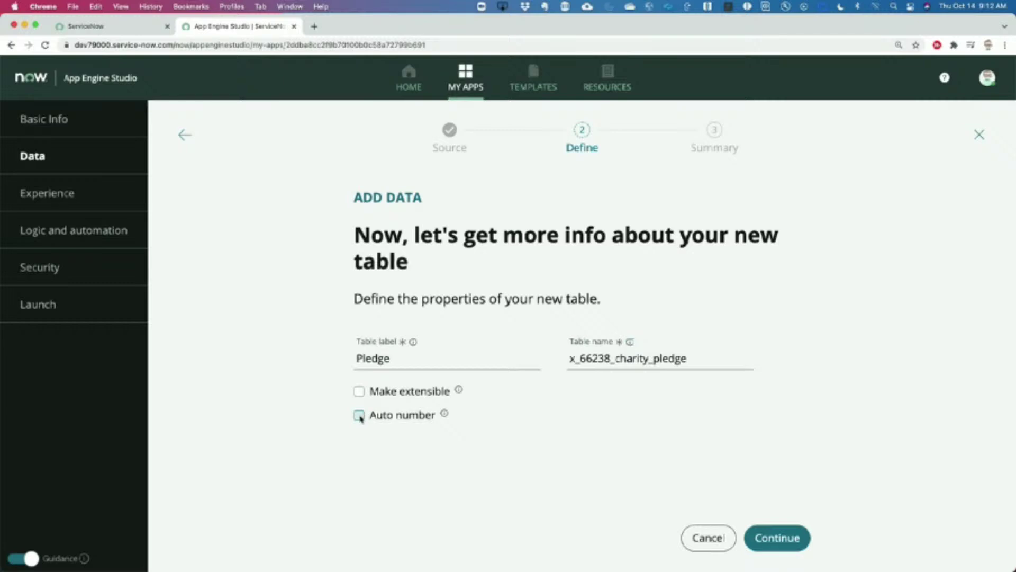
left_click(386, 455)
type("DEGE")
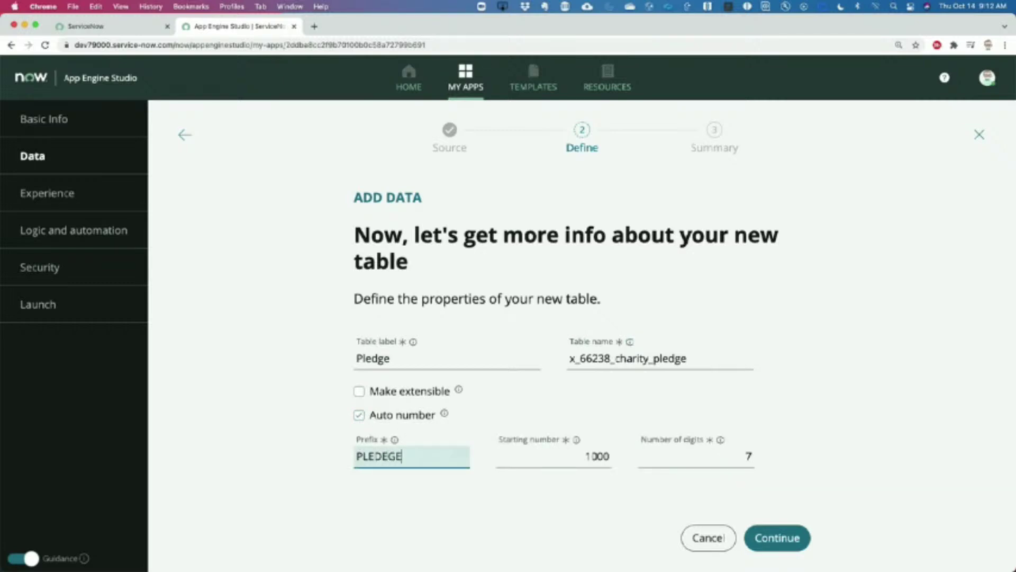
key("BackSpace")
key("BackSpace")
key("BackSpace")
type("GE")
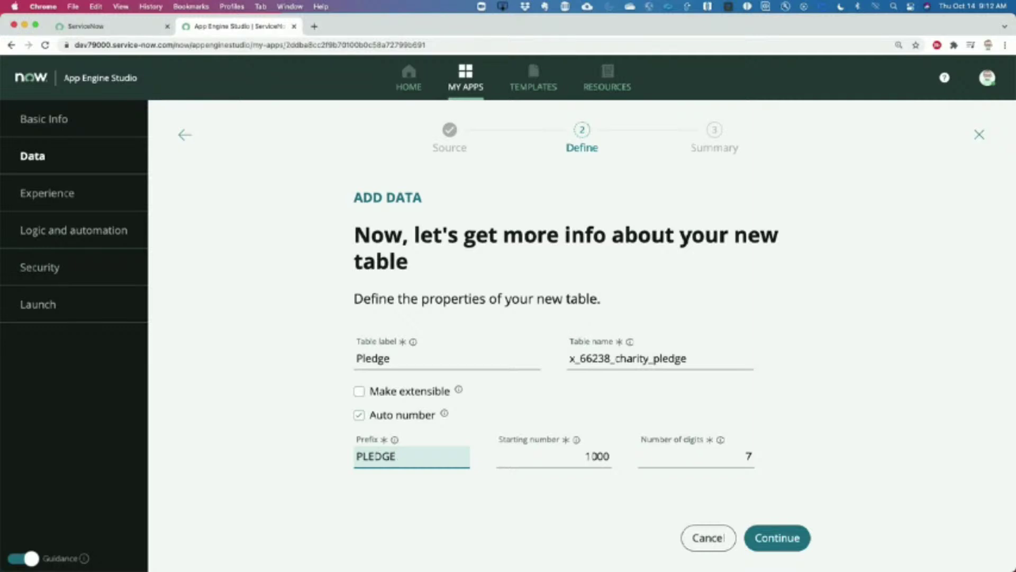
left_click(793, 539)
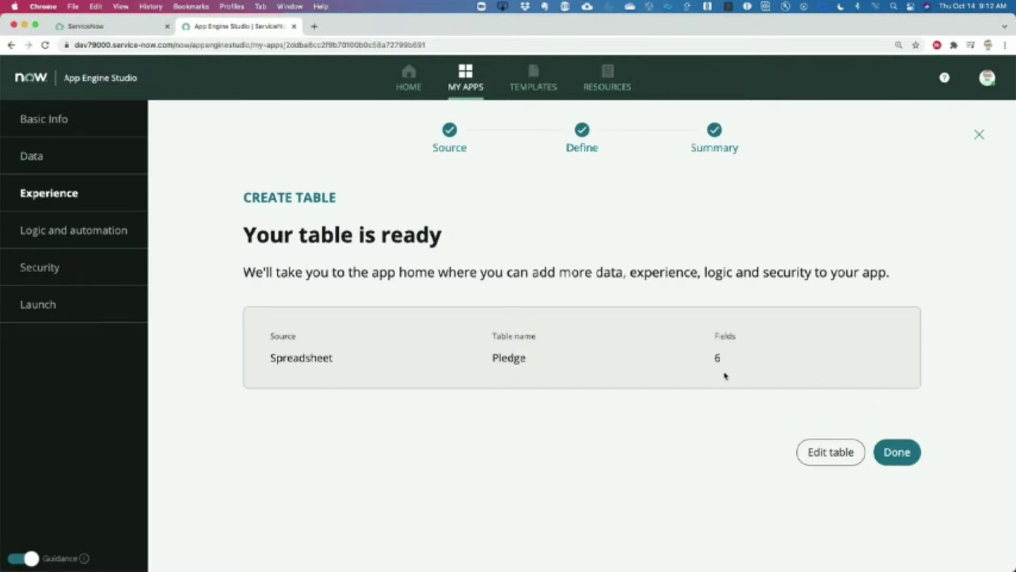
Open the finished Pledge table for editing and dismiss the Table Builder introduction.
left_click(823, 455)
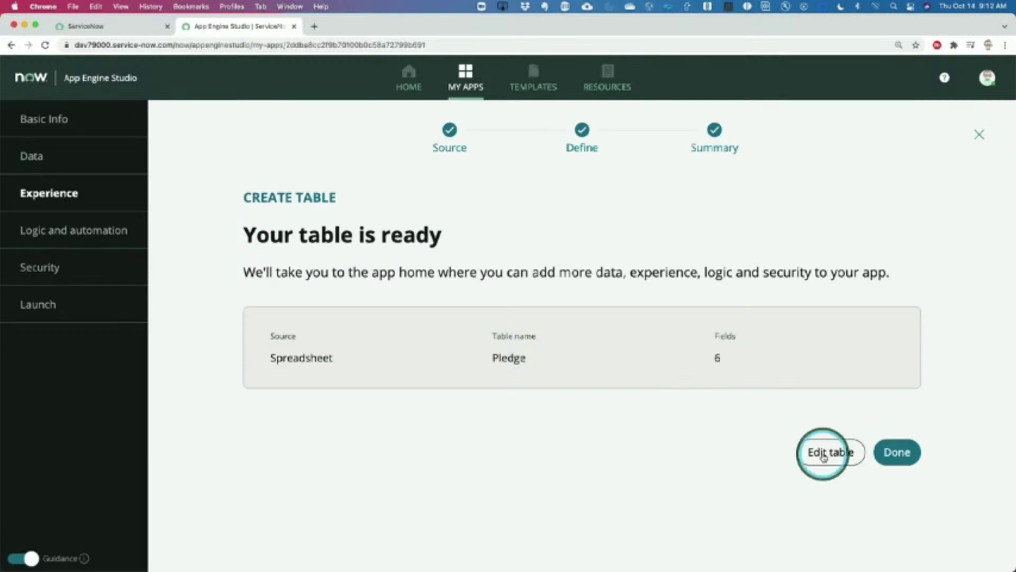
scroll(825, 457, "up", 5)
scroll(826, 457, "down", 2)
scroll(825, 457, "down", 3)
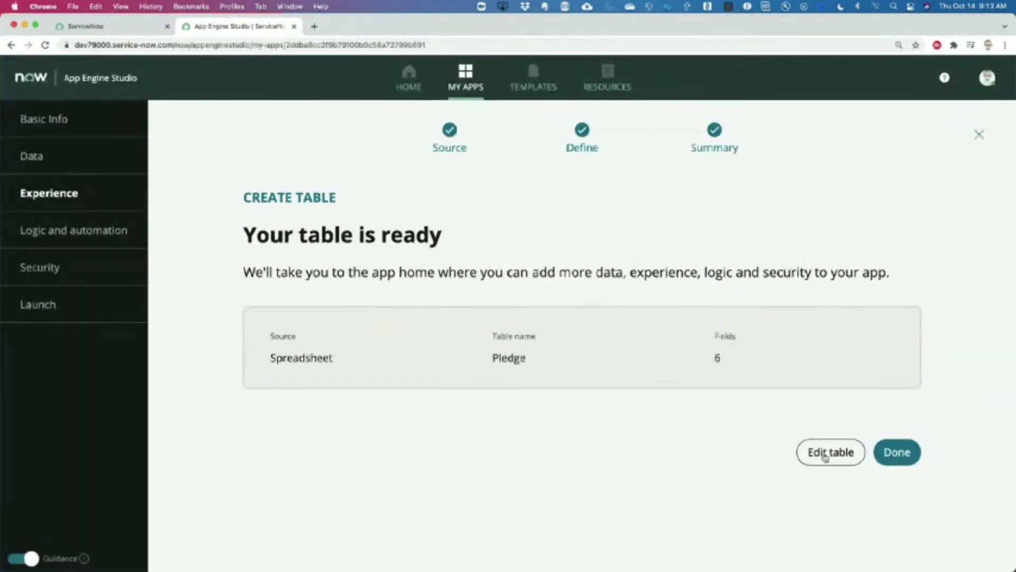
left_click(827, 454)
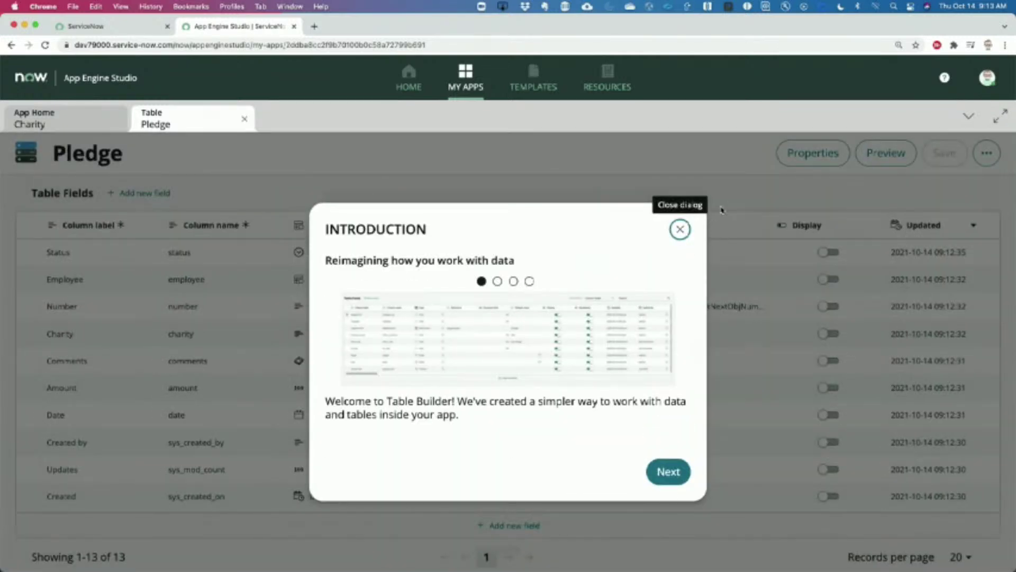
left_click(680, 230)
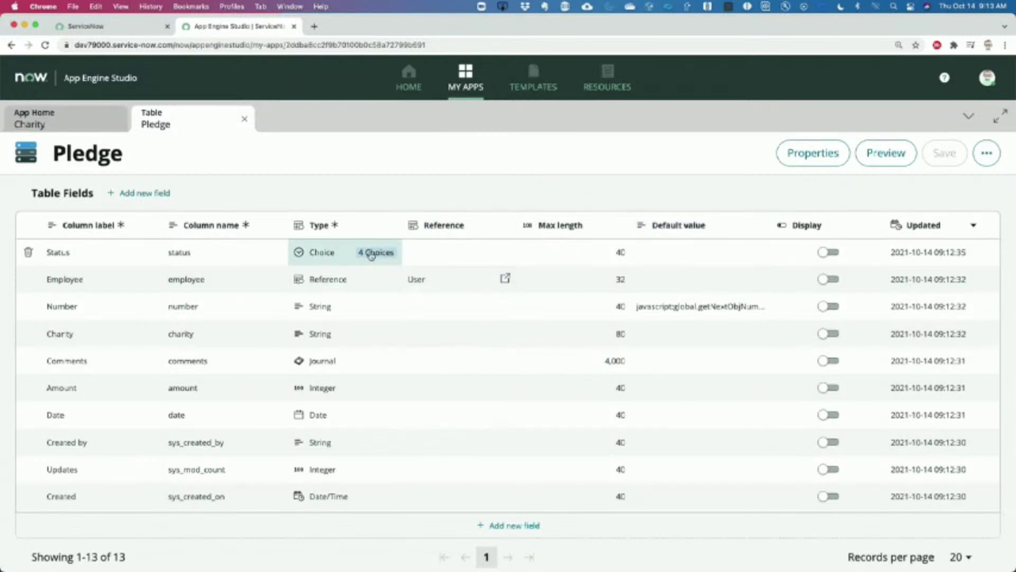
mouse_move(371, 256)
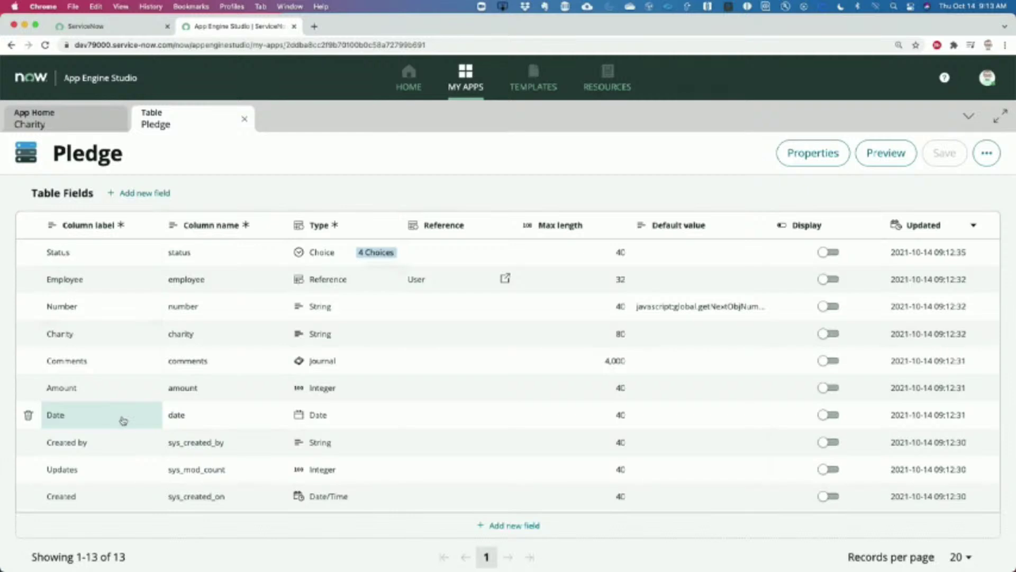
Reorder the Status field's choices so that New comes first, ahead of Approval and Complete.
scroll(123, 420, "down", 2)
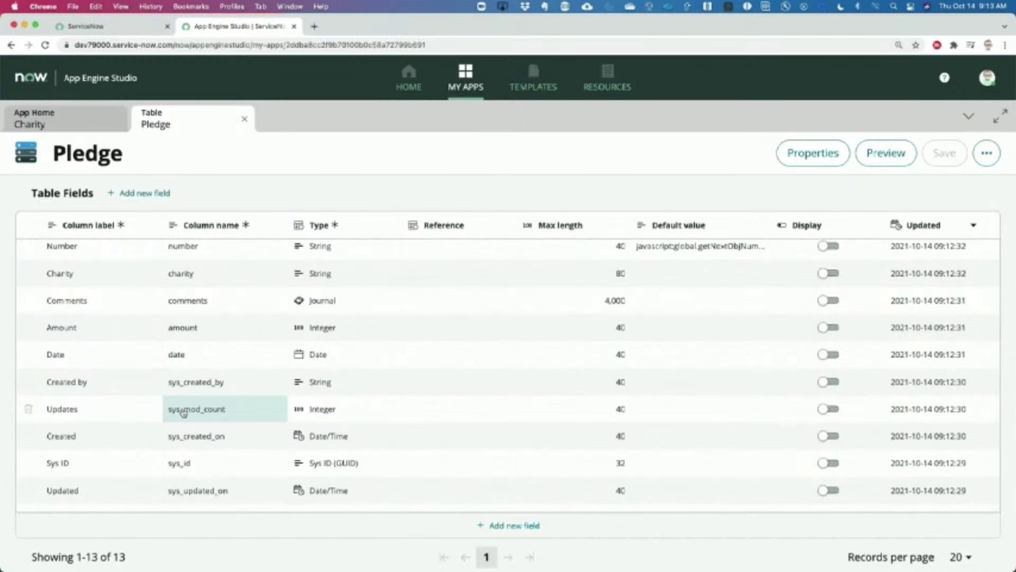
scroll(182, 413, "up", 2)
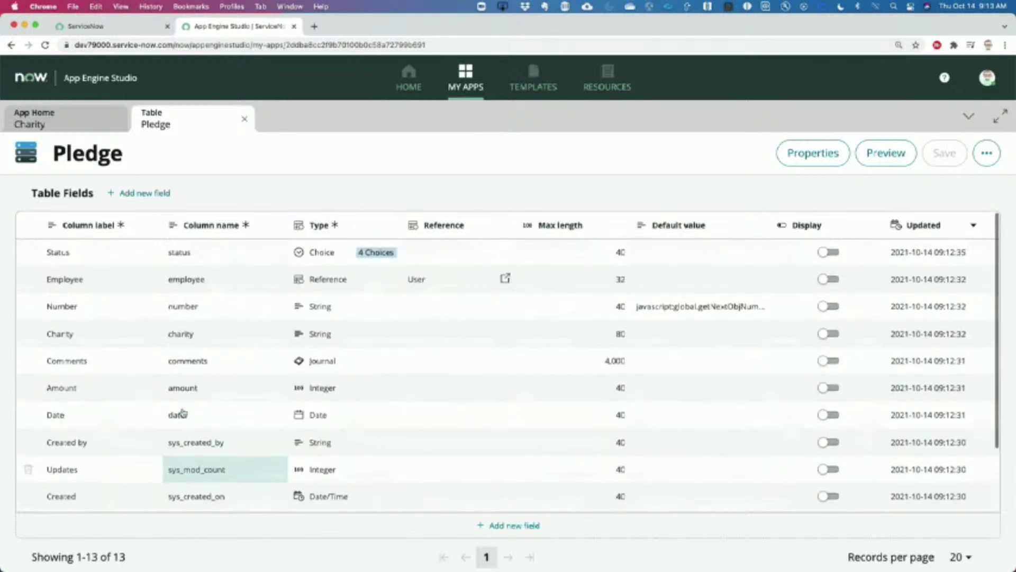
left_click(377, 253)
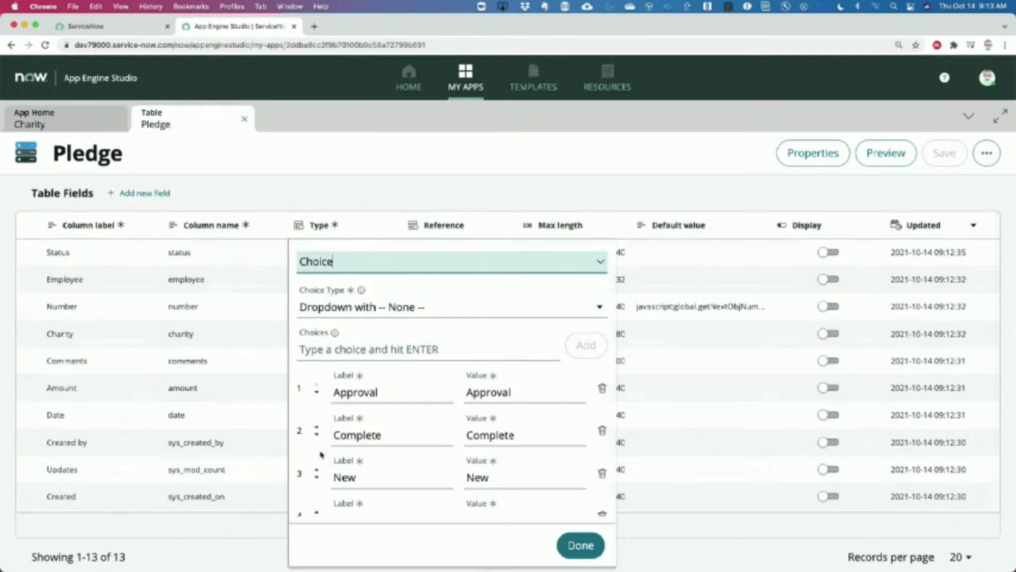
left_click(317, 470)
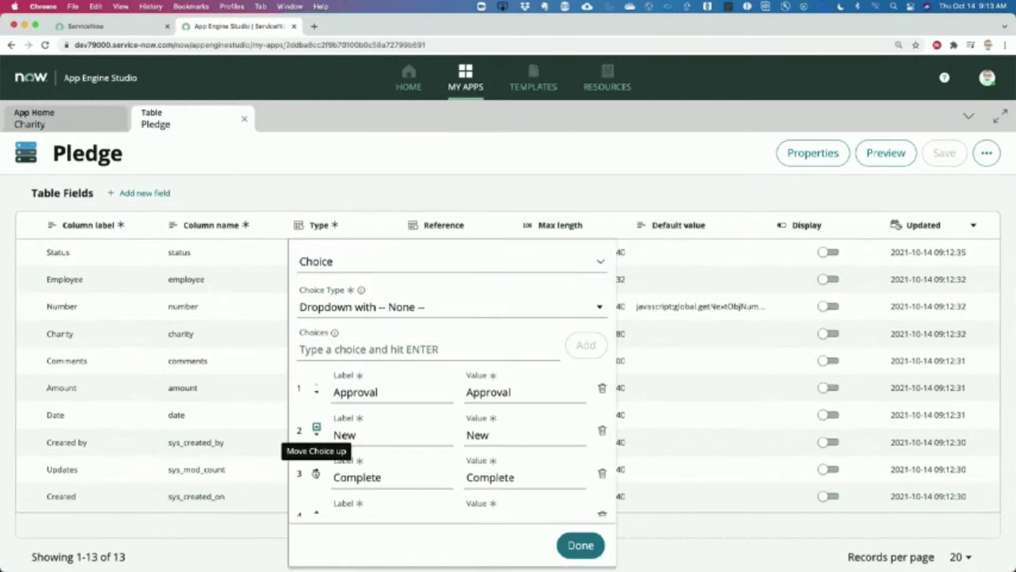
left_click(317, 428)
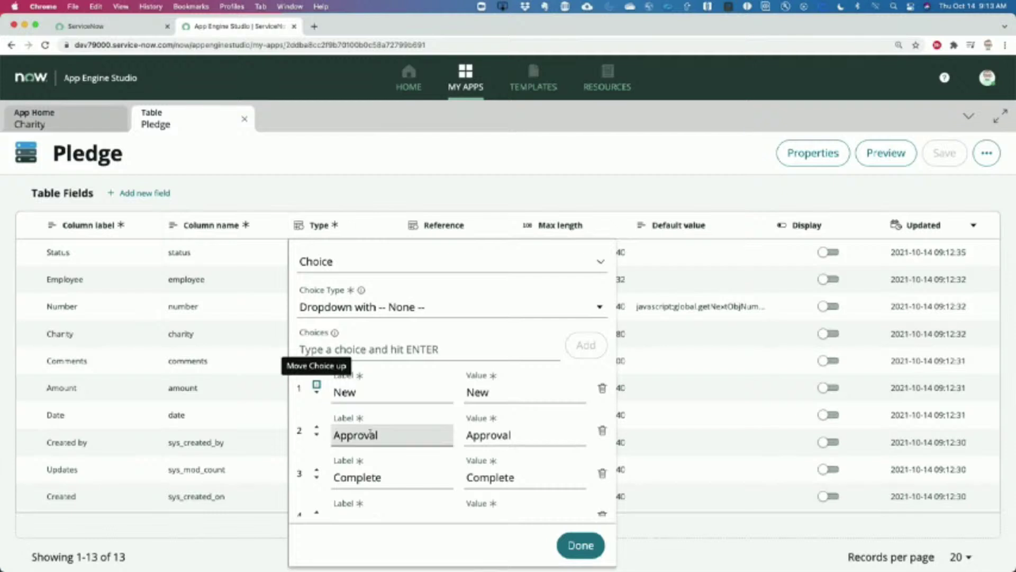
scroll(391, 444, "down", 1)
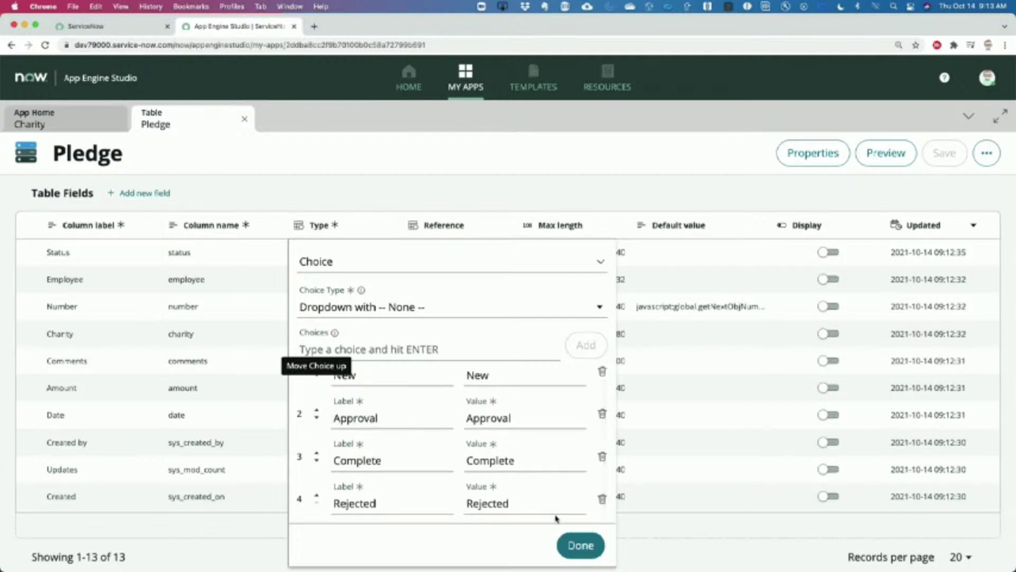
Set the Status choice type to Dropdown without -- None -- and save the Pledge table.
left_click(537, 310)
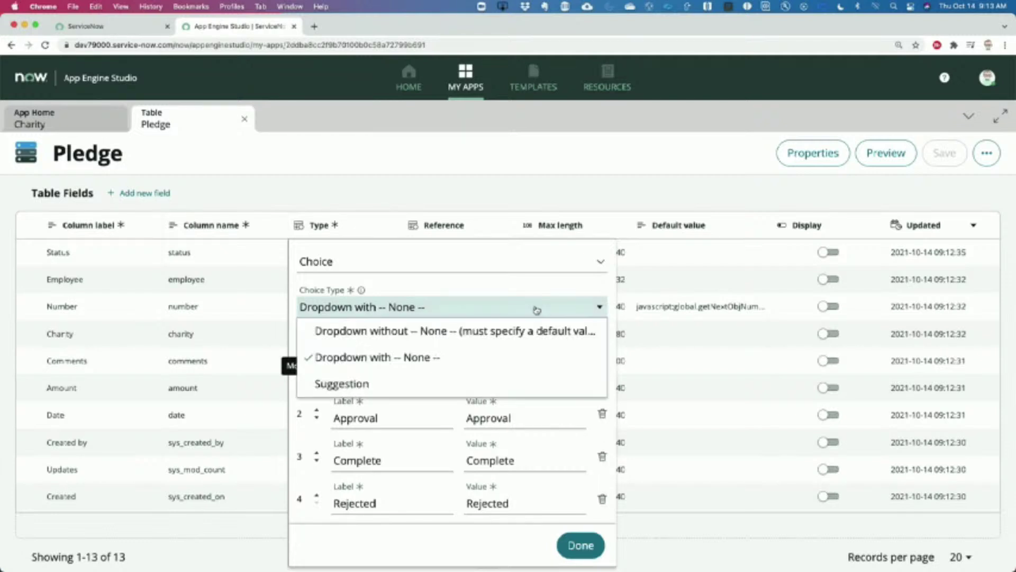
left_click(464, 334)
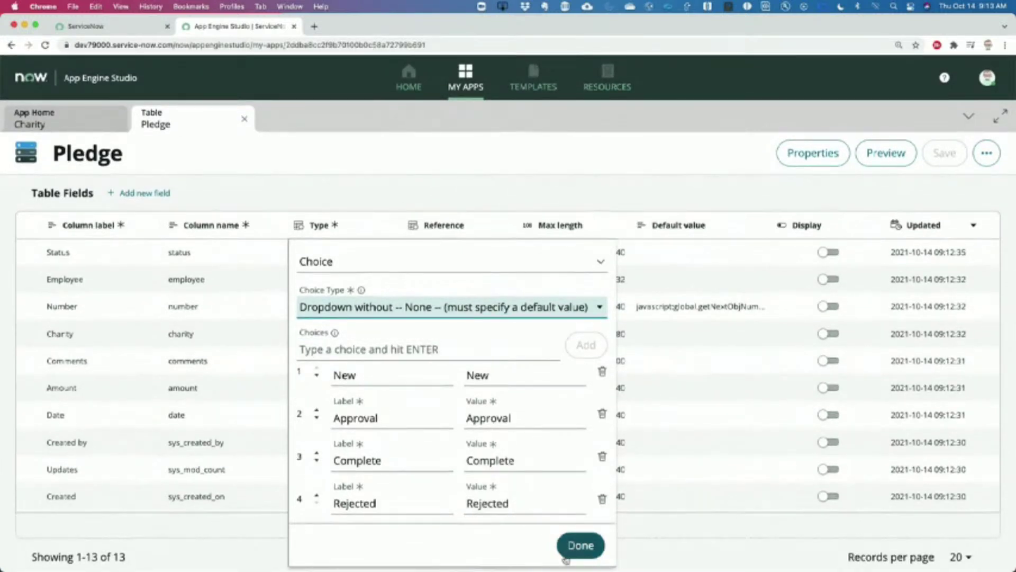
left_click(581, 546)
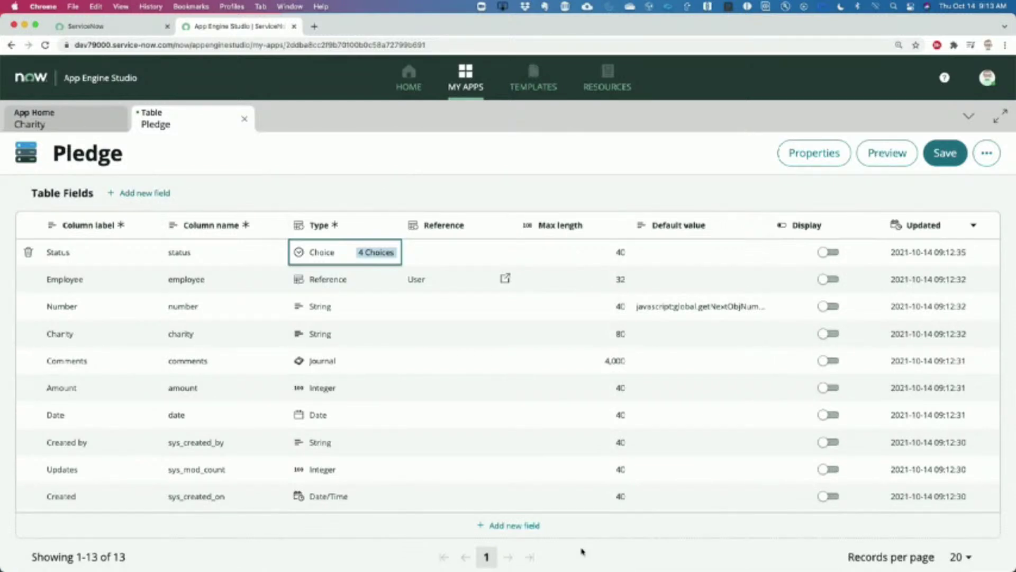
left_click(949, 153)
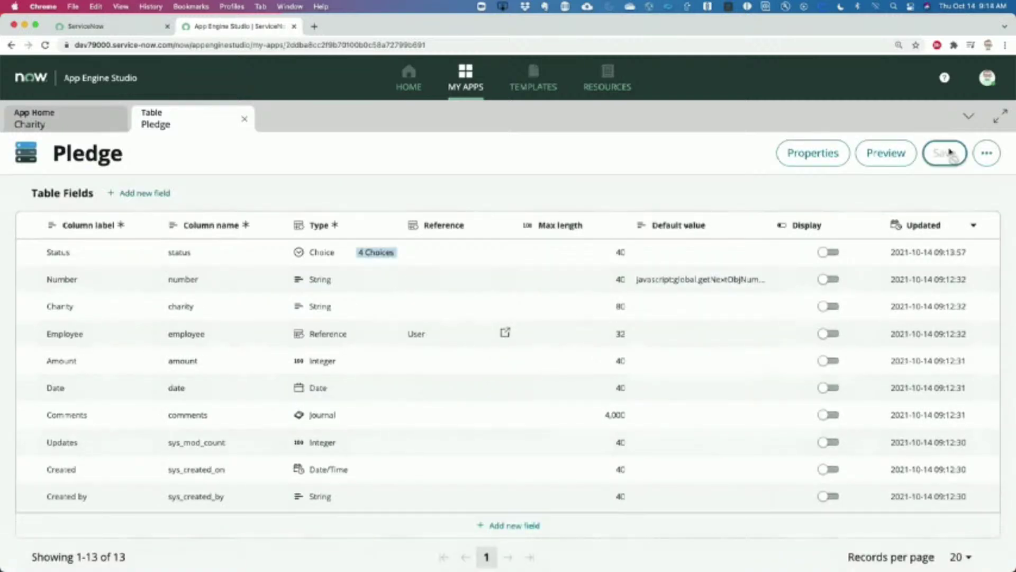
Preview the Pledge table and remove Comments from the selected columns in its list layout.
left_click(887, 153)
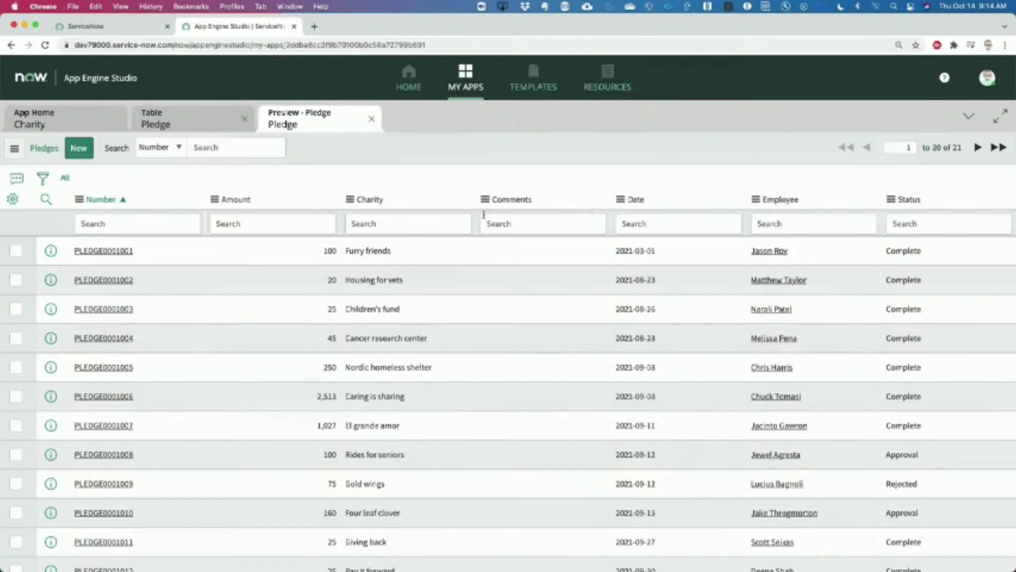
left_click(350, 201)
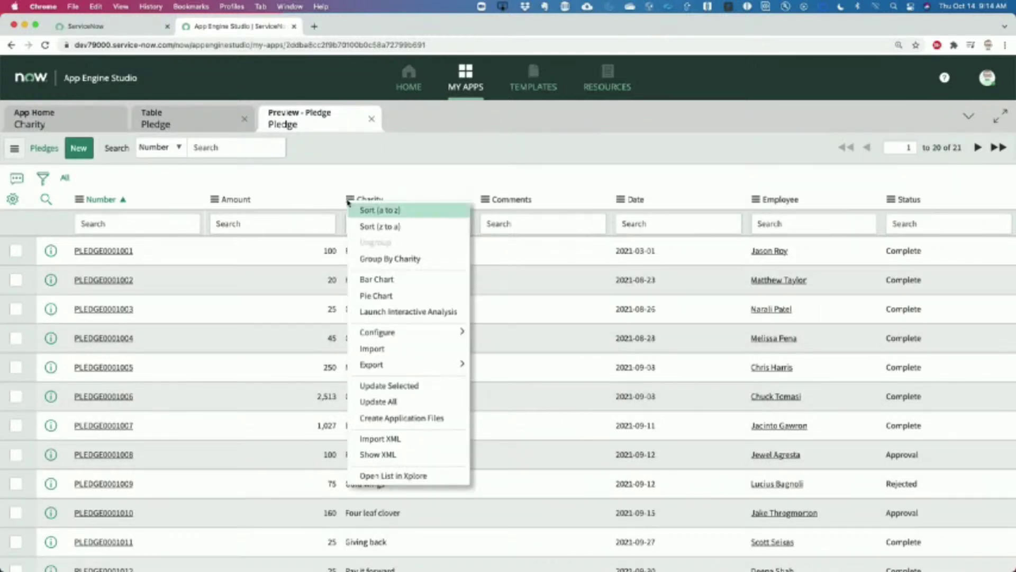
mouse_move(392, 331)
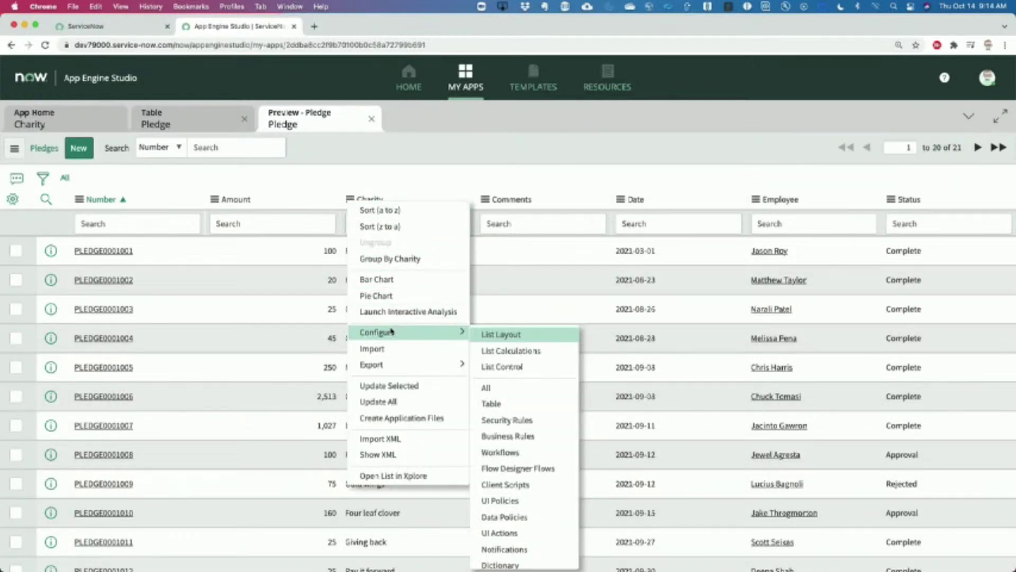
left_click(501, 334)
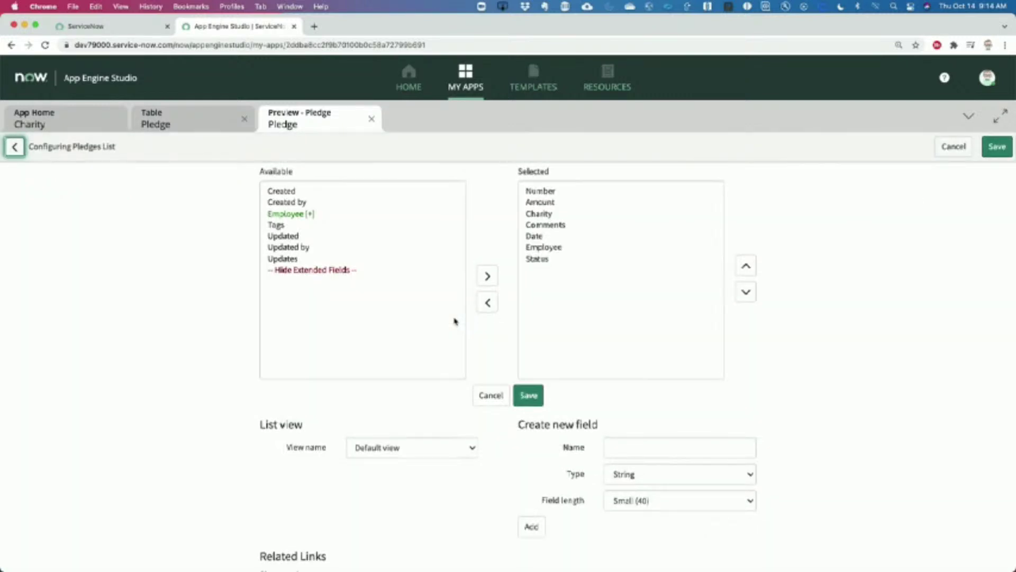
left_click(558, 228)
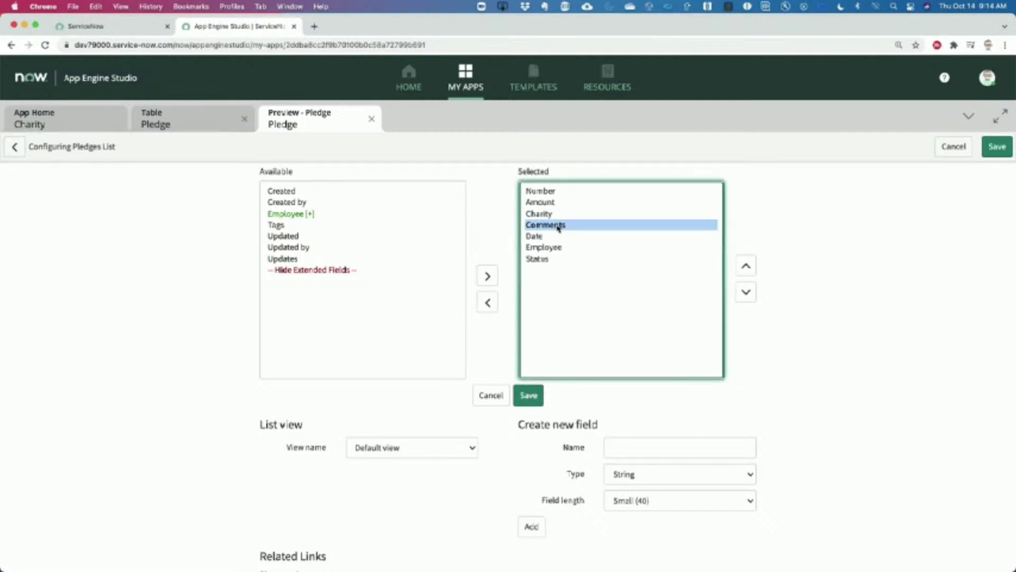
left_click(487, 303)
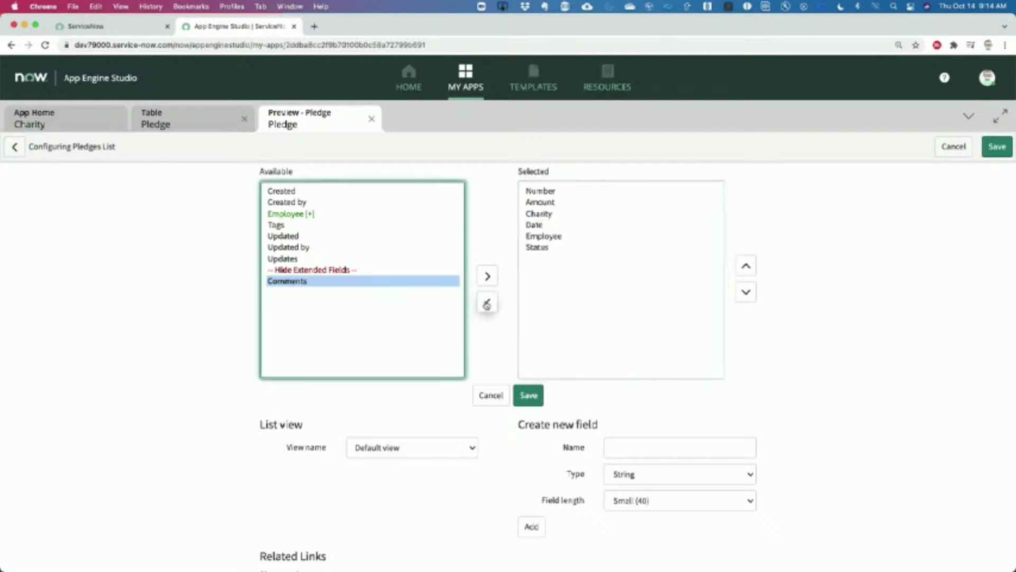
Move Employee directly below Number and Charity above Amount in the list layout, and save it.
left_click(538, 236)
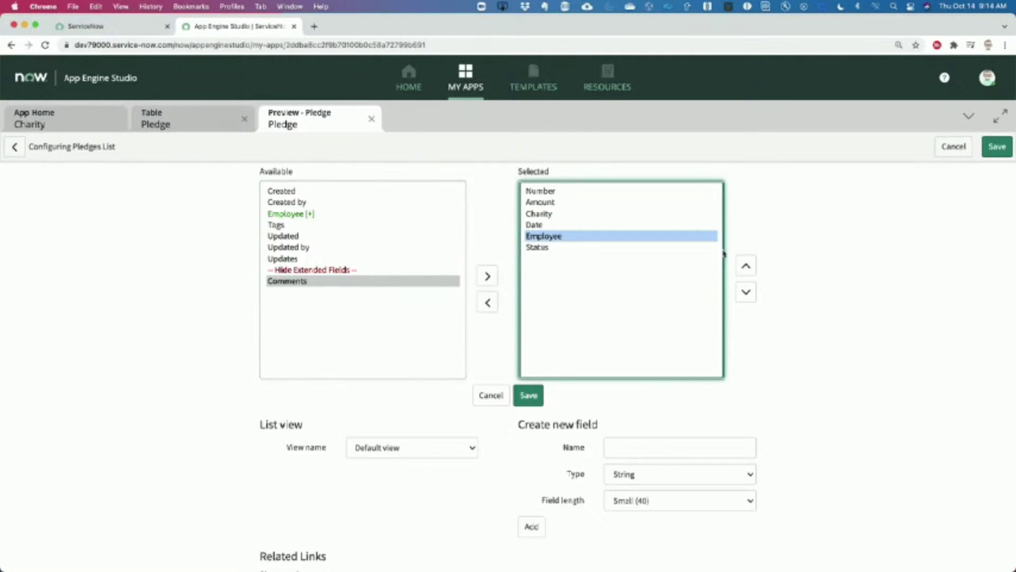
left_click(747, 267)
left_click(747, 267)
left_click(746, 268)
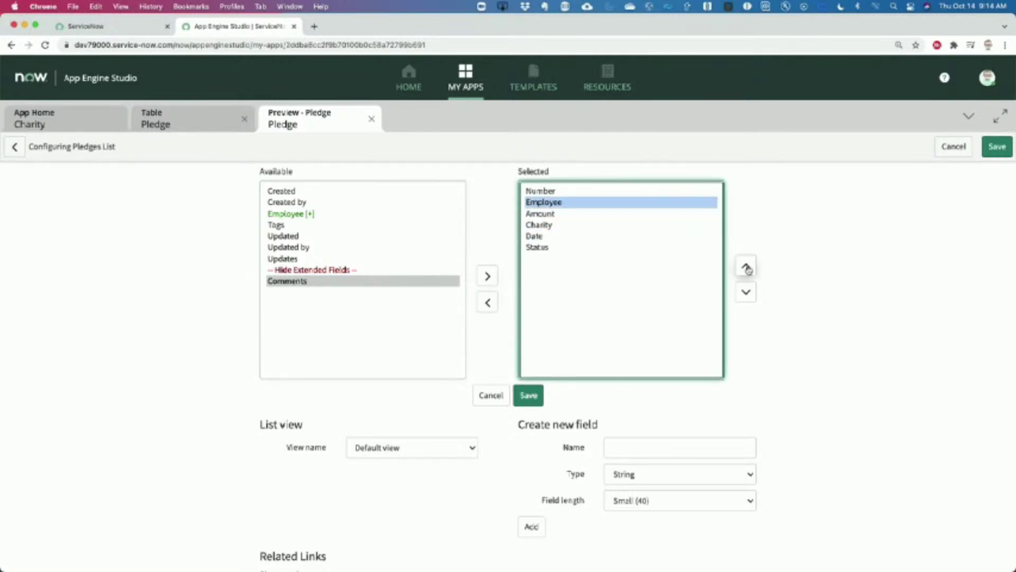
left_click(545, 225)
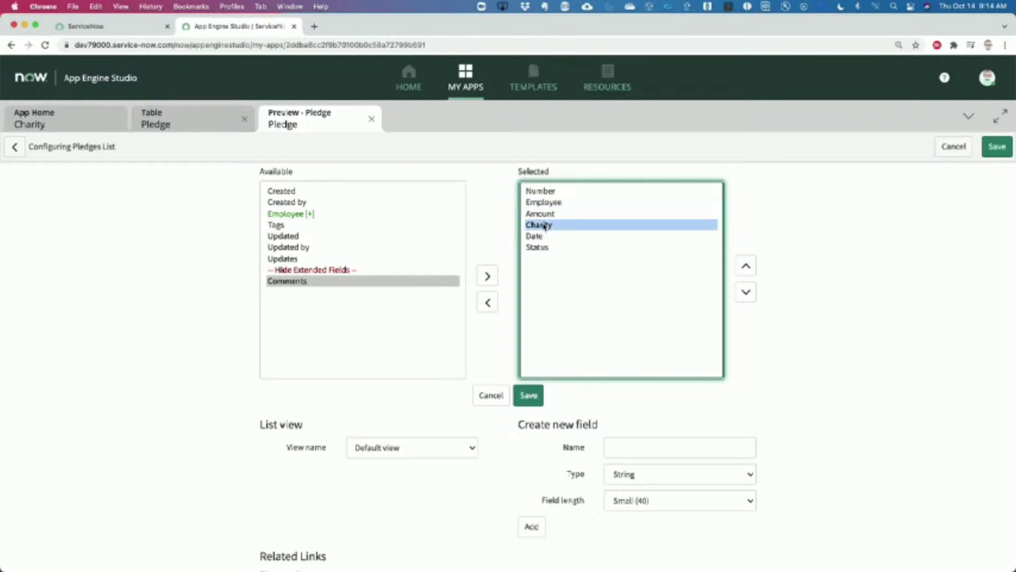
left_click(745, 267)
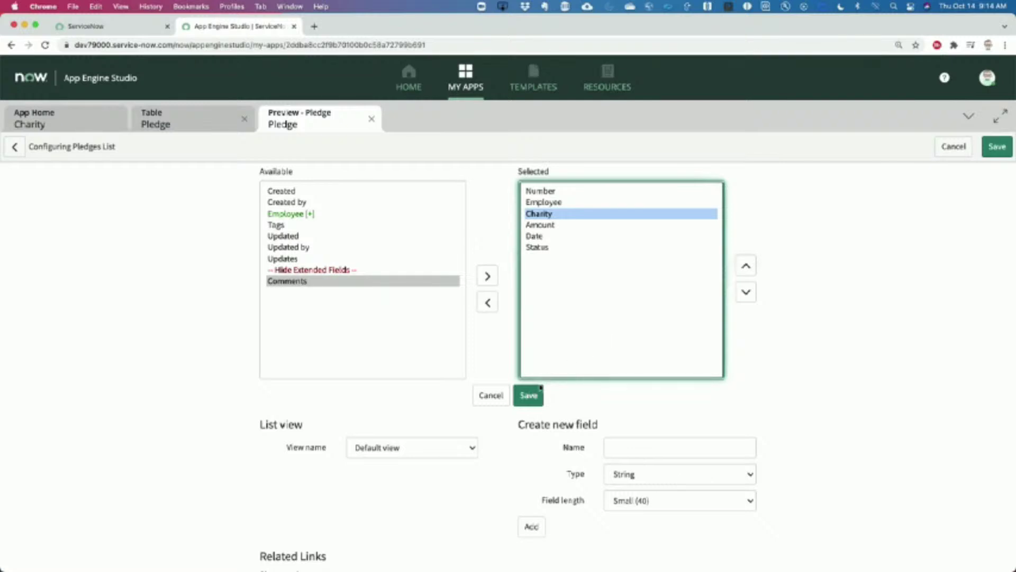
left_click(533, 397)
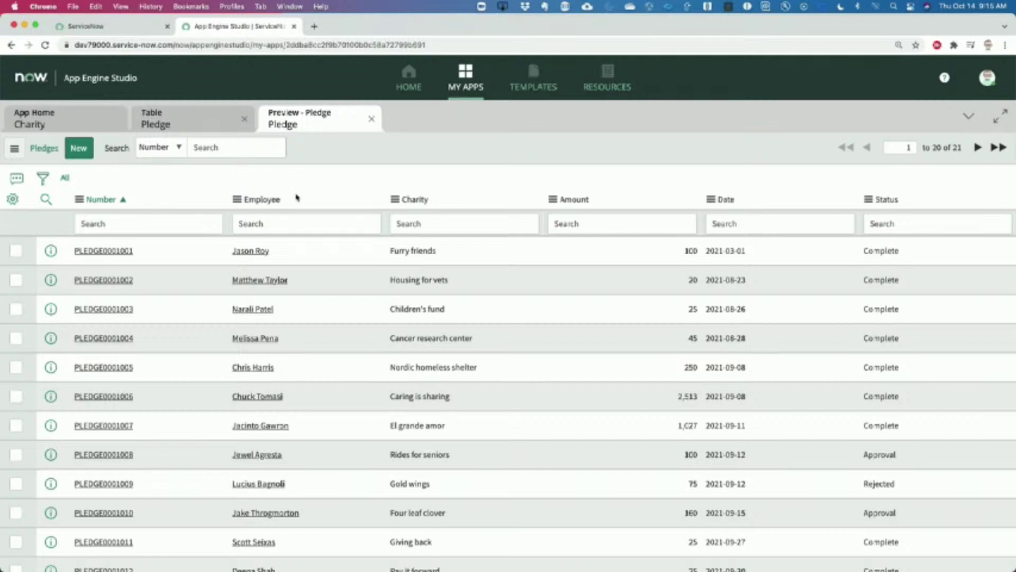
Open the first pledge record, PLEDGE0001001, and open its form layout in Form Design.
left_click(104, 251)
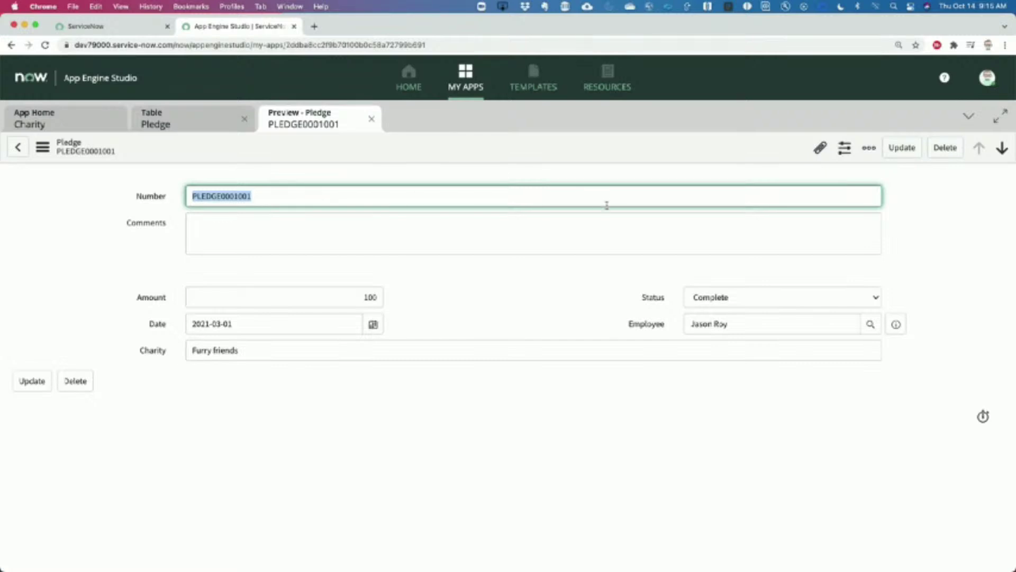
left_click(919, 207)
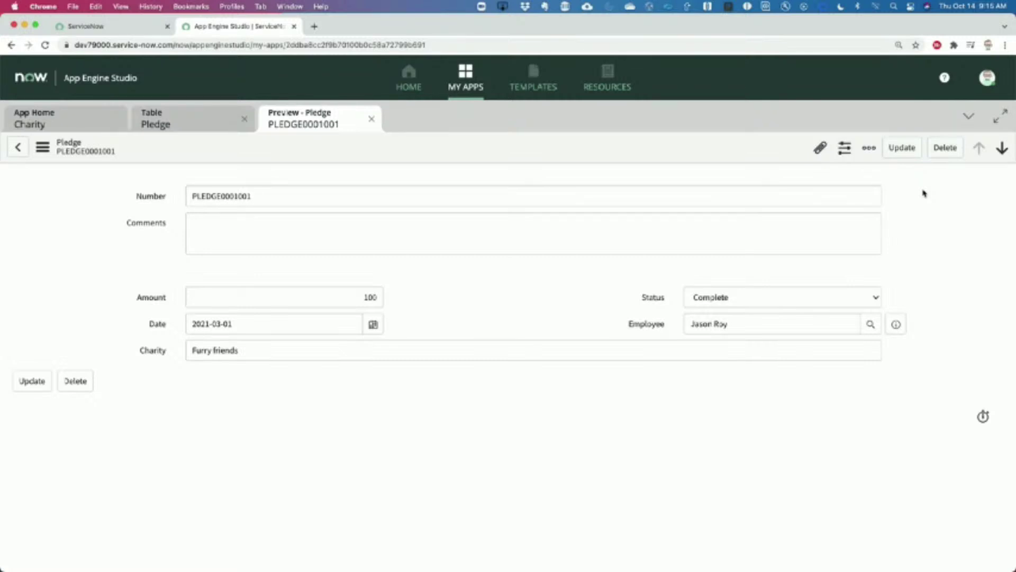
left_click(43, 147)
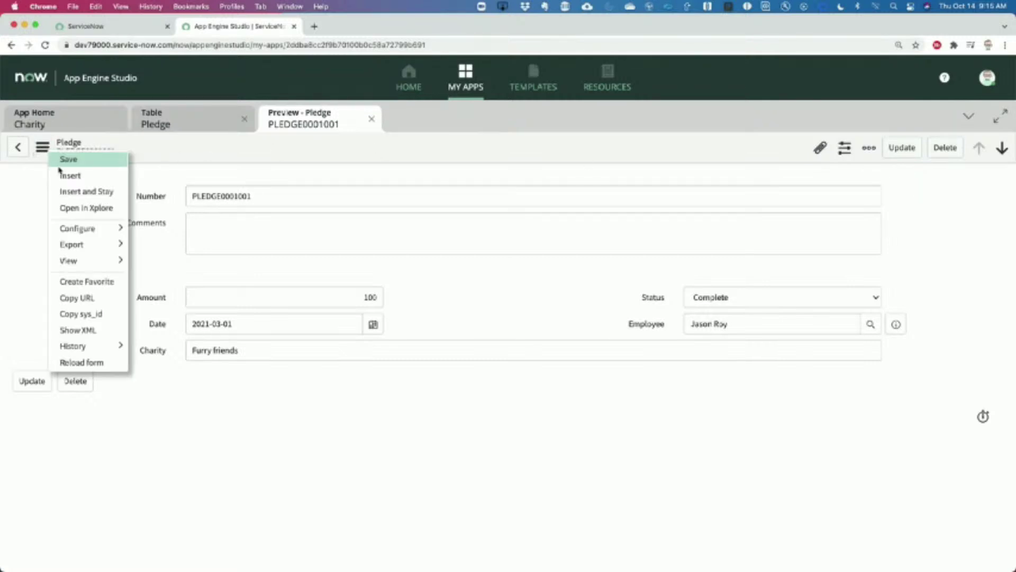
mouse_move(75, 227)
left_click(163, 230)
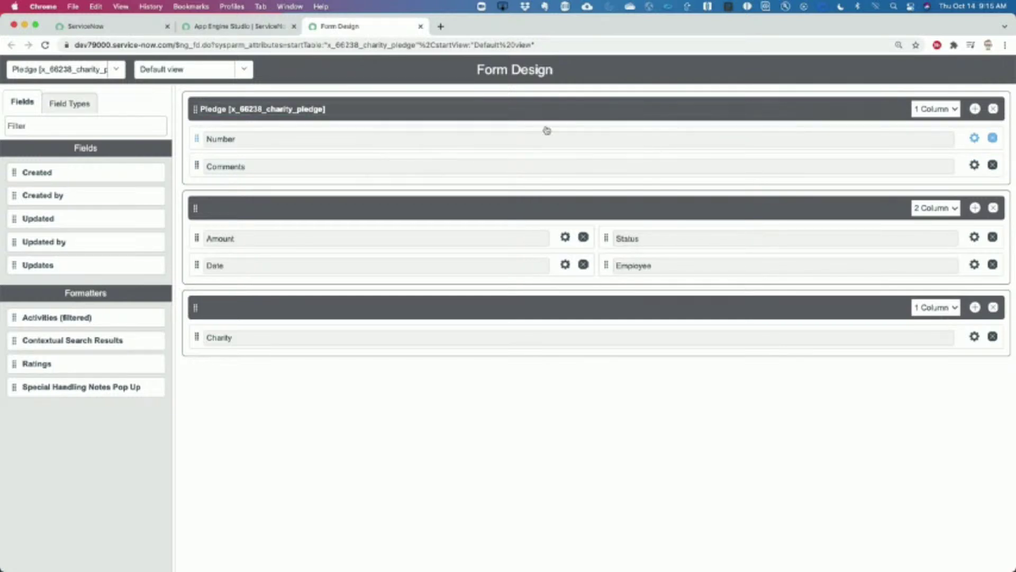
Set the Pledge section to two columns, moving Comments to the last section above Charity and Status beside Number.
left_click(950, 109)
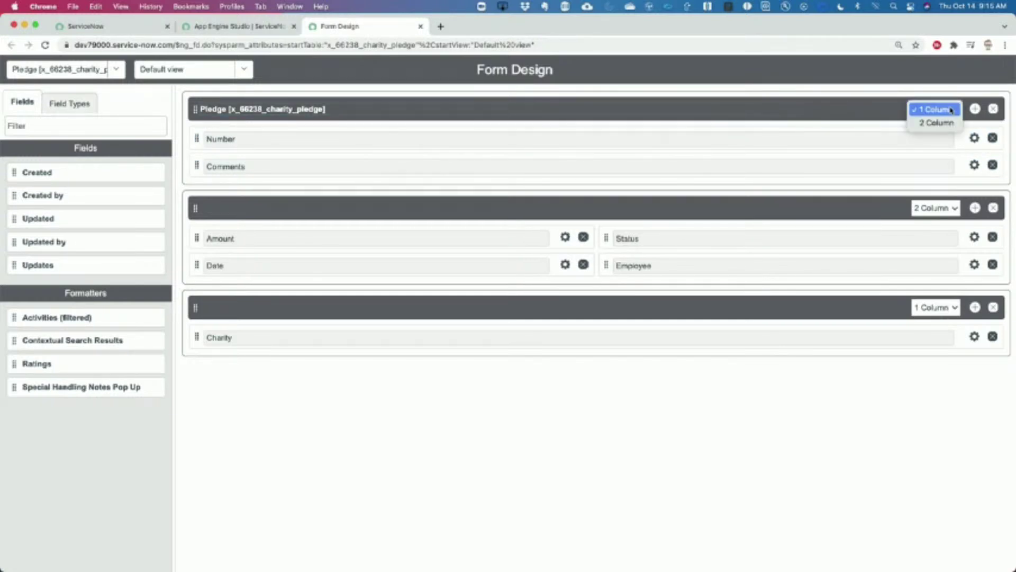
left_click(945, 123)
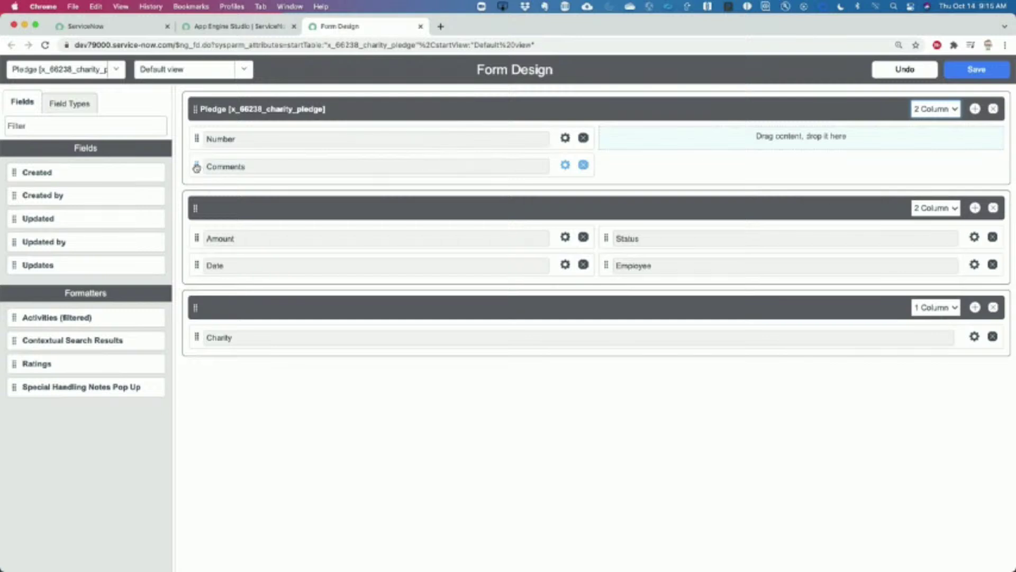
left_click_drag(196, 167, 201, 316)
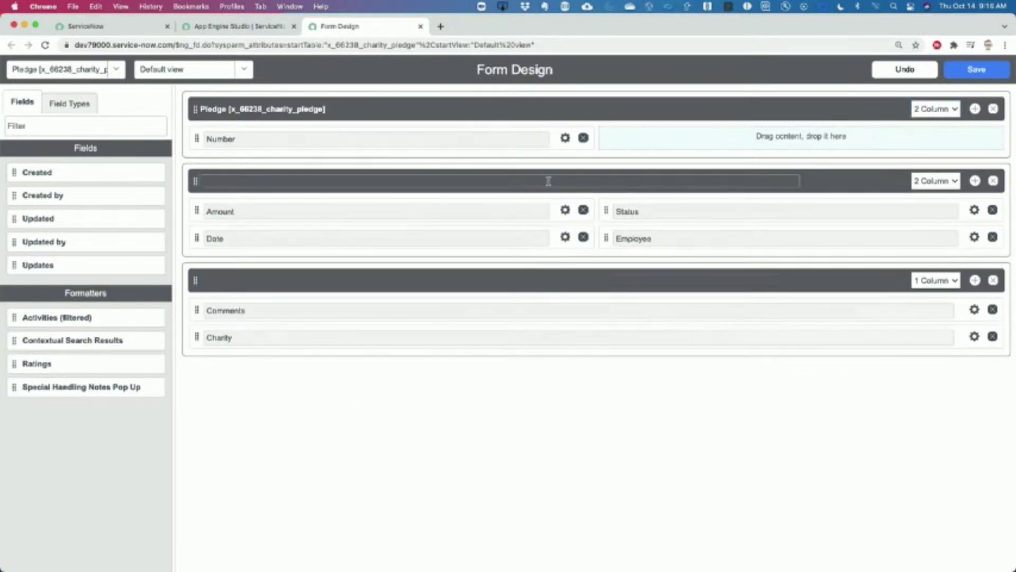
left_click_drag(603, 211, 625, 140)
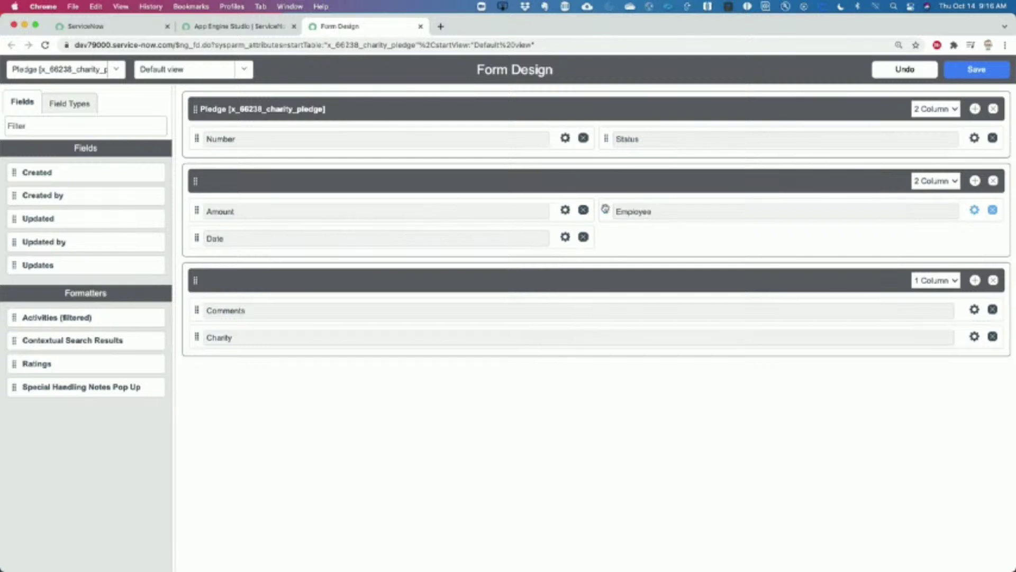
Move Employee, Date and Charity into the Pledge section, taking Amount off the form, and delete the emptied middle section.
left_click_drag(624, 213, 198, 203)
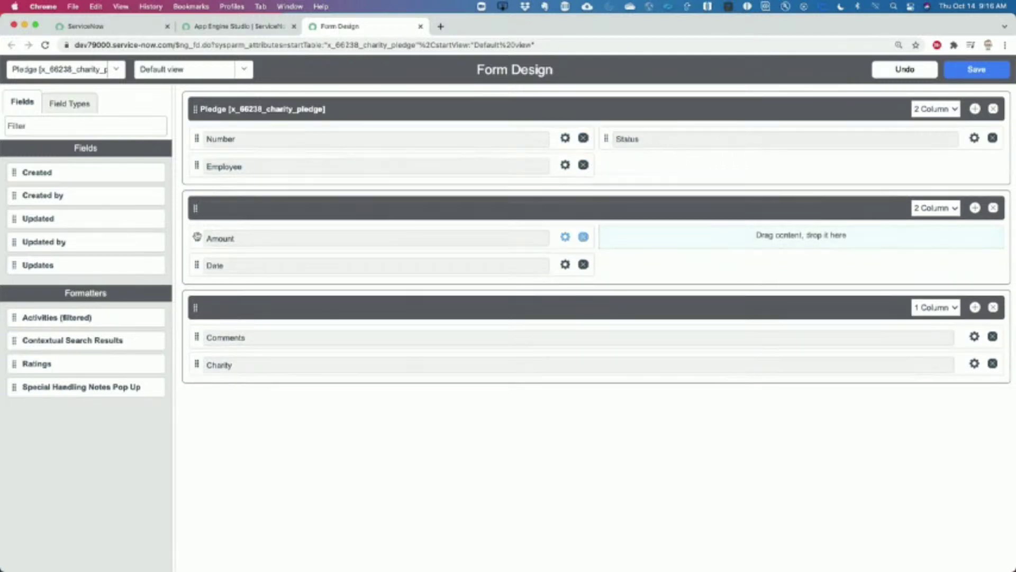
left_click_drag(197, 239, 200, 182)
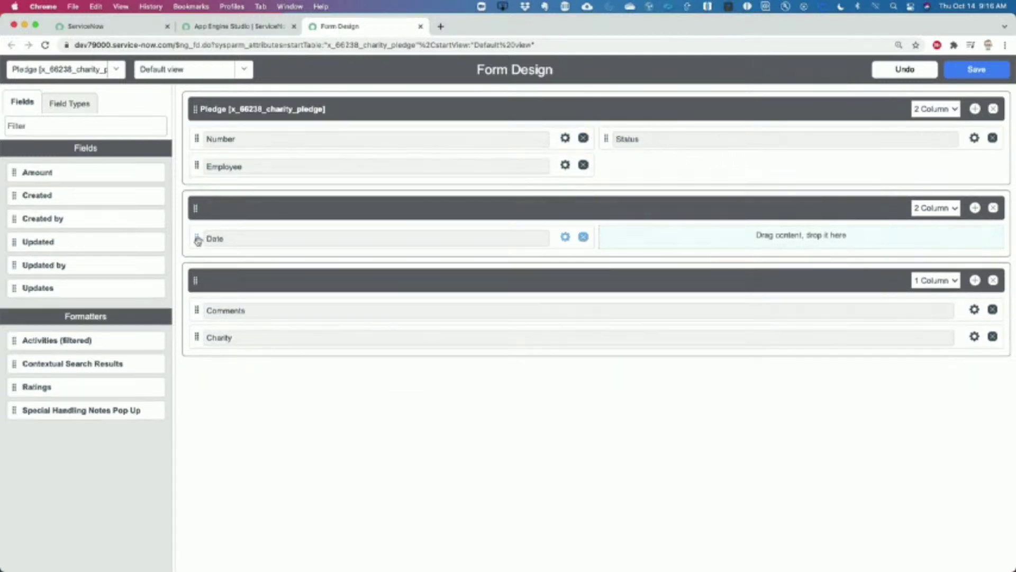
left_click_drag(197, 237, 603, 168)
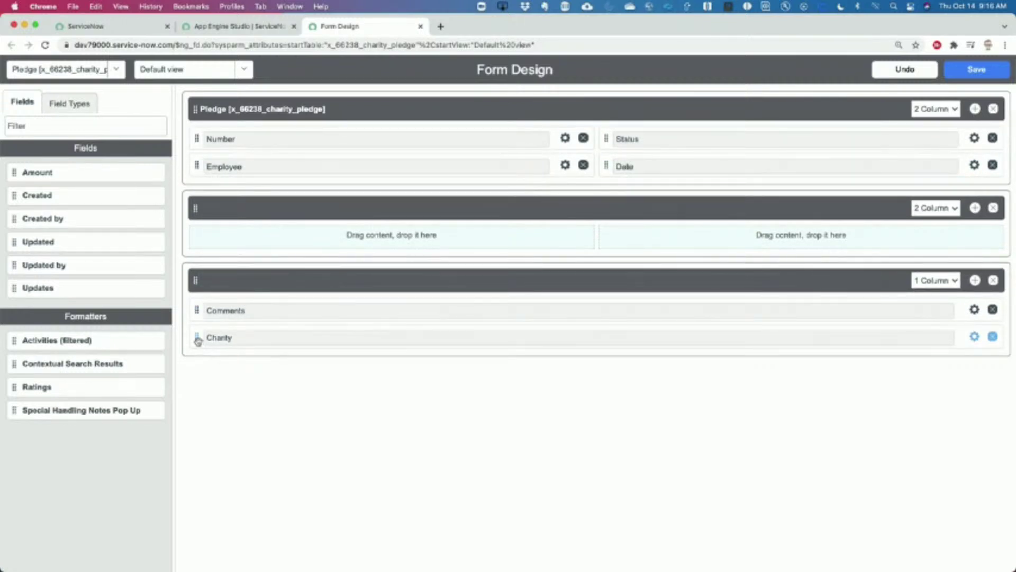
left_click_drag(198, 338, 218, 193)
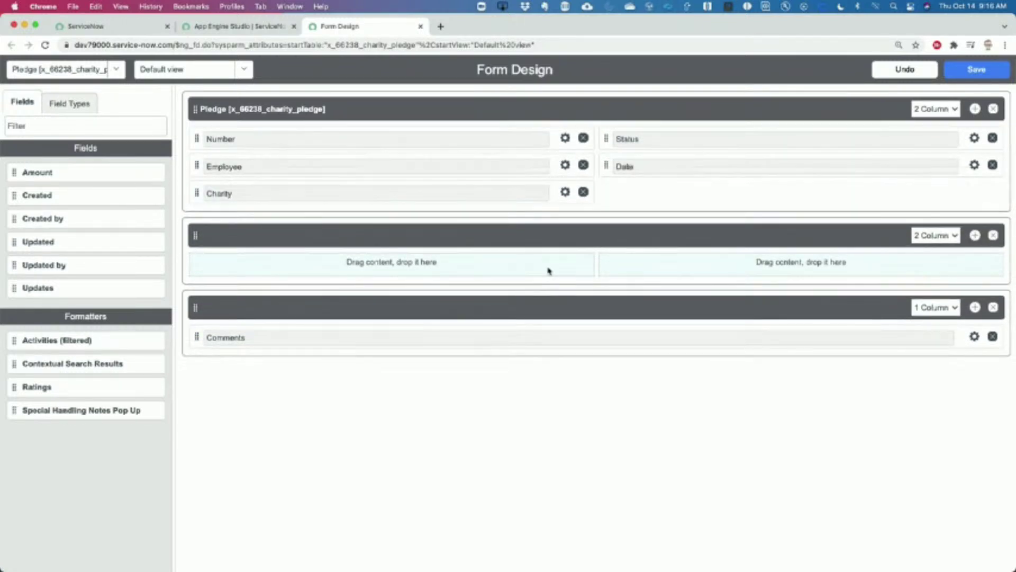
left_click(994, 235)
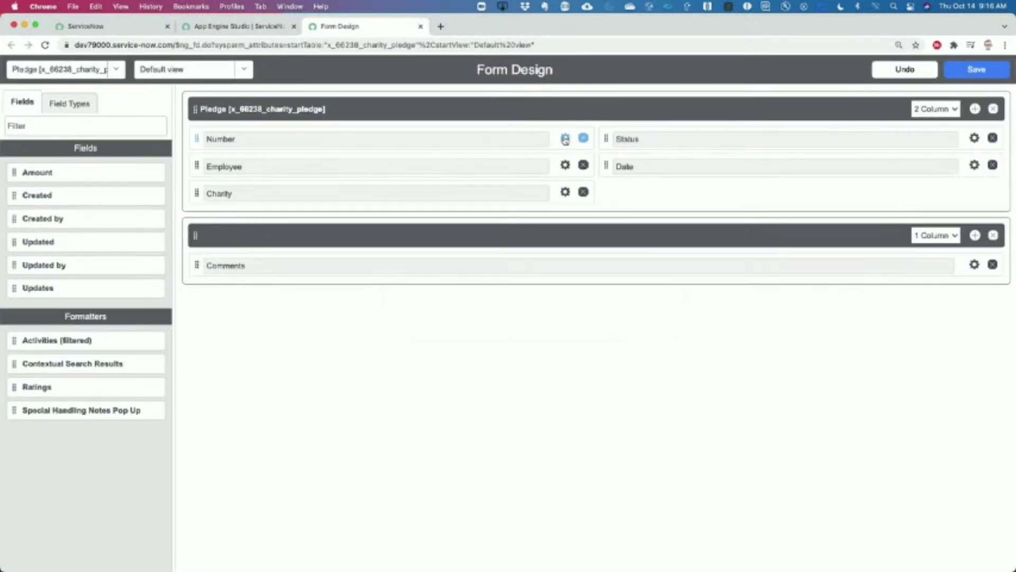
Make the Number field read-only in its form properties.
left_click(565, 139)
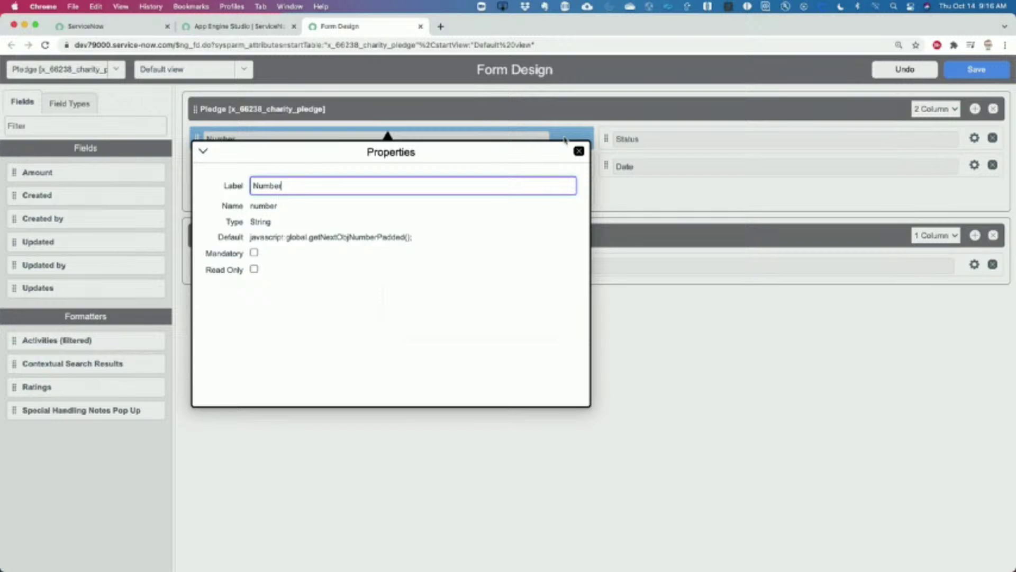
left_click(565, 139)
left_click(565, 139)
left_click(254, 269)
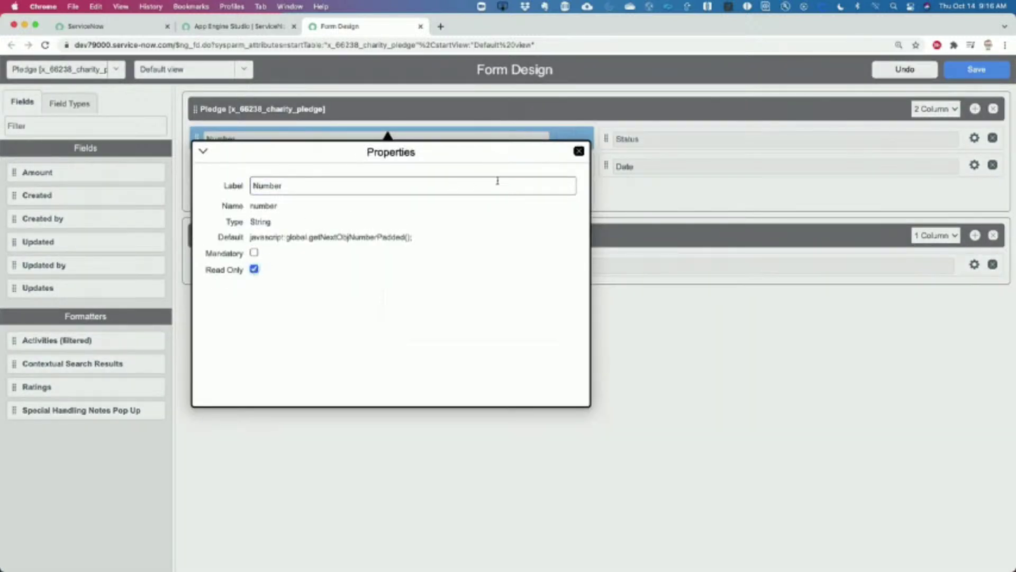
left_click(579, 152)
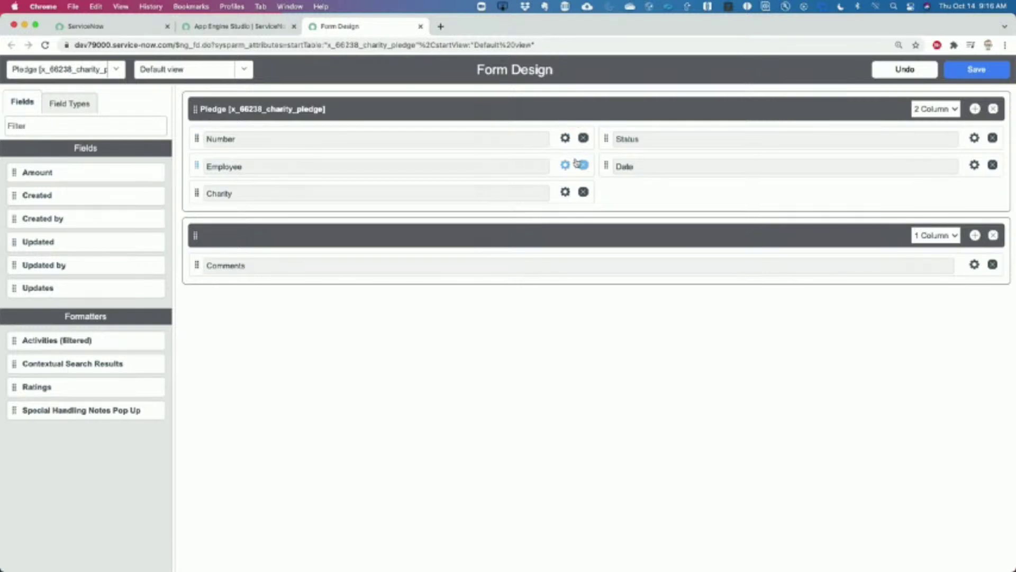
Make the Employee and Charity fields mandatory in their form properties.
left_click(566, 166)
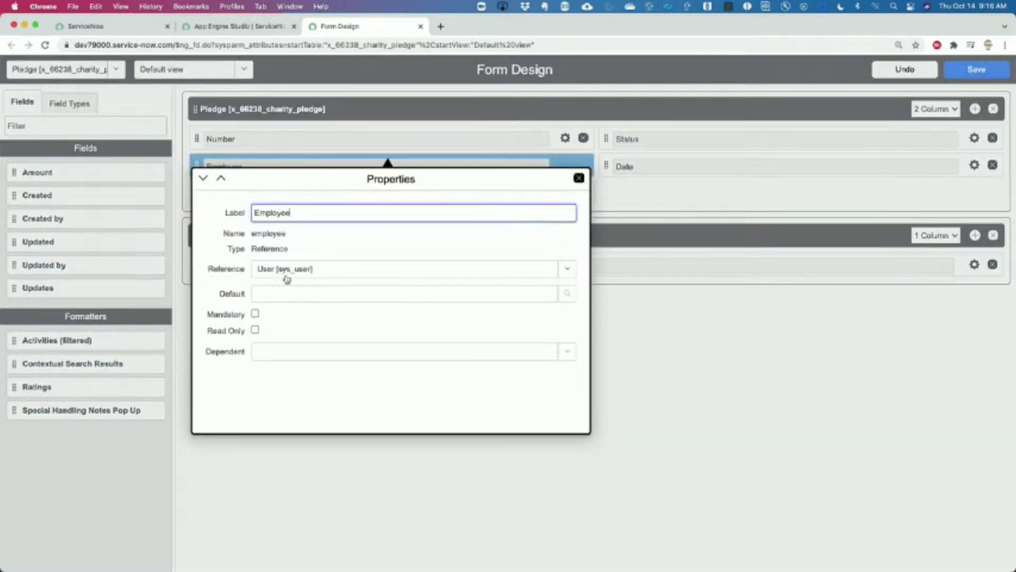
left_click(255, 314)
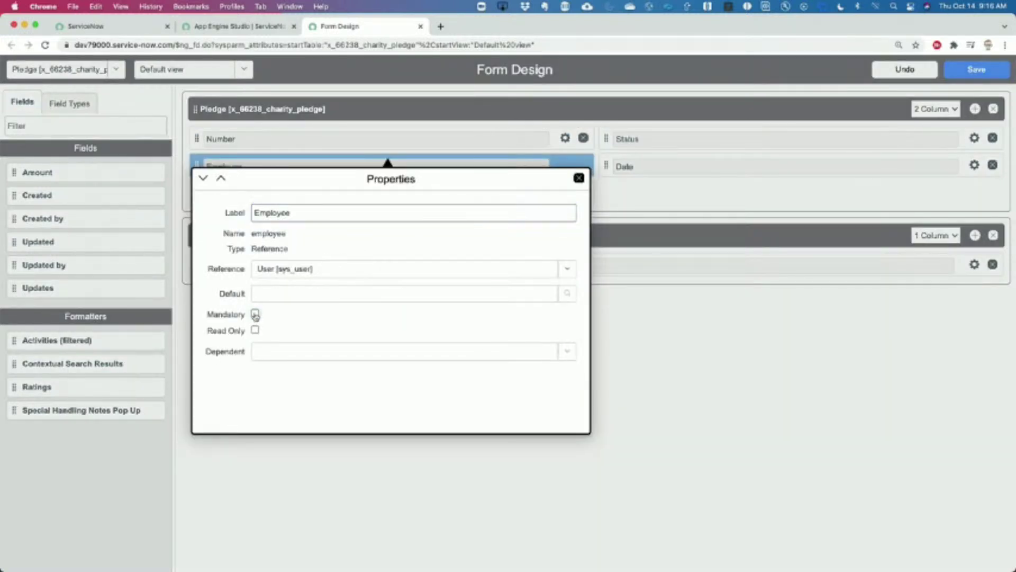
left_click(579, 178)
left_click(565, 193)
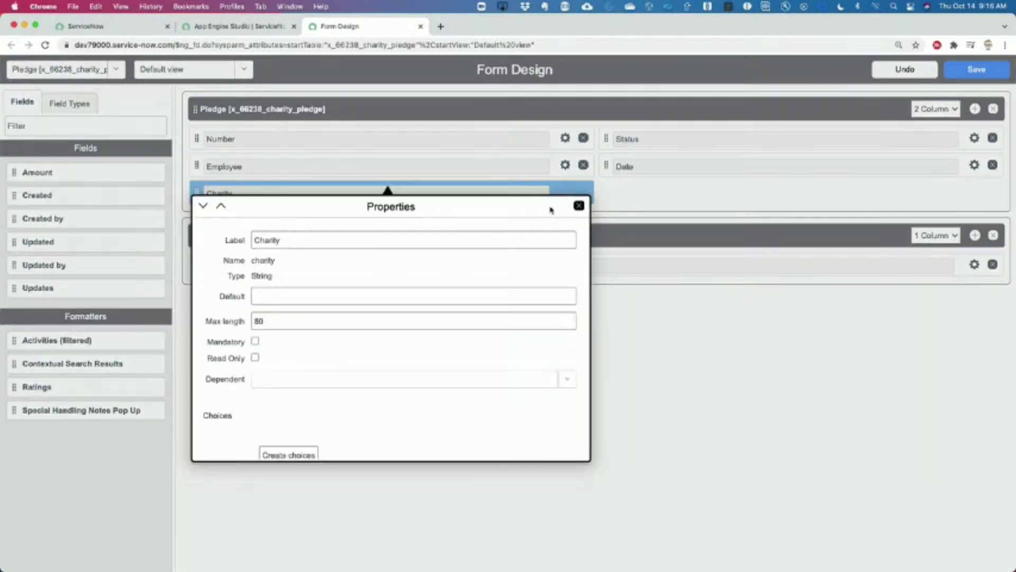
left_click(256, 341)
left_click(579, 205)
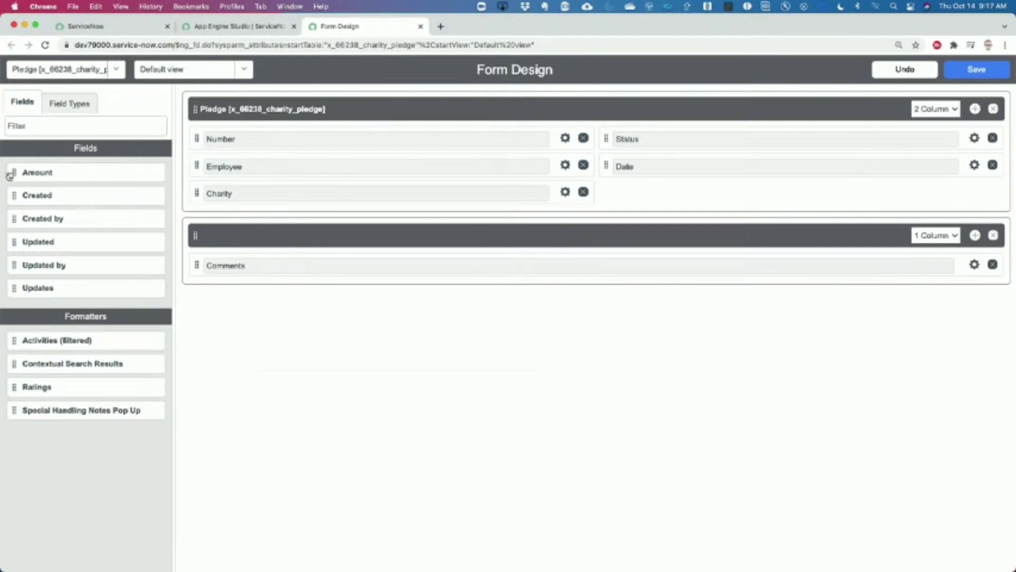
Add the Amount field between Employee and Charity in the Pledge section and make it mandatory.
left_click_drag(16, 173, 288, 189)
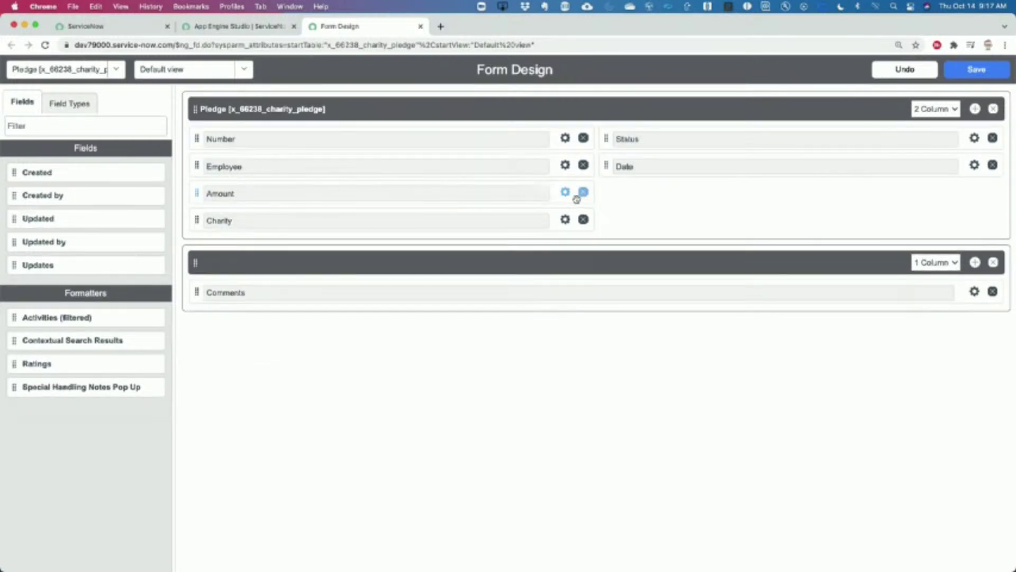
left_click(566, 191)
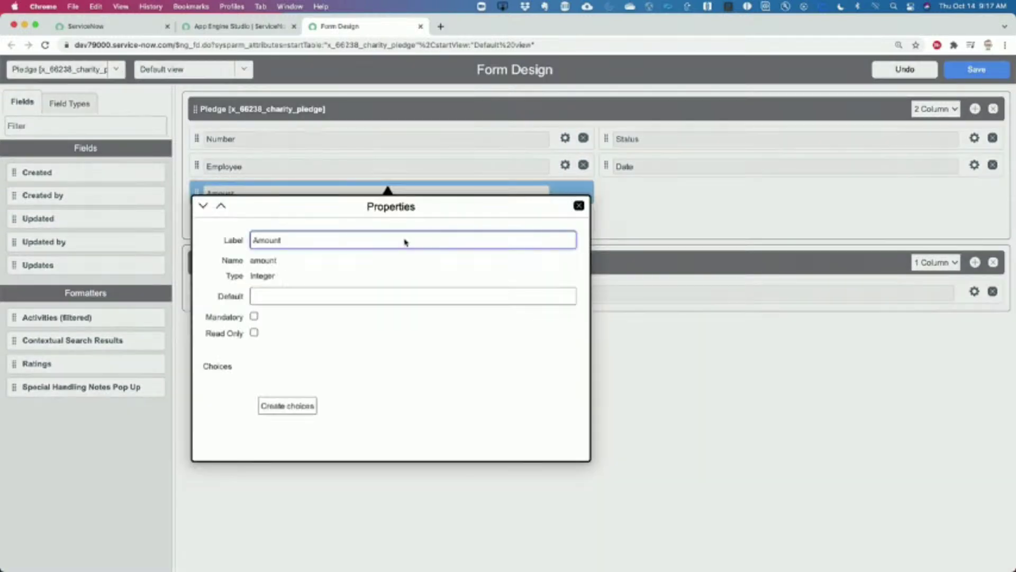
left_click(254, 316)
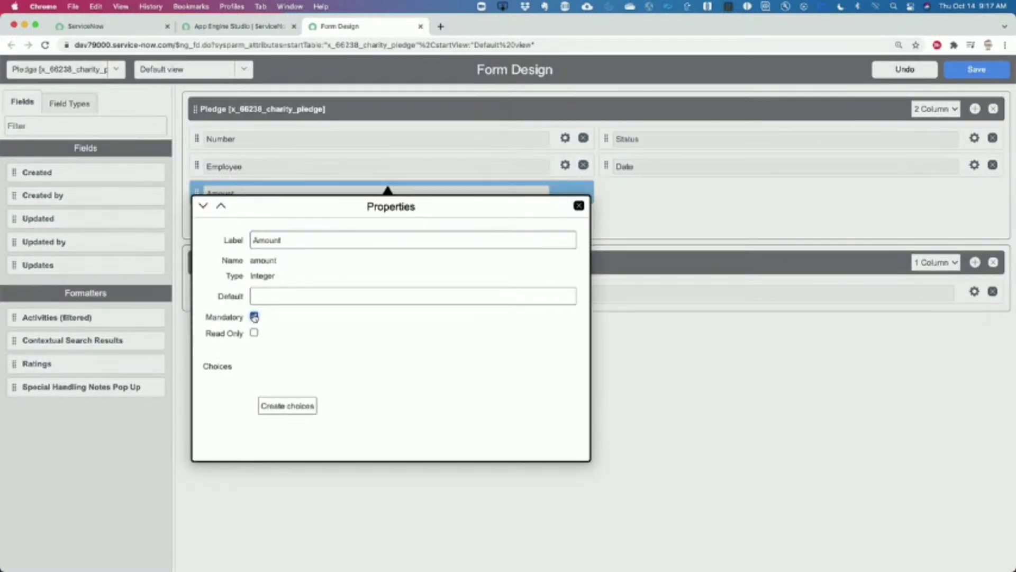
left_click(578, 206)
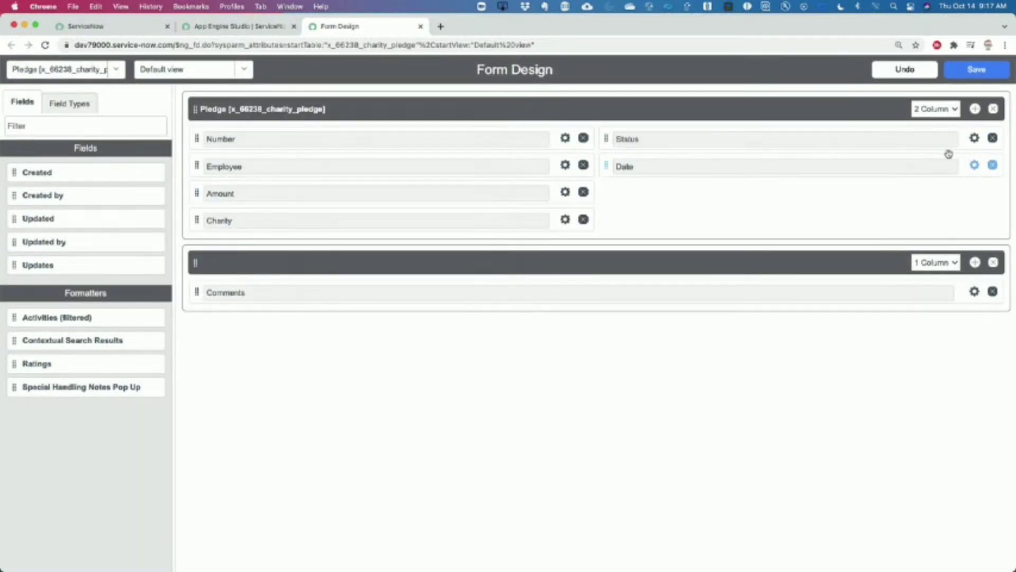
Review the Status field's default value, choice type and list of choices in its properties.
left_click(975, 139)
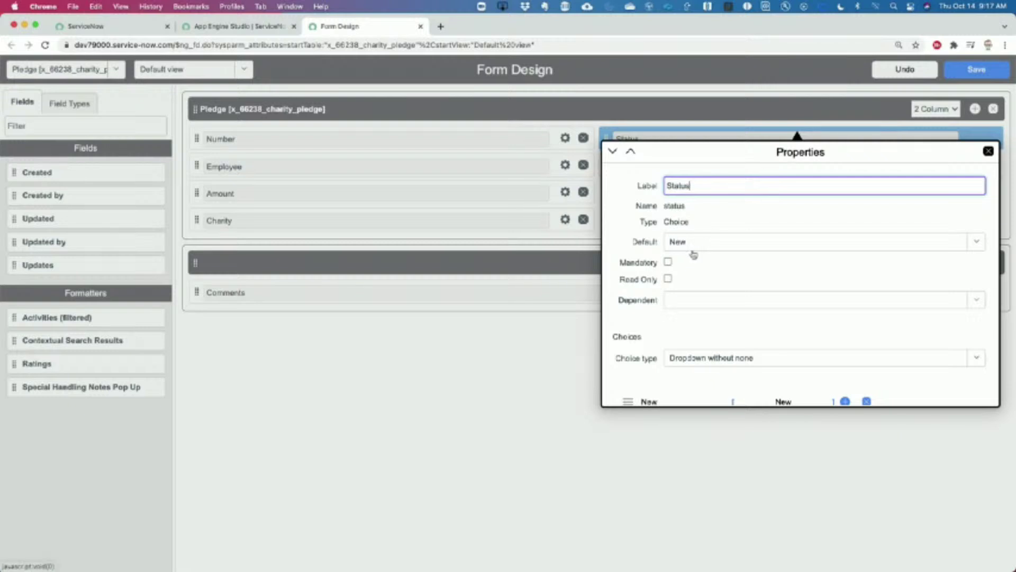
scroll(725, 316, "down", 4)
scroll(726, 316, "down", 1)
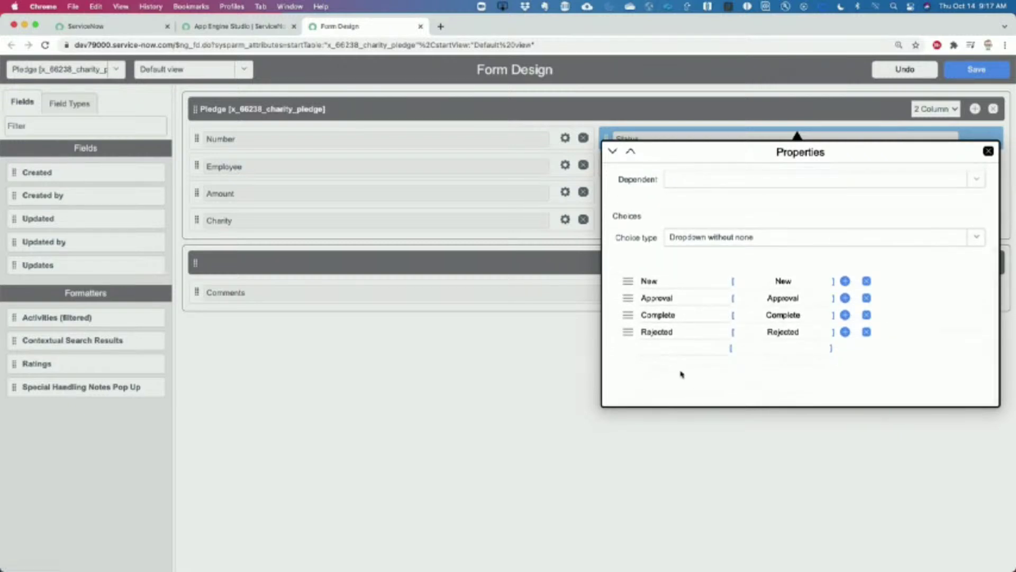
left_click(988, 152)
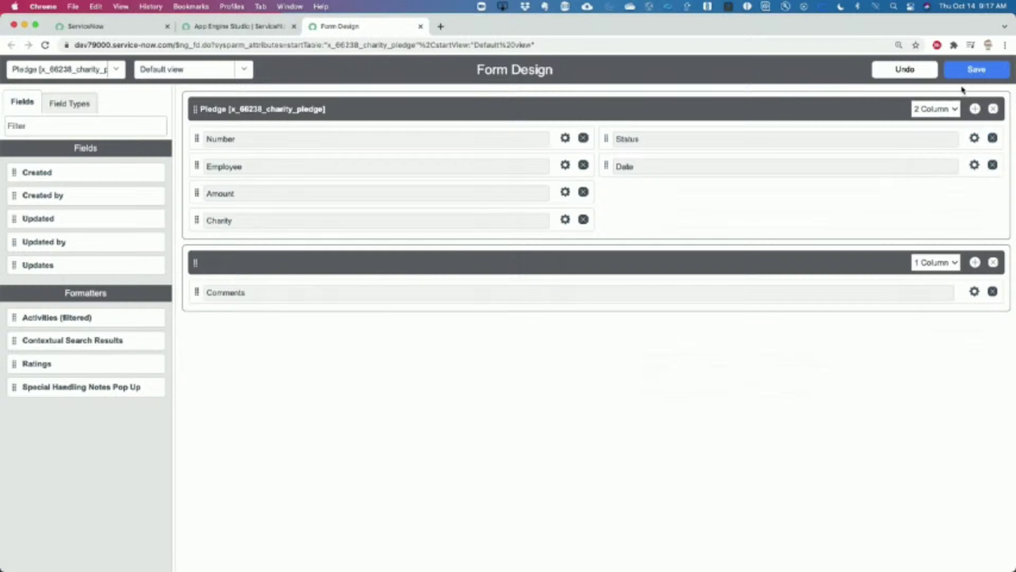
Save the form design, add the Activities (filtered) formatter below Comments, and save it again.
left_click(974, 73)
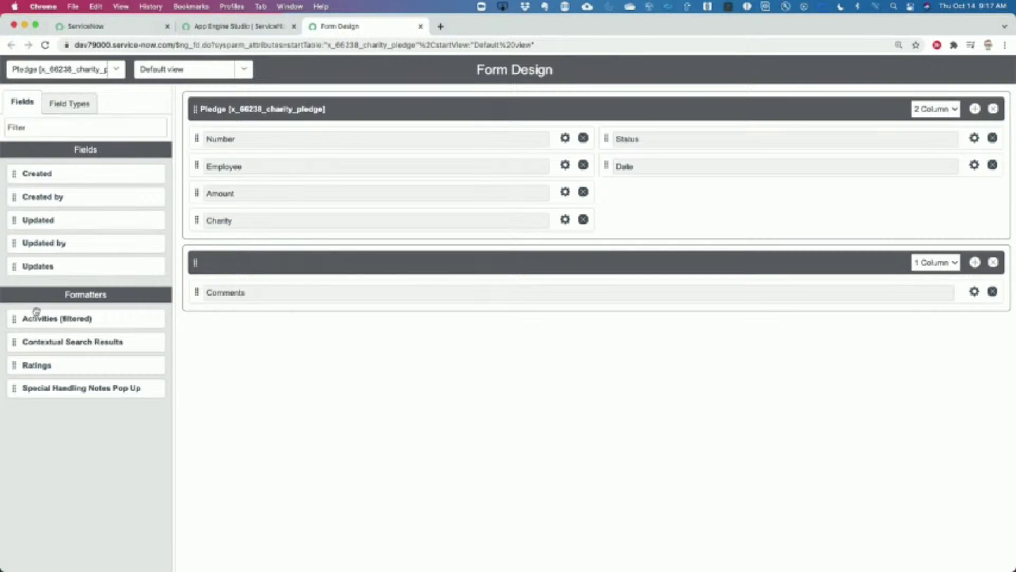
left_click_drag(15, 321, 231, 313)
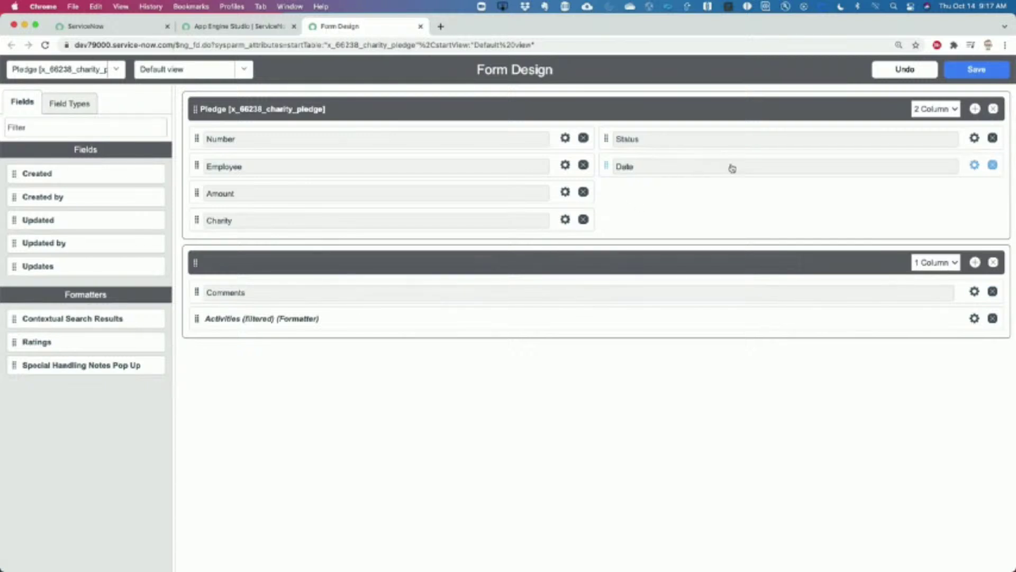
left_click(974, 70)
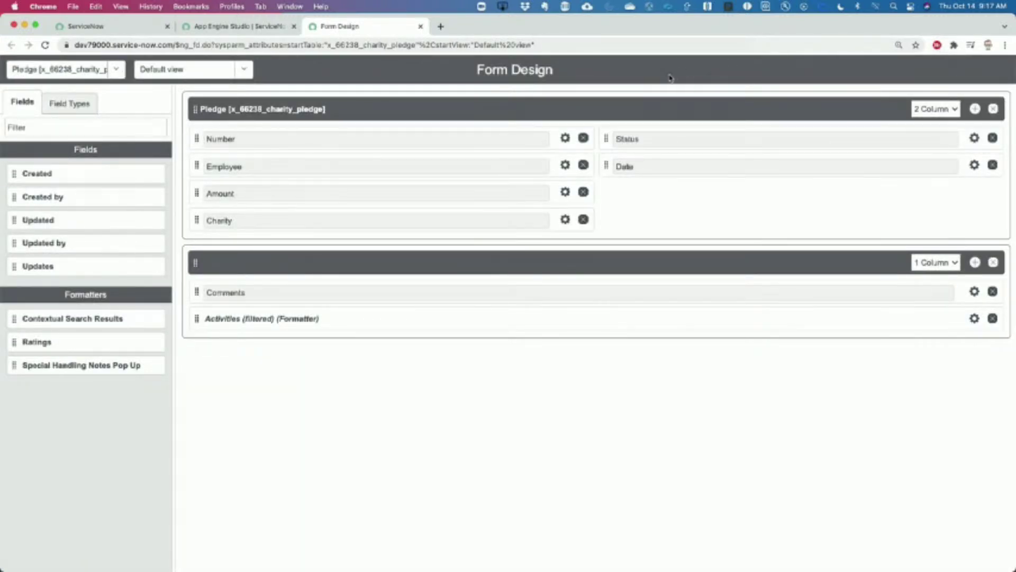
Return to the PLEDGE0001001 record in App Engine Studio, reload its form, and post the comment "Here's a comment".
left_click(242, 28)
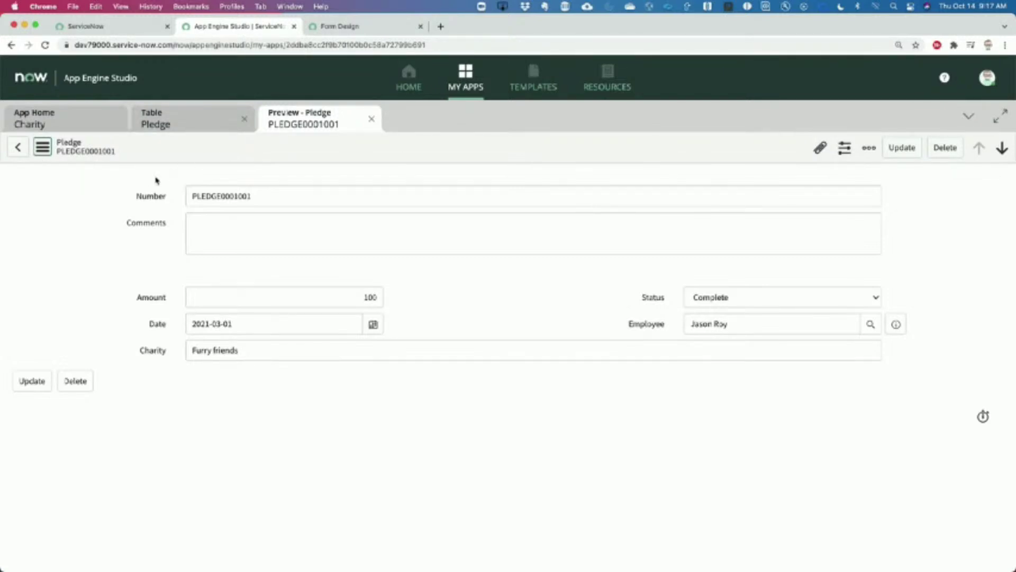
left_click(42, 146)
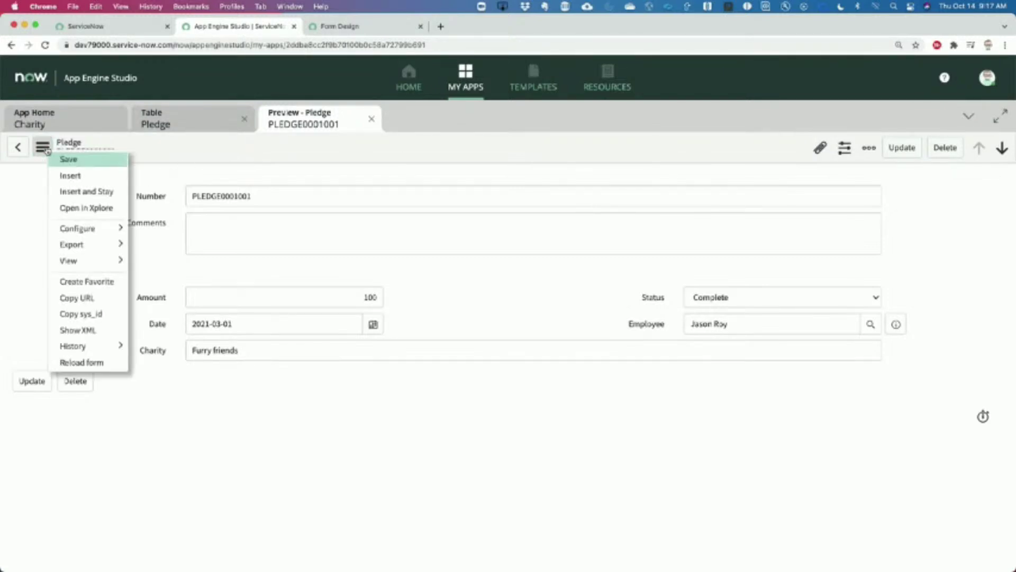
left_click(96, 363)
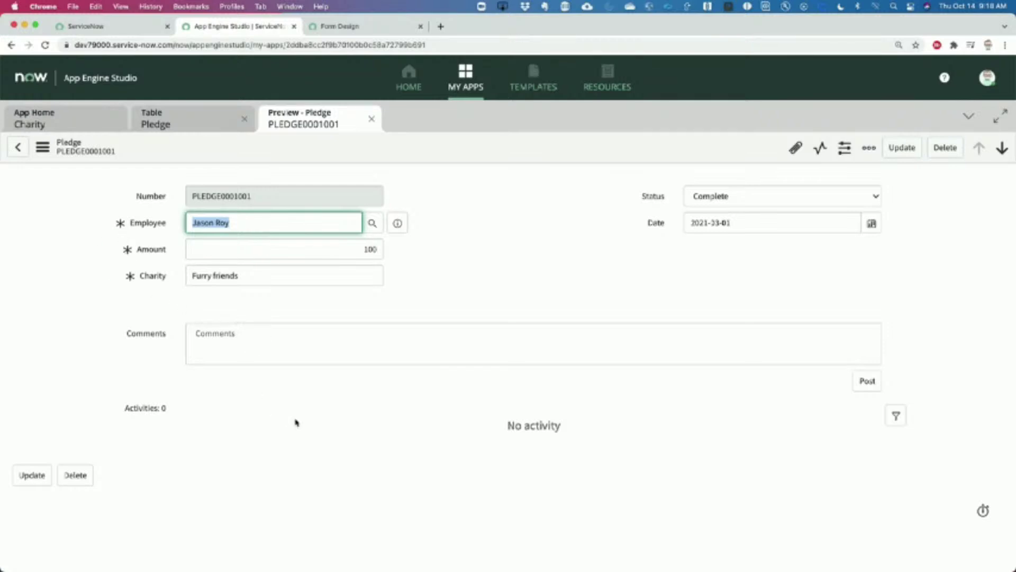
left_click(295, 335)
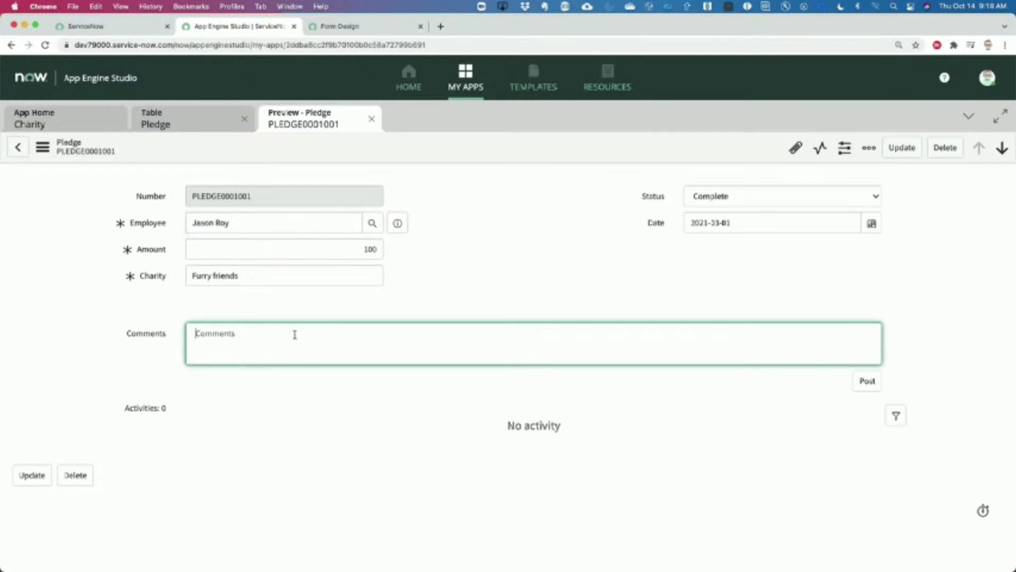
type("Here's a comment")
left_click(858, 382)
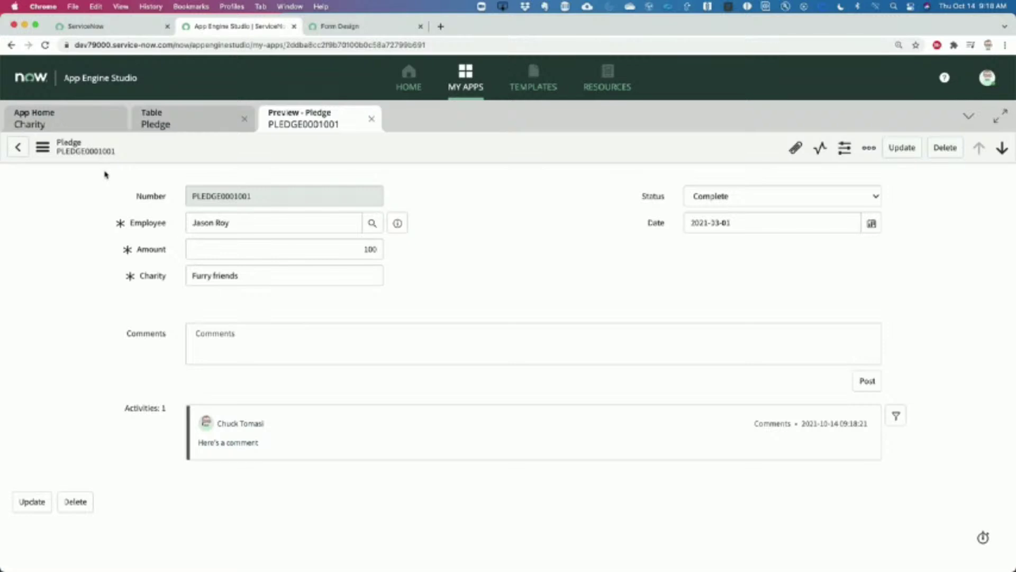
Close the pledge preview and the Pledge table, and dismiss the Add experience guidance on the Charity app home.
left_click(370, 119)
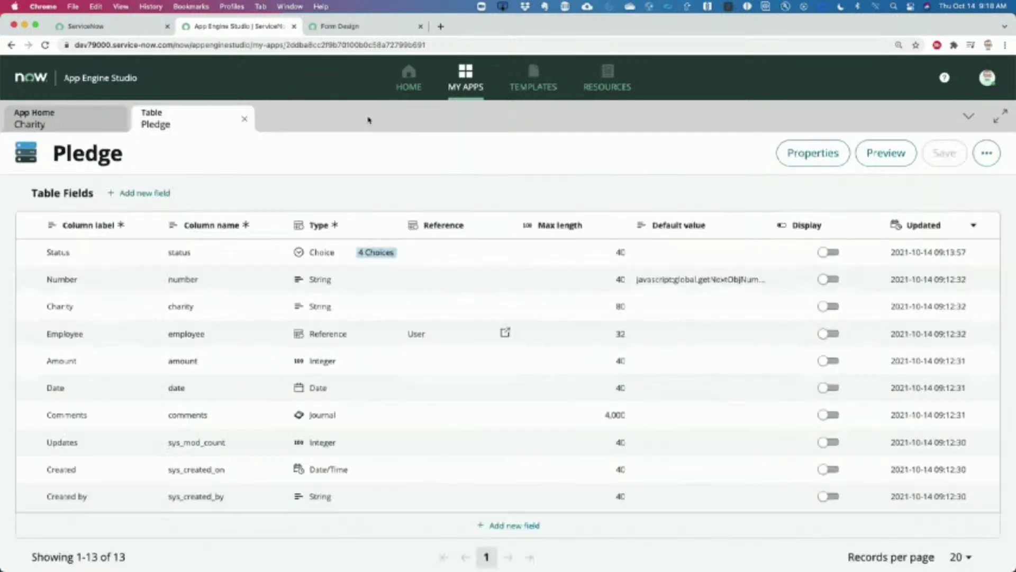
left_click(244, 120)
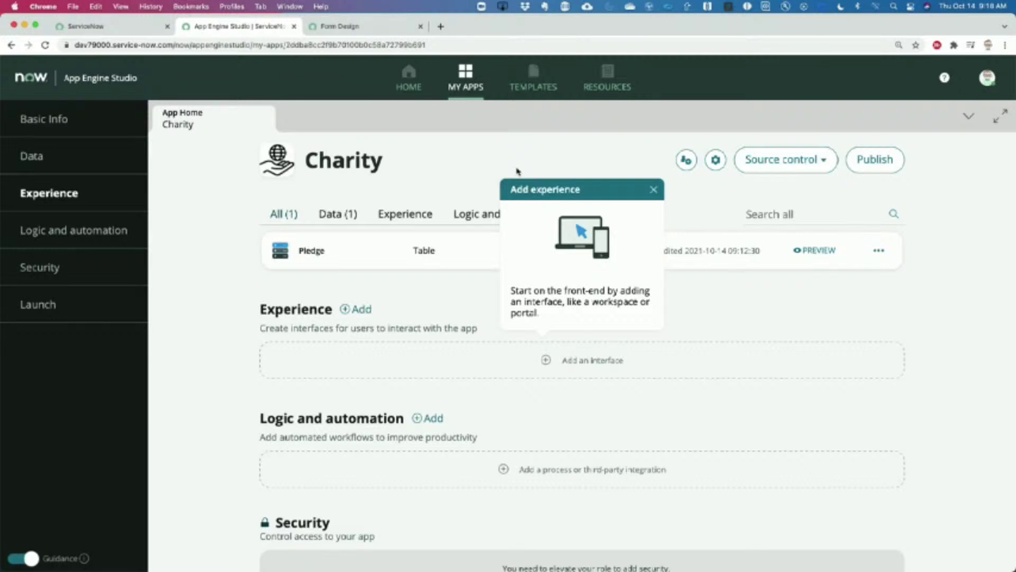
left_click(654, 189)
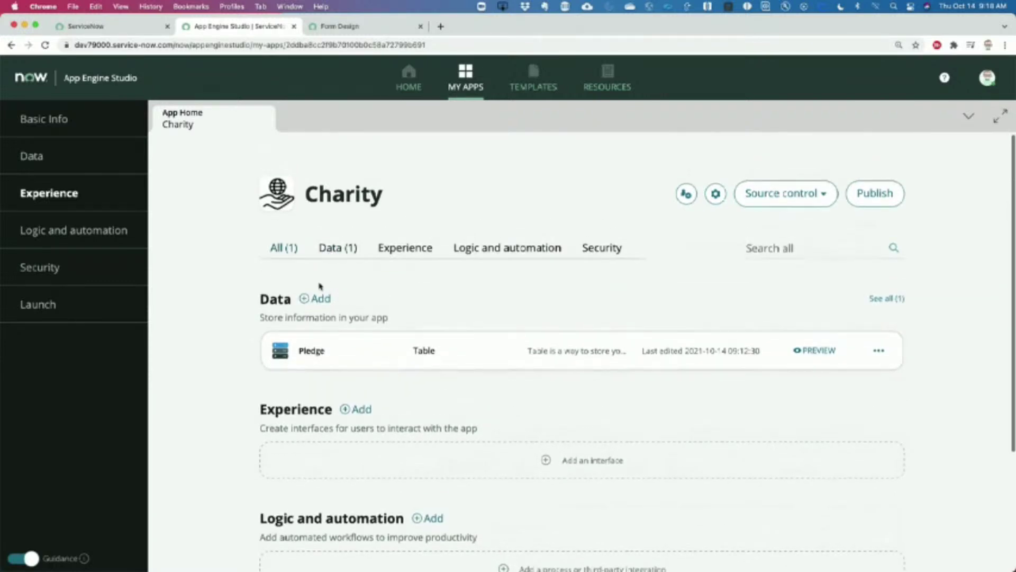
Create a new data table from scratch labelled Donation, with auto numbering enabled.
left_click(319, 295)
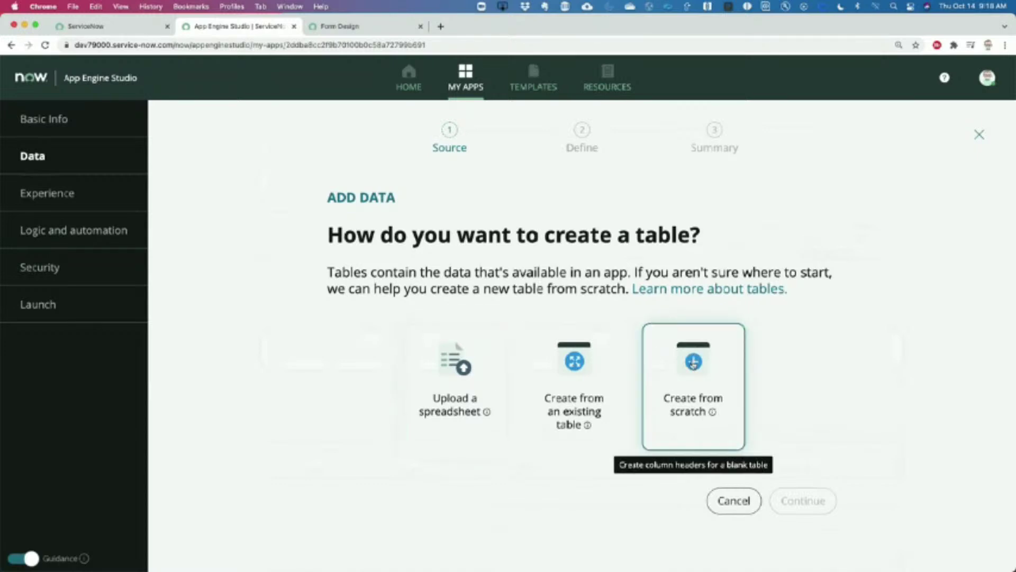
left_click(692, 364)
left_click(799, 495)
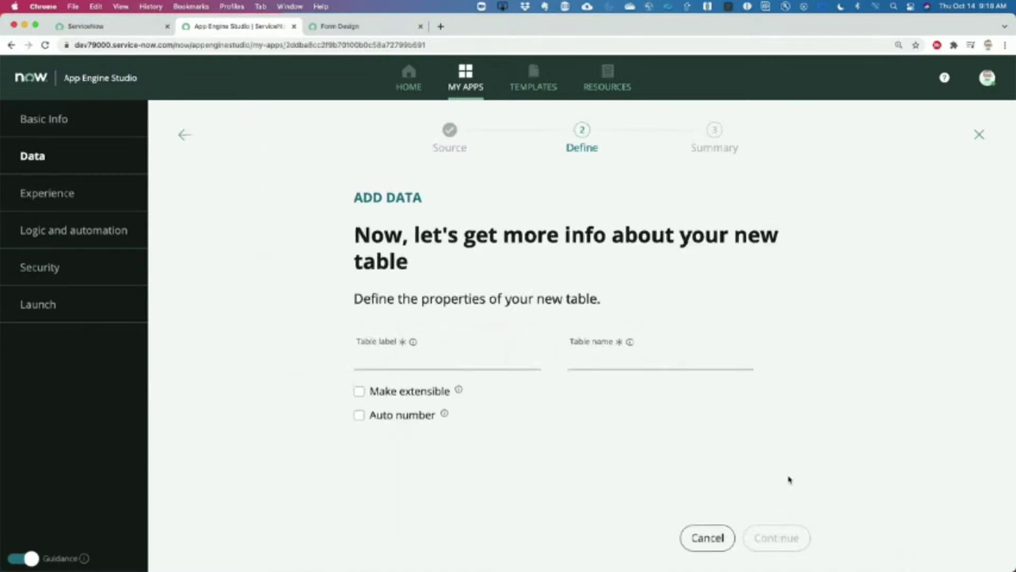
left_click(381, 359)
type("Dona")
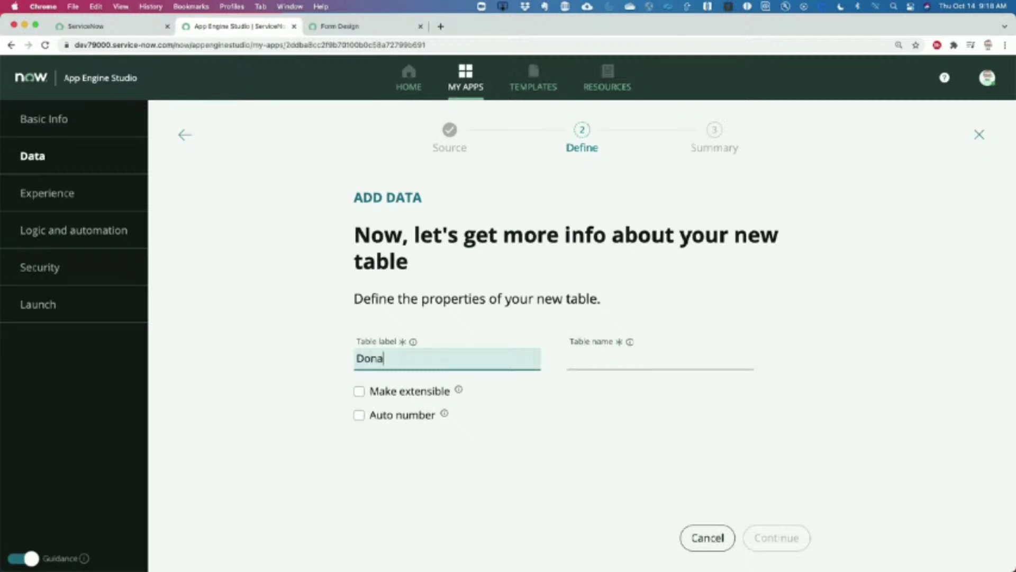
type("tion")
left_click(360, 415)
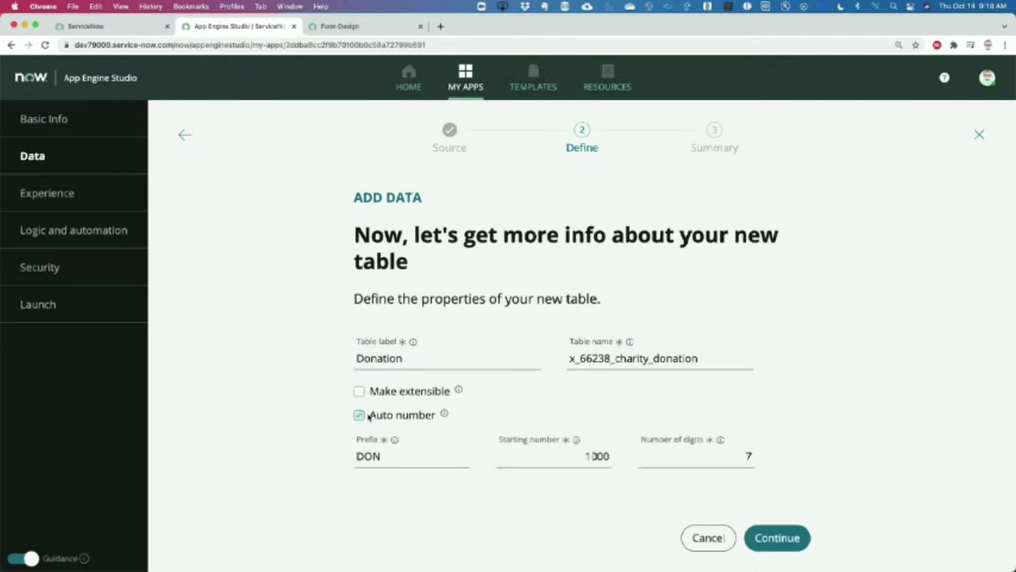
left_click(770, 529)
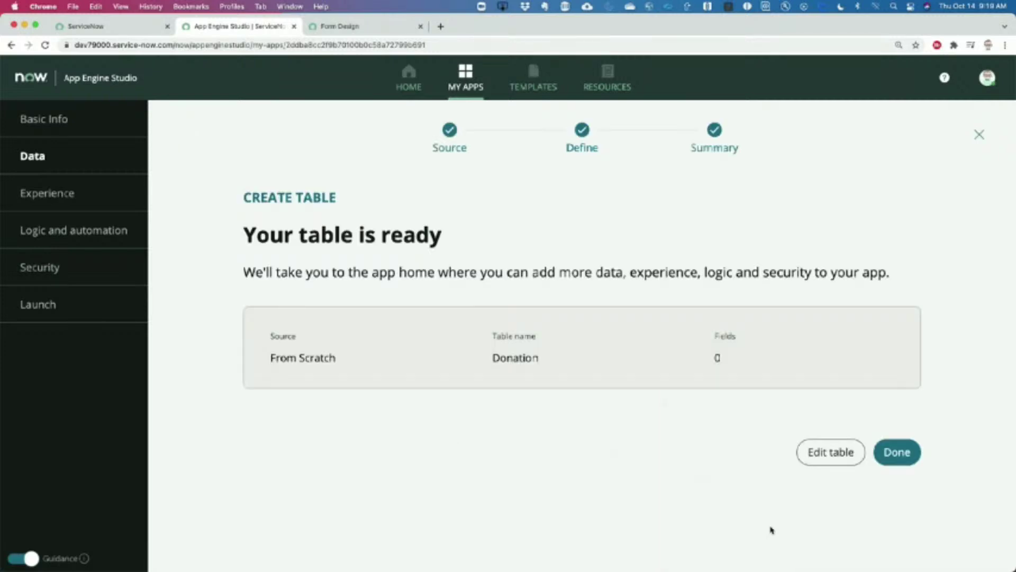
Open the new Donation table for editing, dismiss the introduction, and add a Pledge field of type Reference pointing to the Pledge table.
left_click(840, 452)
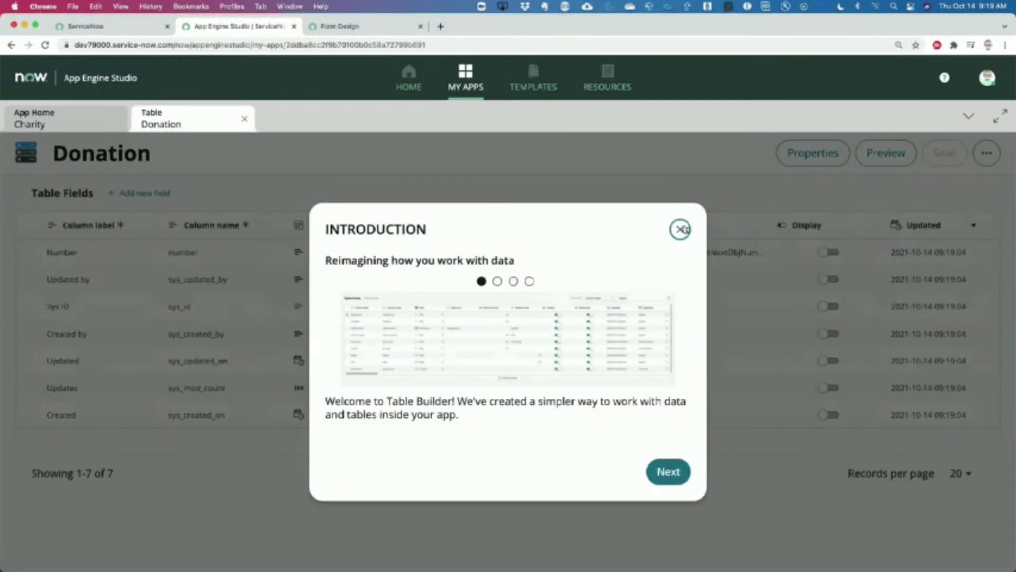
left_click(681, 229)
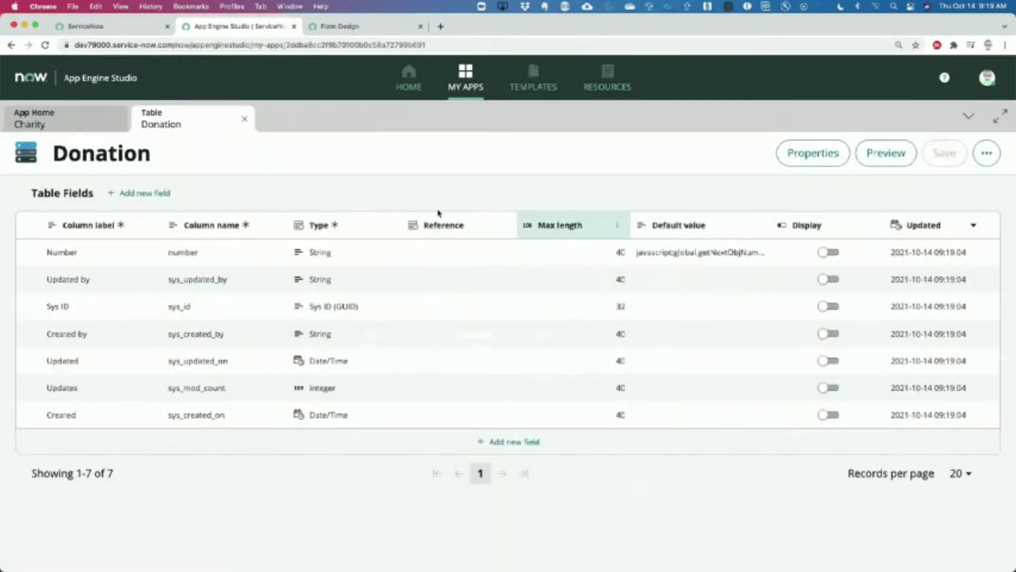
left_click(515, 443)
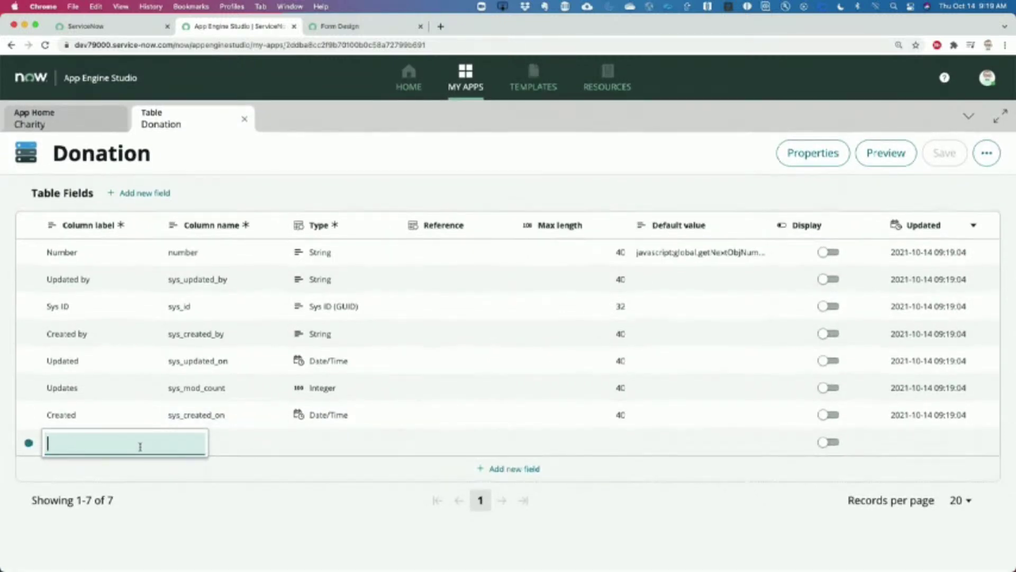
type("Pledge")
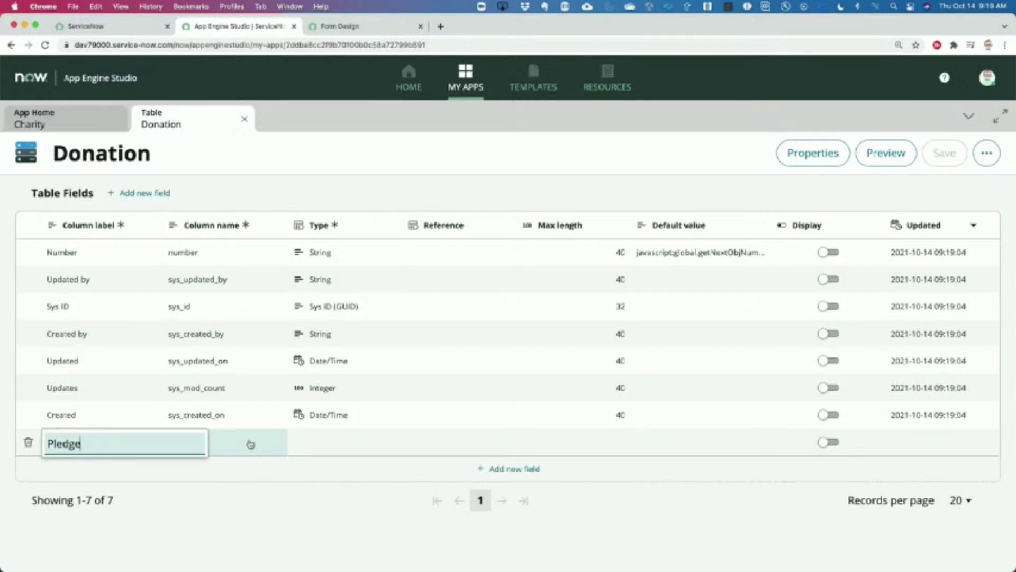
left_click(308, 447)
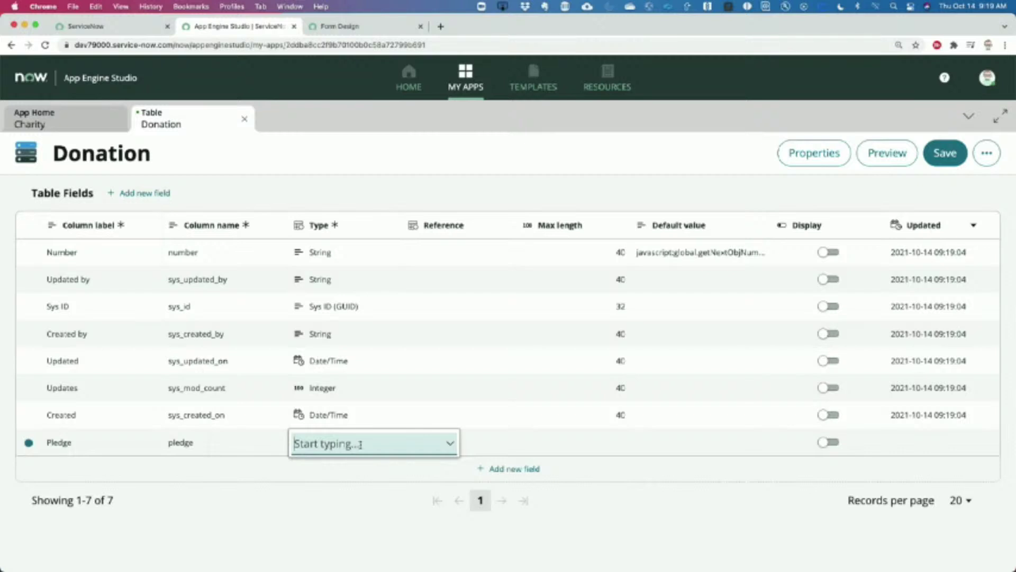
type("ref")
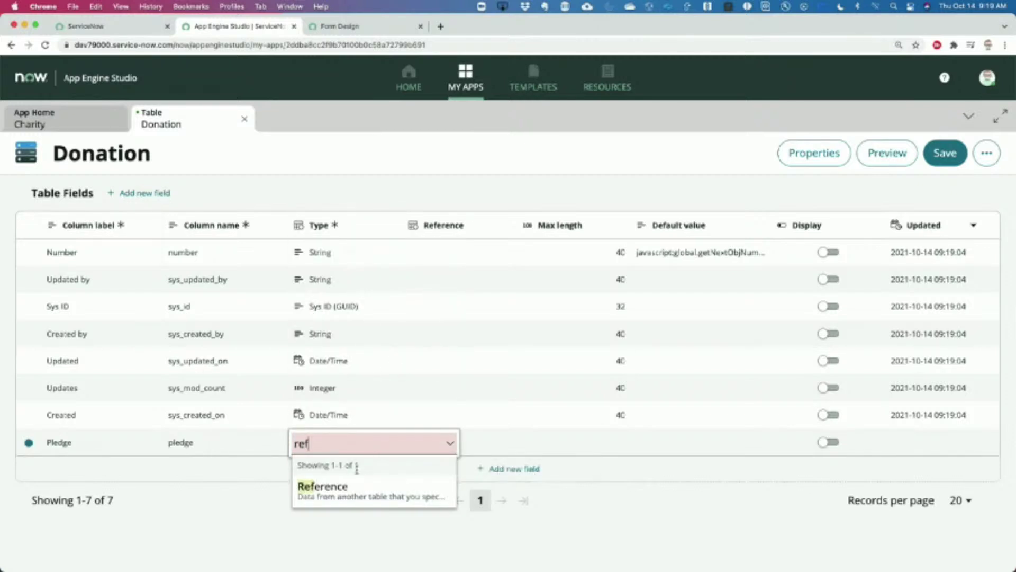
left_click(349, 486)
left_click(332, 489)
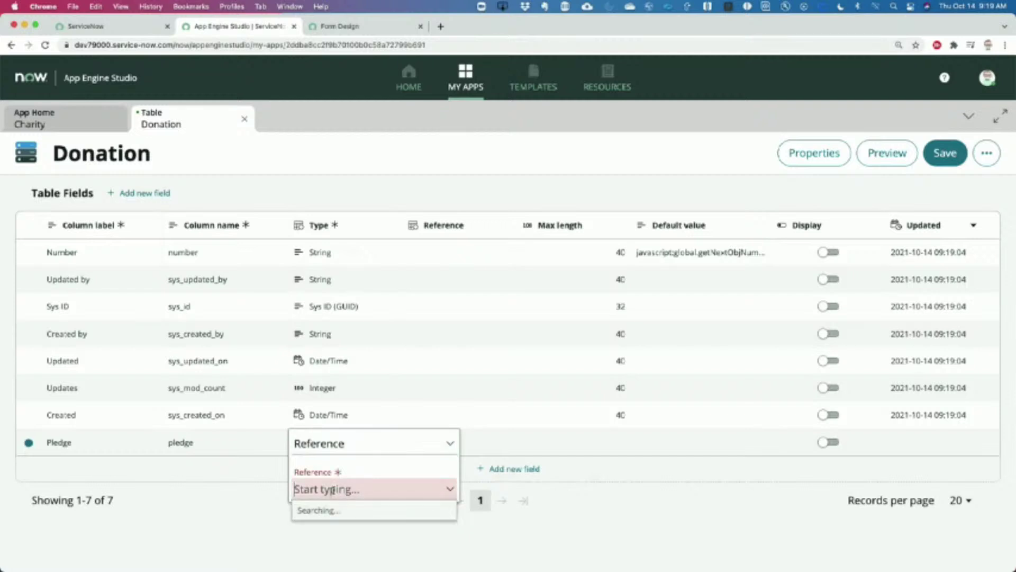
type("pledge")
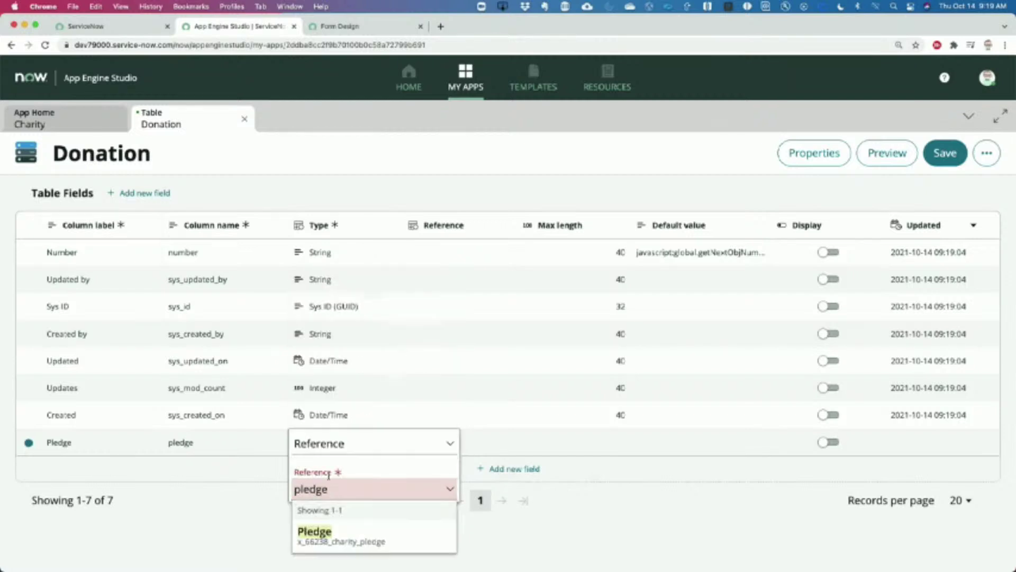
left_click(332, 536)
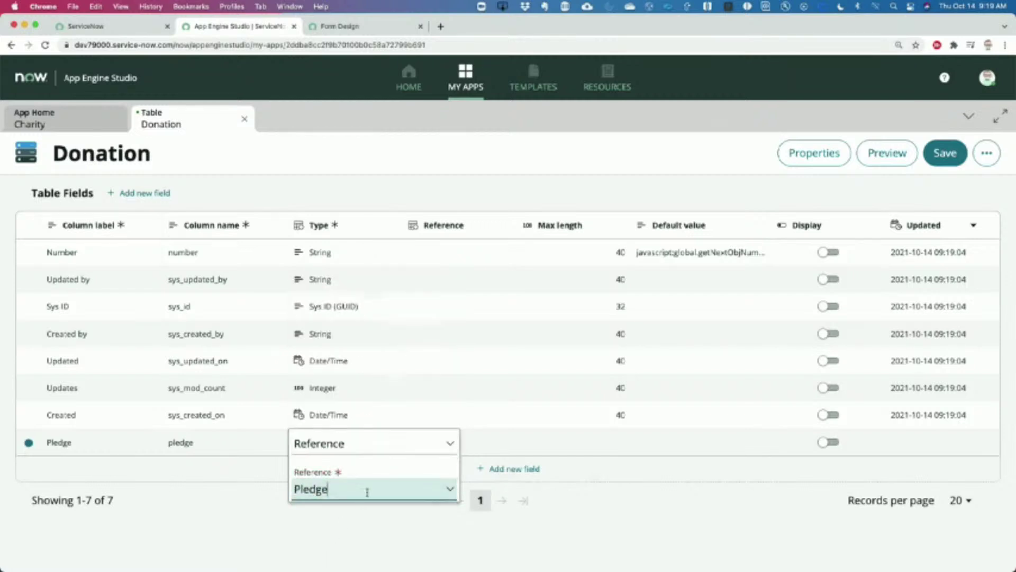
left_click(407, 529)
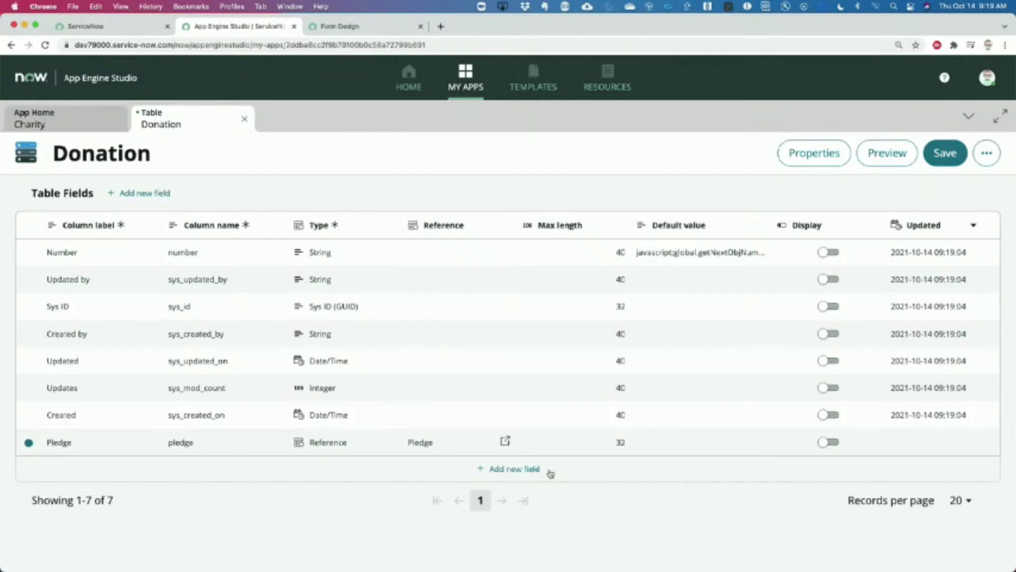
Add an Amount field of type Integer to the Donation table and save the table.
left_click(526, 470)
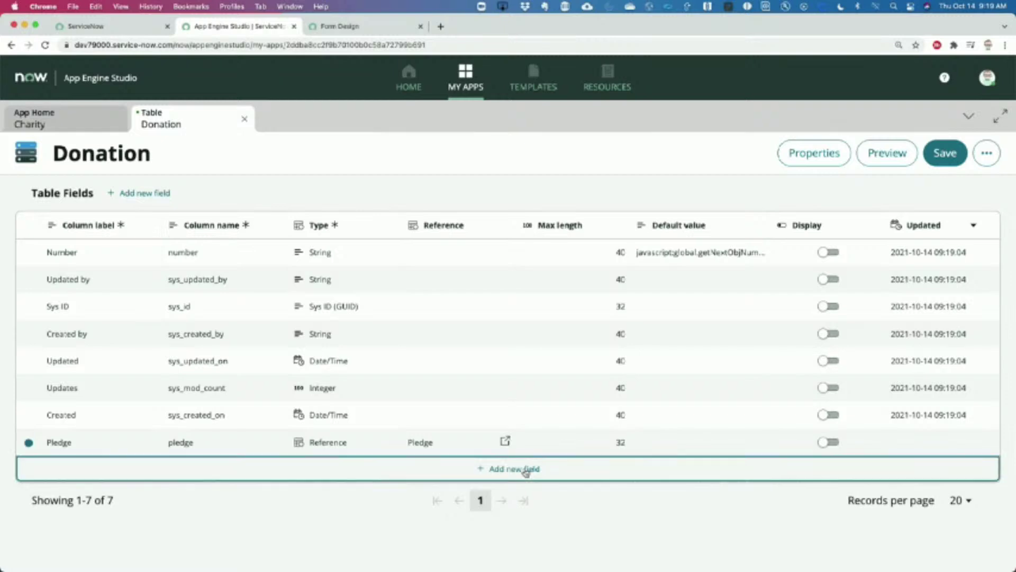
type("Amount")
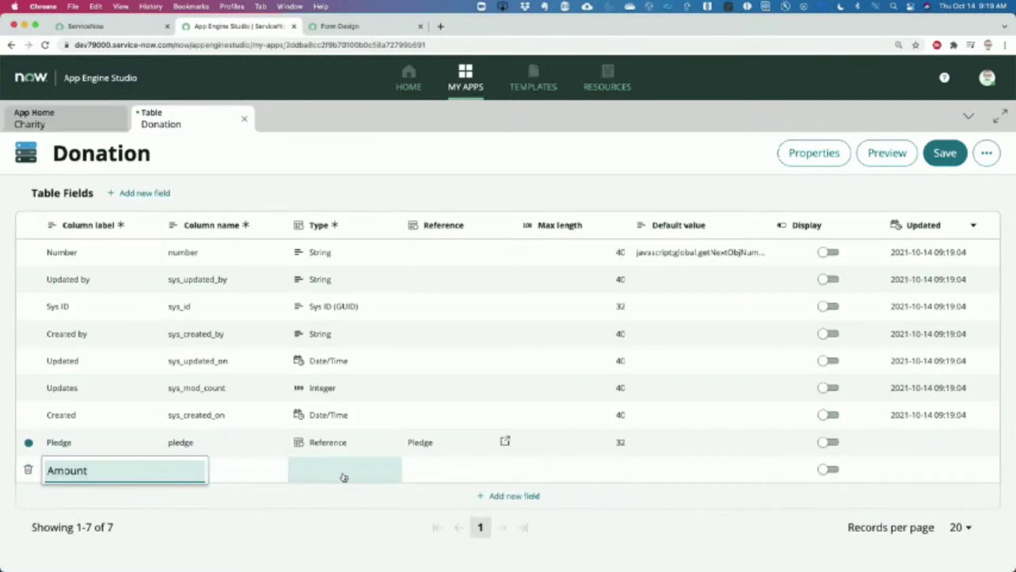
left_click(323, 472)
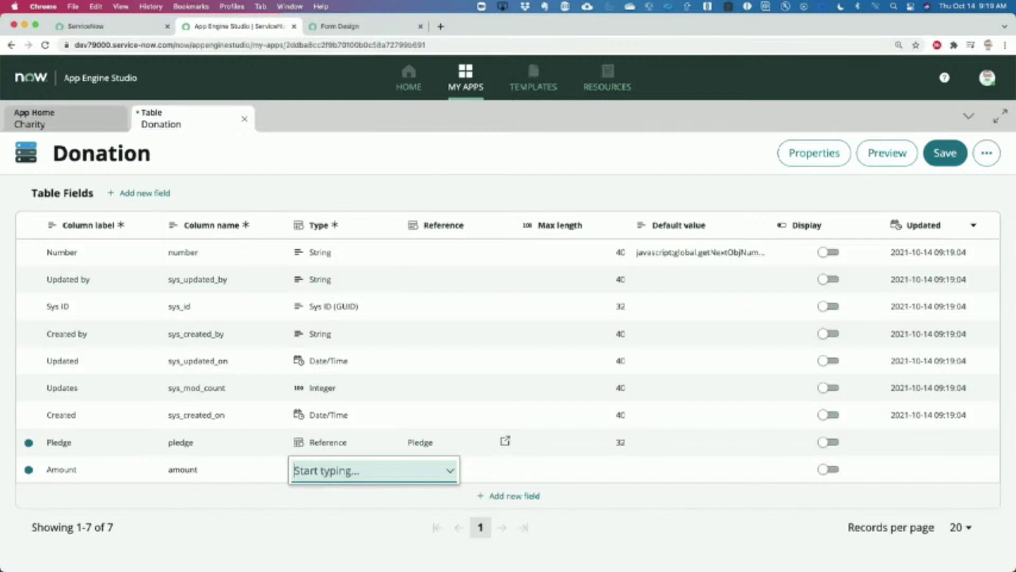
type("Int")
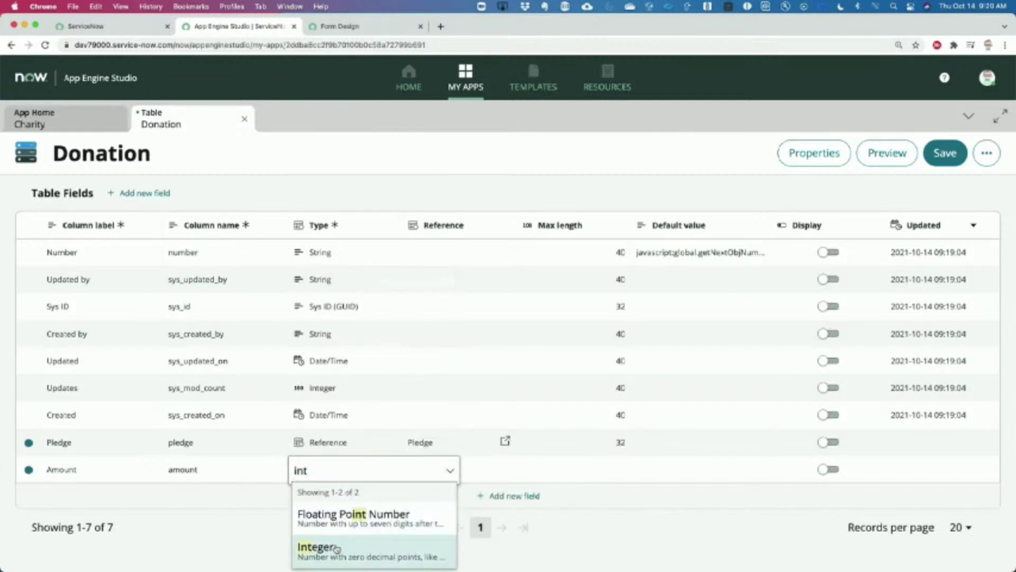
left_click(325, 547)
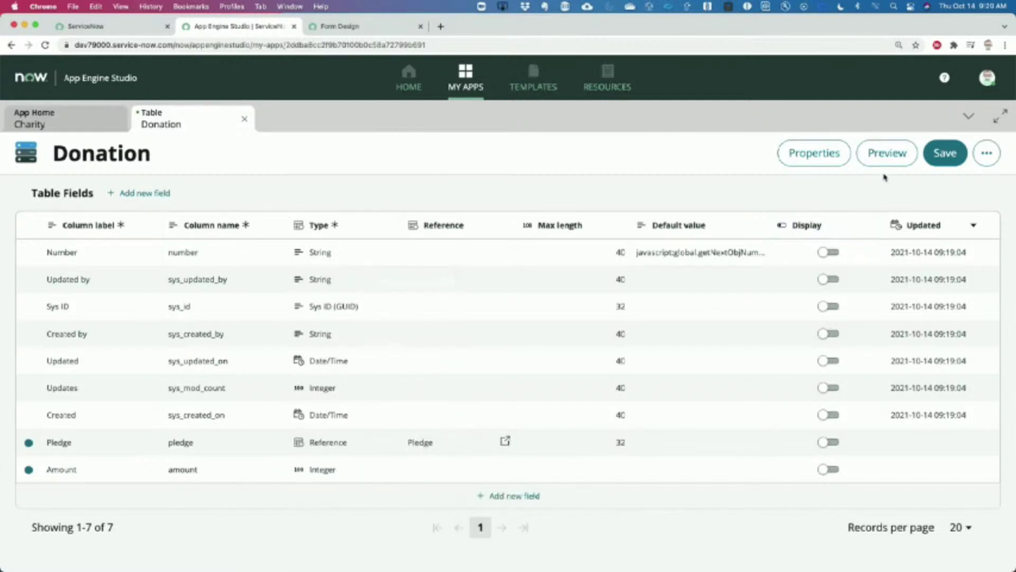
left_click(947, 156)
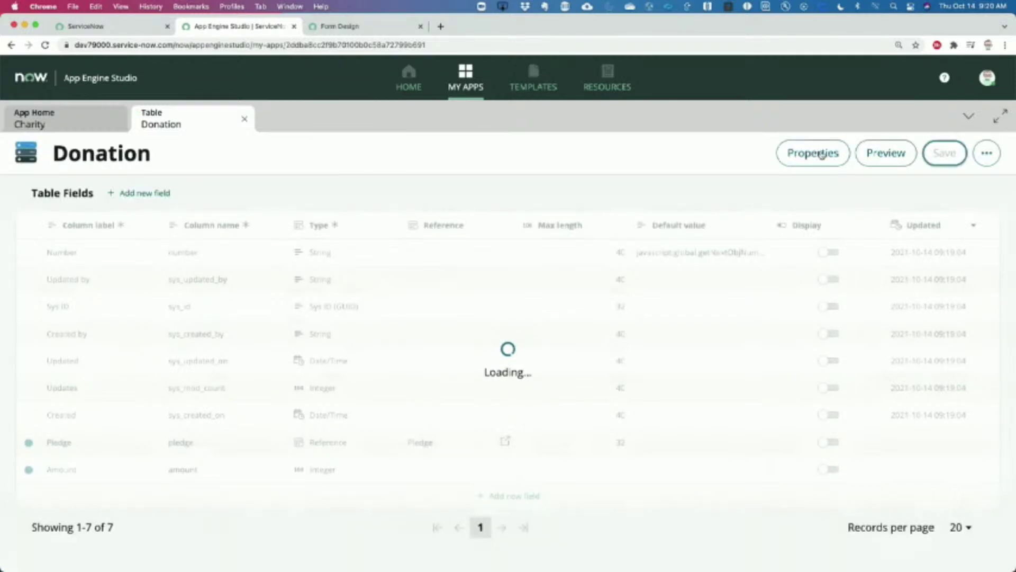
Preview the Donation table and start a new donation record with PLEDGE0001001 as its pledge.
left_click(869, 155)
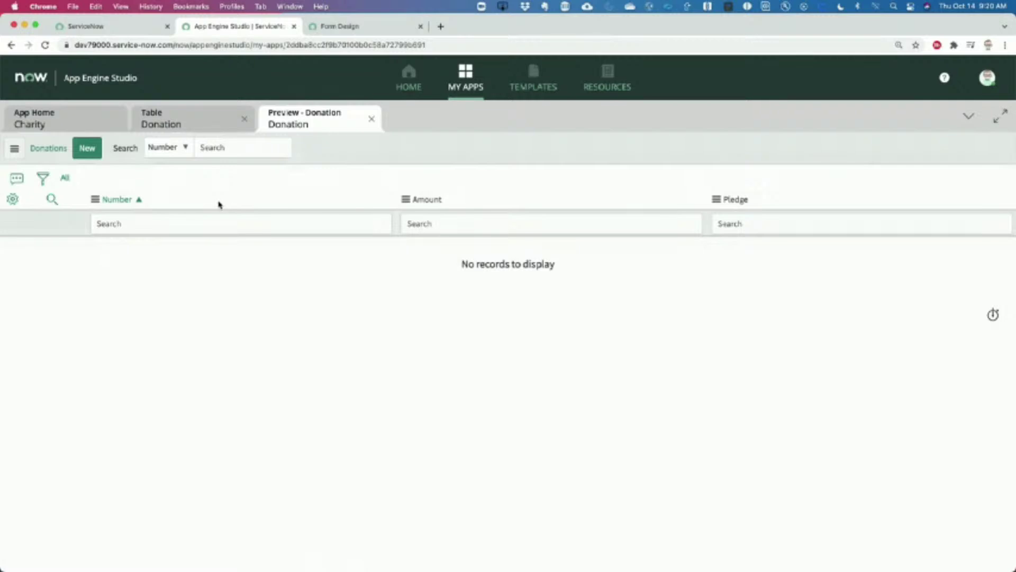
left_click(88, 150)
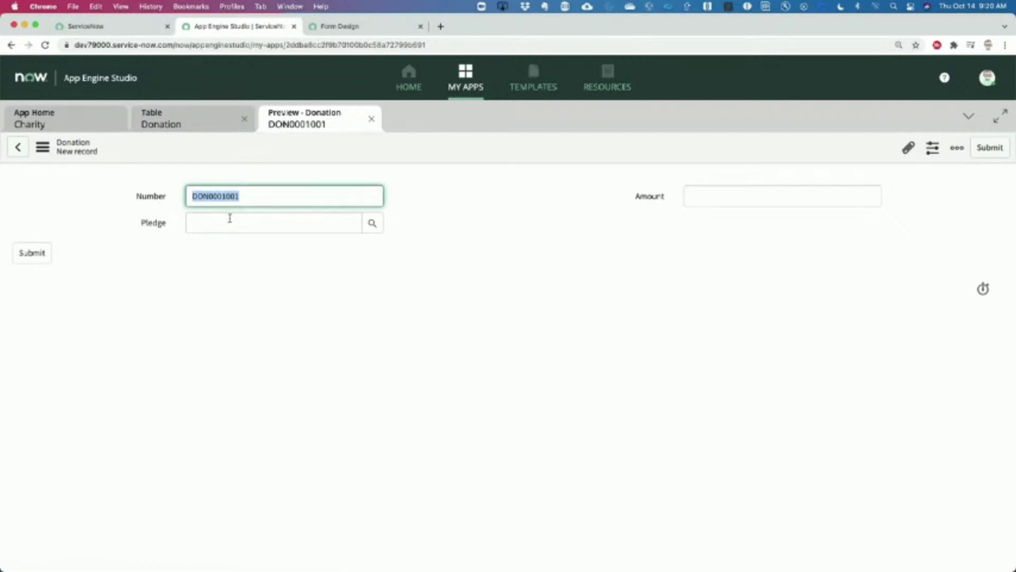
left_click(228, 220)
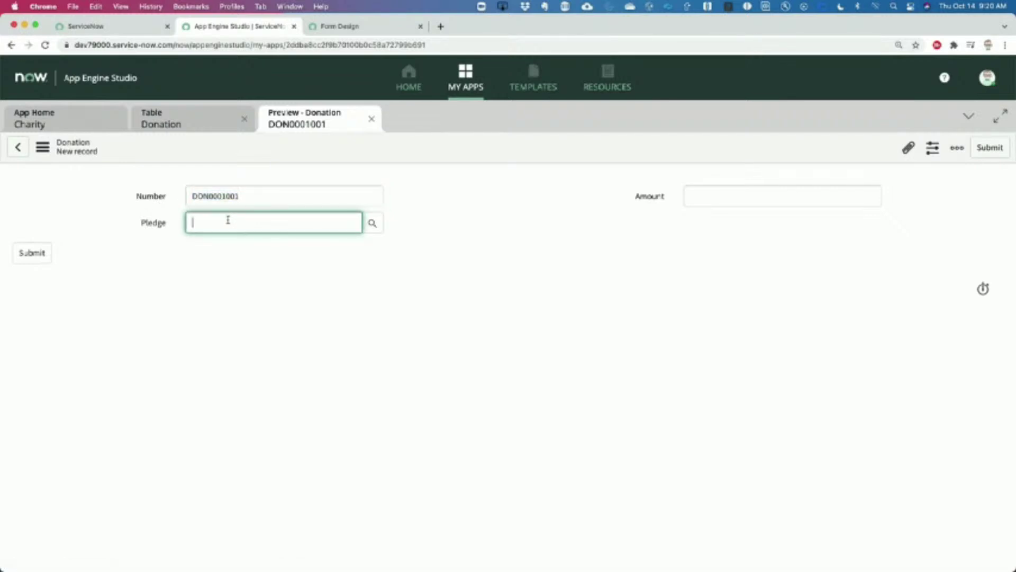
type("pledge")
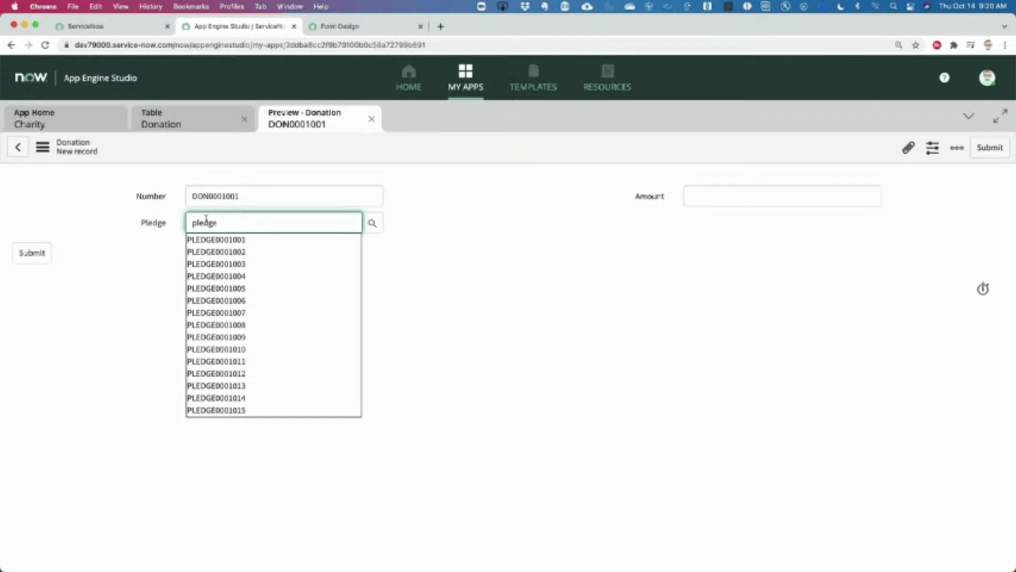
left_click(228, 239)
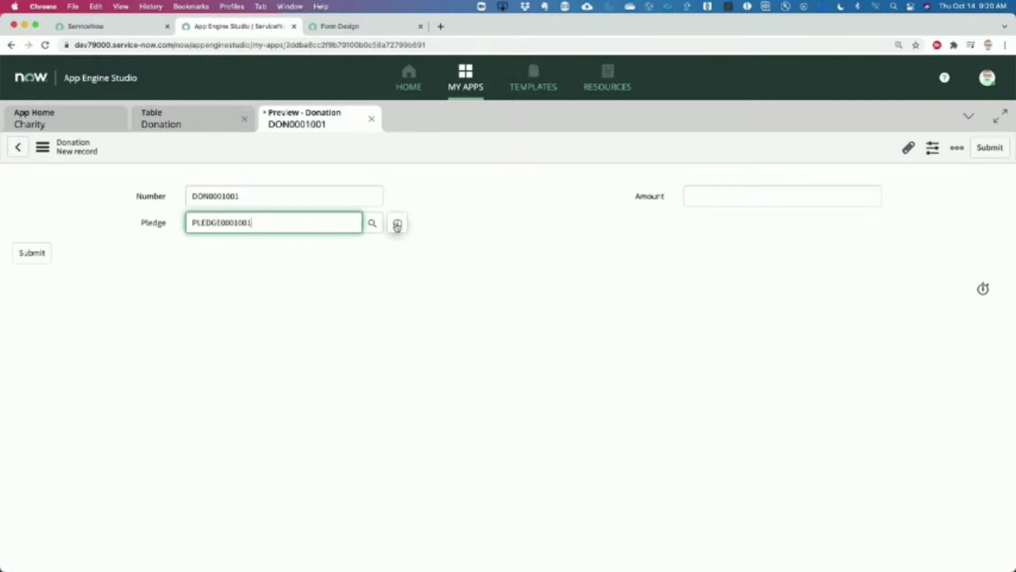
Check the referenced pledge's amount in its record preview, set the donation's Amount to 200, and submit the record.
left_click(397, 223)
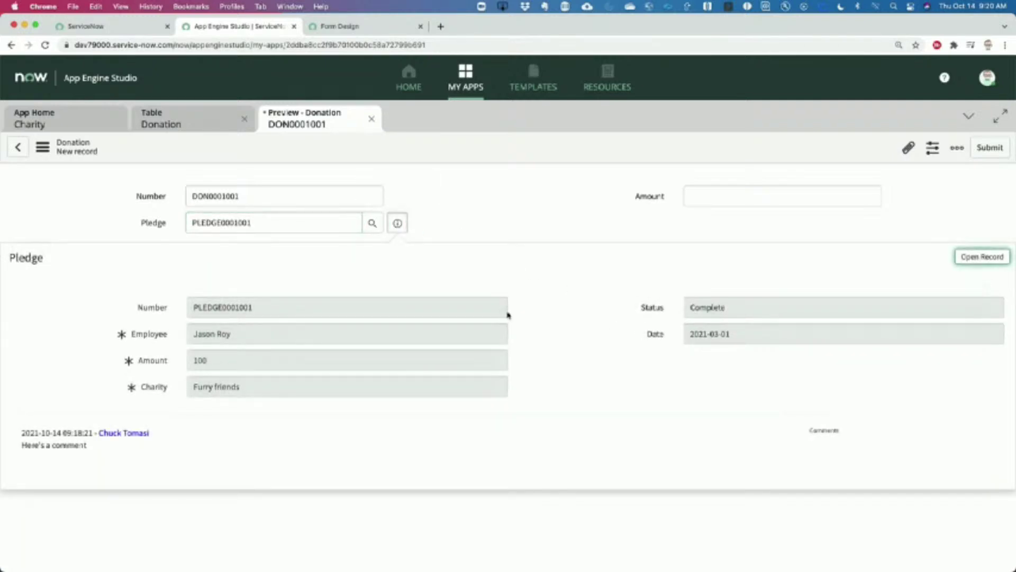
left_click_drag(220, 360, 177, 362)
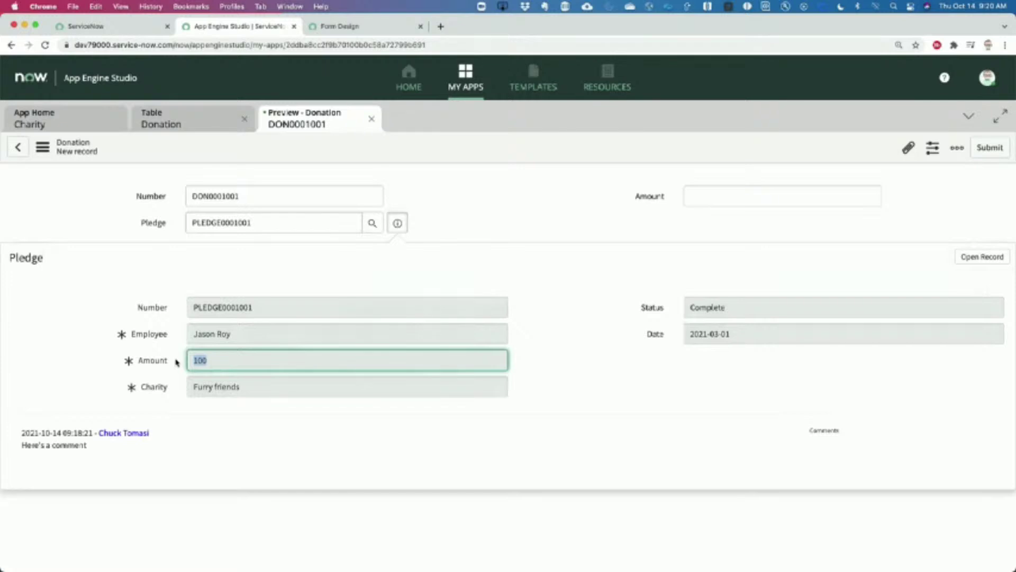
left_click(705, 196)
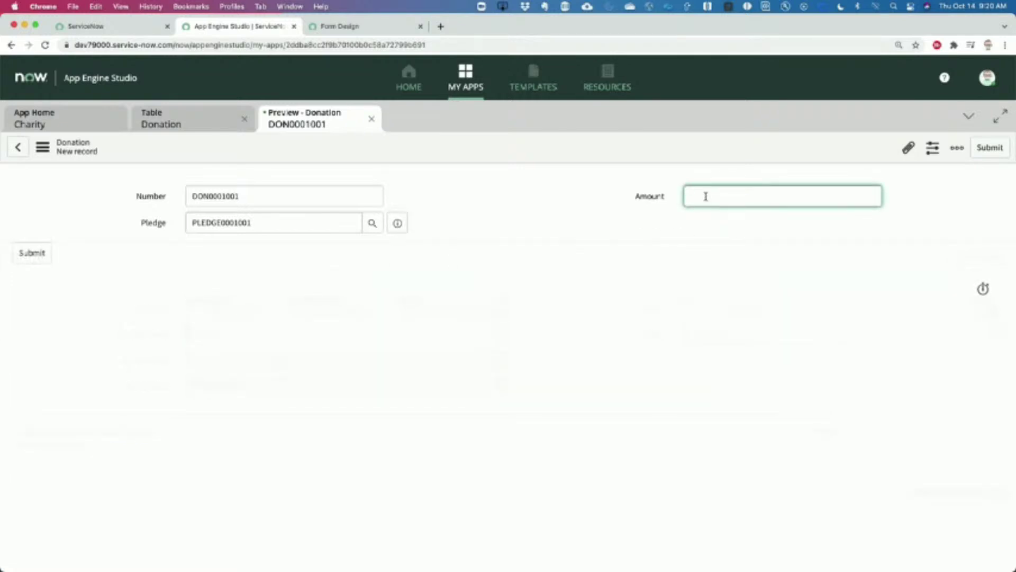
type("200")
left_click(989, 150)
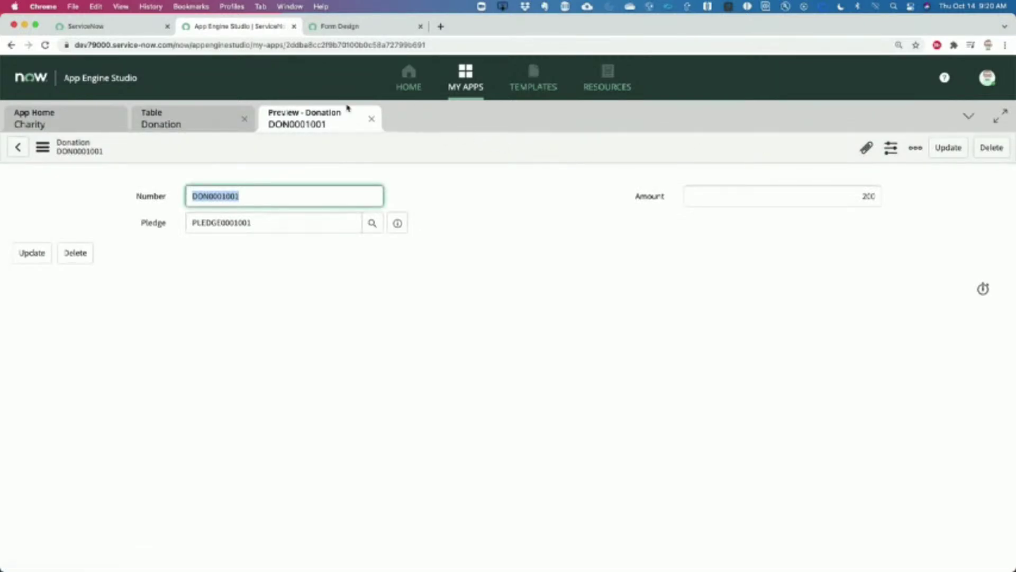
Return to the donations list and start another donation record with PLEDGE0001005 as its pledge.
left_click(24, 149)
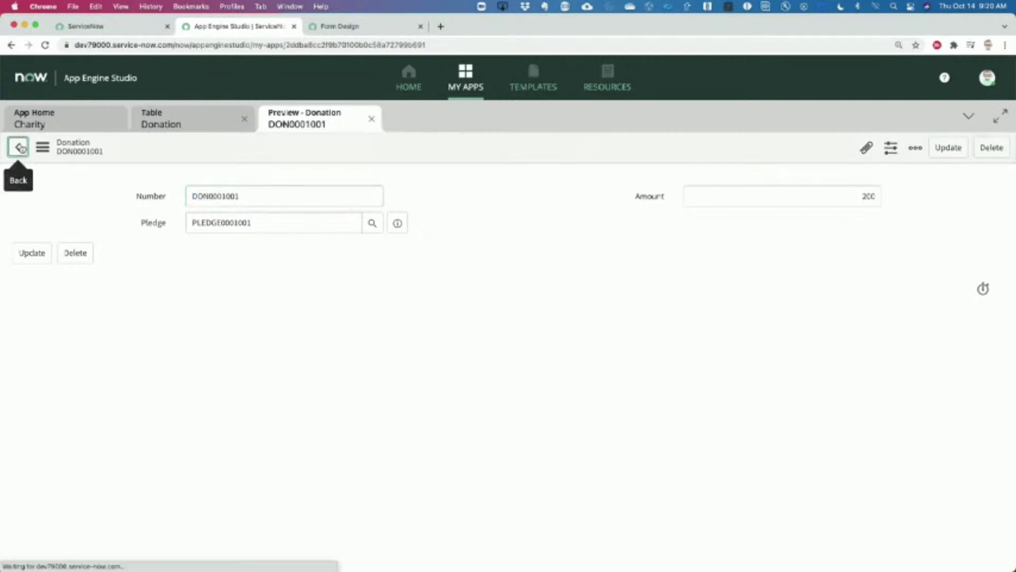
left_click(89, 151)
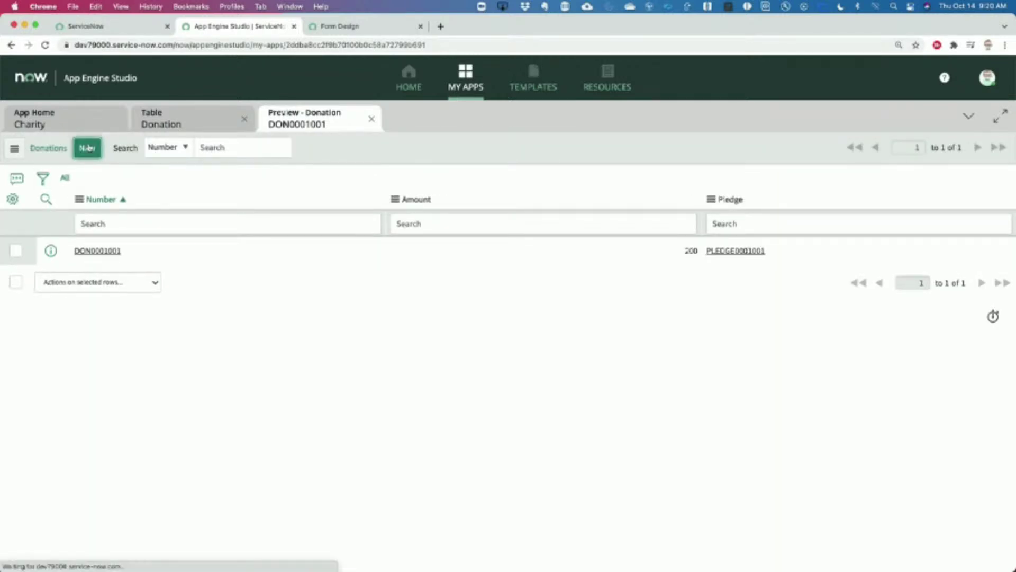
left_click(232, 225)
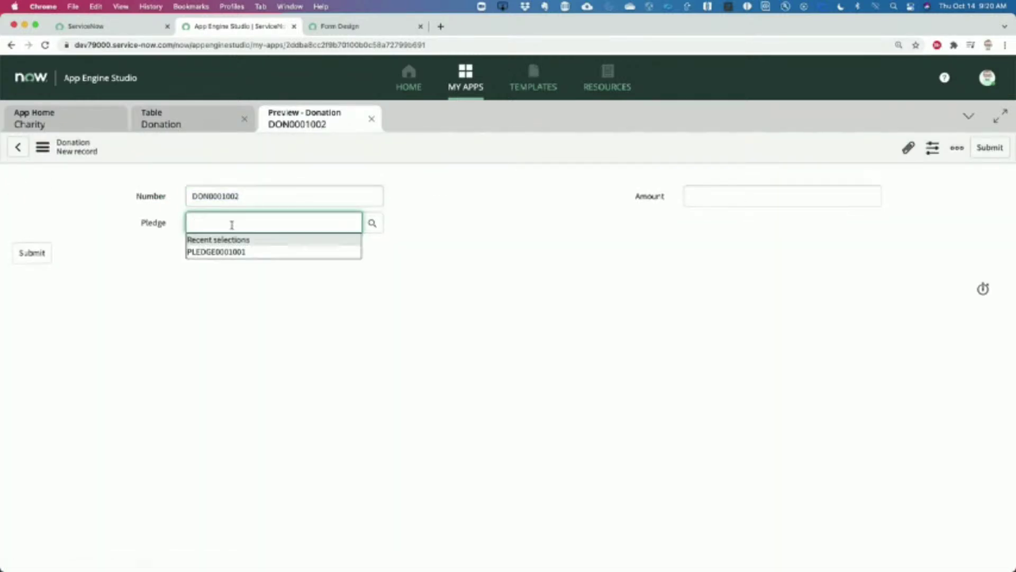
type("p")
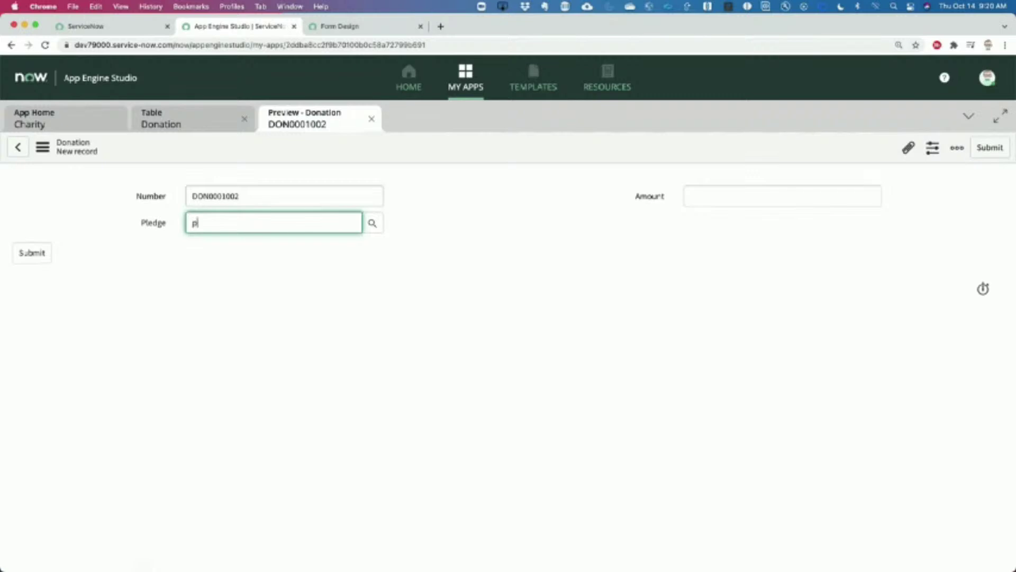
type("ledge00")
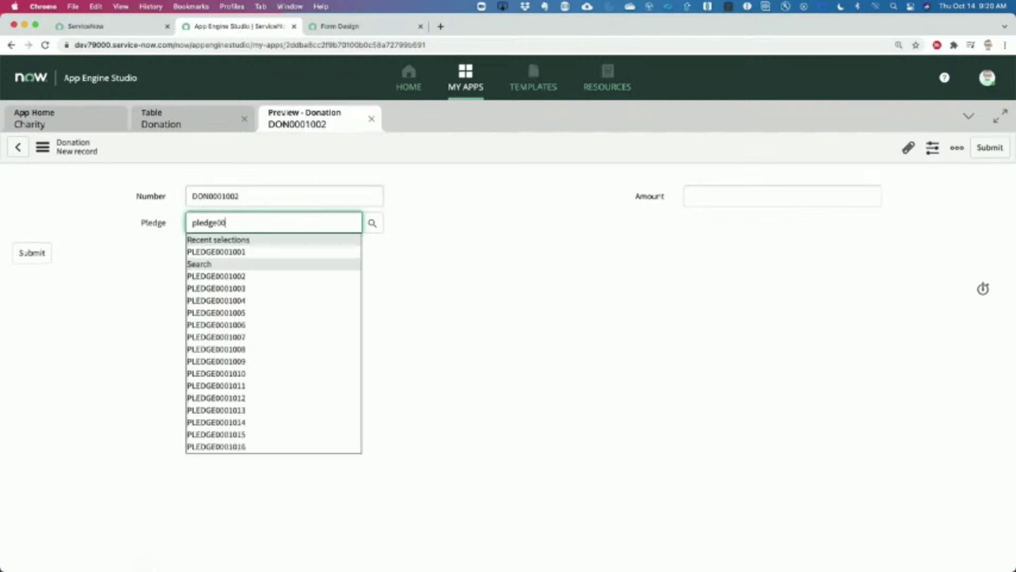
left_click(243, 313)
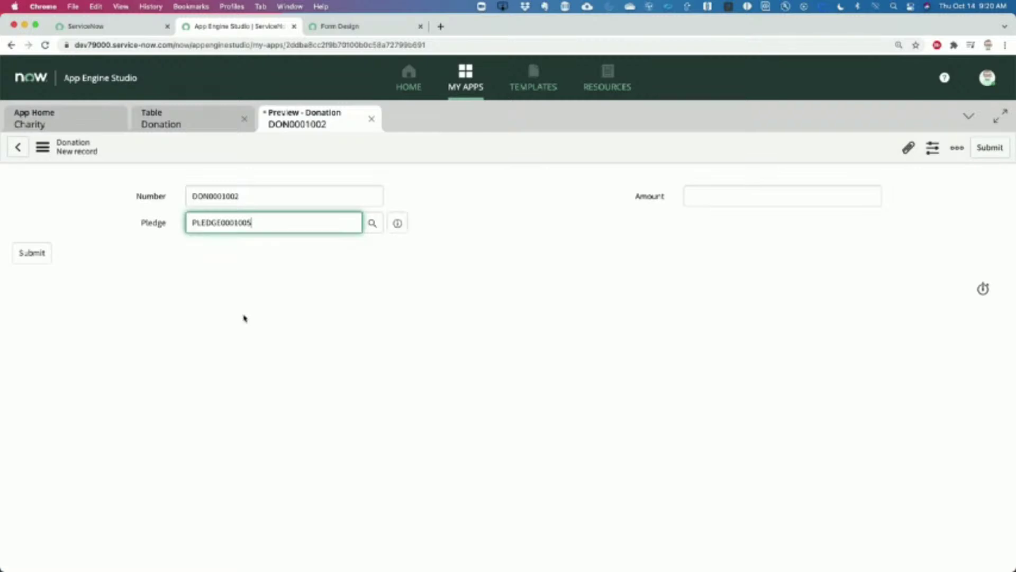
Preview the details of PLEDGE0001005, set the donation's Amount to 500, and submit the record.
left_click(403, 224)
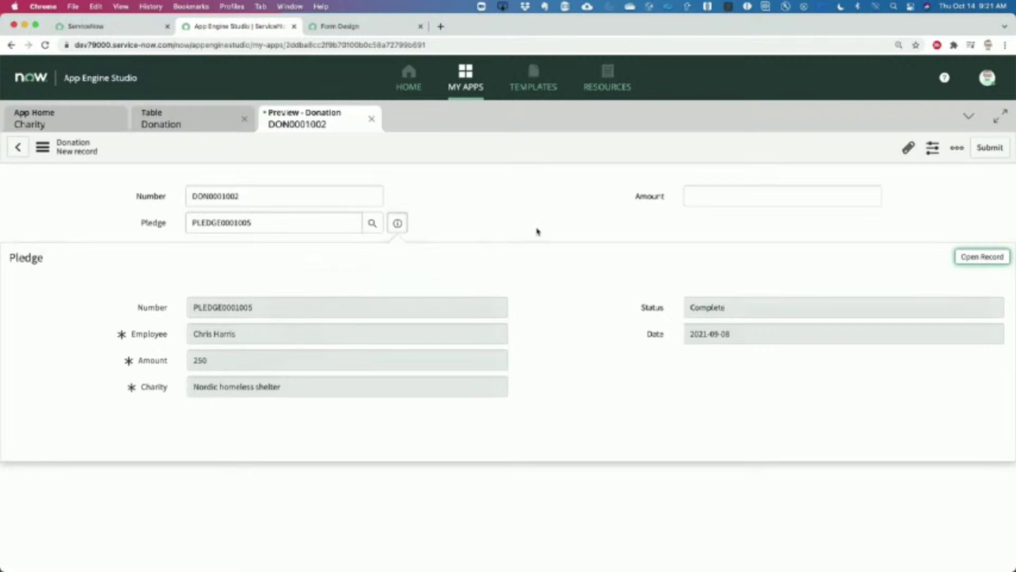
left_click(721, 197)
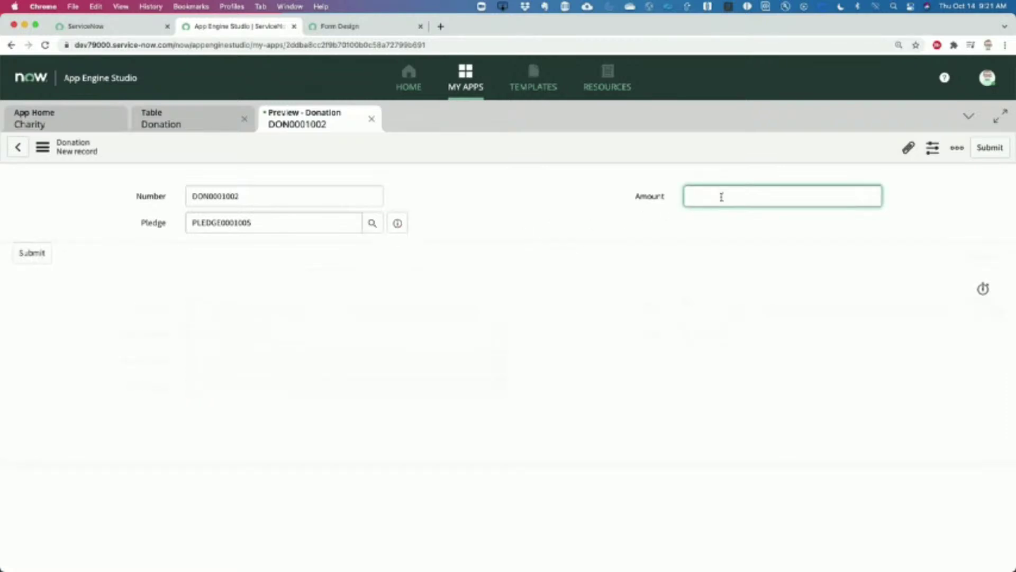
type("500")
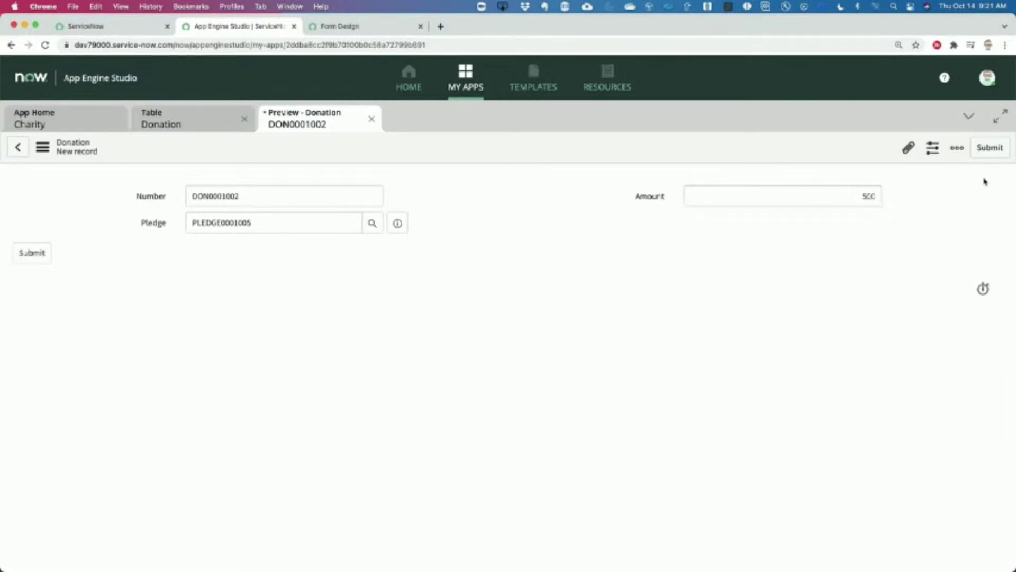
left_click(995, 147)
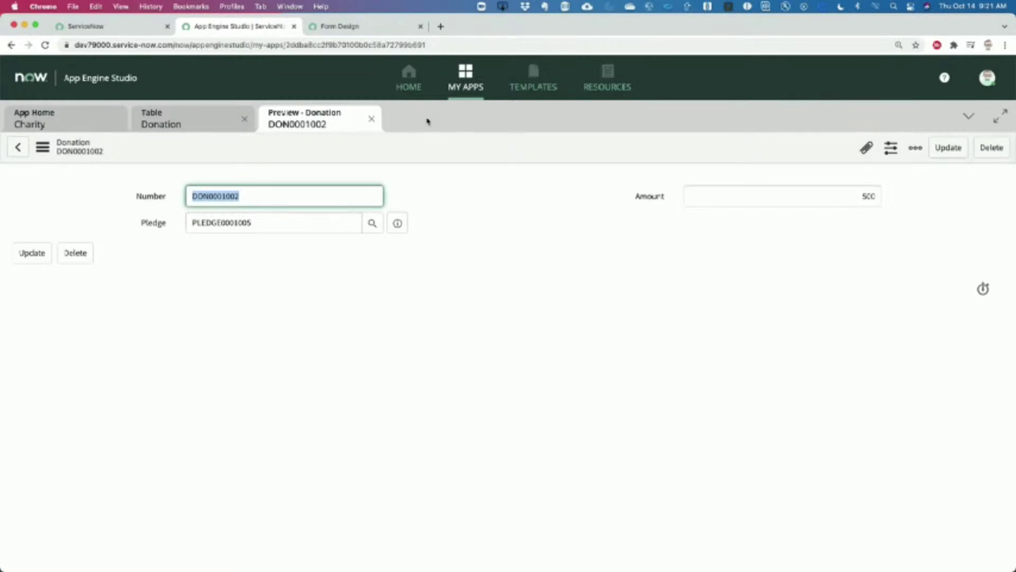
Close the donation preview and Donation table, and begin adding a Workspace experience to the Charity app.
left_click(372, 119)
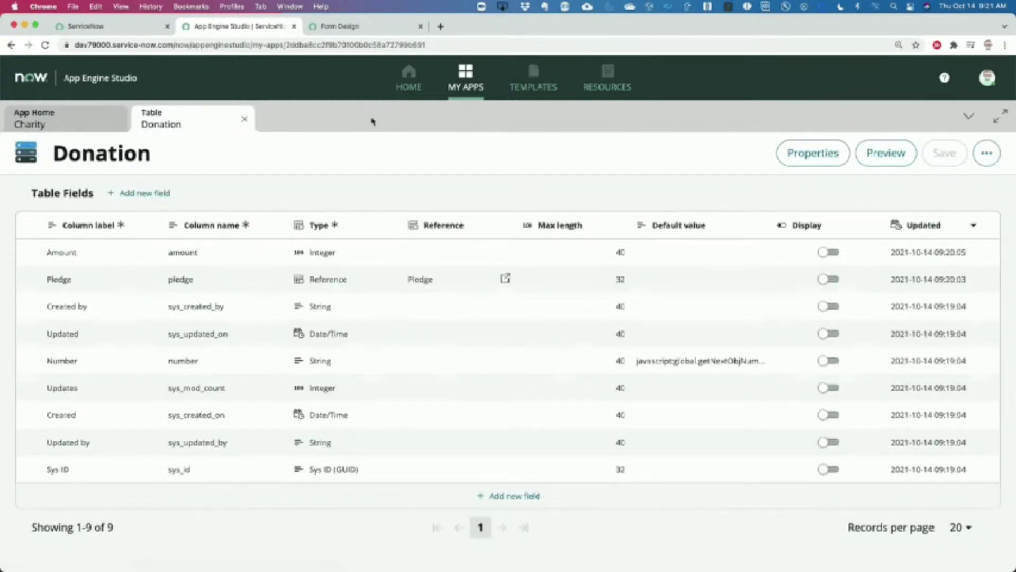
left_click(245, 121)
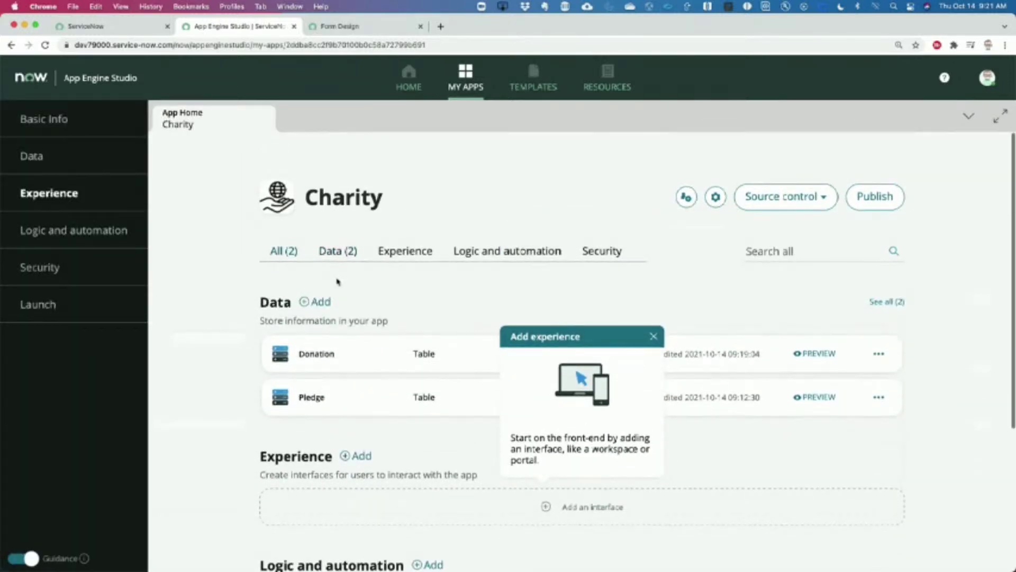
scroll(337, 282, "down", 3)
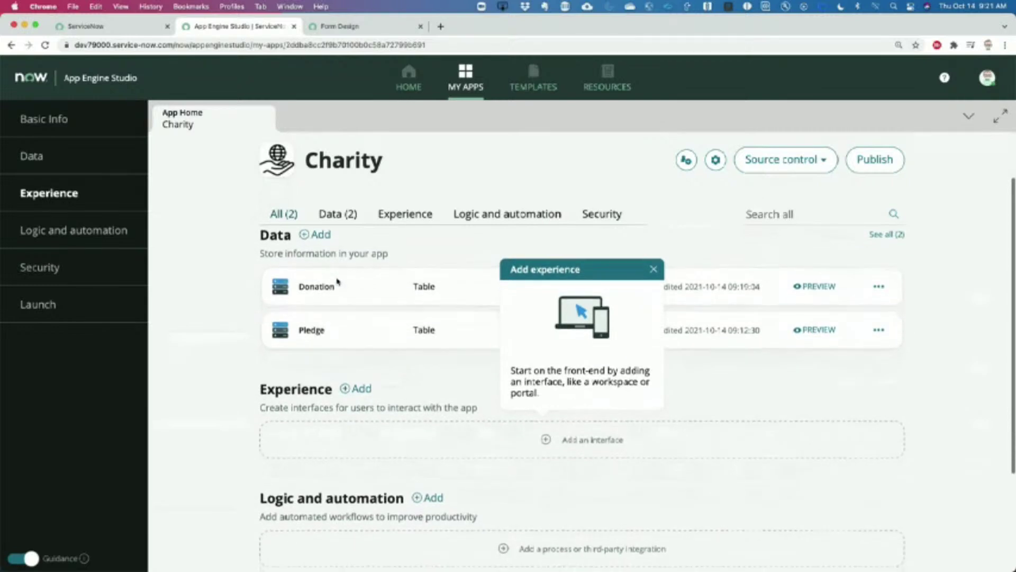
scroll(337, 282, "down", 2)
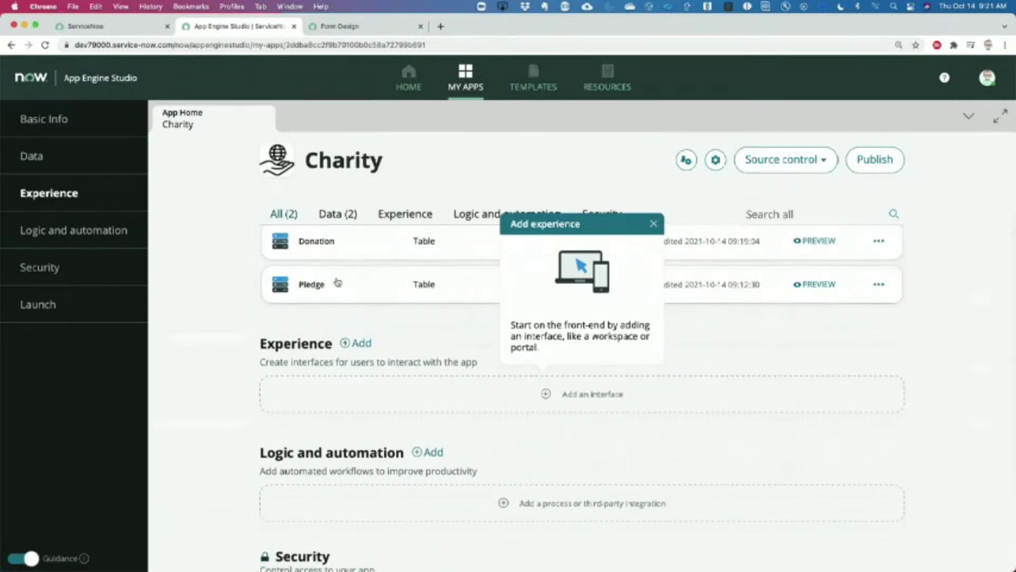
left_click(572, 397)
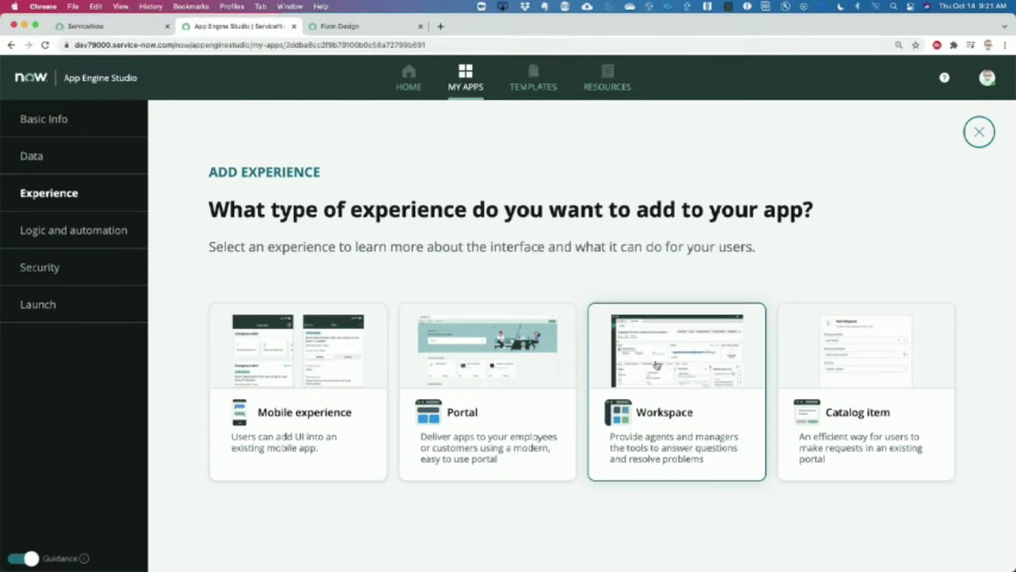
left_click(675, 371)
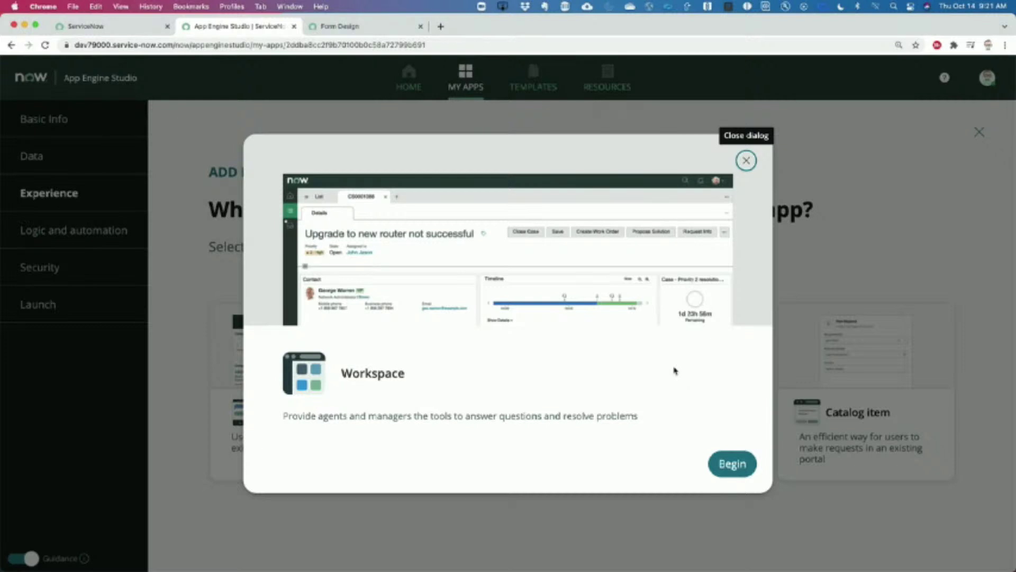
left_click(733, 467)
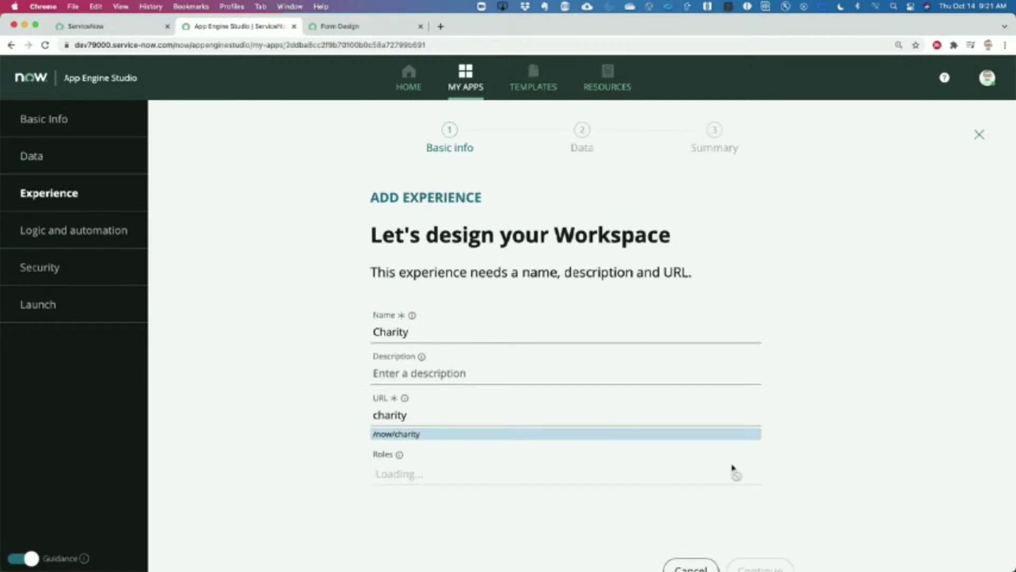
Describe the workspace as "Charity stuff", give the snc_internal role access, and continue to the data setup.
left_click(405, 372)
type("Chari")
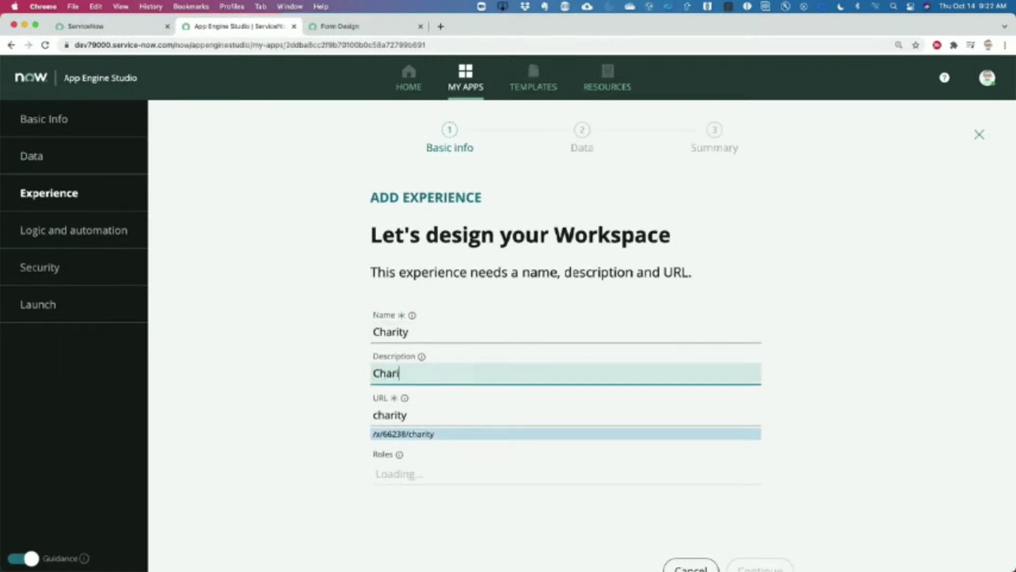
type("ty stuff")
scroll(335, 406, "down", 1)
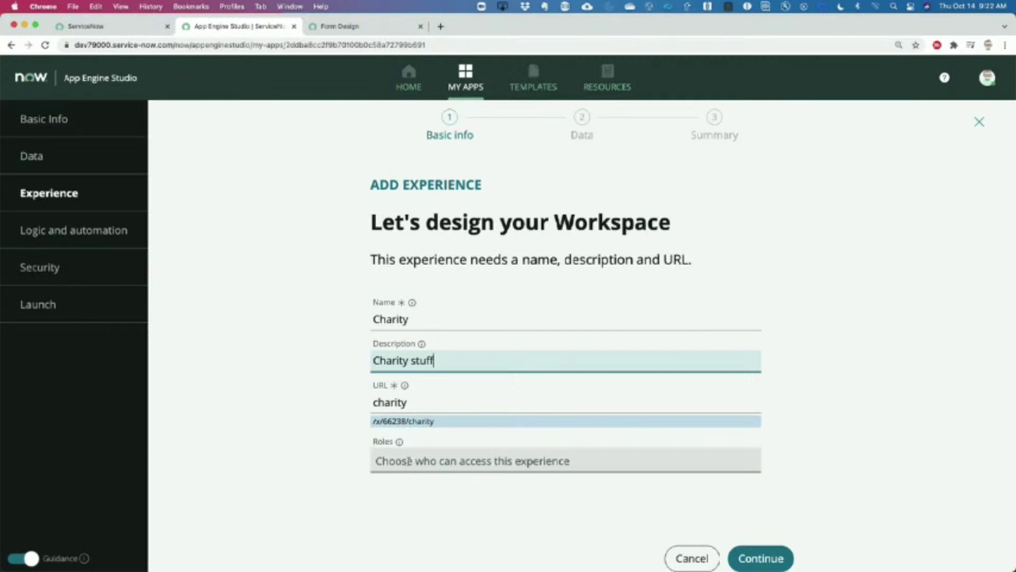
left_click(409, 461)
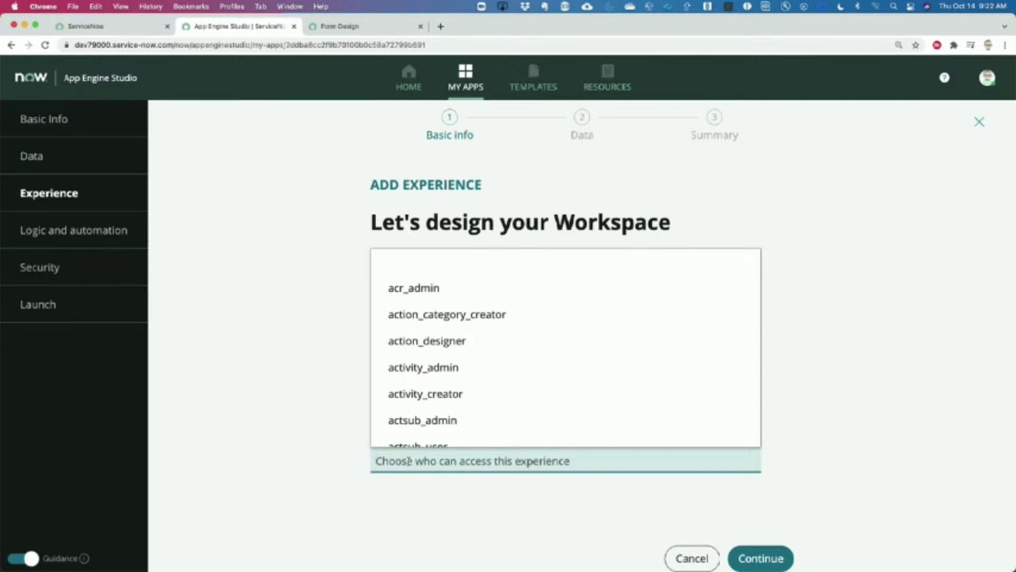
type("s")
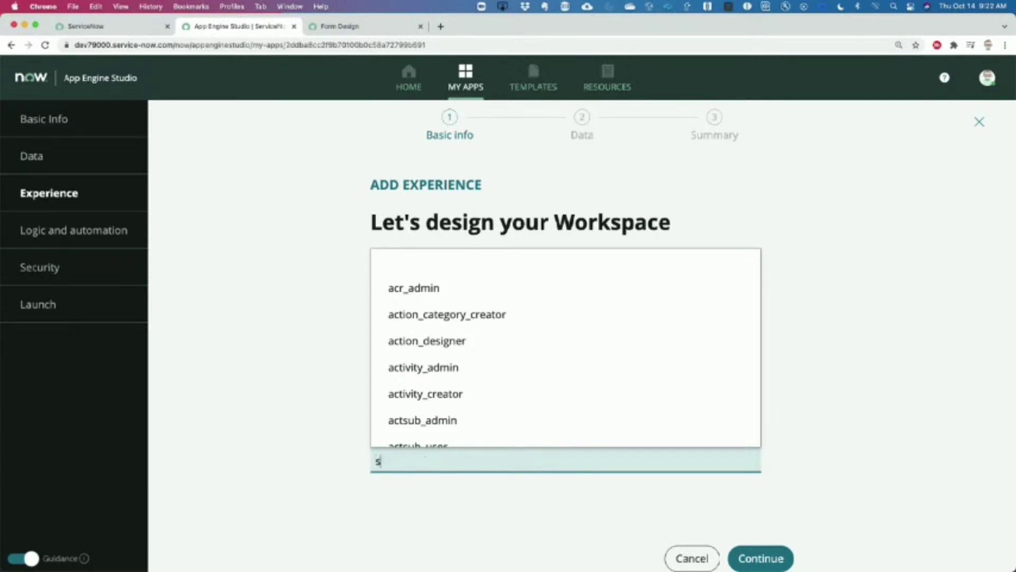
type("nc_int")
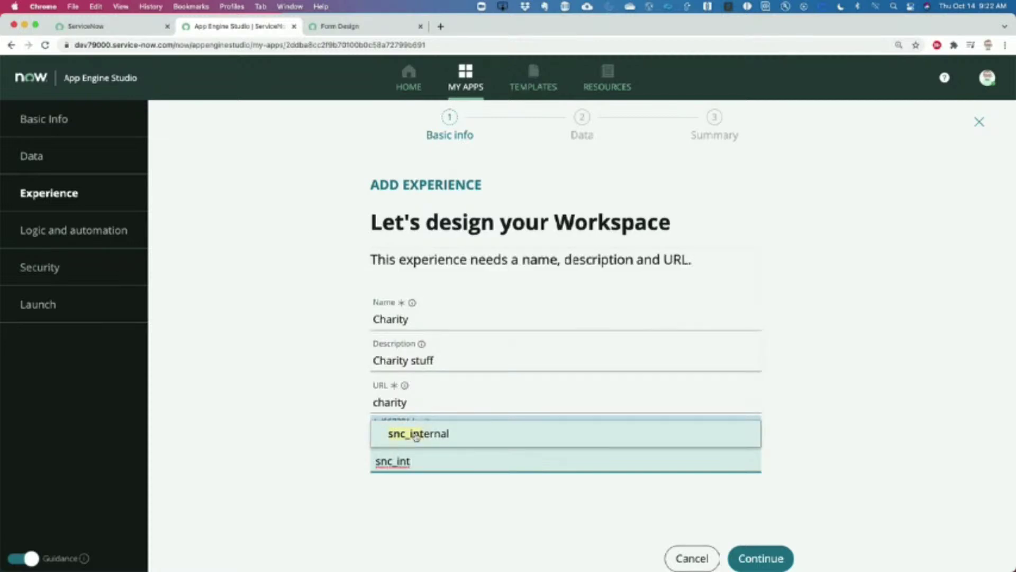
left_click(416, 435)
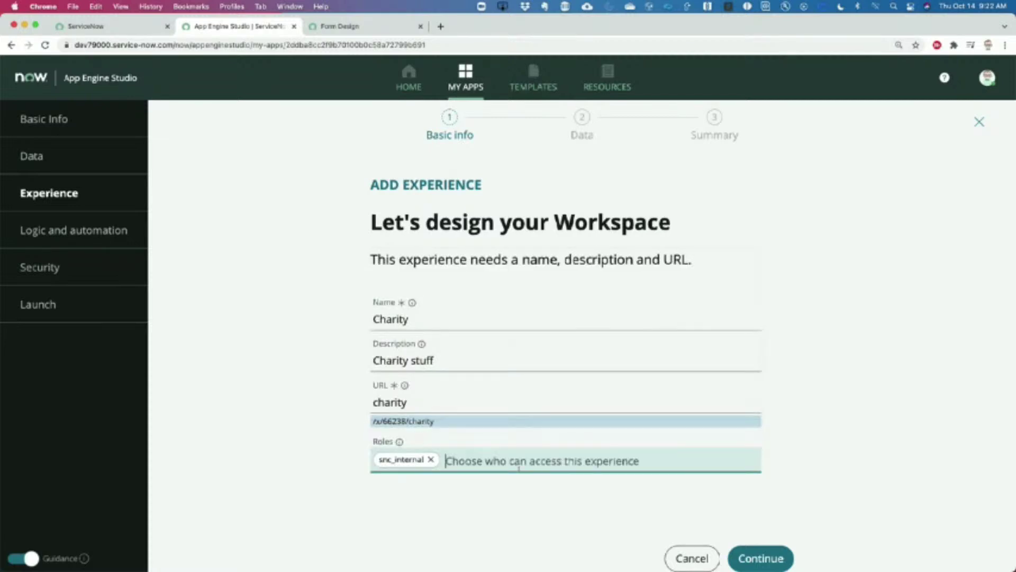
left_click(757, 559)
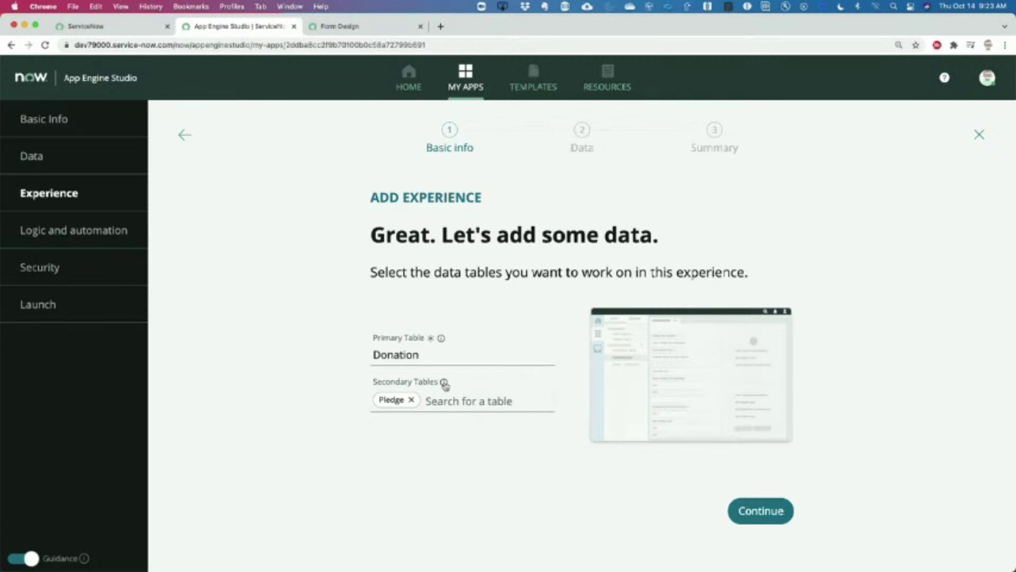
Set Pledge as the workspace's primary table and Donation as its secondary table, and finish creating the experience.
left_click(426, 354)
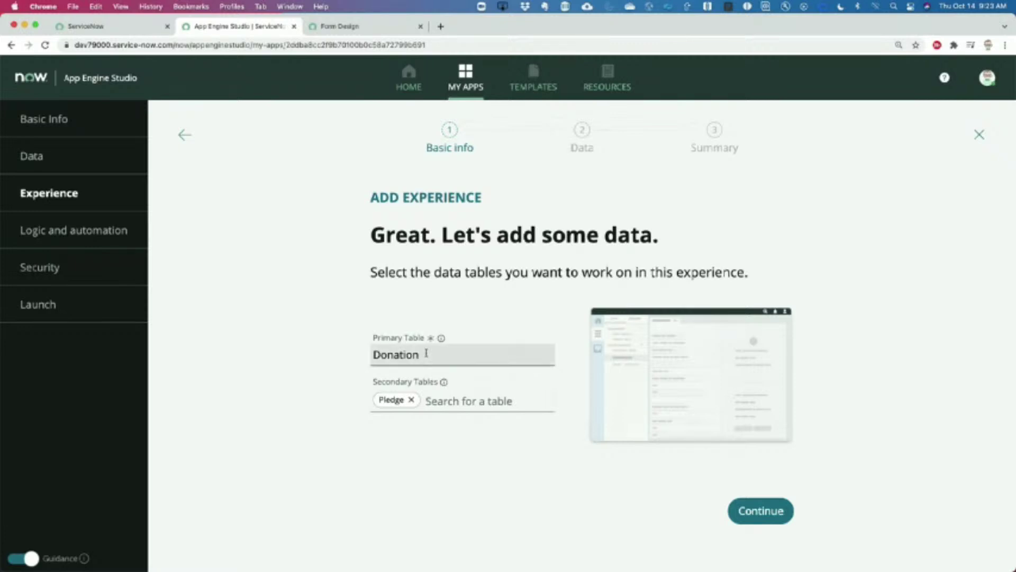
double_click(427, 354)
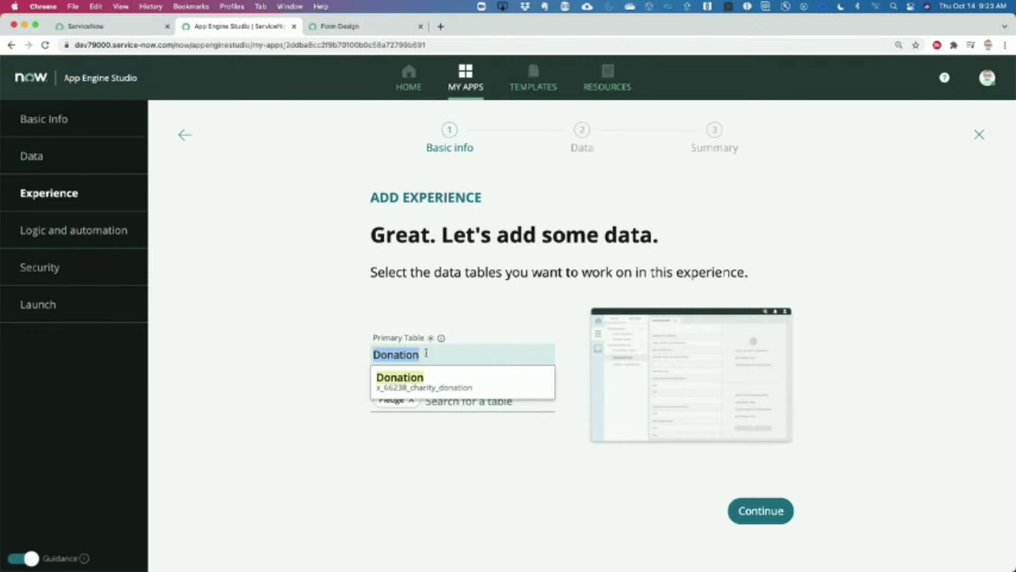
type("pledge")
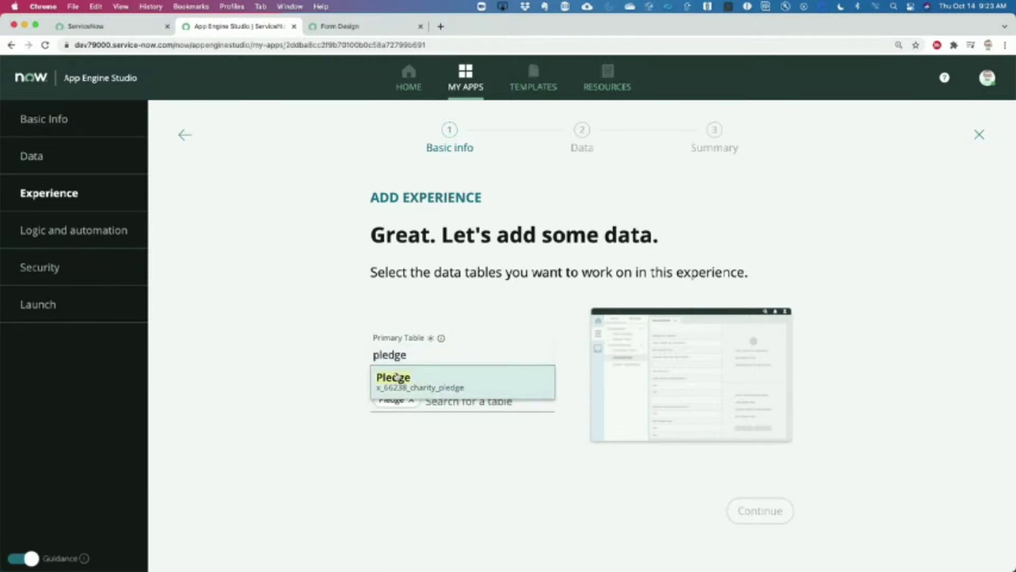
left_click(396, 377)
left_click(422, 401)
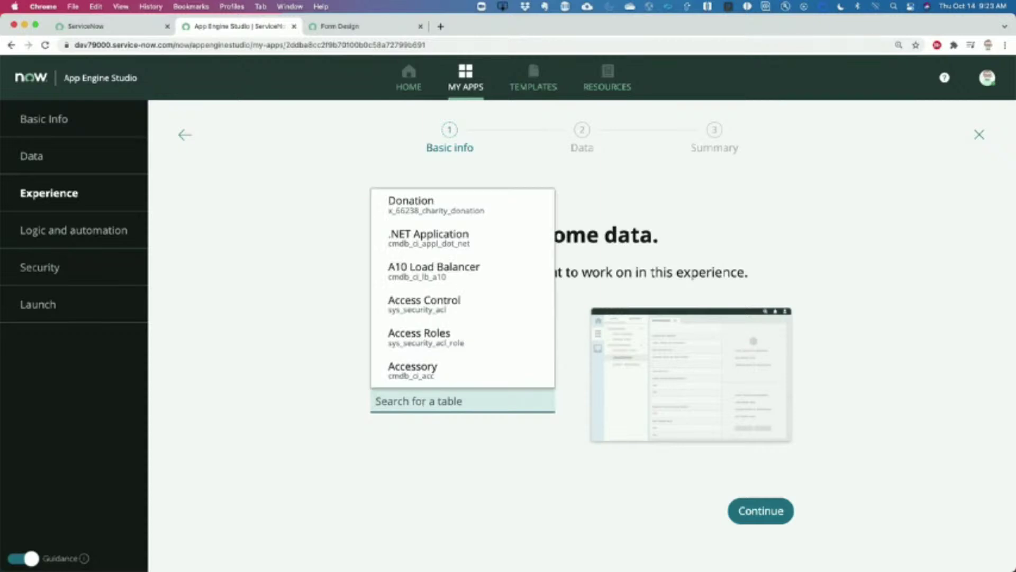
type("donat")
left_click(429, 381)
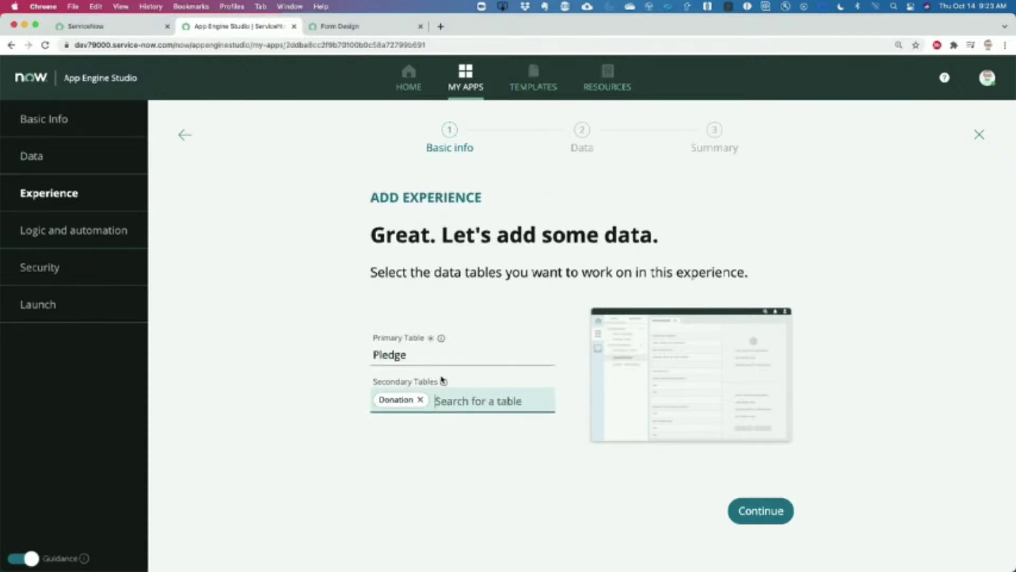
left_click(778, 512)
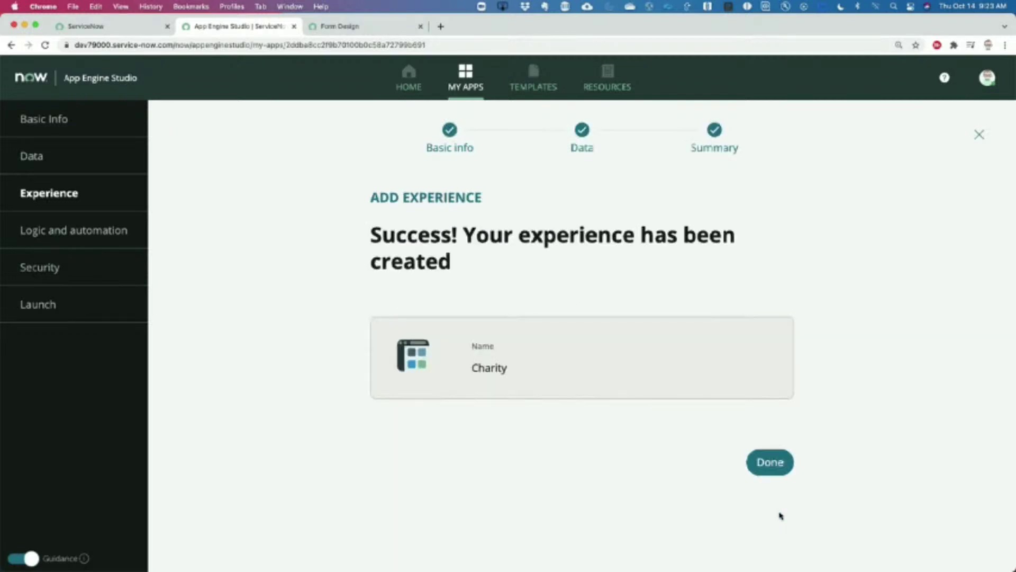
left_click(770, 465)
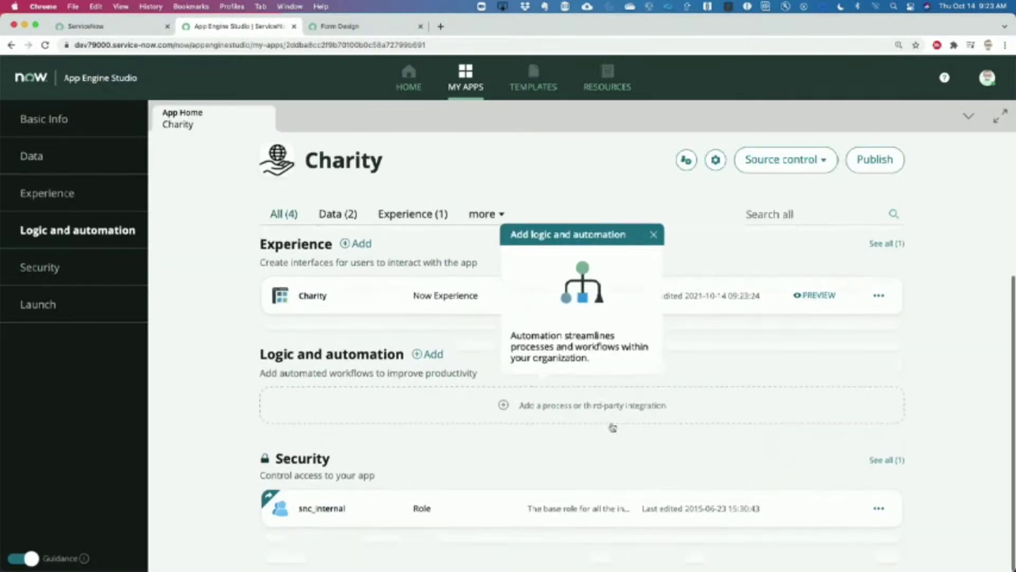
Dismiss the automation guidance and preview the Charity workspace, checking its home page and its record lists.
left_click(653, 234)
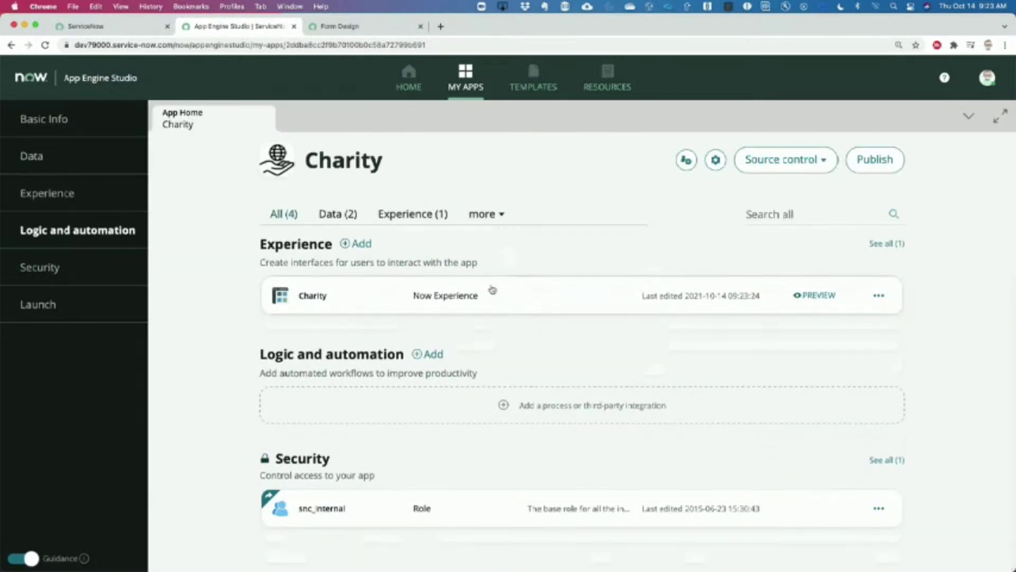
left_click(822, 298)
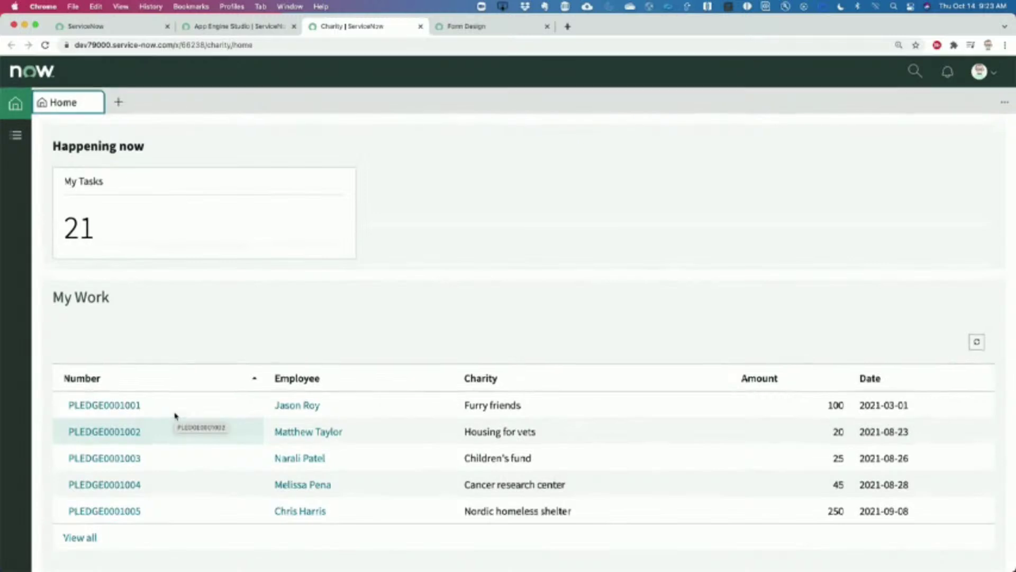
left_click(16, 135)
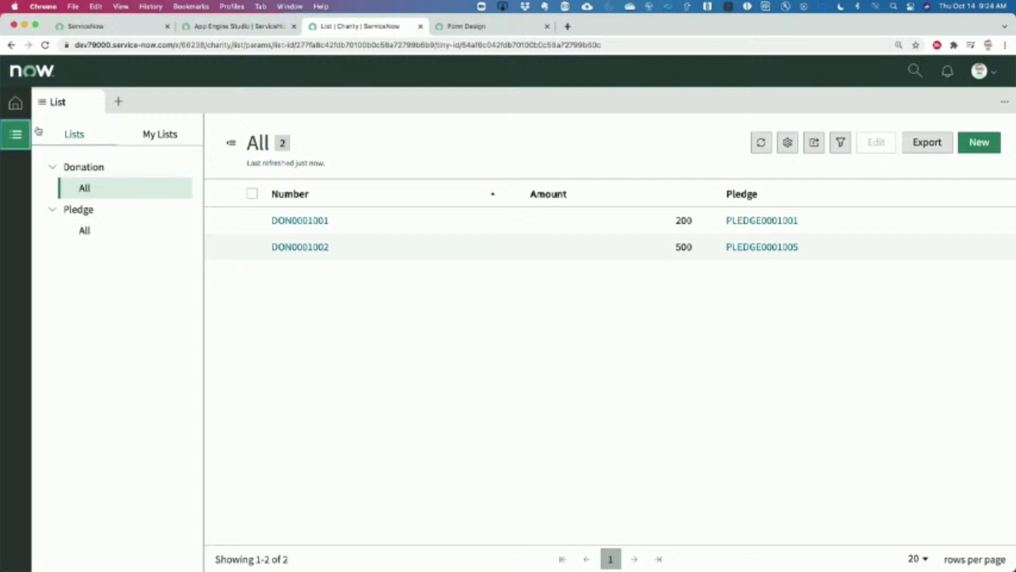
left_click(16, 104)
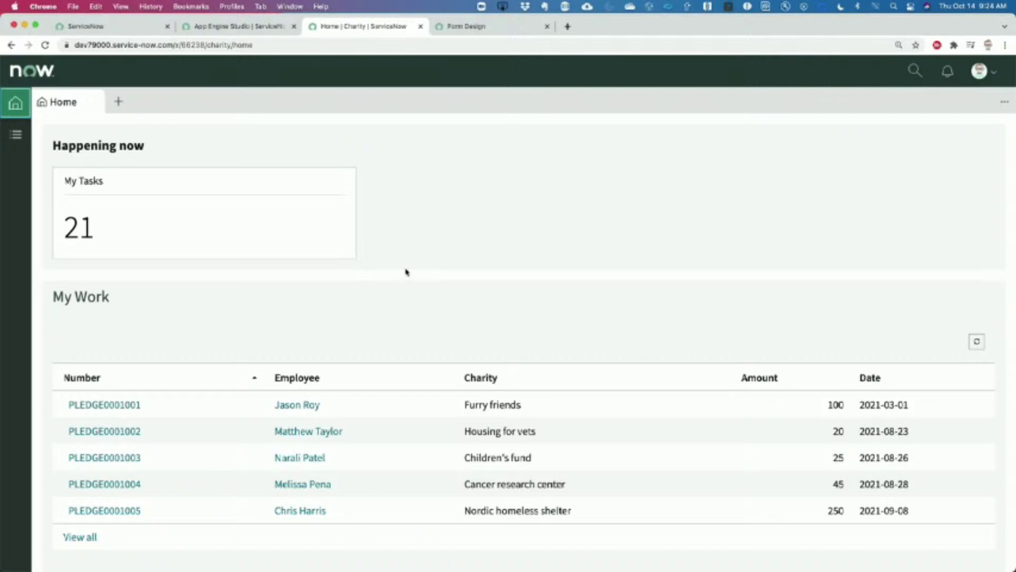
Return to App Engine Studio, open the Charity experience for editing, and add a Data visualization component beside My Tasks.
key("ctrl+shift+Tab")
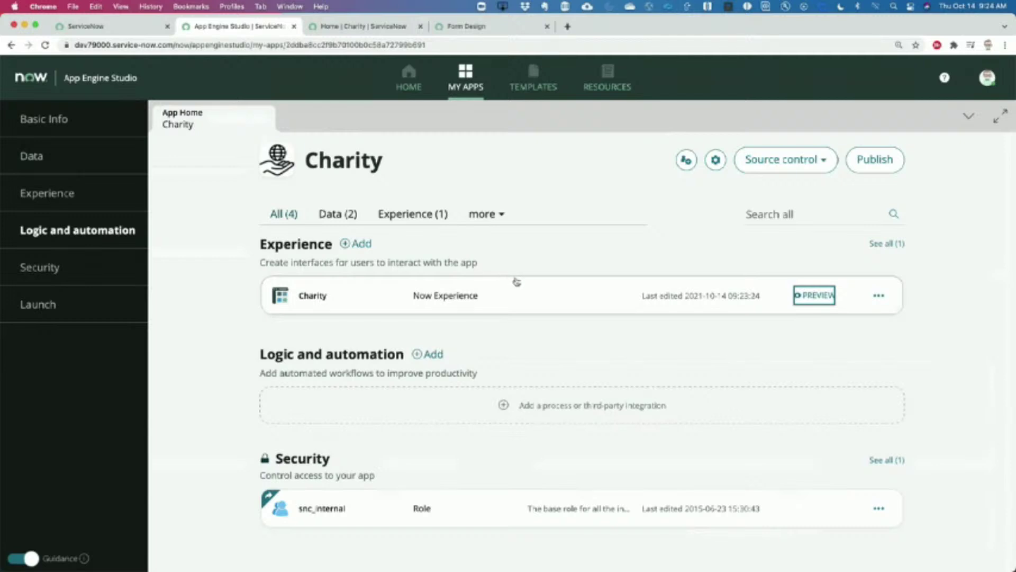
left_click(879, 296)
left_click(876, 324)
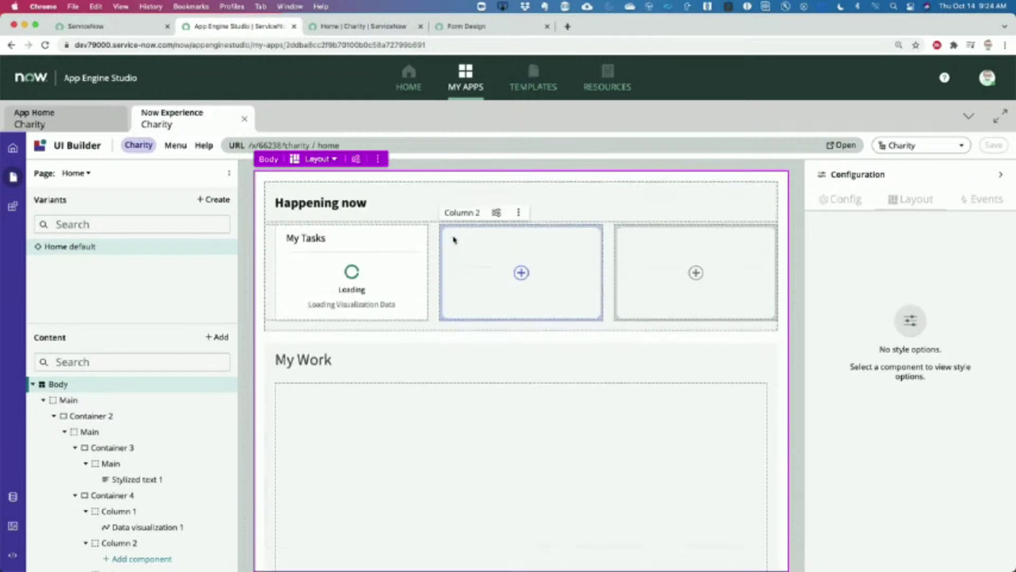
left_click(522, 273)
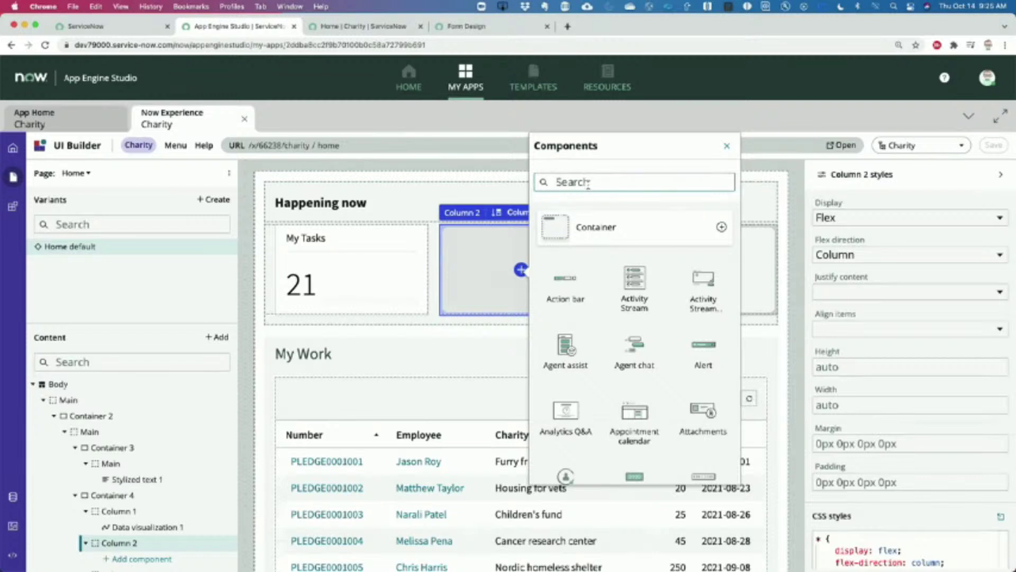
type("data v")
left_click(563, 280)
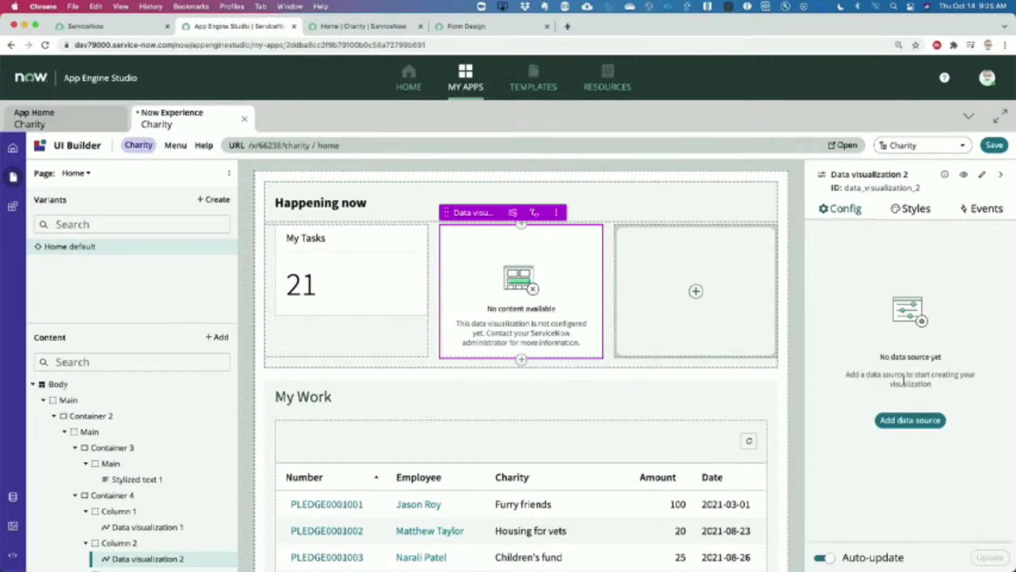
Add the Donation table as the new visualization's data source, without any custom conditions.
left_click(913, 421)
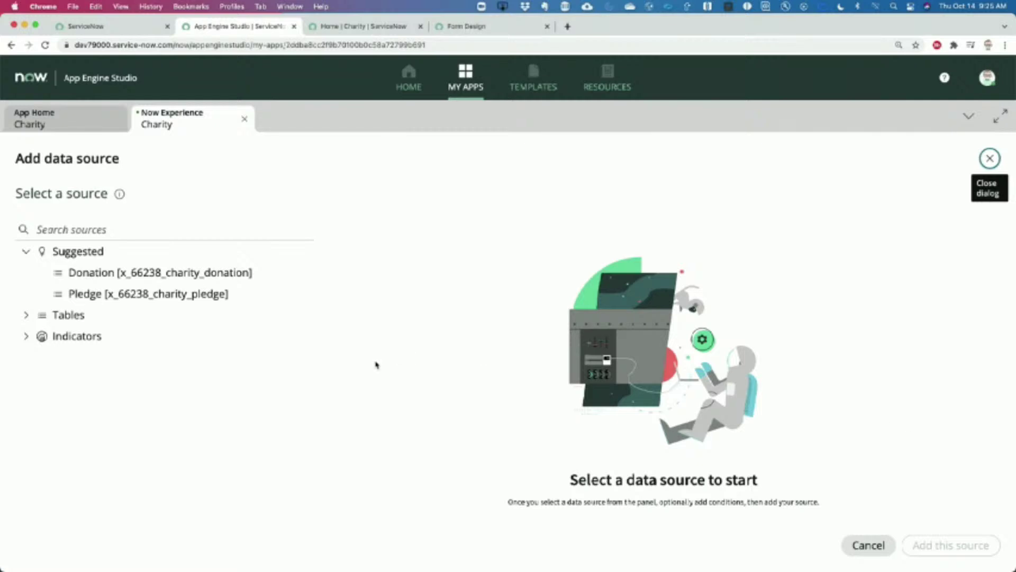
left_click(28, 317)
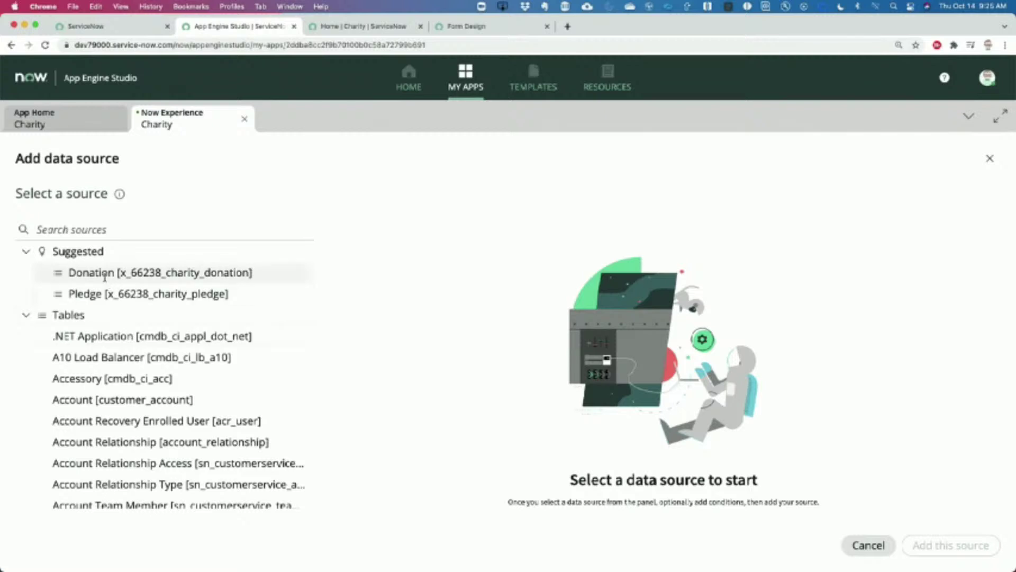
left_click(96, 293)
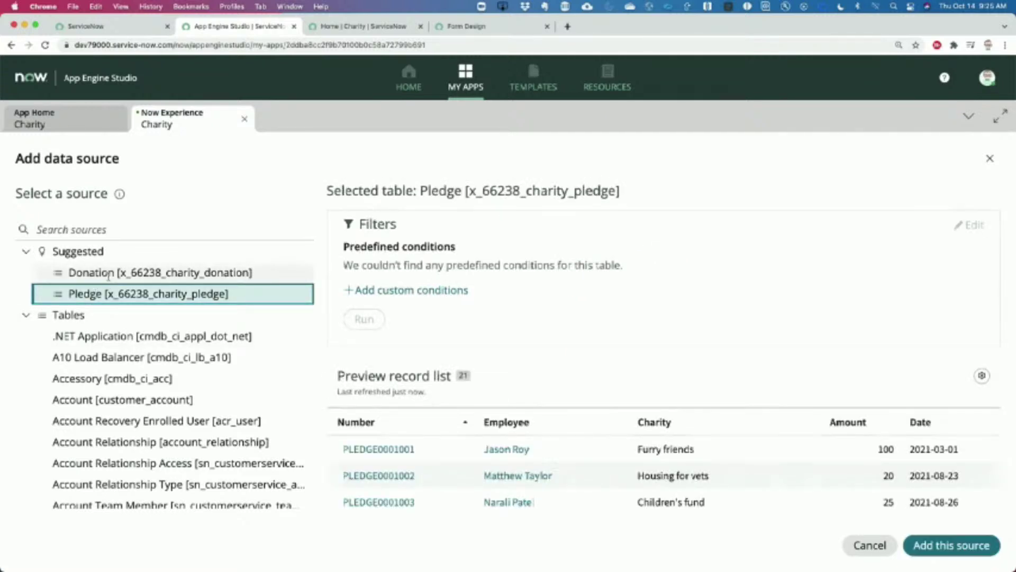
left_click(112, 272)
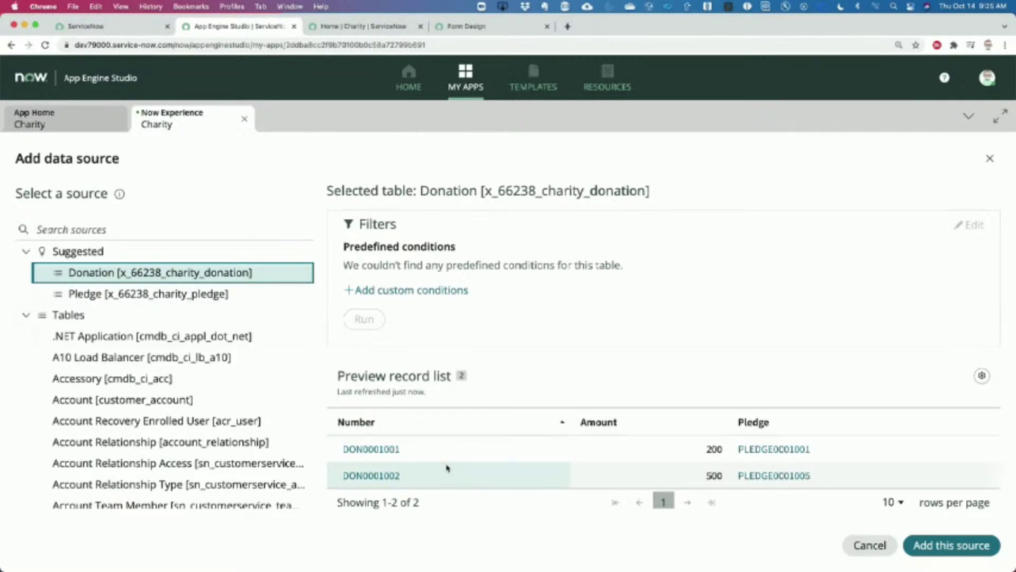
scroll(447, 468, "down", 1)
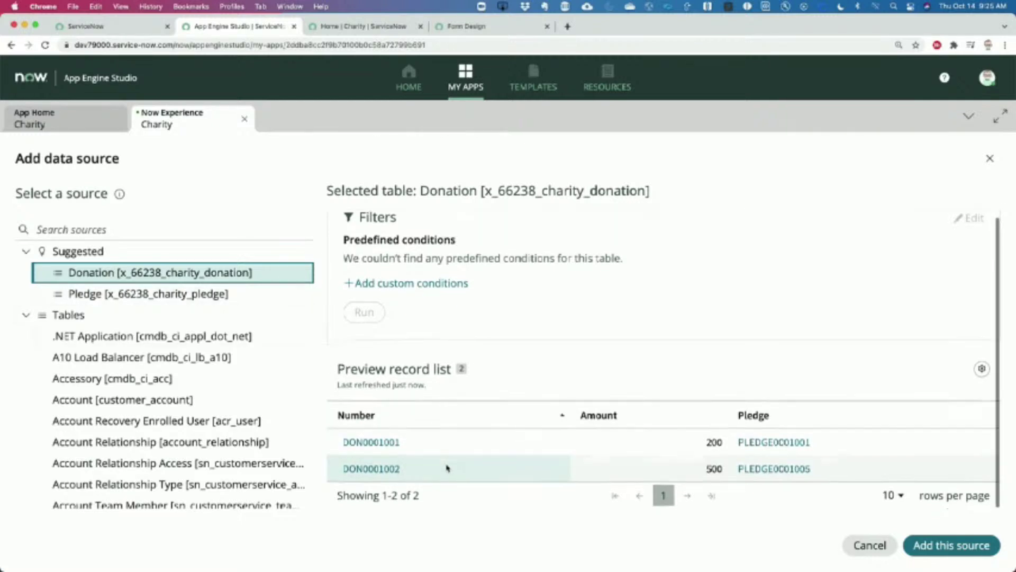
left_click(940, 546)
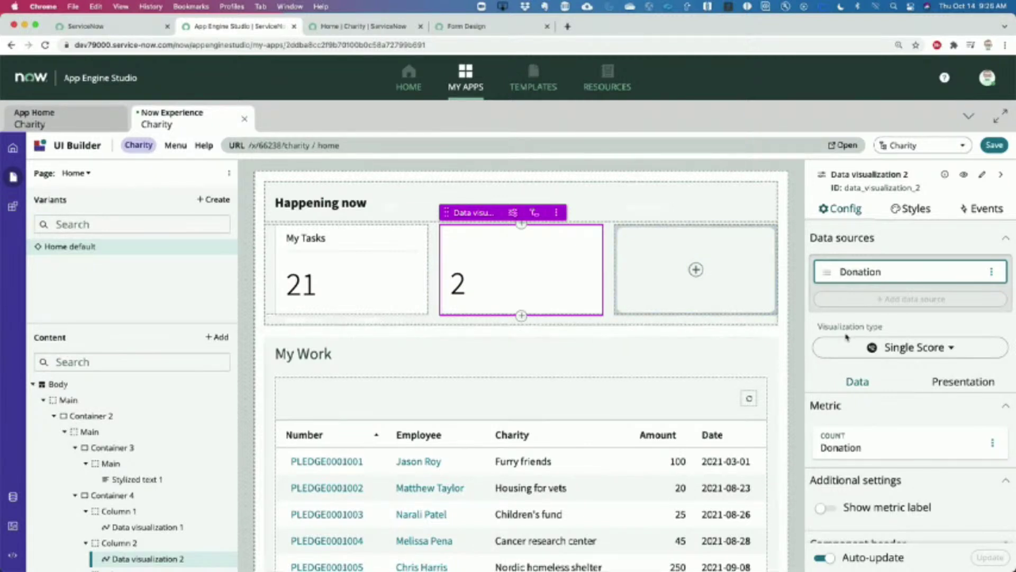
Change the Donation visualization to a Donut chart and set its metric to the sum of Amount.
left_click(950, 349)
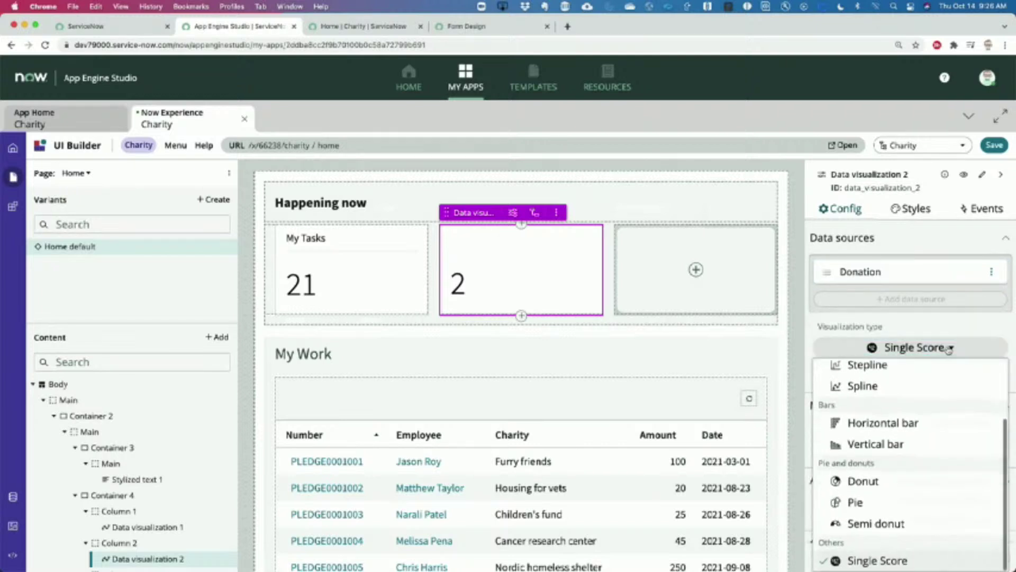
left_click(863, 485)
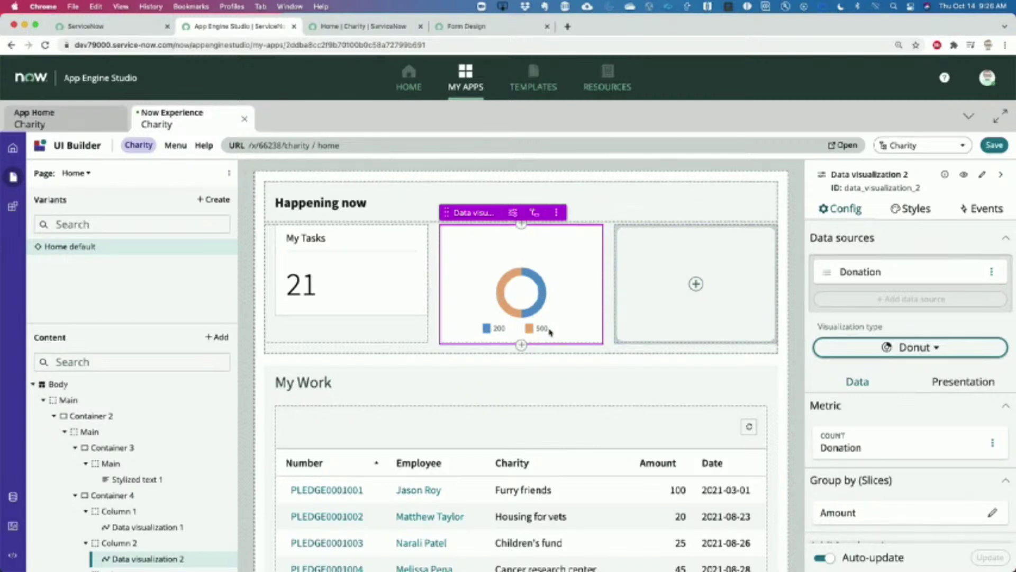
scroll(891, 355, "down", 5)
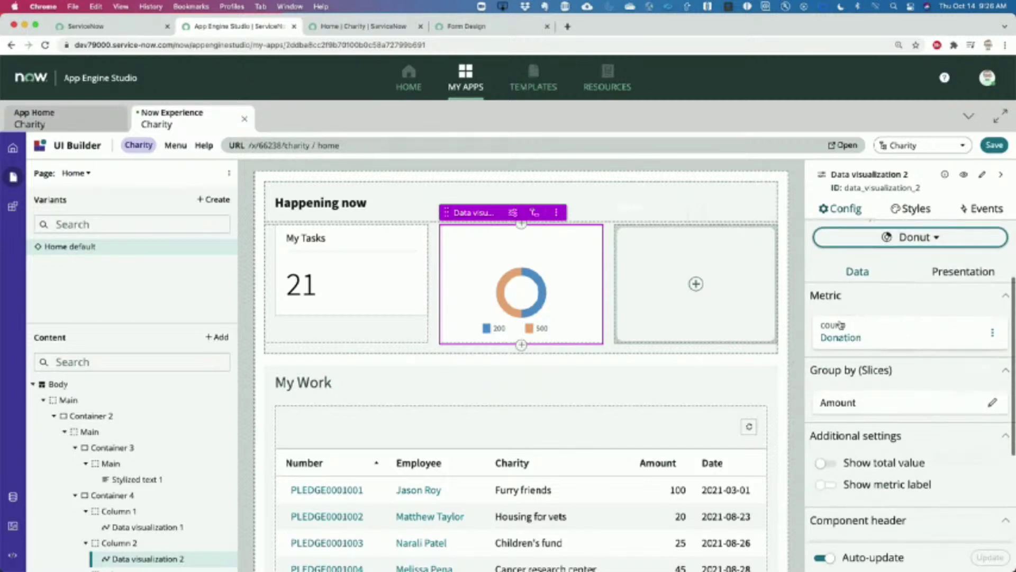
left_click(869, 338)
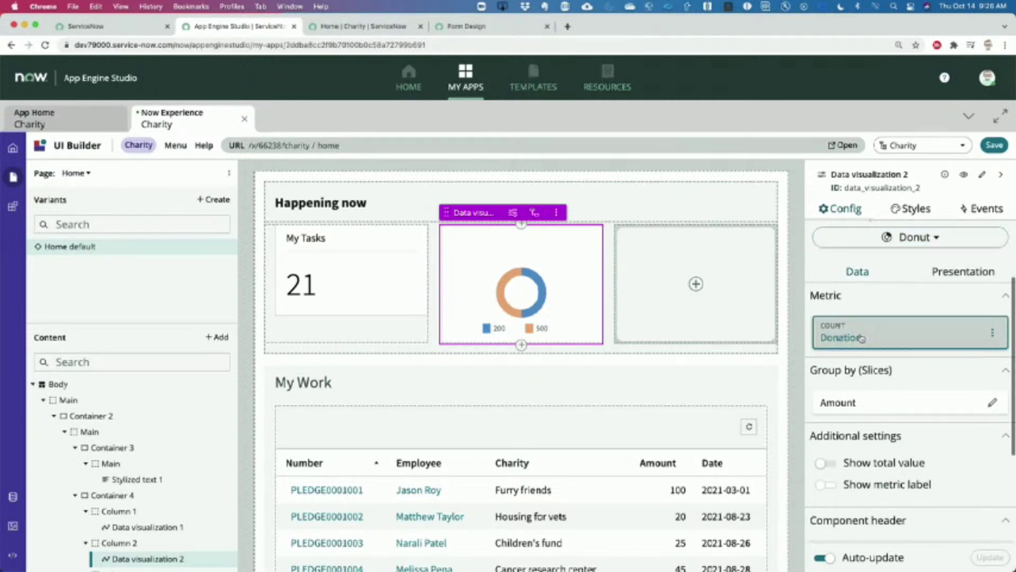
left_click(628, 323)
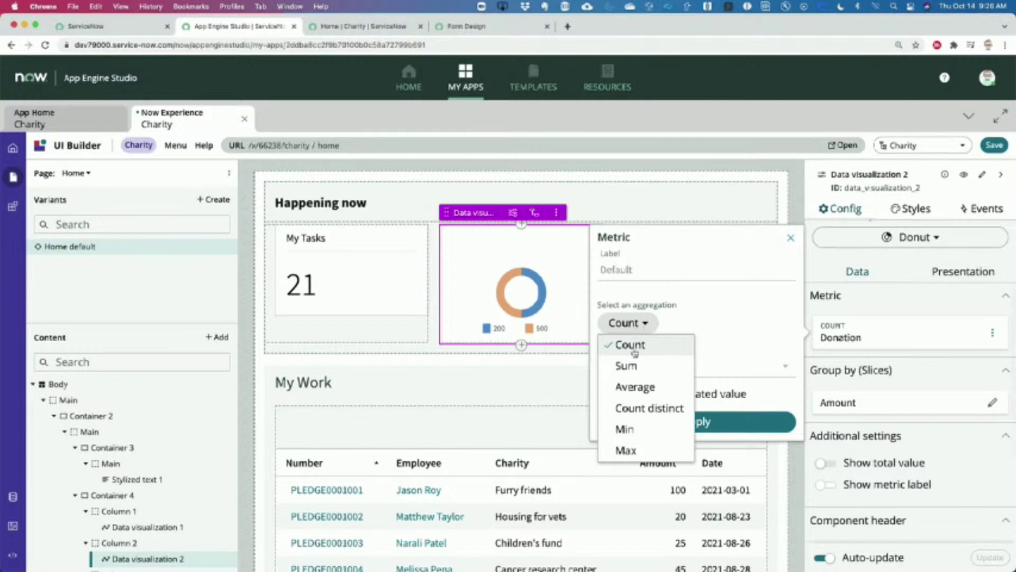
left_click(628, 366)
left_click(698, 422)
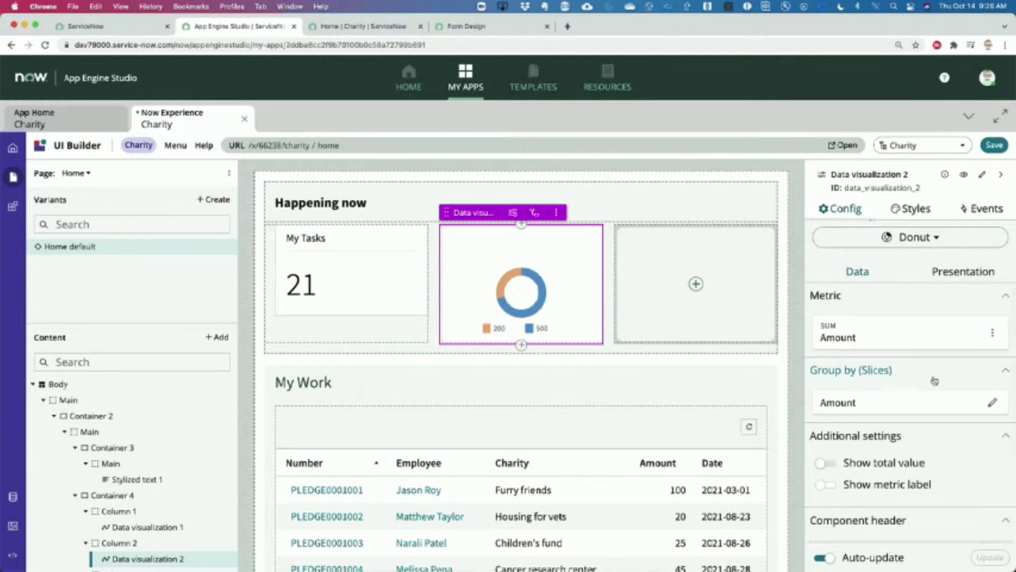
Group the donut chart's slices by the department of the pledge's employee (Pledge.Employee.Department).
scroll(935, 381, "down", 3)
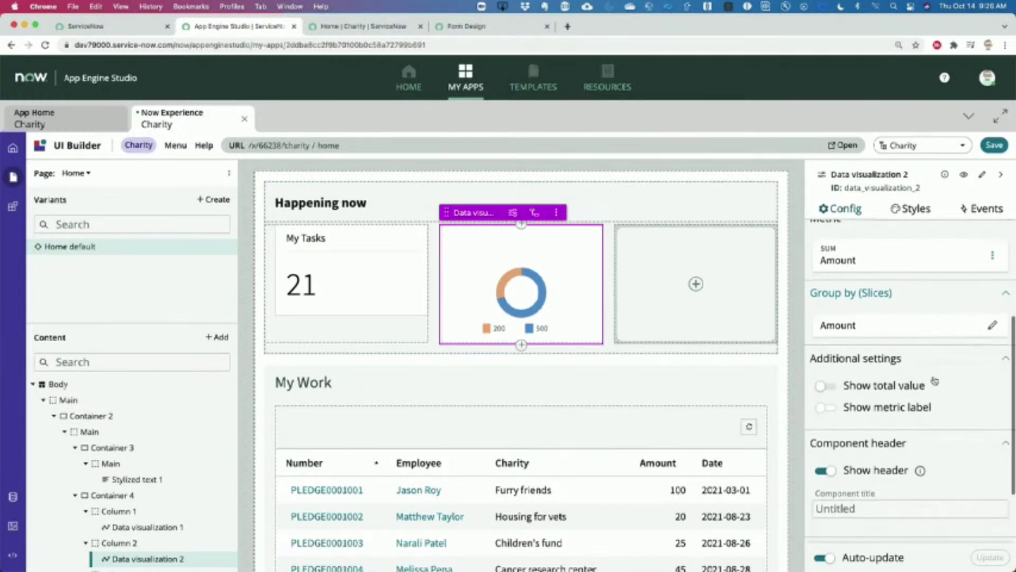
left_click(838, 327)
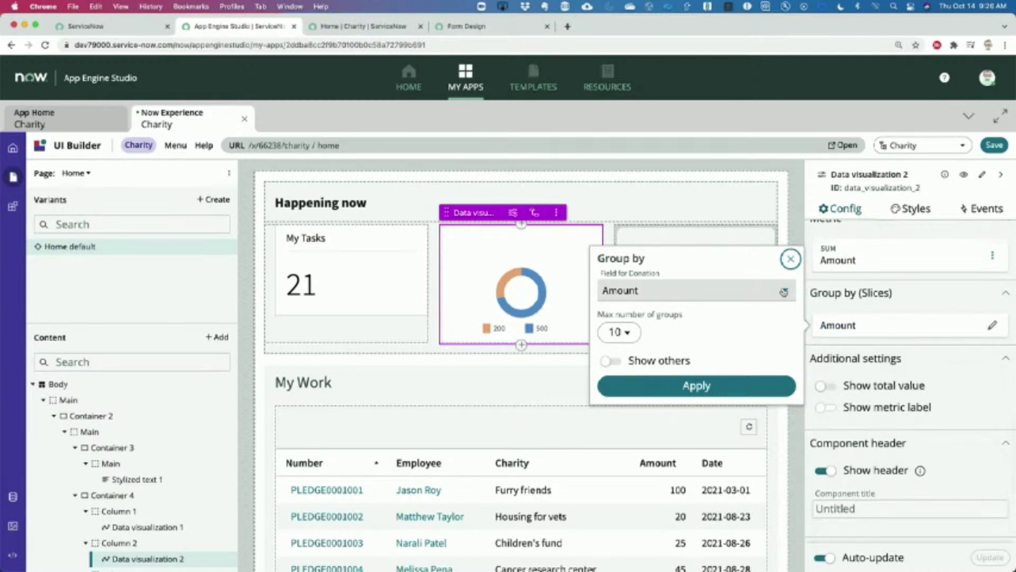
left_click(788, 293)
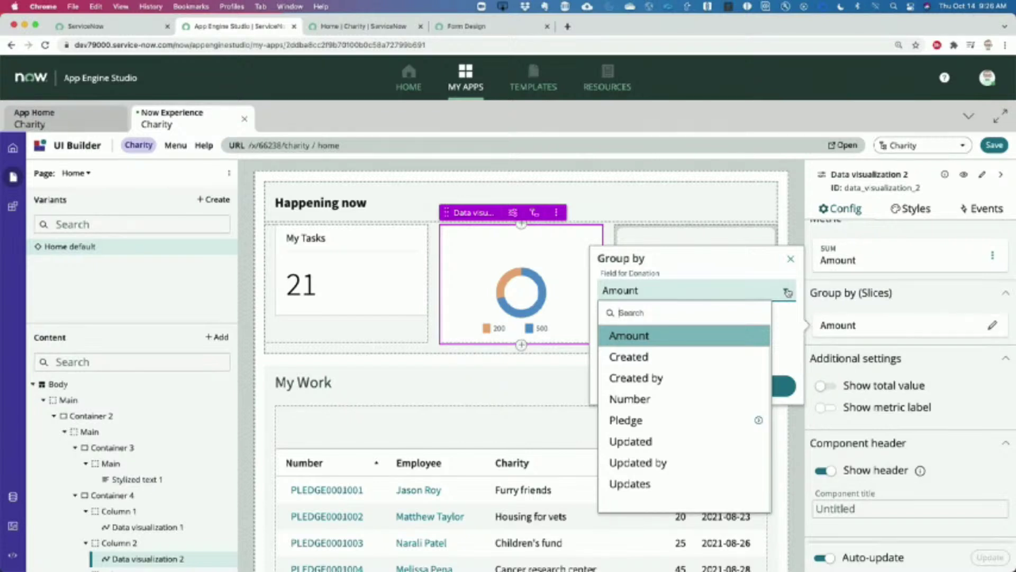
left_click(759, 420)
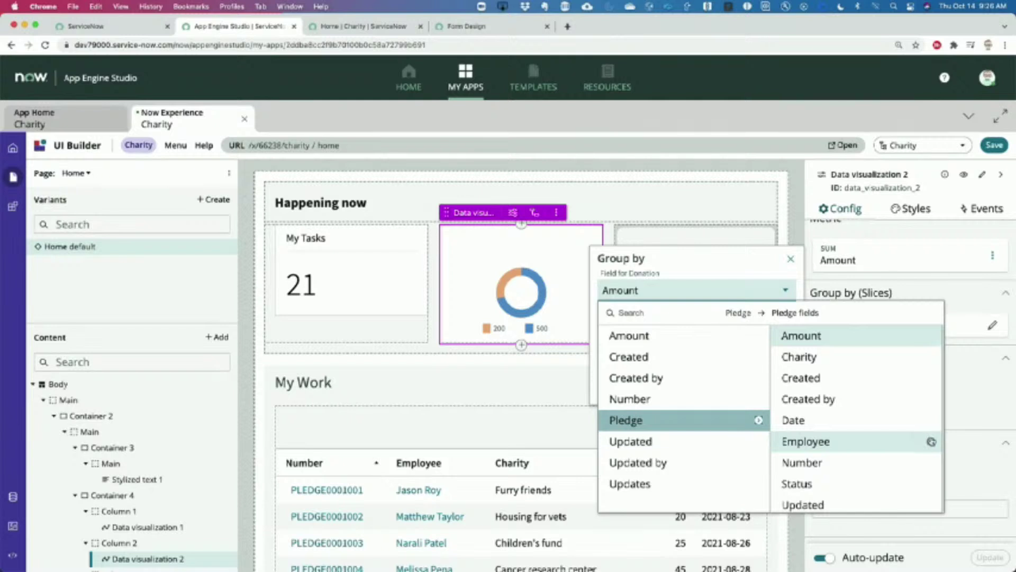
left_click(931, 441)
scroll(882, 425, "down", 5)
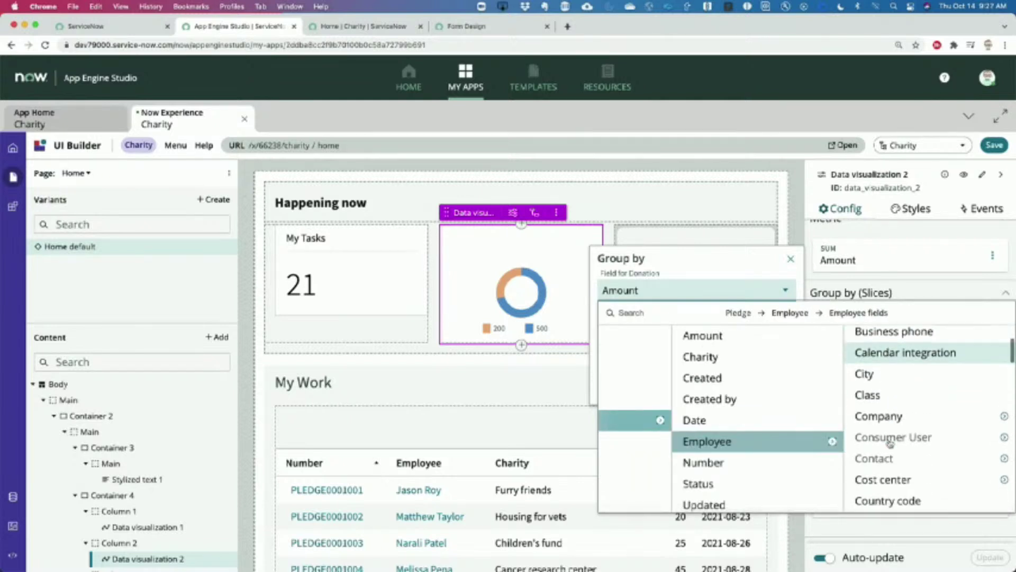
scroll(889, 442, "down", 4)
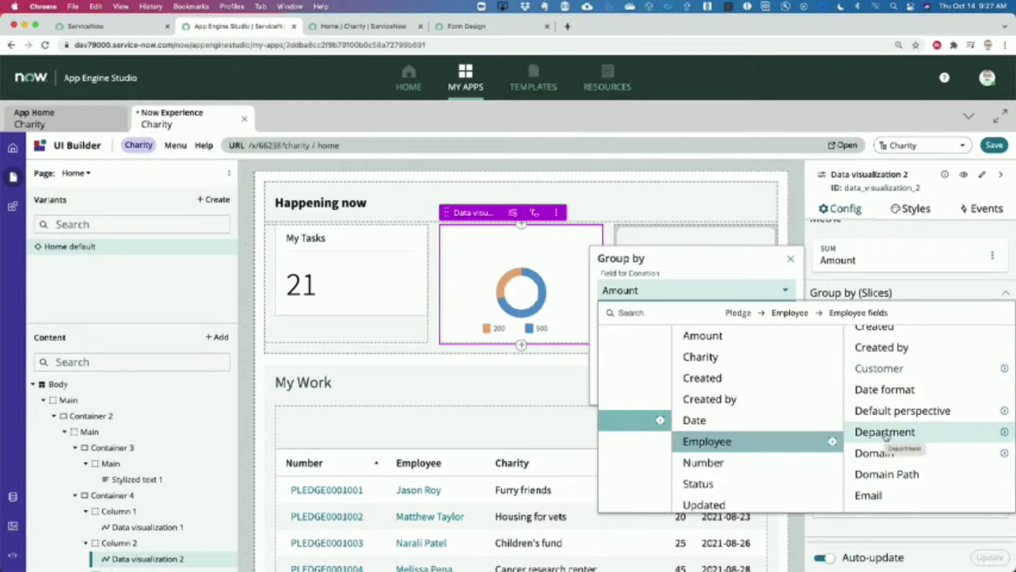
left_click(887, 433)
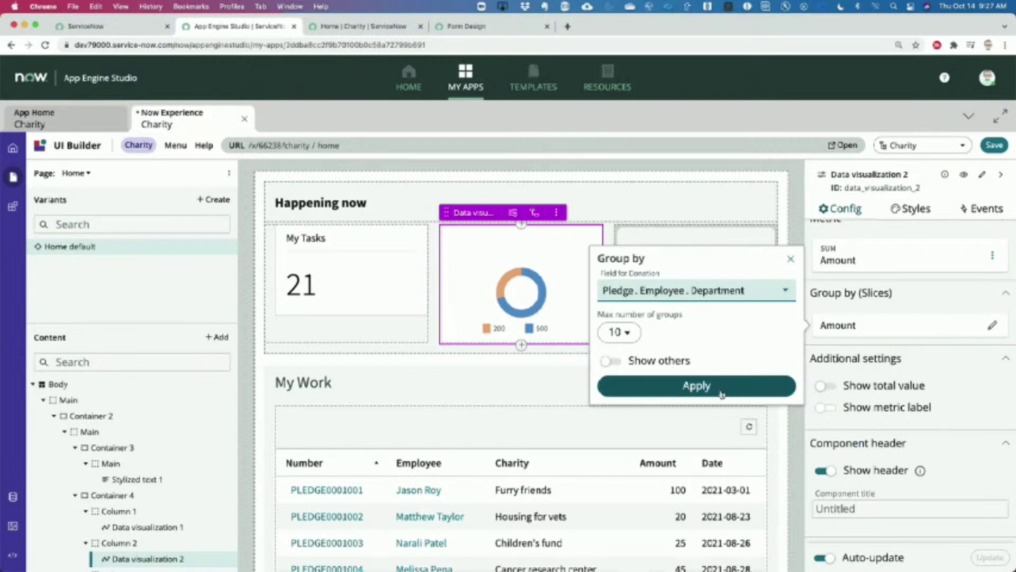
left_click(703, 391)
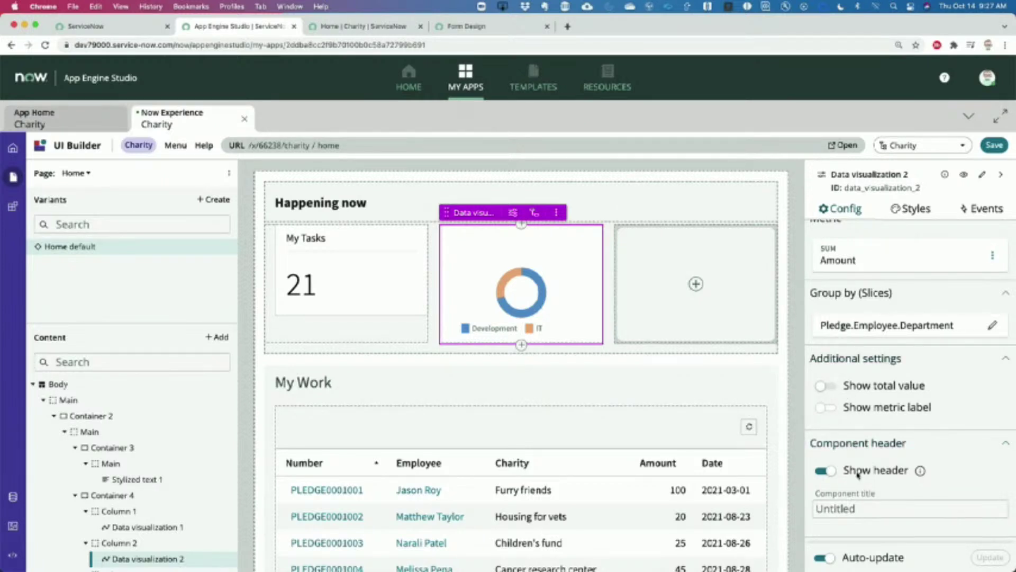
Title the donut chart component "Donations by department" and save the home page.
scroll(858, 475, "down", 2)
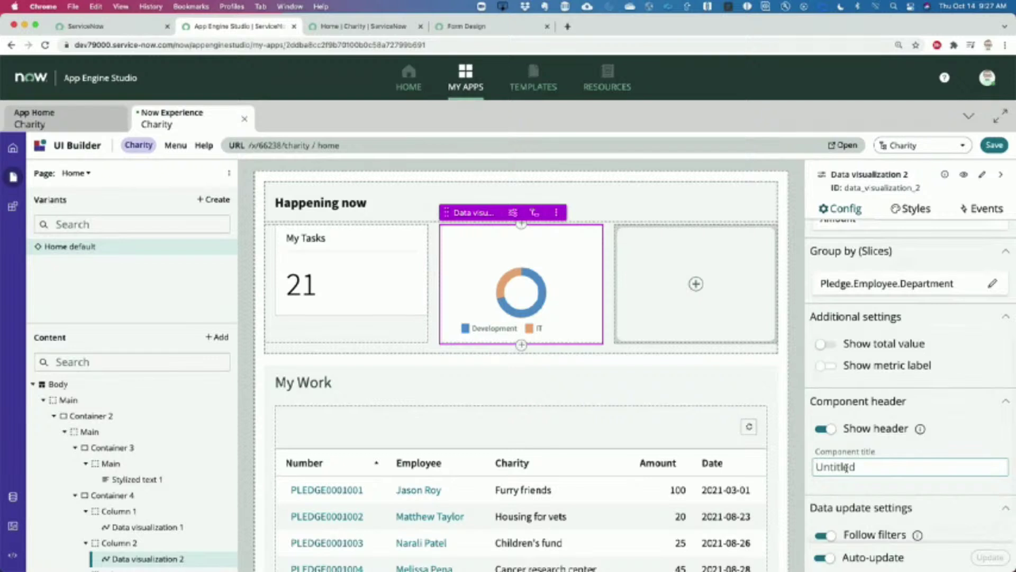
left_click(847, 467)
type("Donations by dep")
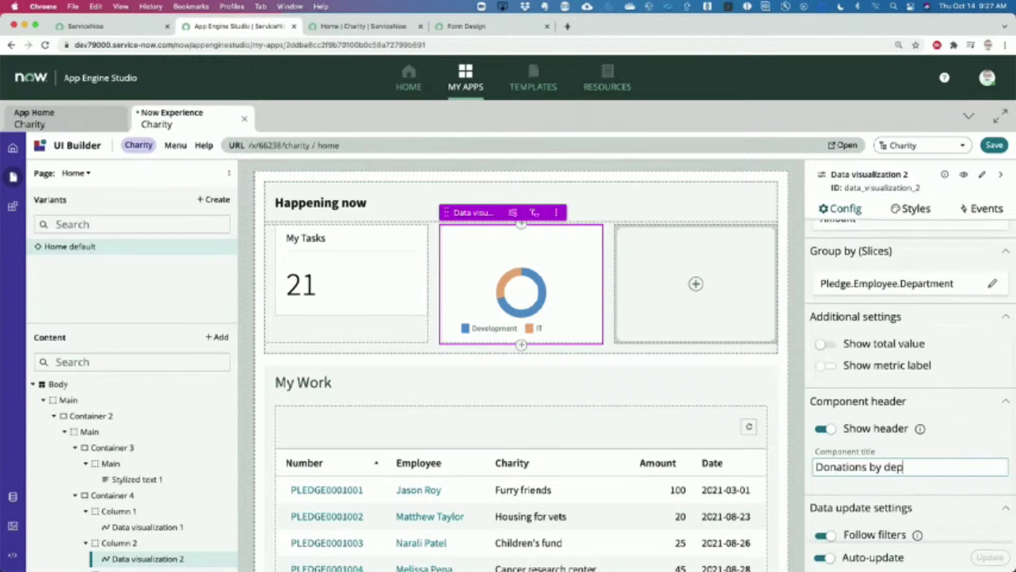
type("artment")
scroll(904, 350, "up", 5)
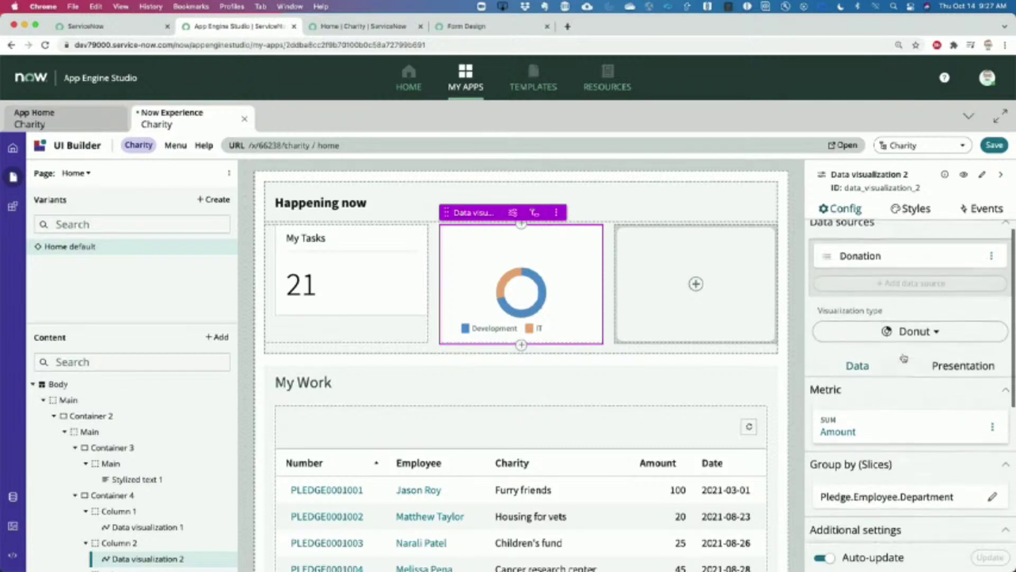
scroll(904, 358, "down", 6)
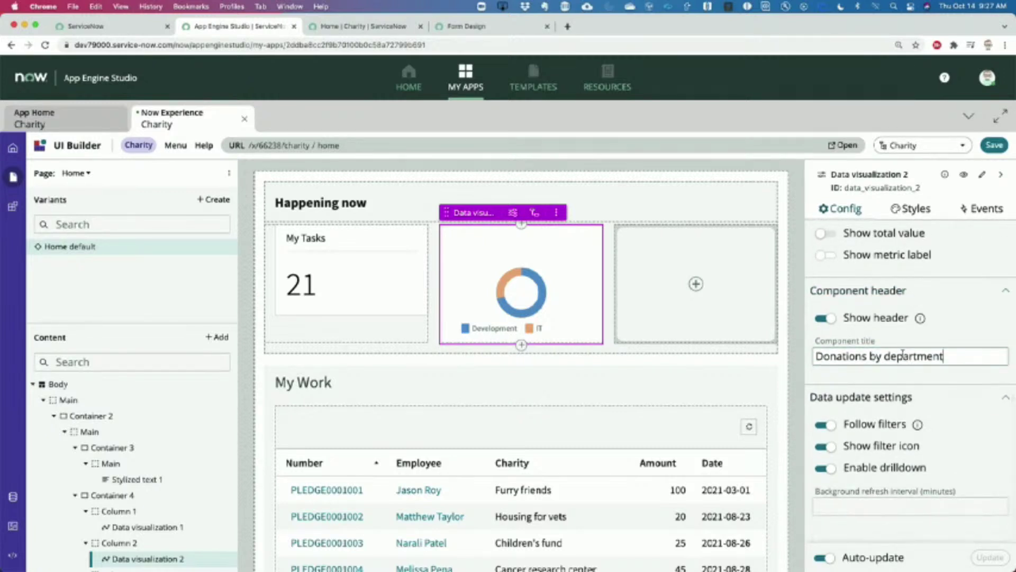
left_click(1006, 144)
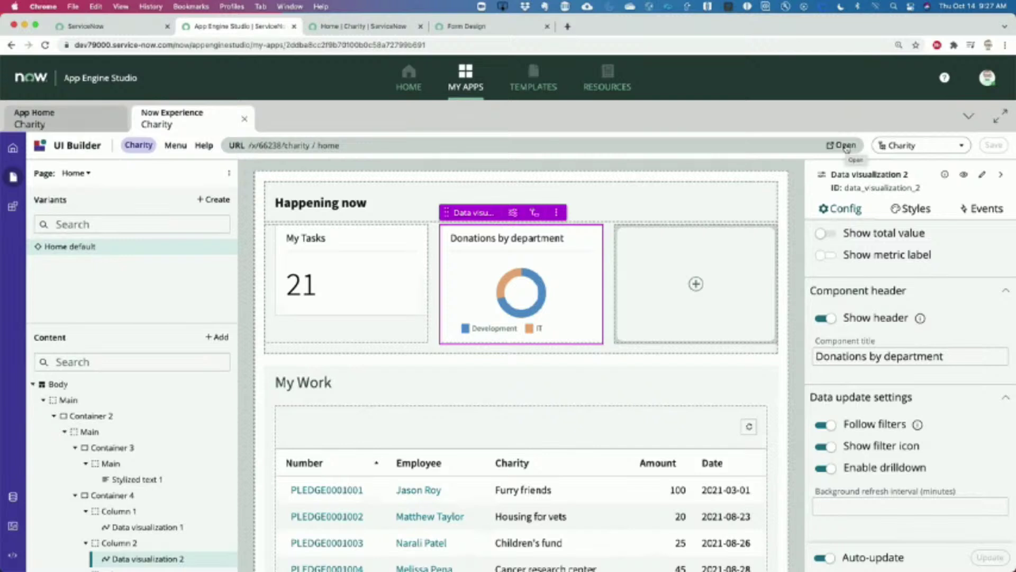
Switch to the Charity workspace preview, reload it, and examine the new donations chart on the home page.
left_click(373, 24)
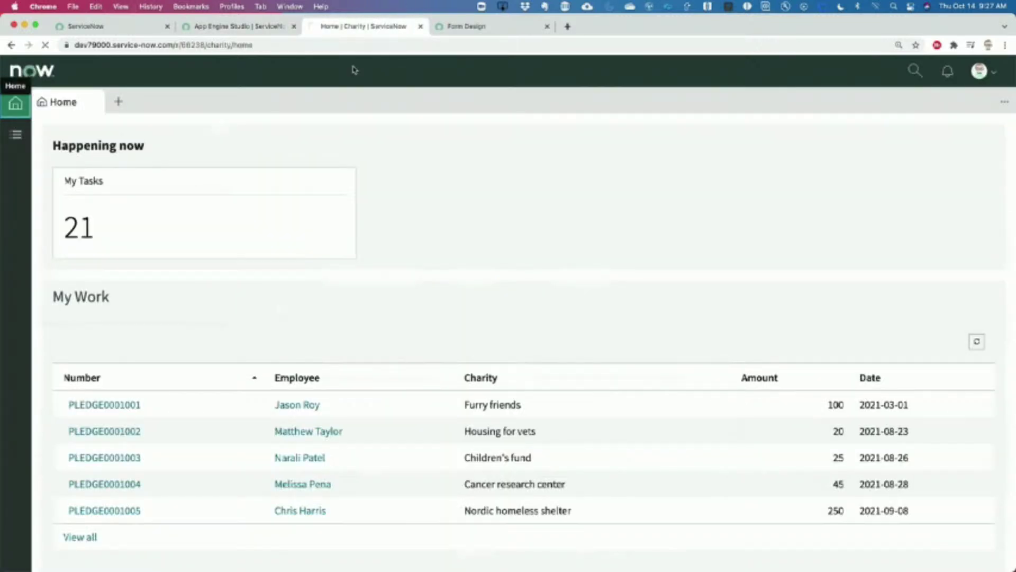
key("super+r")
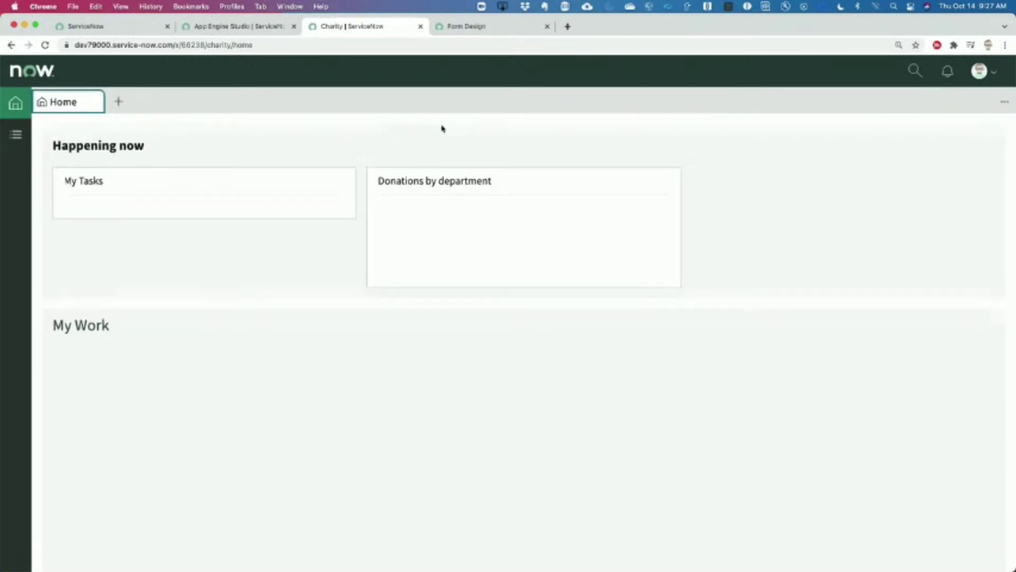
mouse_move(541, 232)
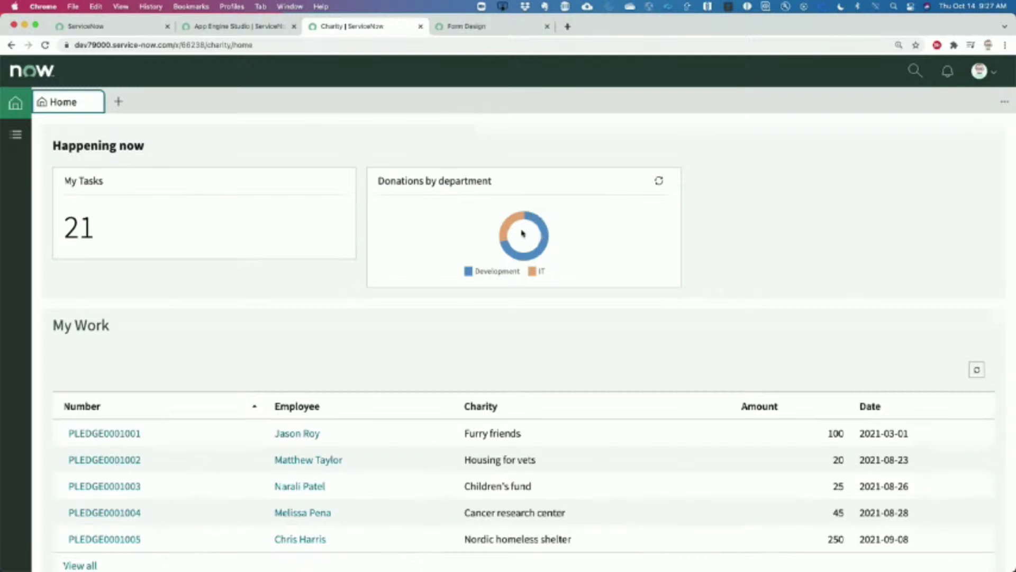
mouse_move(506, 228)
left_click(519, 108)
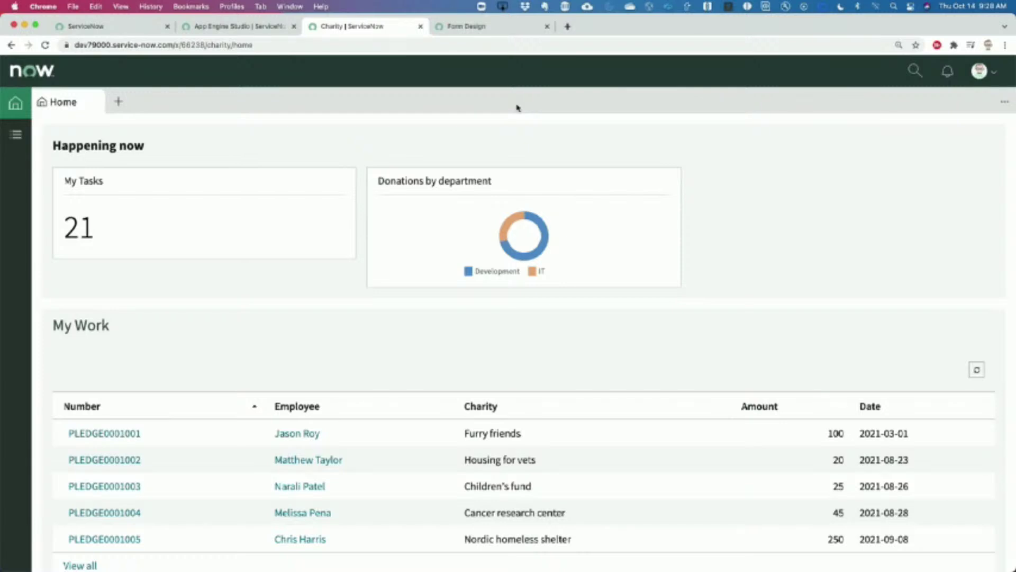
Return to App Engine Studio, close the Charity experience editor, and start adding a Mobile experience to the app.
key("ctrl+shift+Tab")
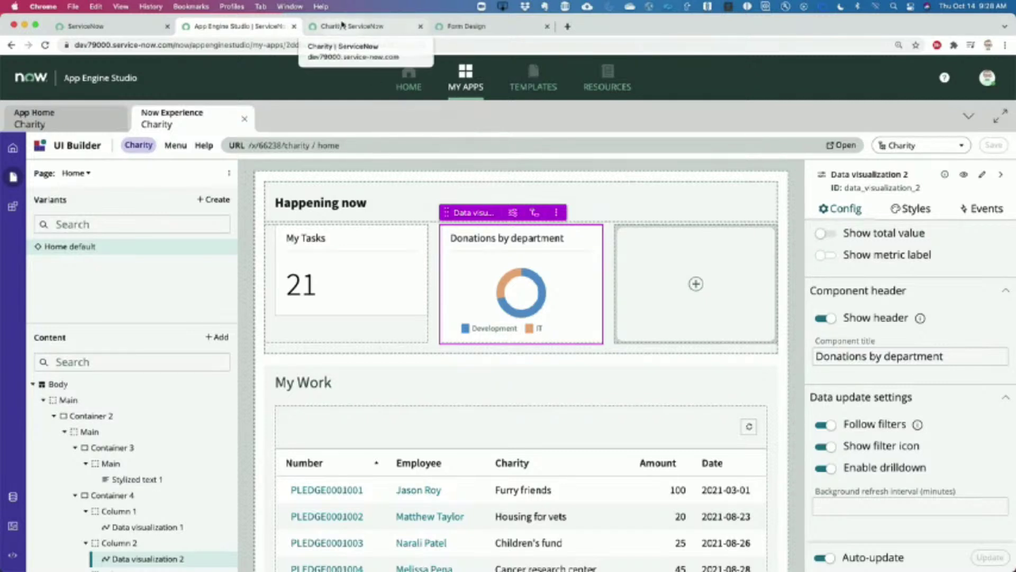
left_click(246, 120)
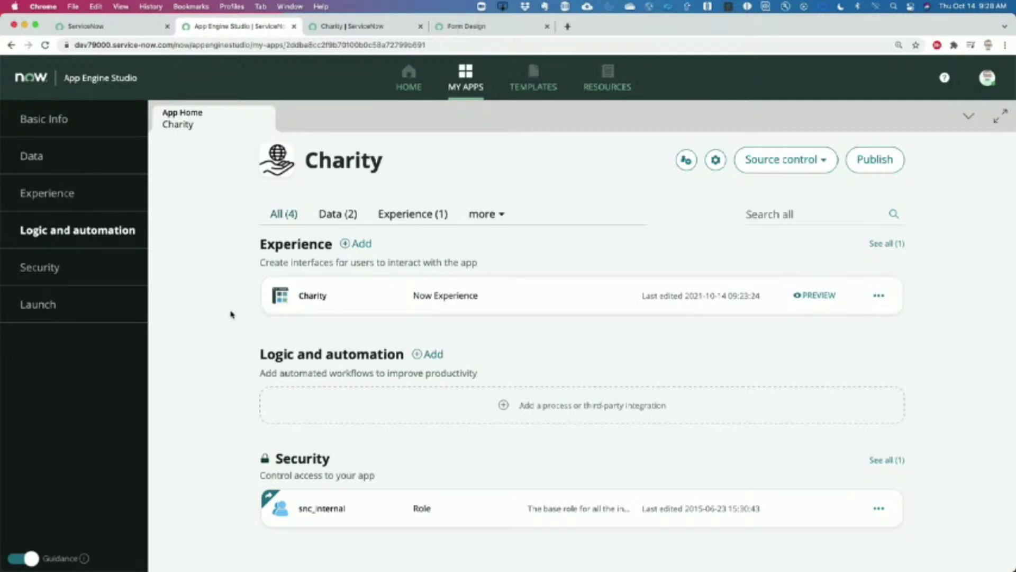
left_click(362, 247)
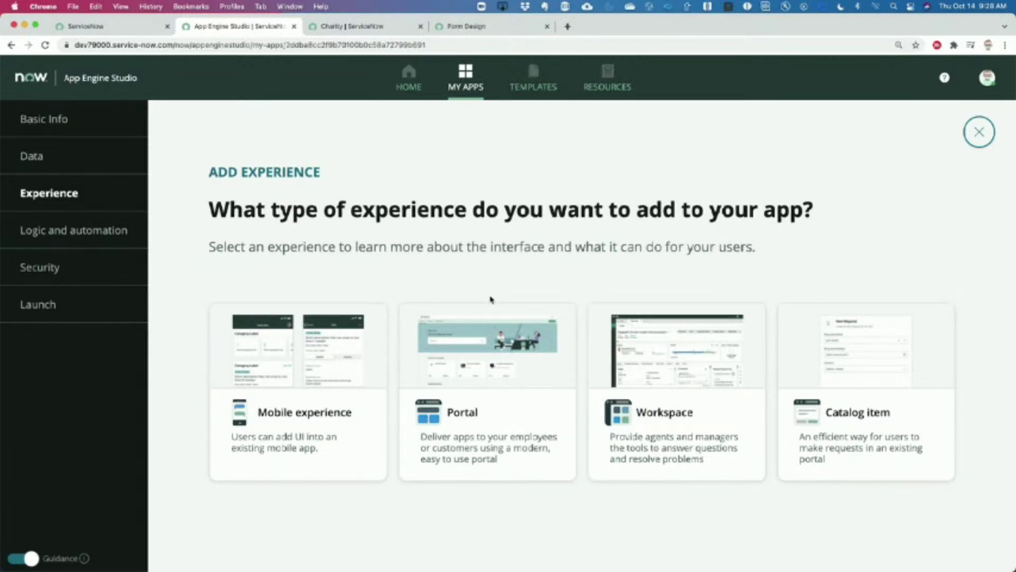
left_click(296, 366)
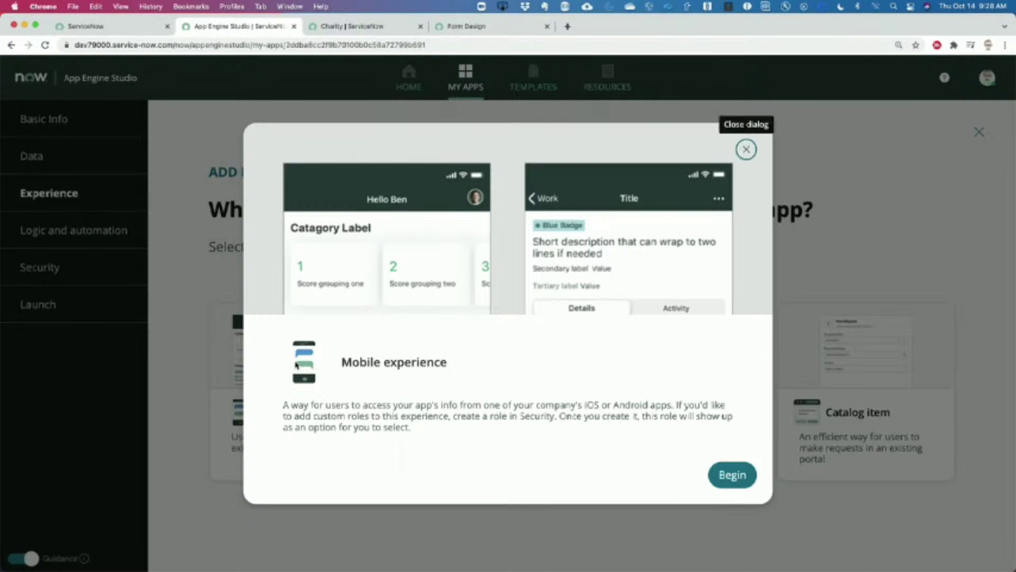
left_click(727, 476)
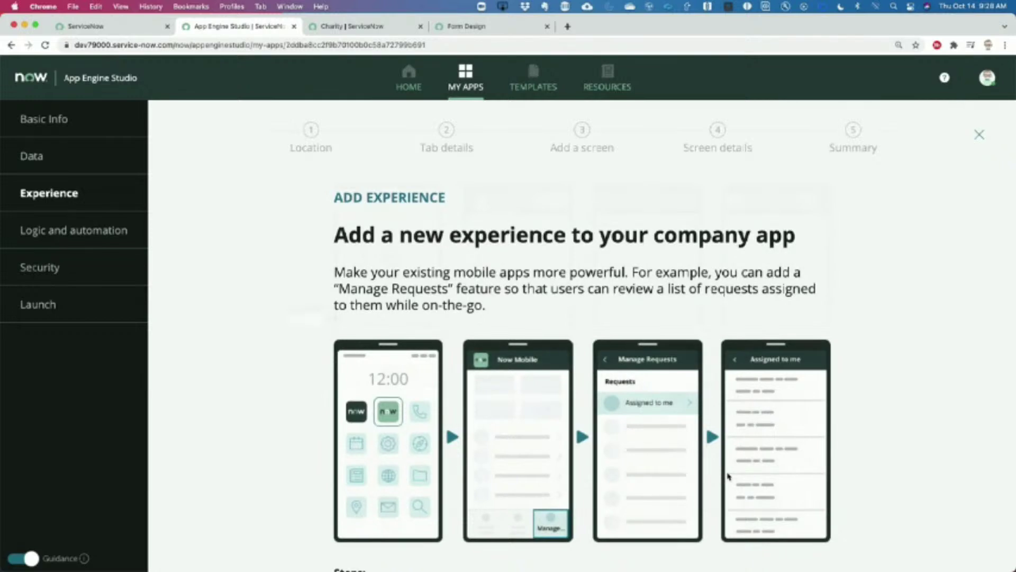
scroll(635, 385, "down", 5)
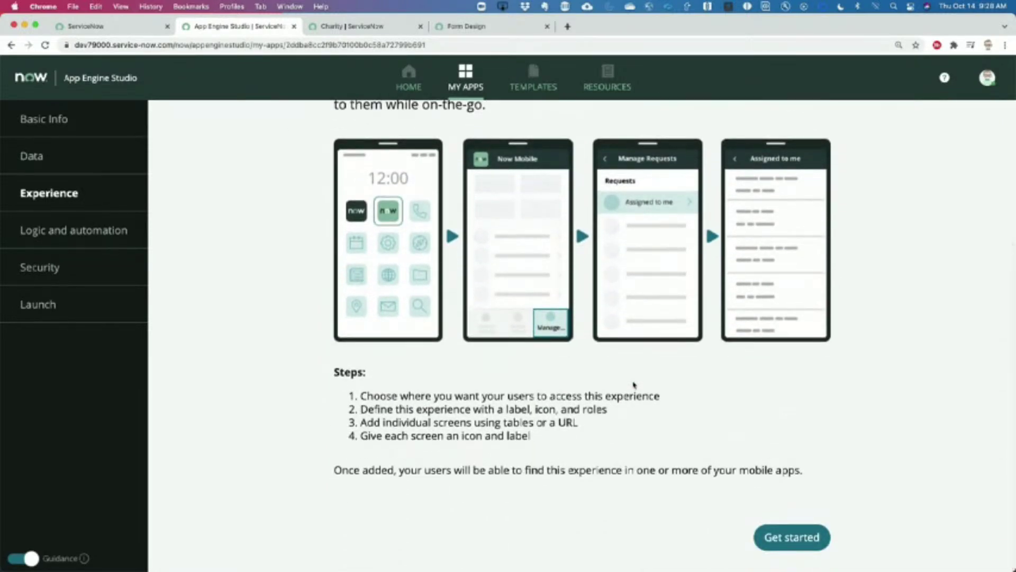
left_click(772, 536)
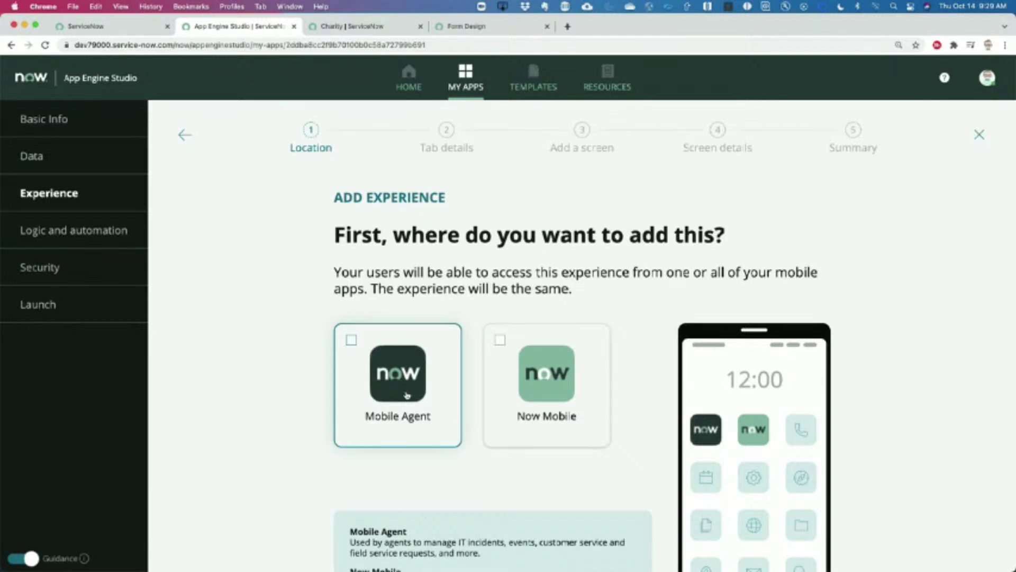
Choose Mobile Agent as the app that hosts the mobile experience and continue to the tab details.
left_click(351, 340)
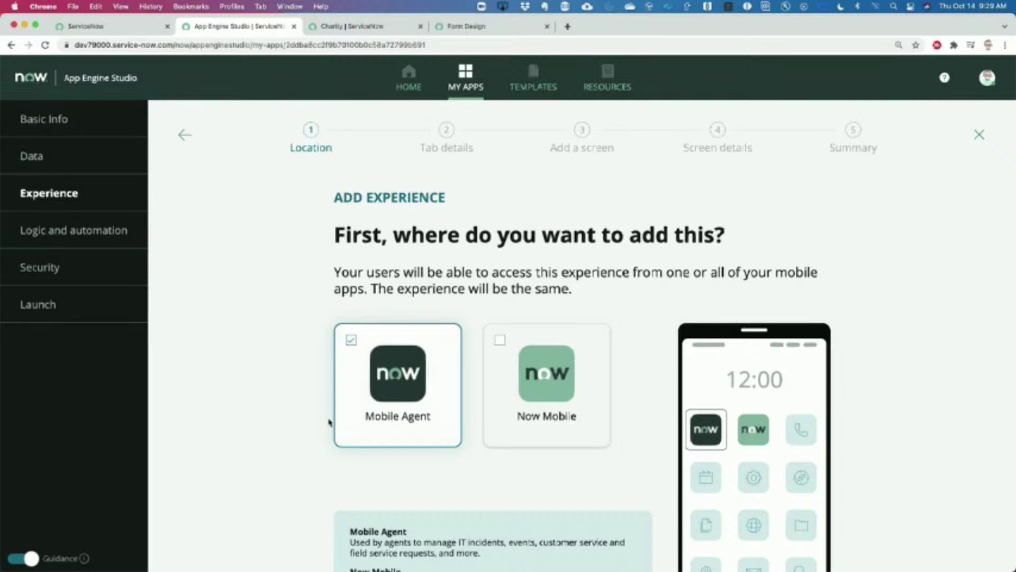
scroll(368, 475, "down", 3)
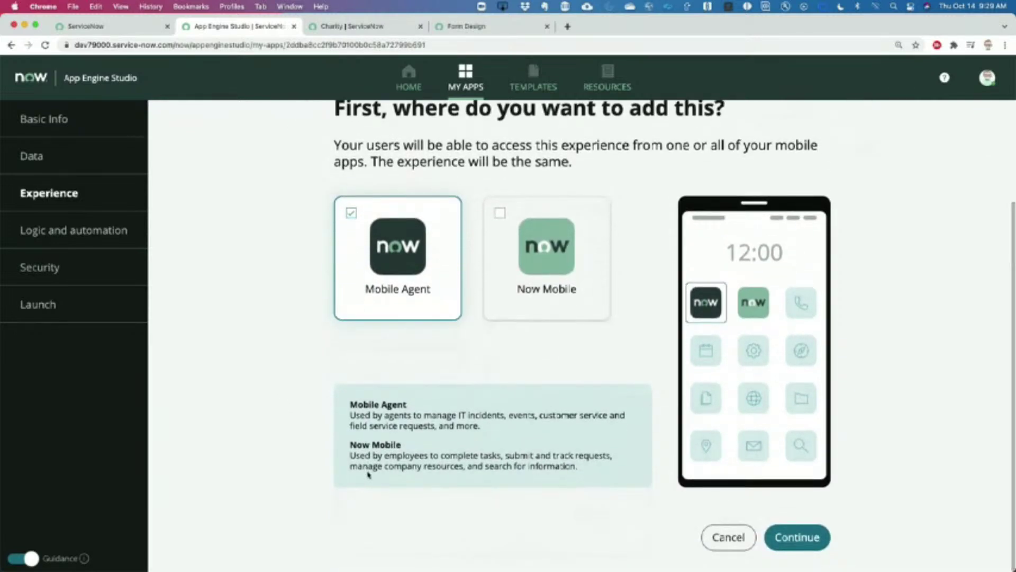
left_click(799, 540)
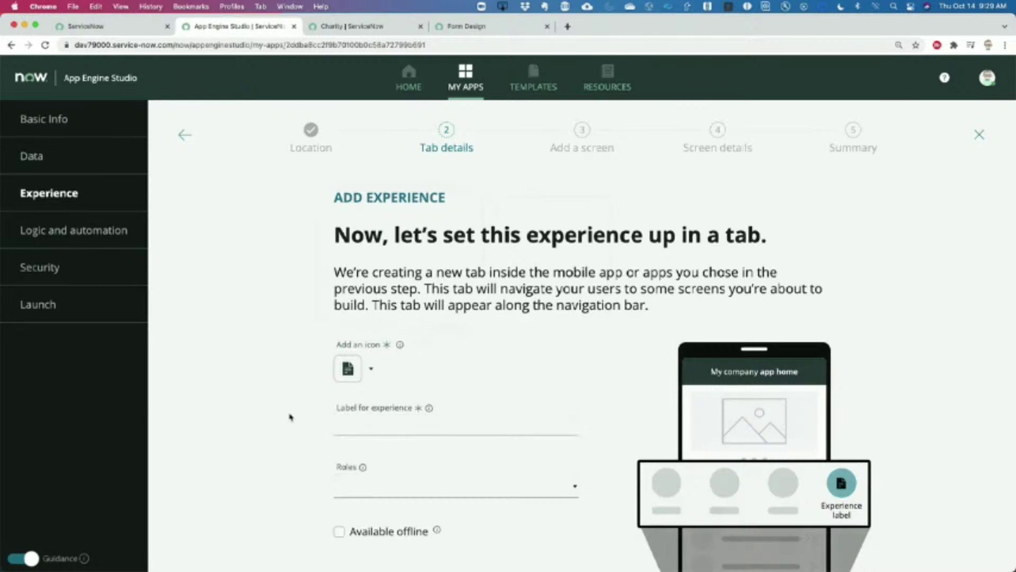
Give the mobile experience tab the group-of-people icon and label it "Charity".
scroll(290, 416, "down", 1)
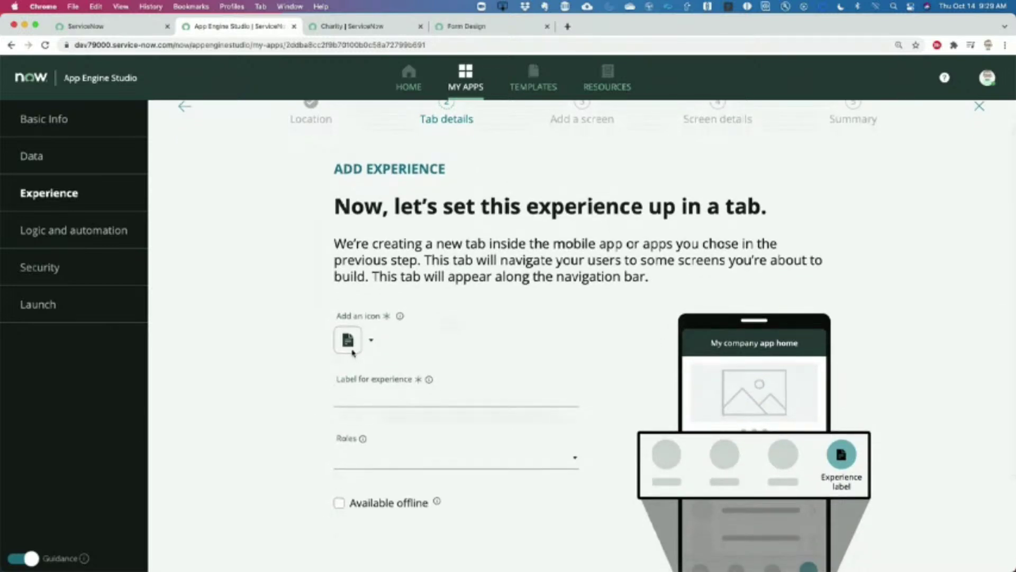
left_click(370, 342)
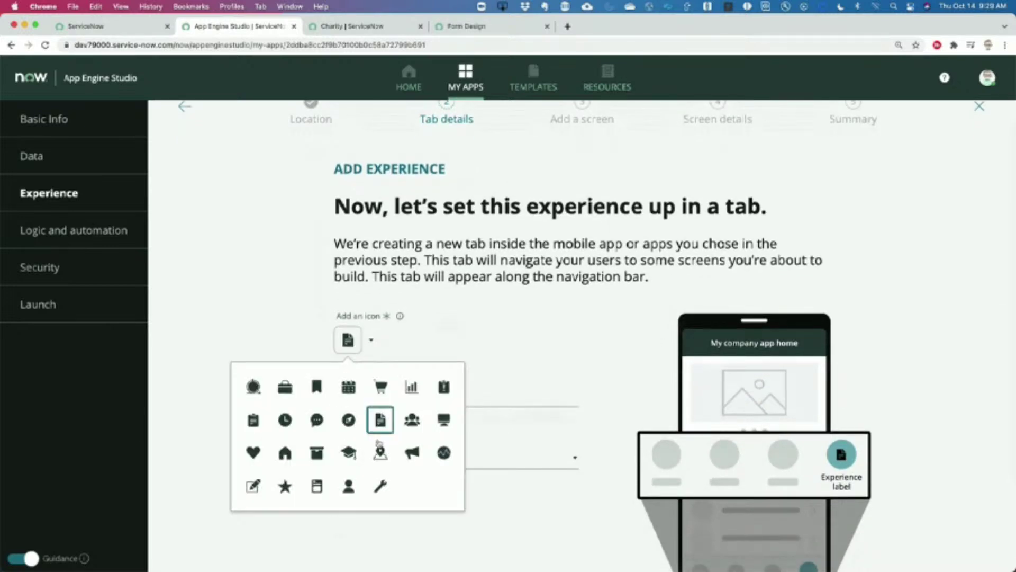
left_click(410, 419)
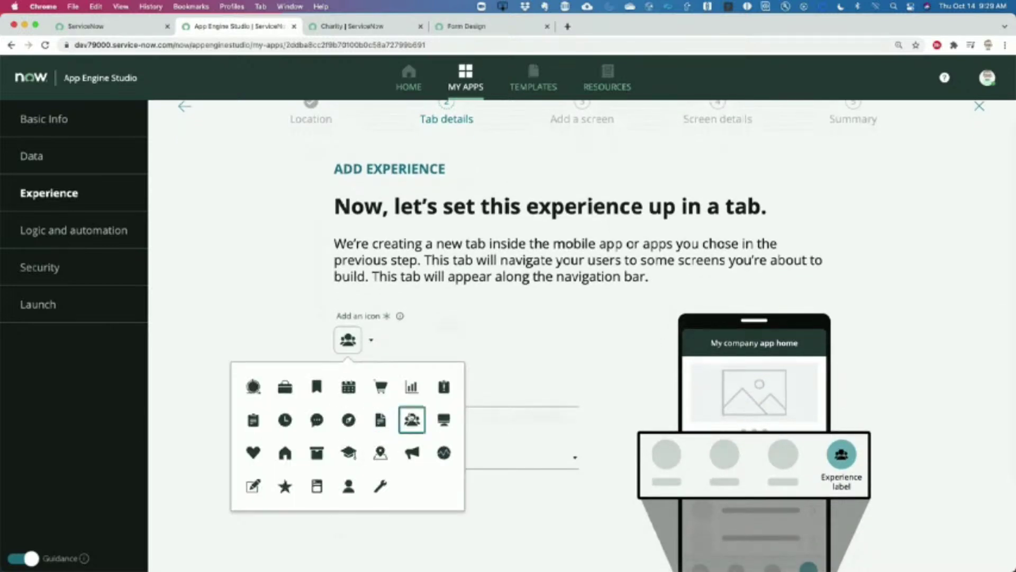
left_click(286, 339)
left_click(378, 398)
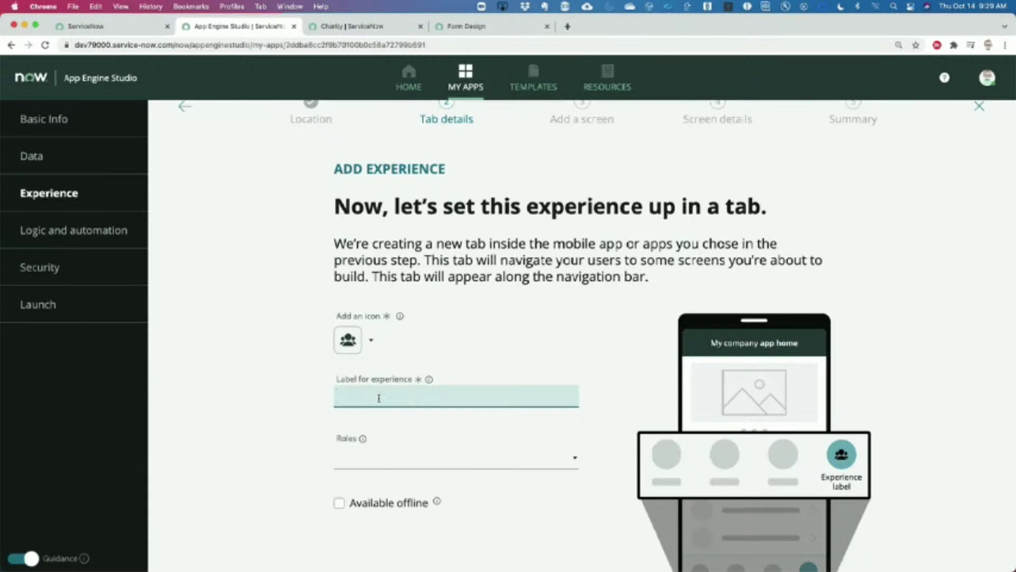
scroll(379, 398, "down", 2)
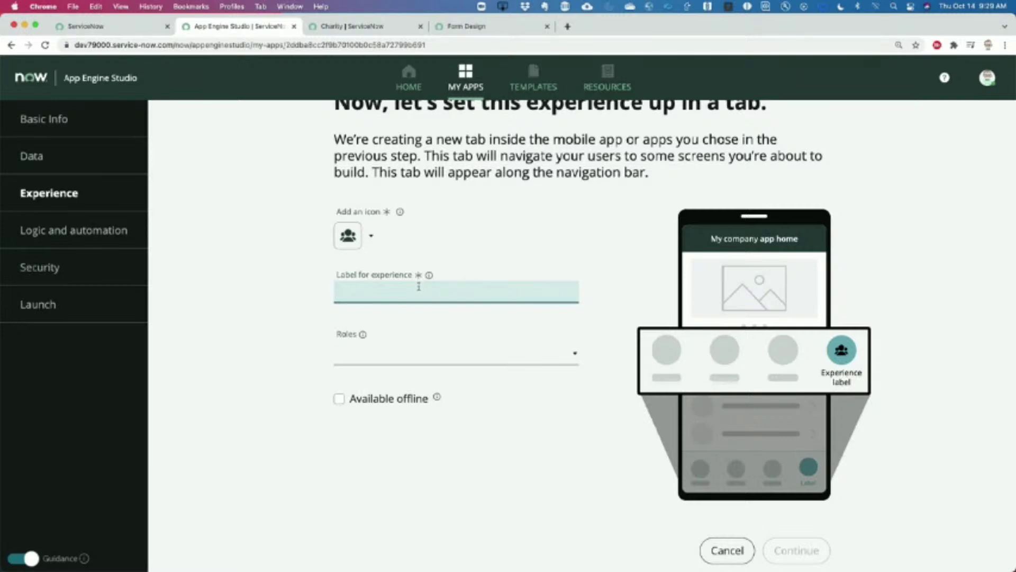
type("Charity")
Assign the snc_internal role to the Charity tab and continue to adding a screen.
left_click(472, 352)
type("snc_int")
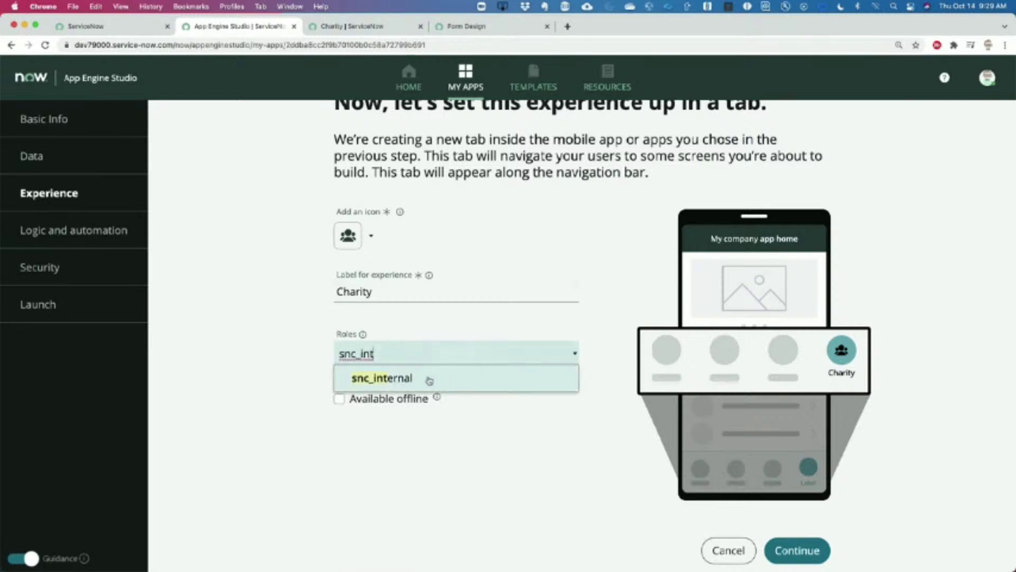
left_click(418, 378)
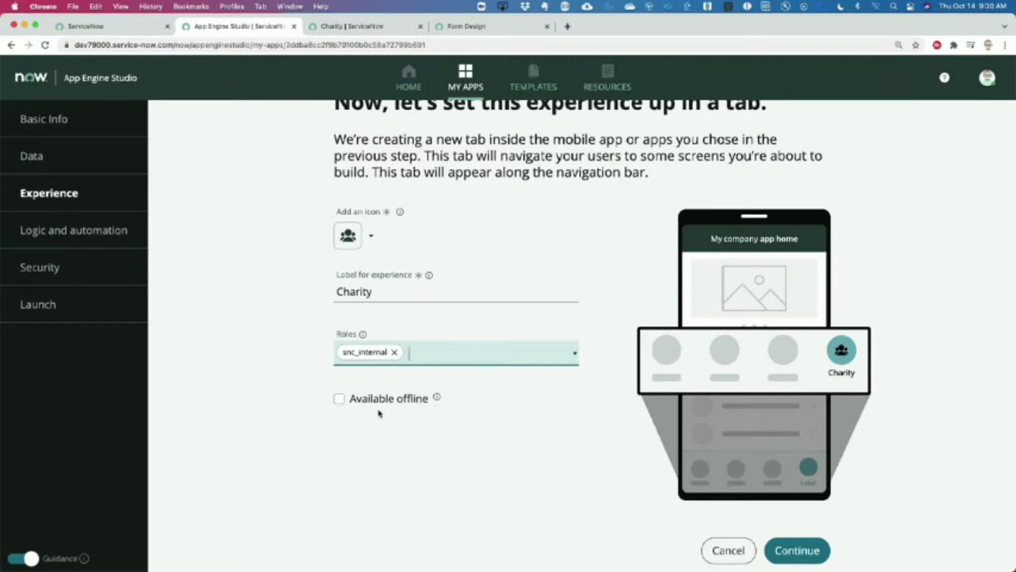
scroll(661, 530, "down", 1)
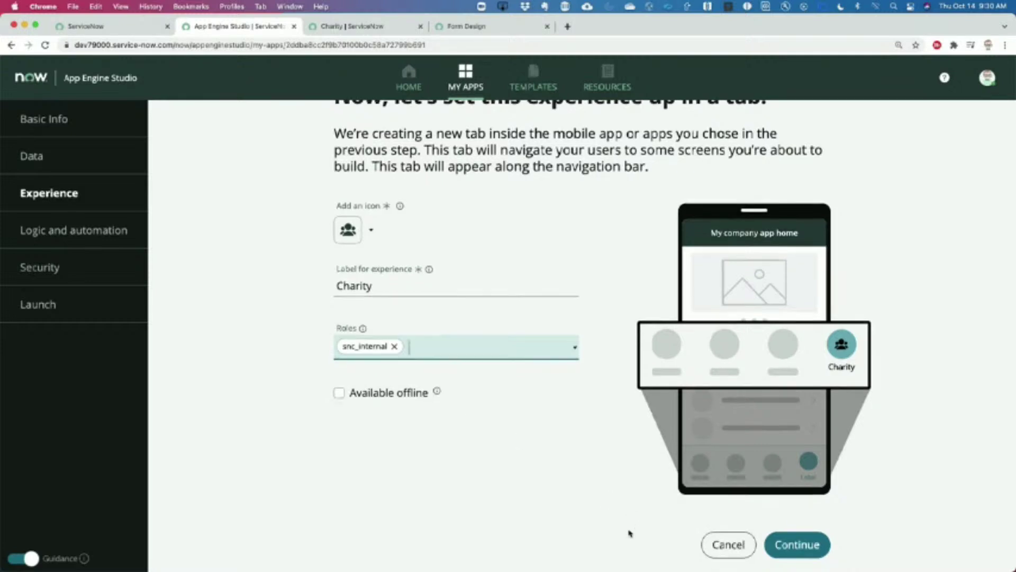
left_click(793, 548)
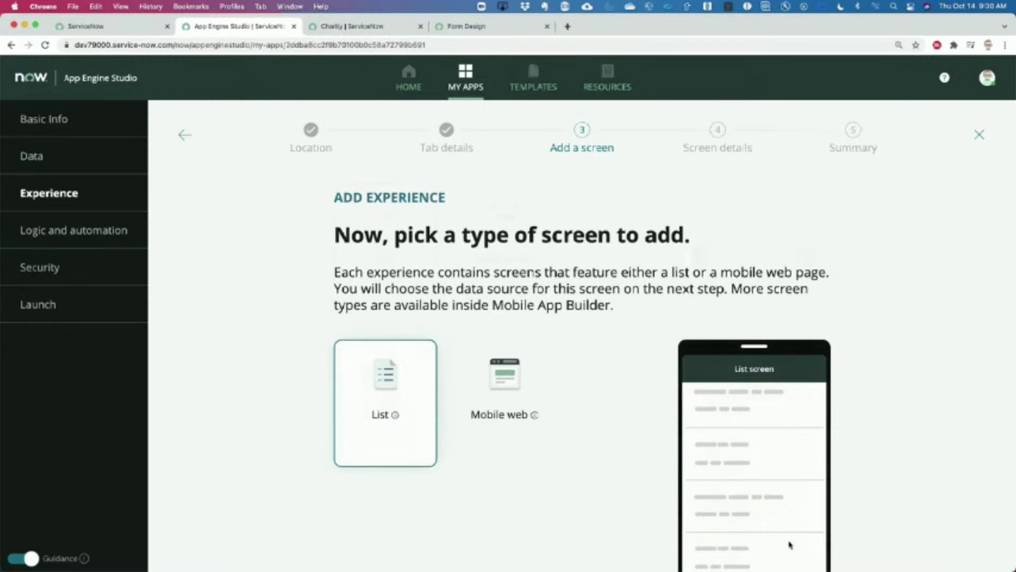
Choose List as the screen type and select the Pledge table as its data source.
mouse_move(360, 406)
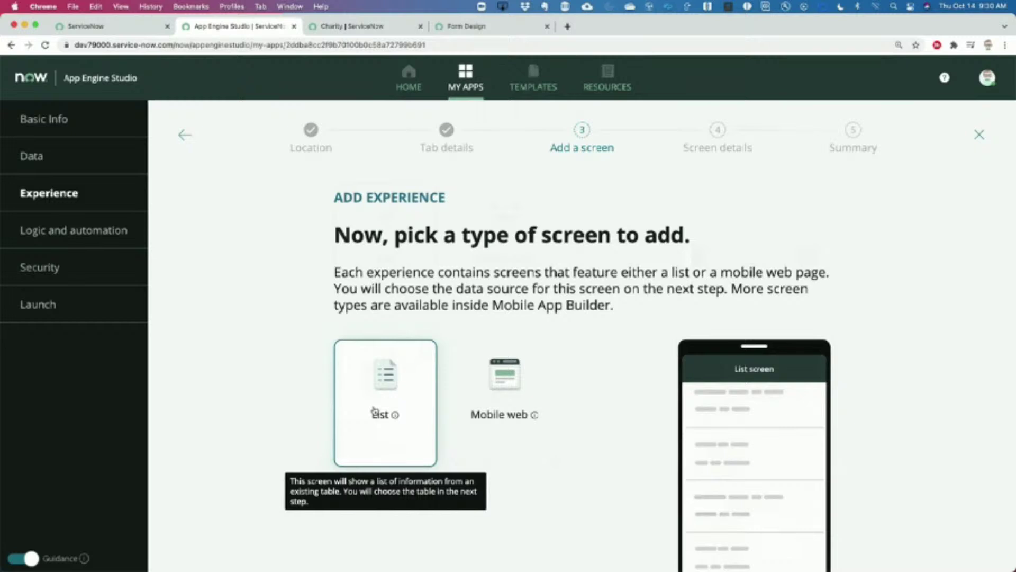
scroll(527, 511, "down", 3)
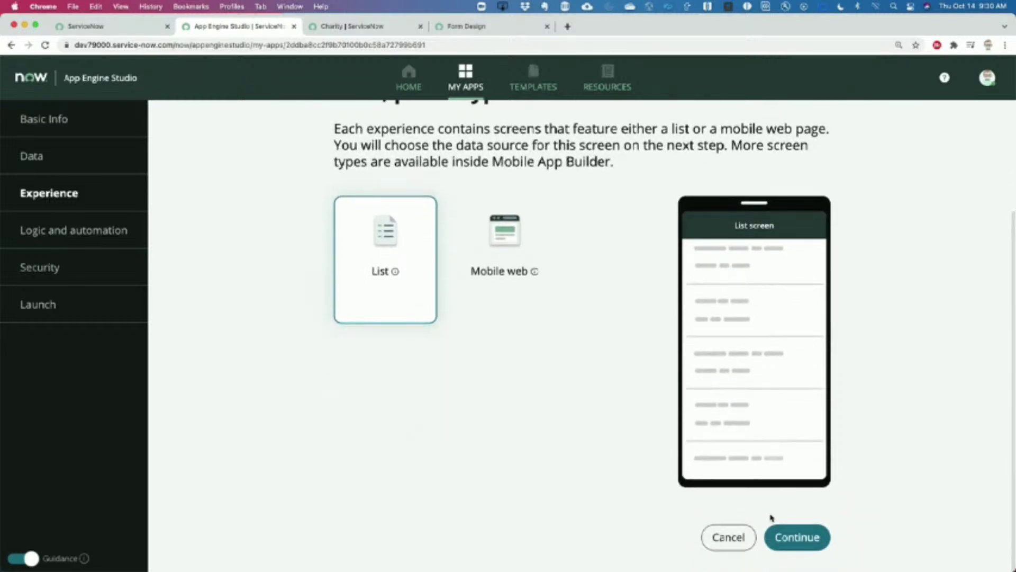
left_click(800, 538)
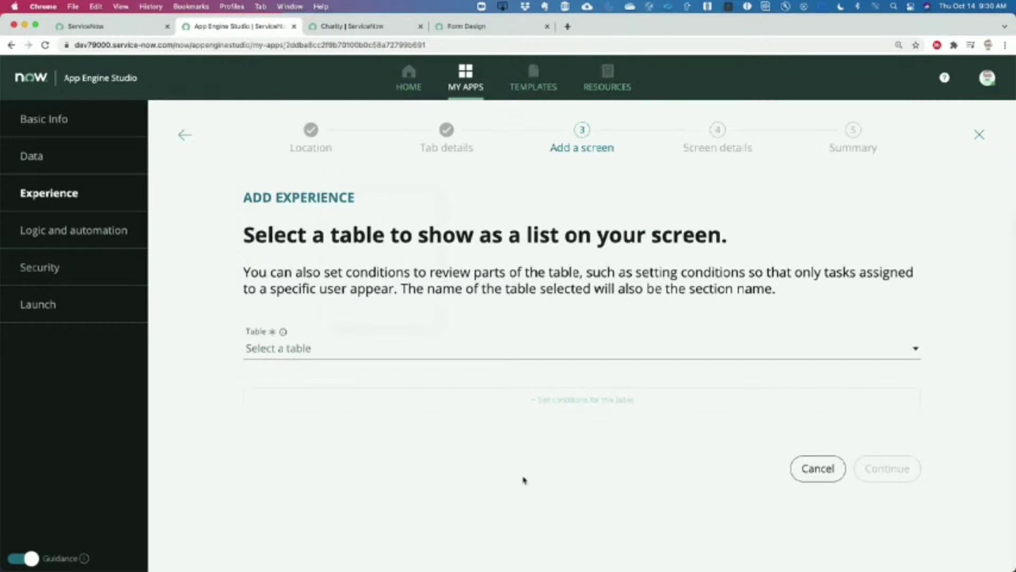
left_click(340, 349)
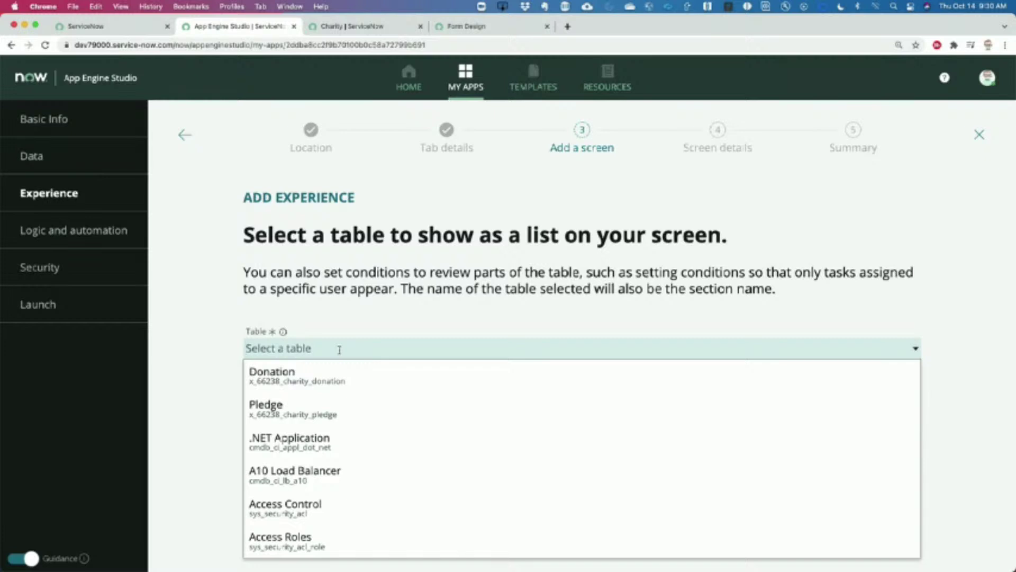
type("pledg")
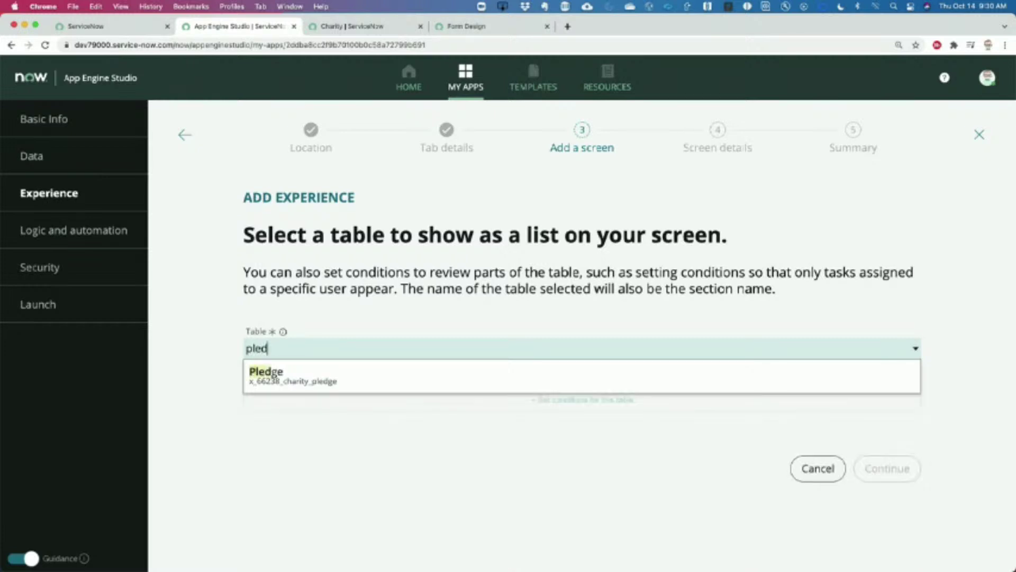
left_click(287, 383)
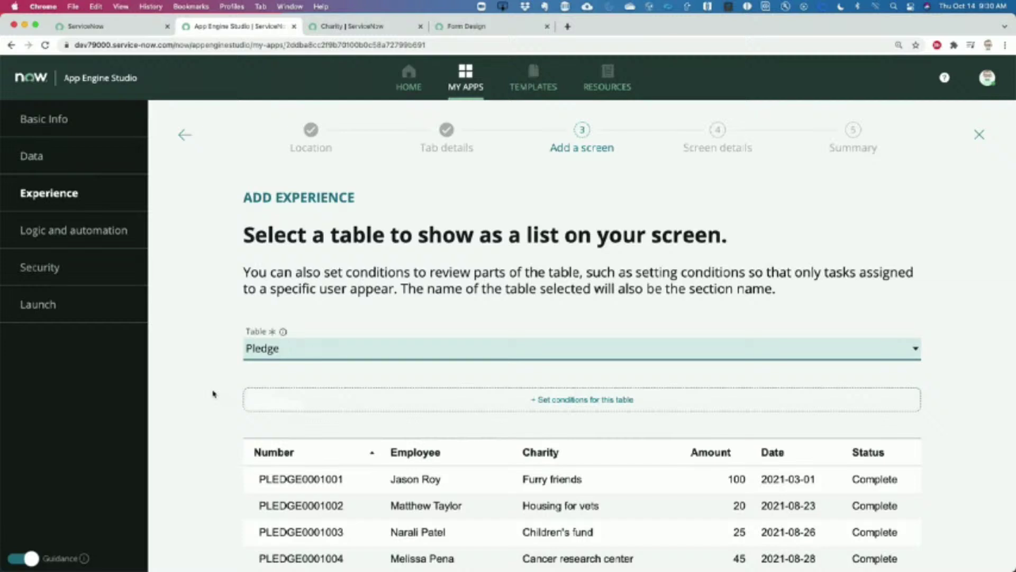
Filter the Pledge list with the condition Employee is (dynamic) Me and continue to the screen details.
scroll(213, 393, "down", 3)
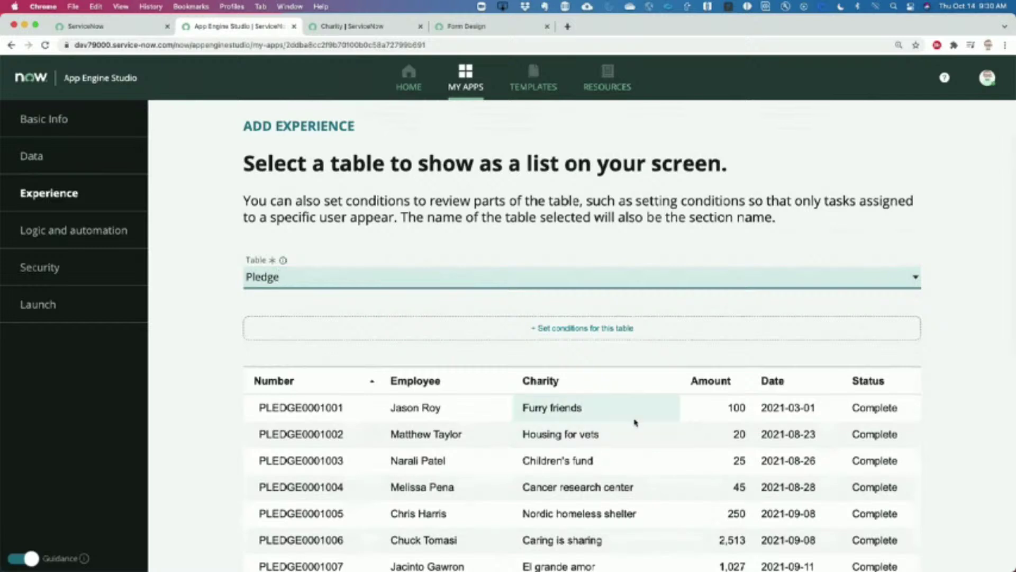
left_click(579, 330)
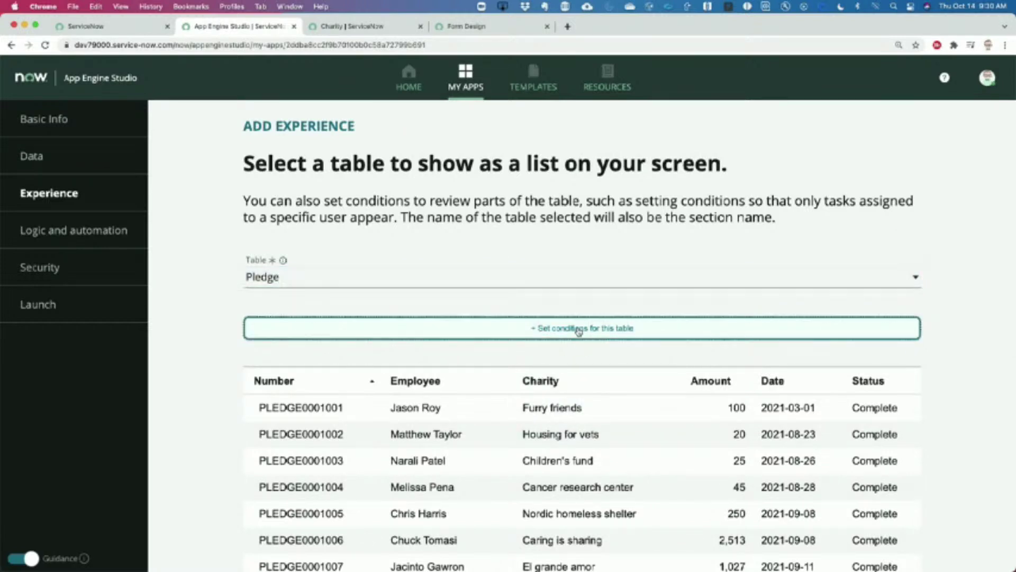
left_click(404, 340)
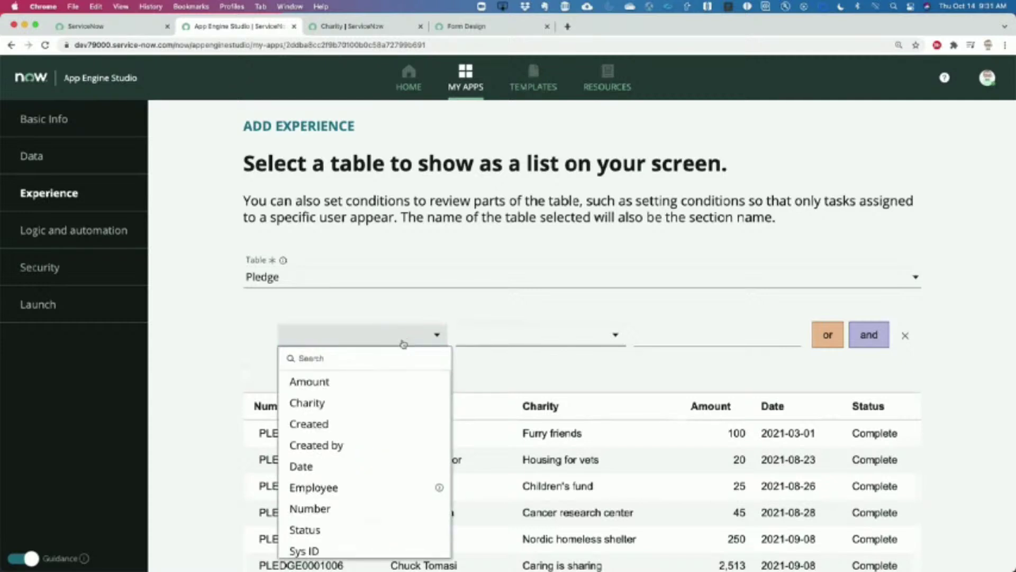
left_click(333, 487)
left_click(507, 336)
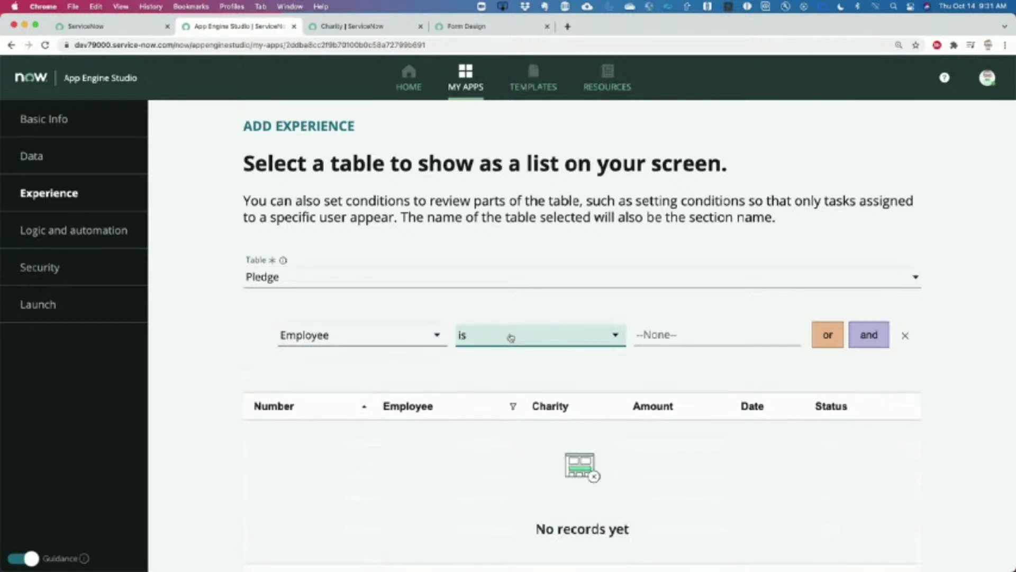
left_click(662, 335)
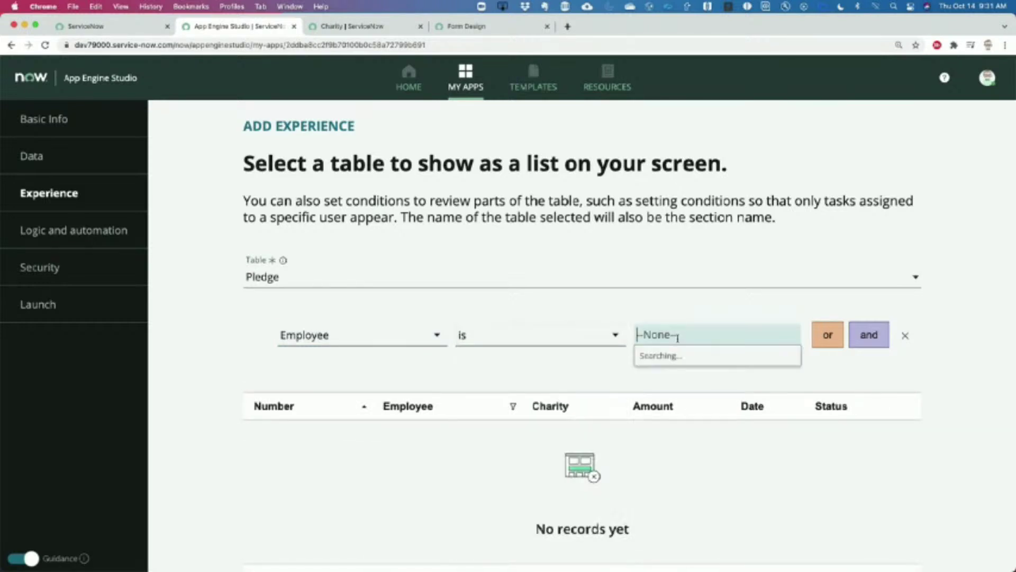
left_click(565, 335)
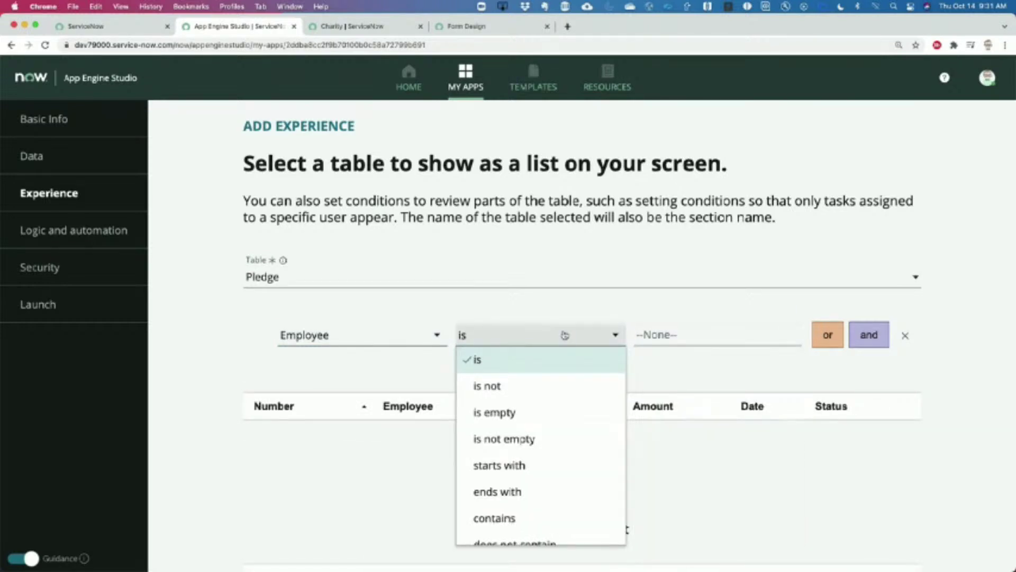
scroll(489, 474, "down", 5)
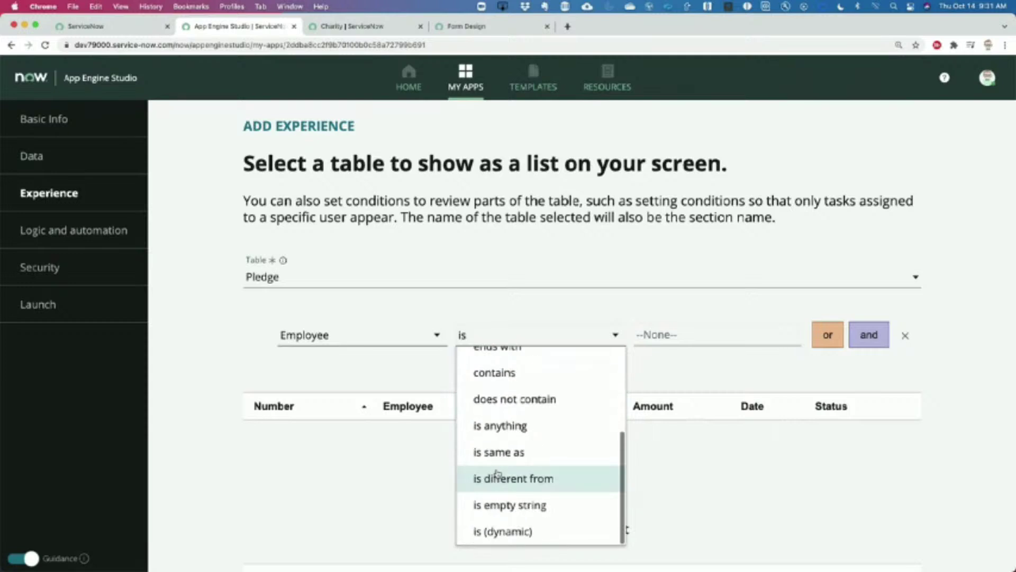
left_click(501, 529)
left_click(665, 336)
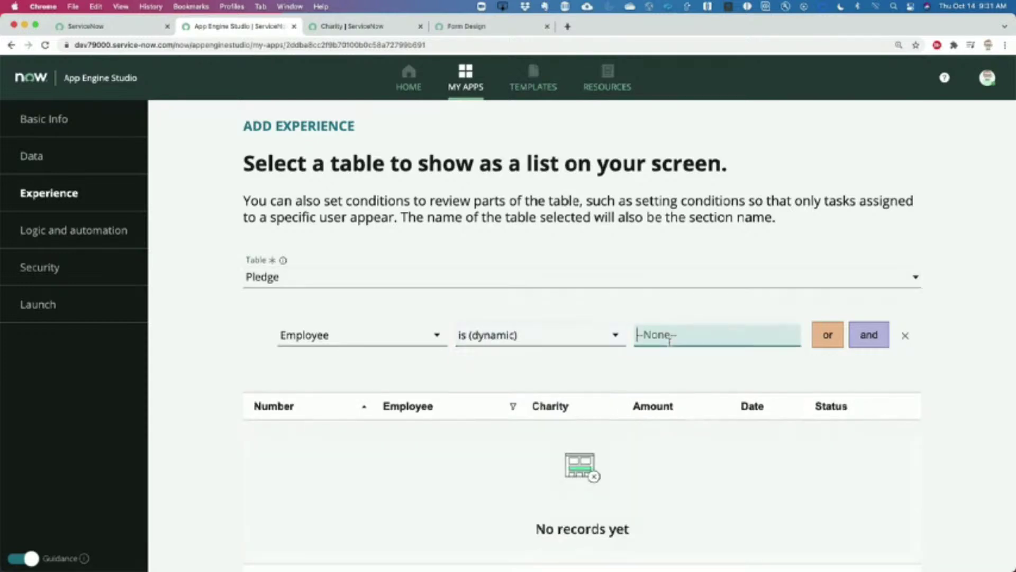
left_click(665, 409)
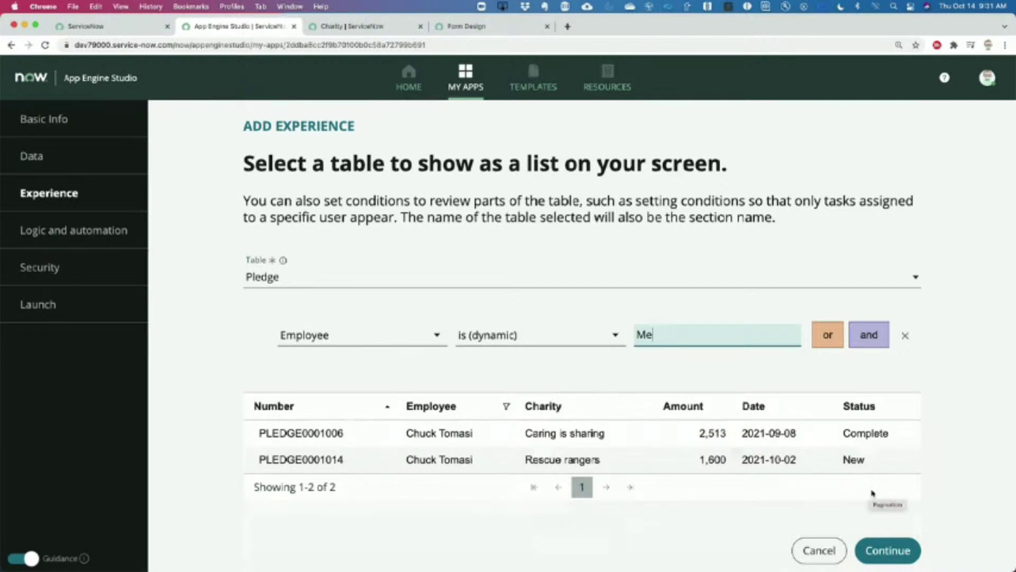
left_click(885, 554)
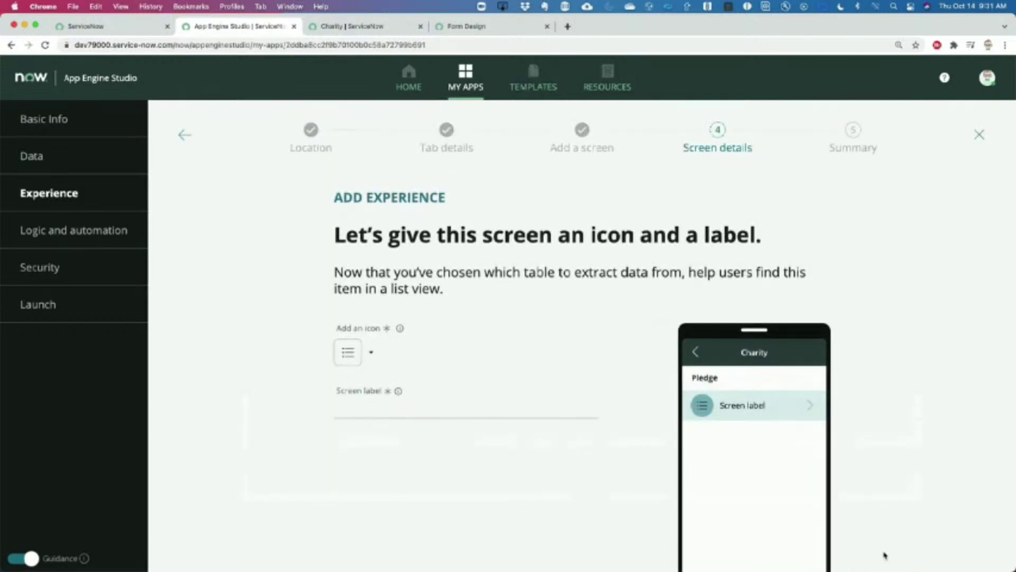
Start entering the screen label for the Pledge list screen.
scroll(761, 465, "down", 2)
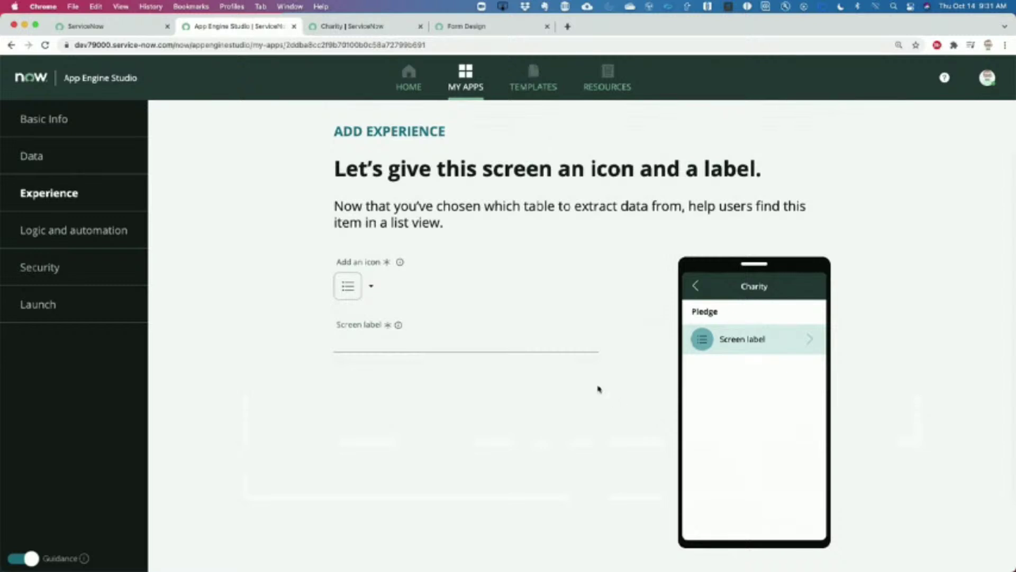
left_click(362, 340)
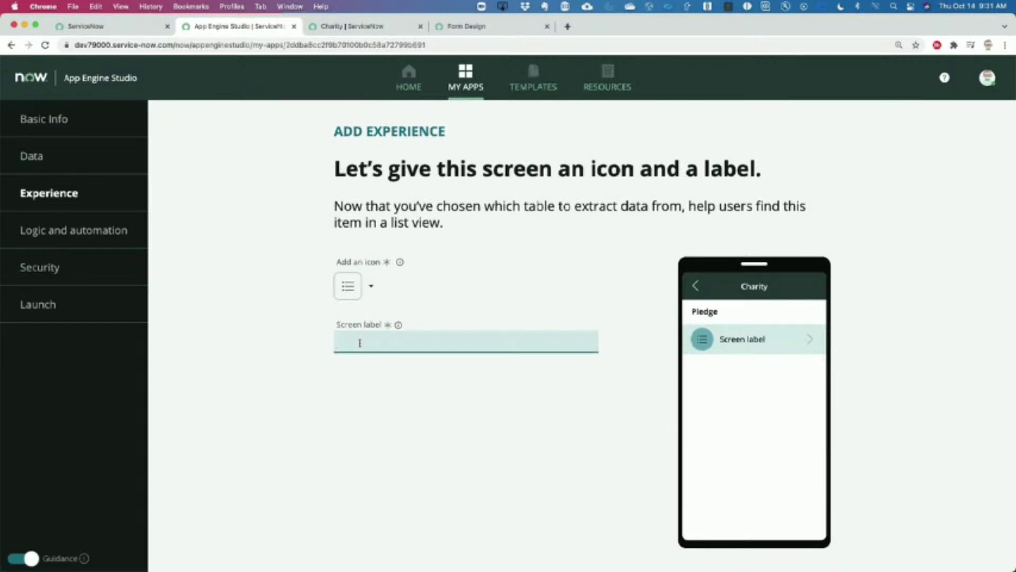
Label the new screen "My Pledges" and finish adding screens to the Charity mobile experience.
type("My Pledges")
scroll(415, 382, "down", 3)
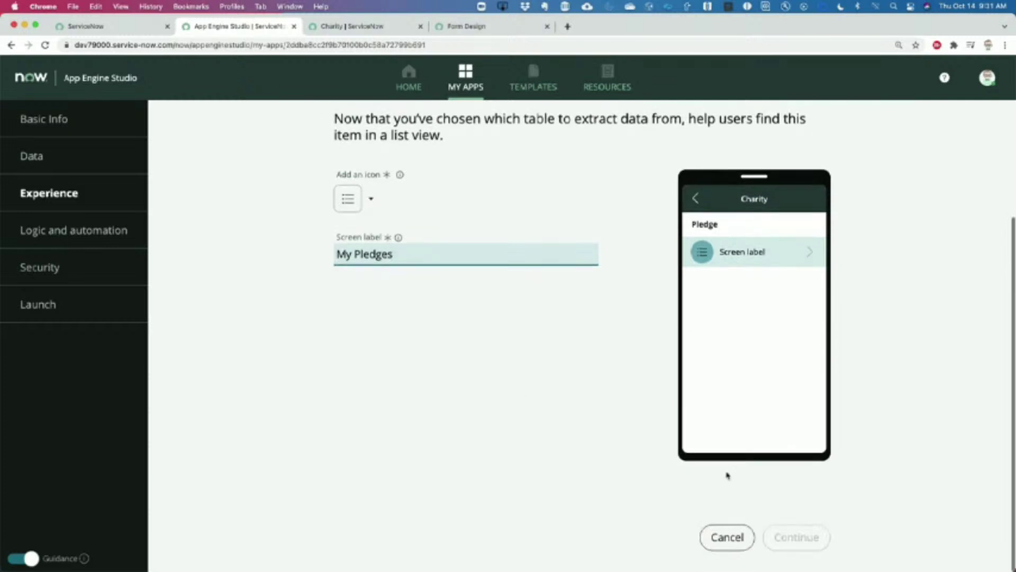
left_click(781, 538)
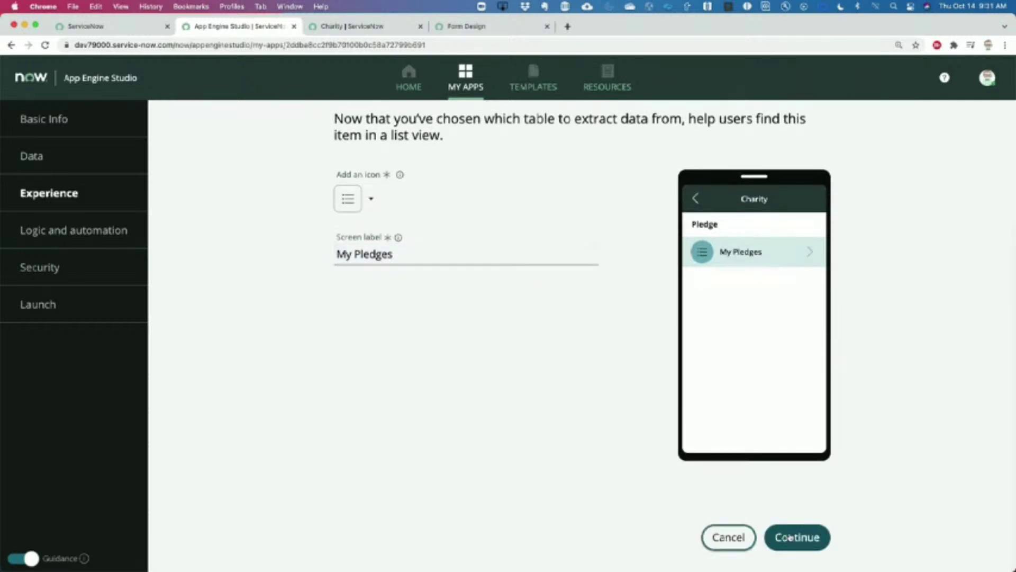
left_click(795, 537)
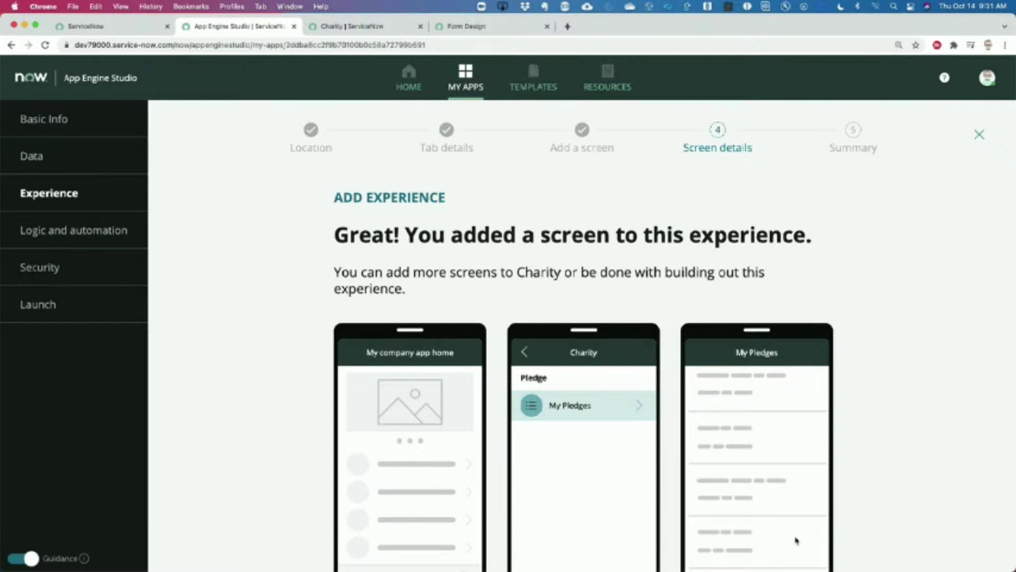
scroll(797, 540, "down", 2)
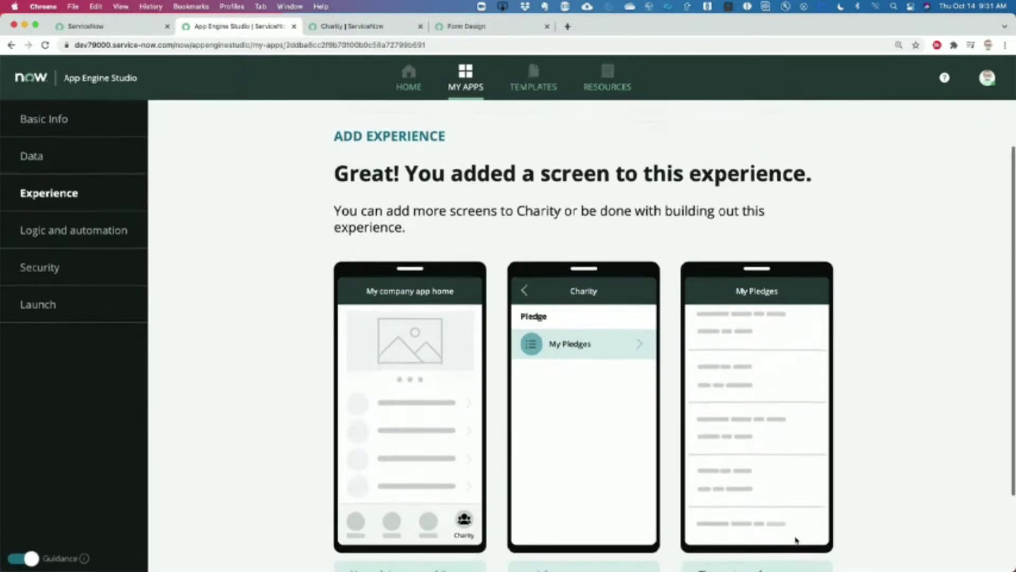
scroll(796, 540, "down", 3)
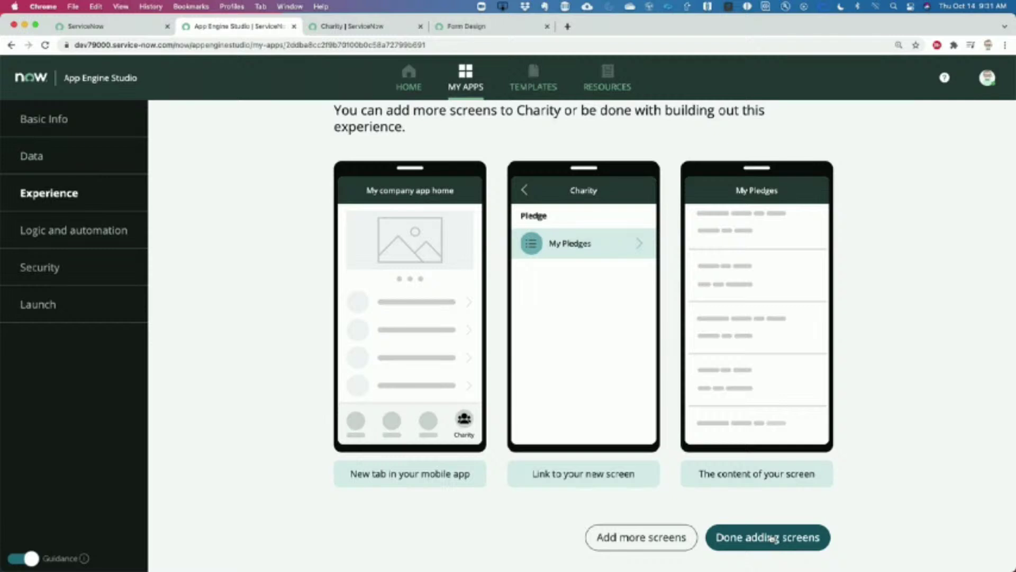
left_click(773, 538)
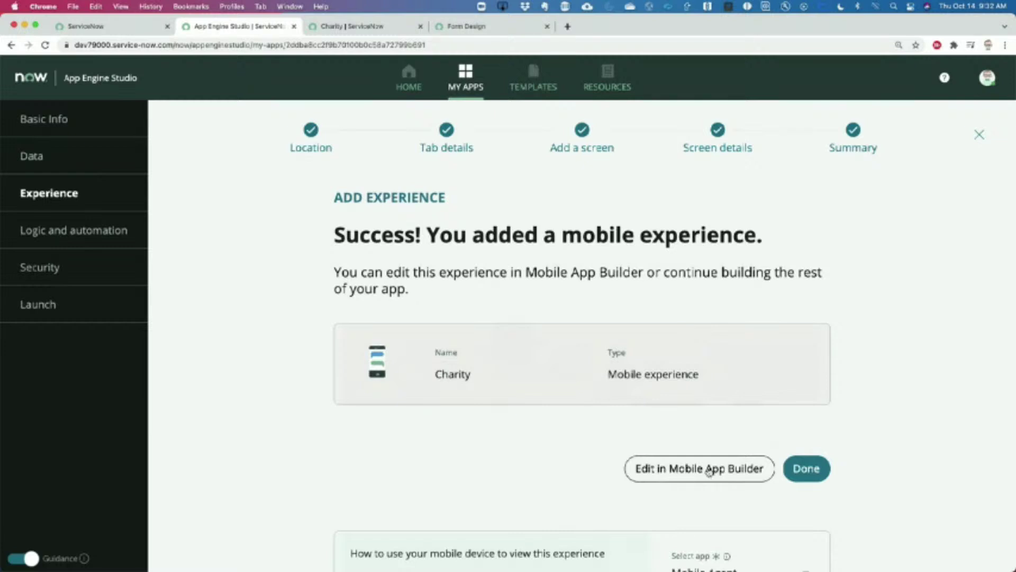
Open the Charity experience in Mobile App Builder and review the settings of its launcher screen and My Pledges list screen.
scroll(710, 472, "up", 5)
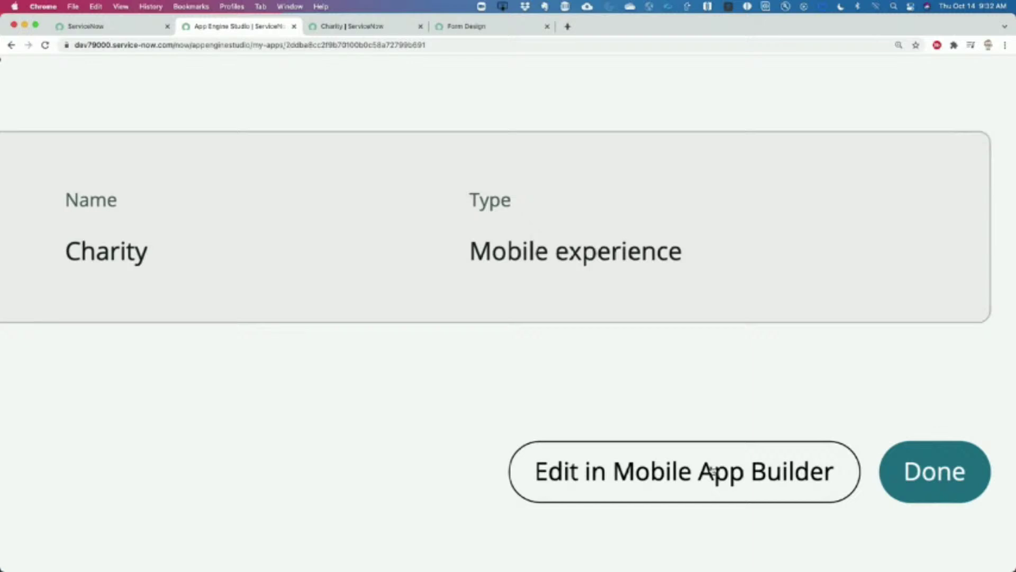
scroll(712, 471, "down", 5)
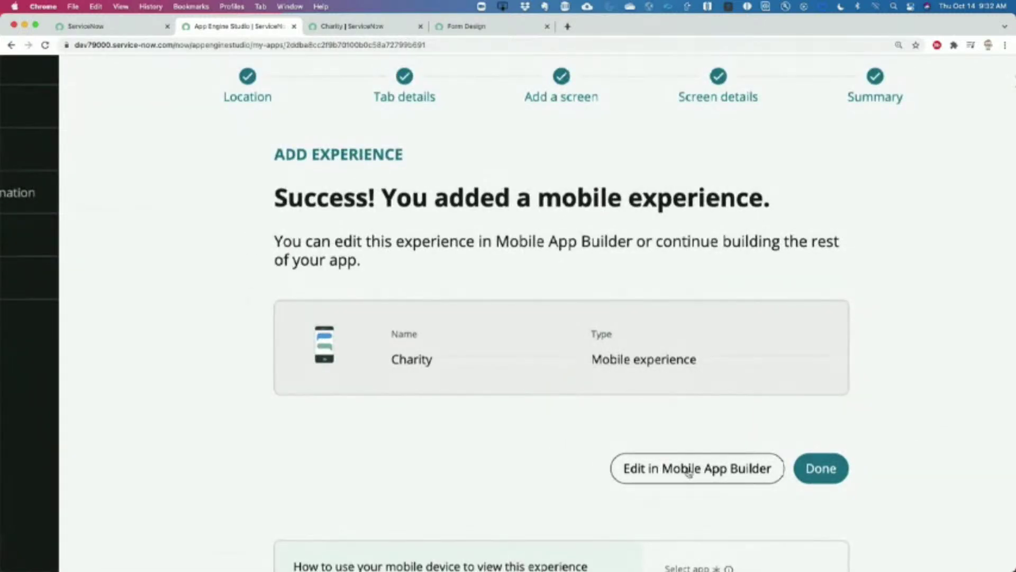
left_click(688, 472)
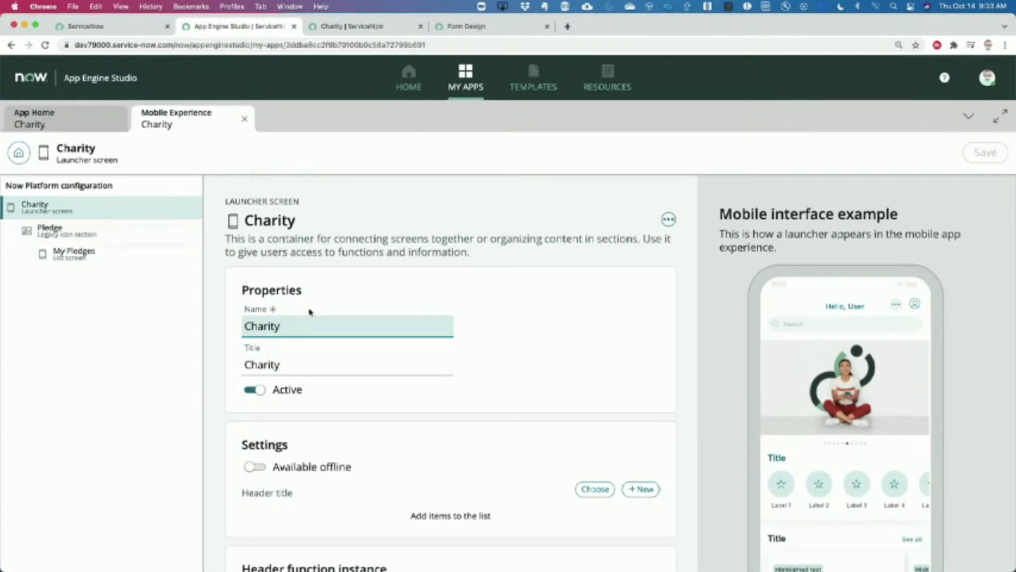
scroll(323, 314, "down", 10)
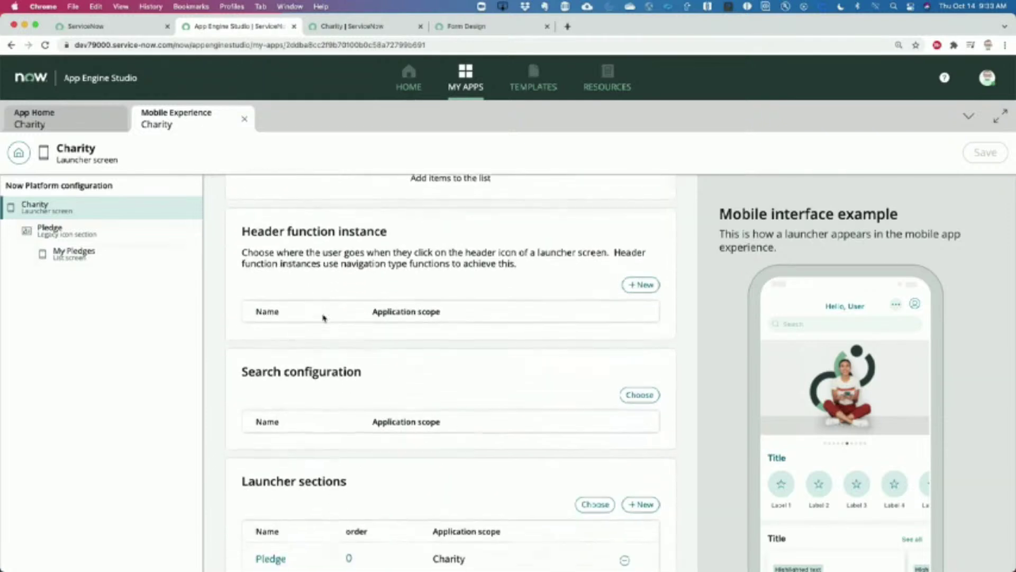
left_click(73, 254)
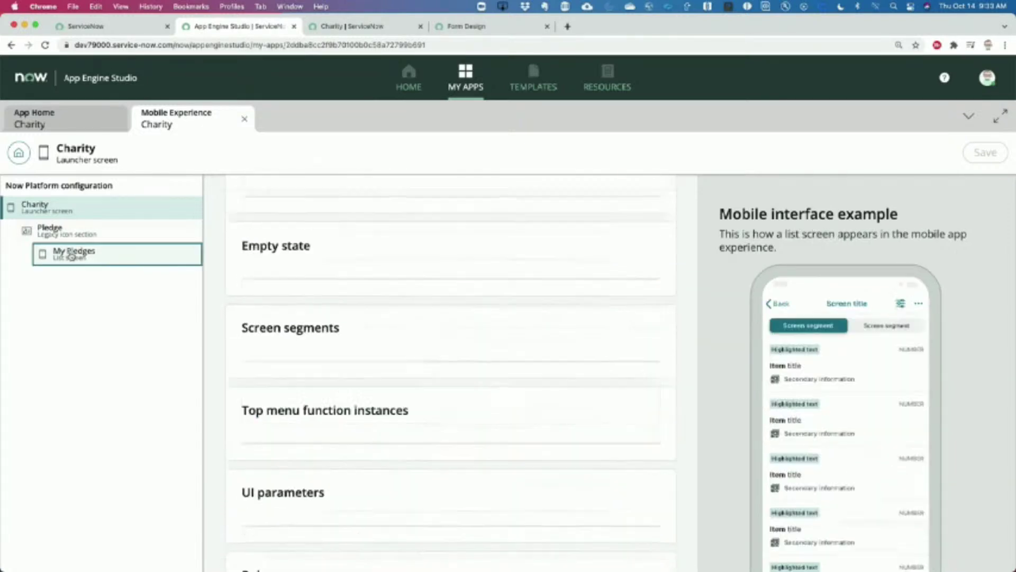
scroll(392, 404, "down", 3)
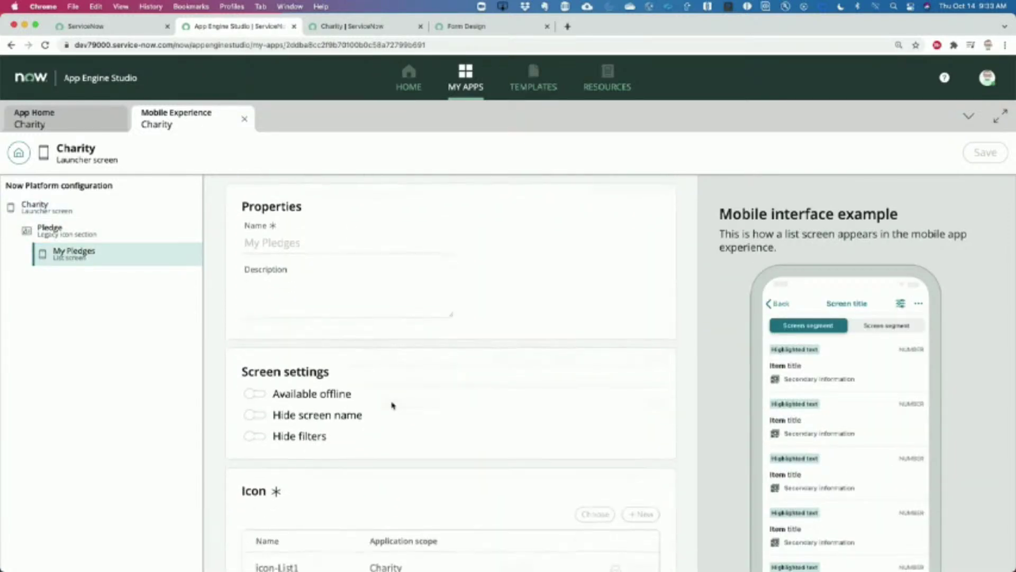
scroll(393, 404, "down", 15)
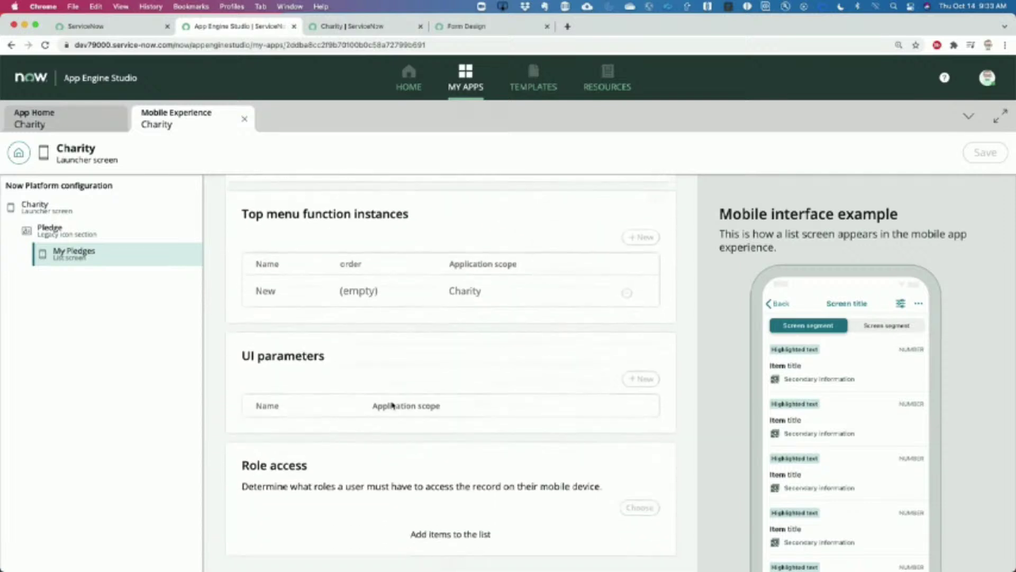
scroll(392, 404, "up", 12)
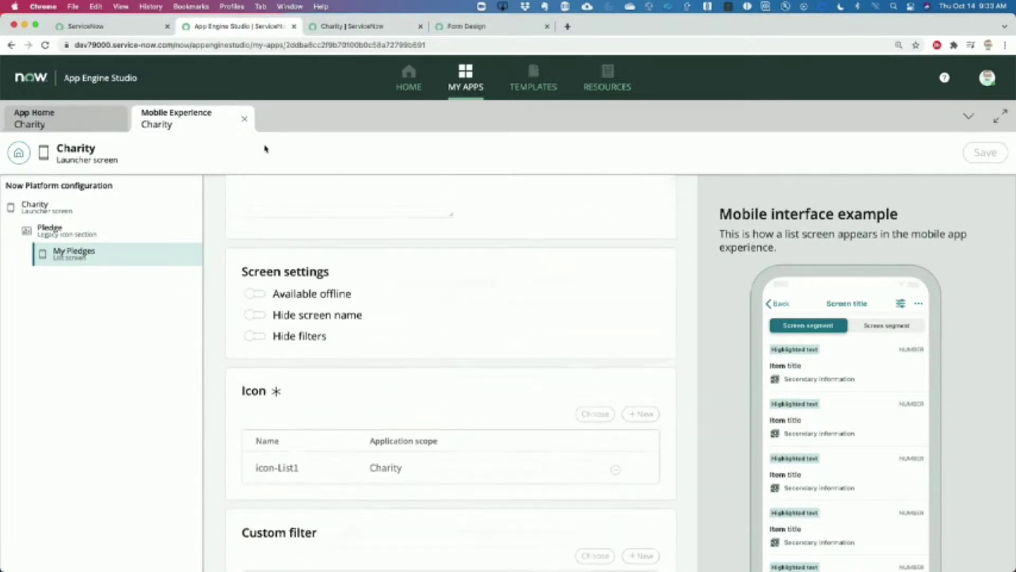
scroll(849, 408, "down", 3)
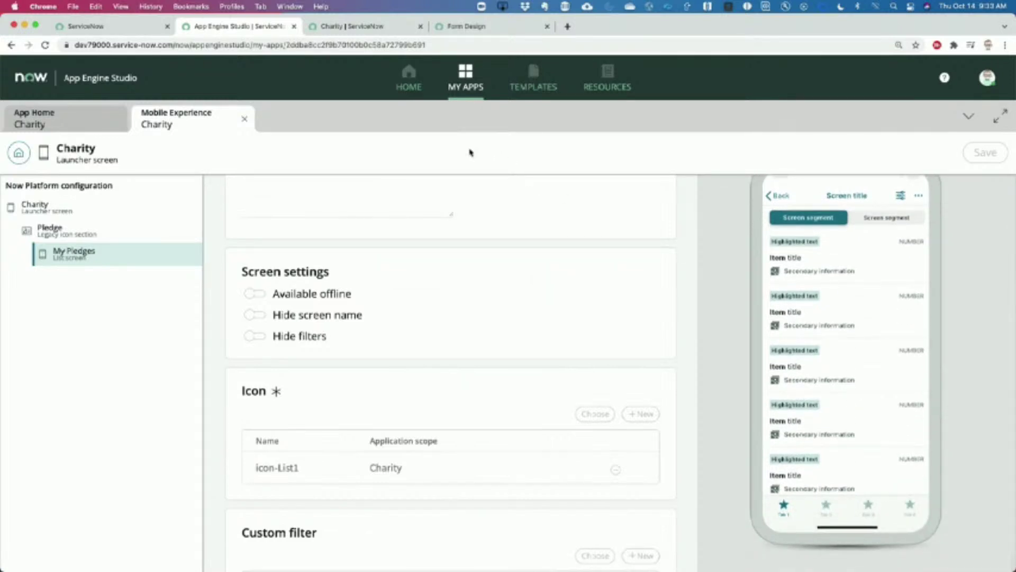
Switch to AirDroid Cast to view the Charity pledges on the mirrored phone, then return to Chrome.
key("super+Tab")
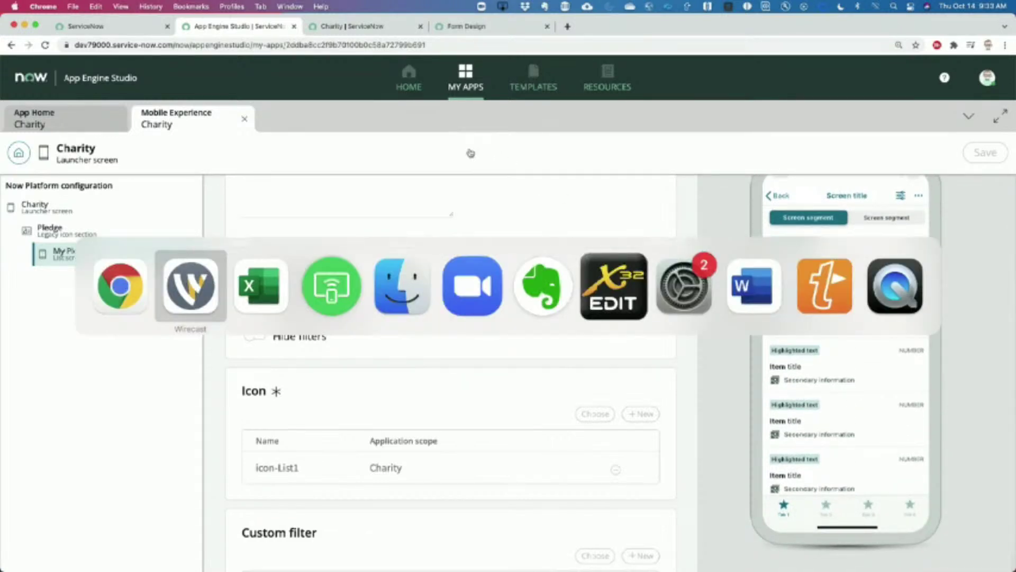
key("super+Tab")
key("super+Tab")
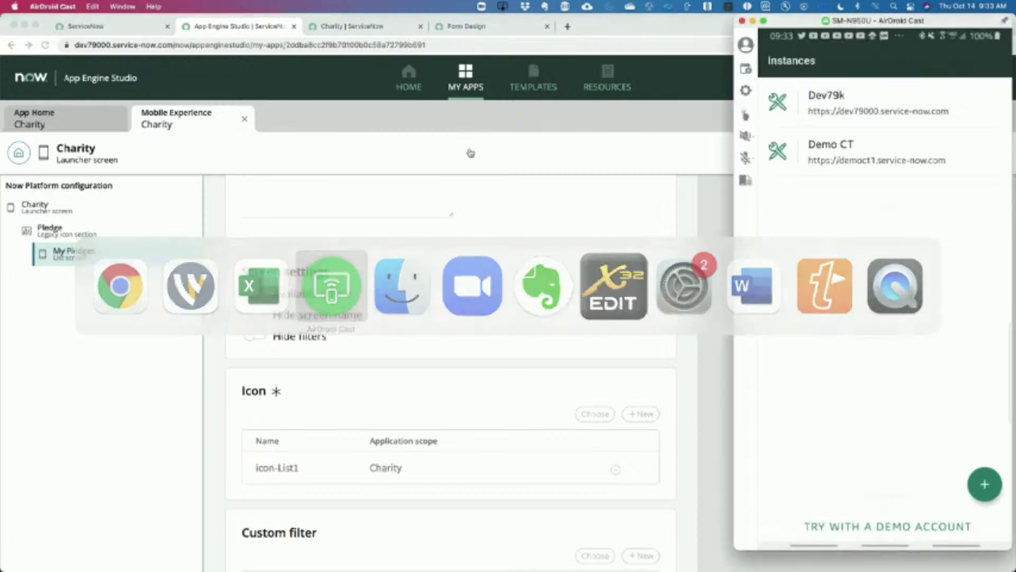
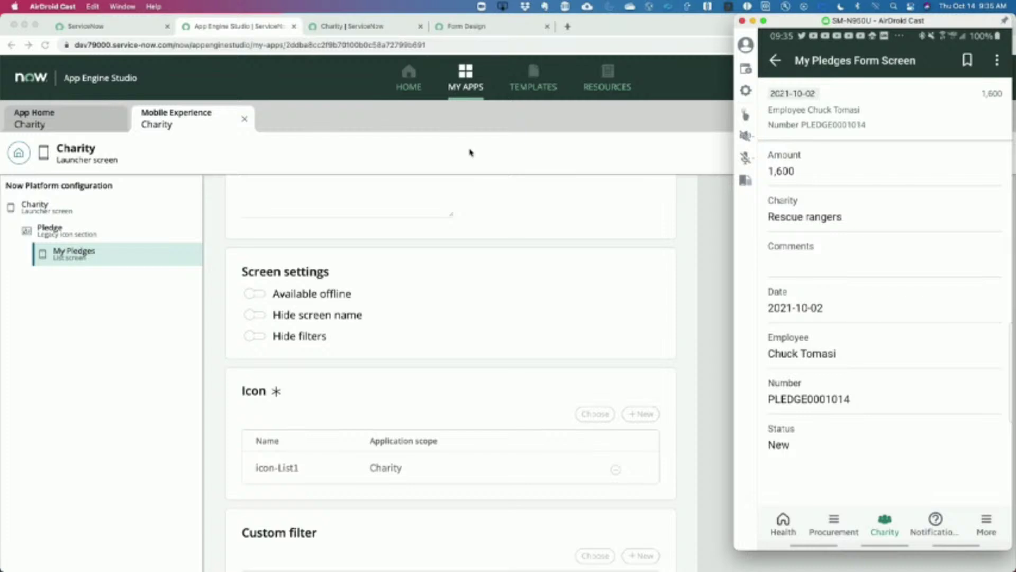
left_click(439, 161)
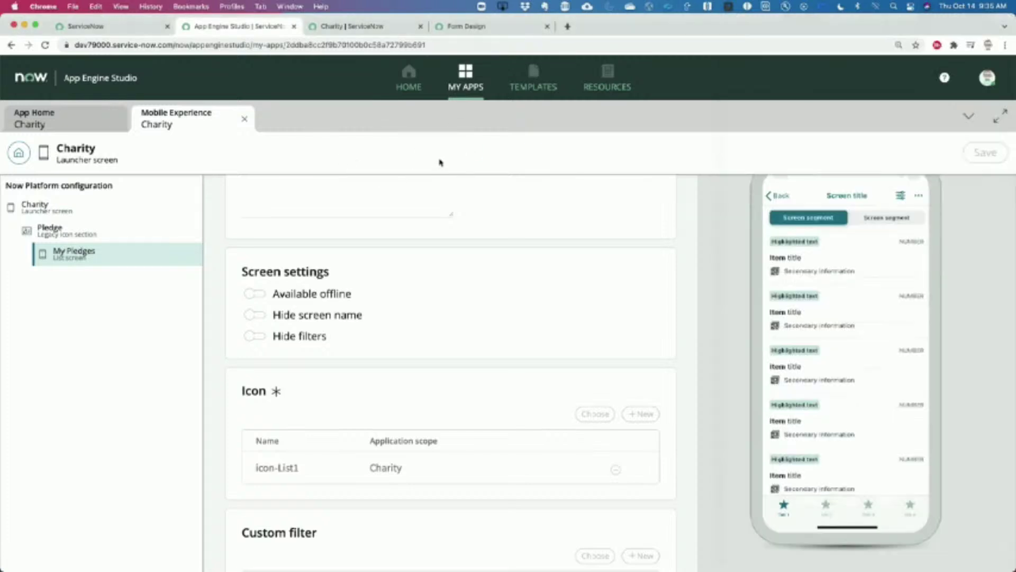
Close the mobile experience editor and start a new automation for the Charity app, built from scratch.
left_click(244, 119)
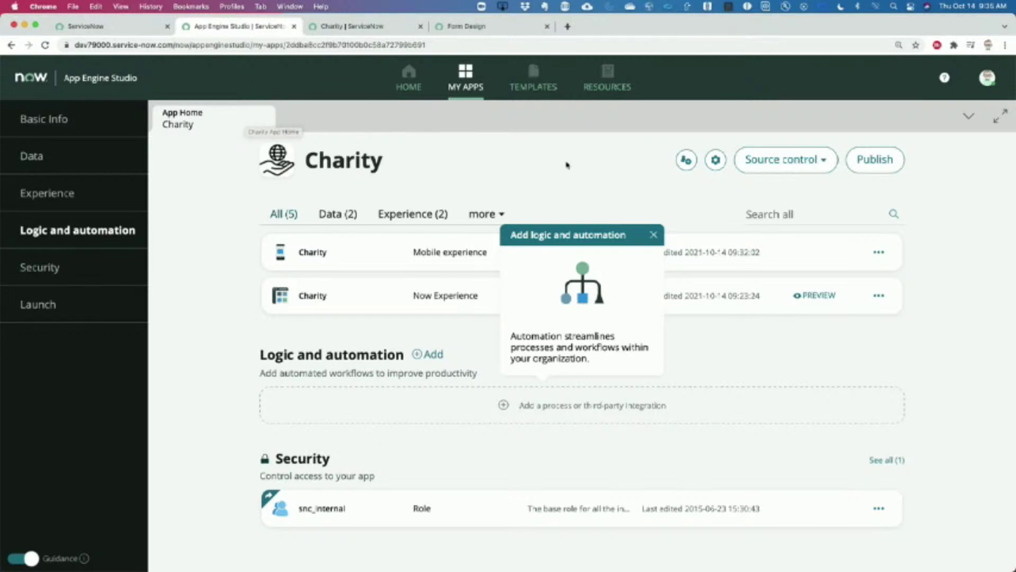
left_click(654, 235)
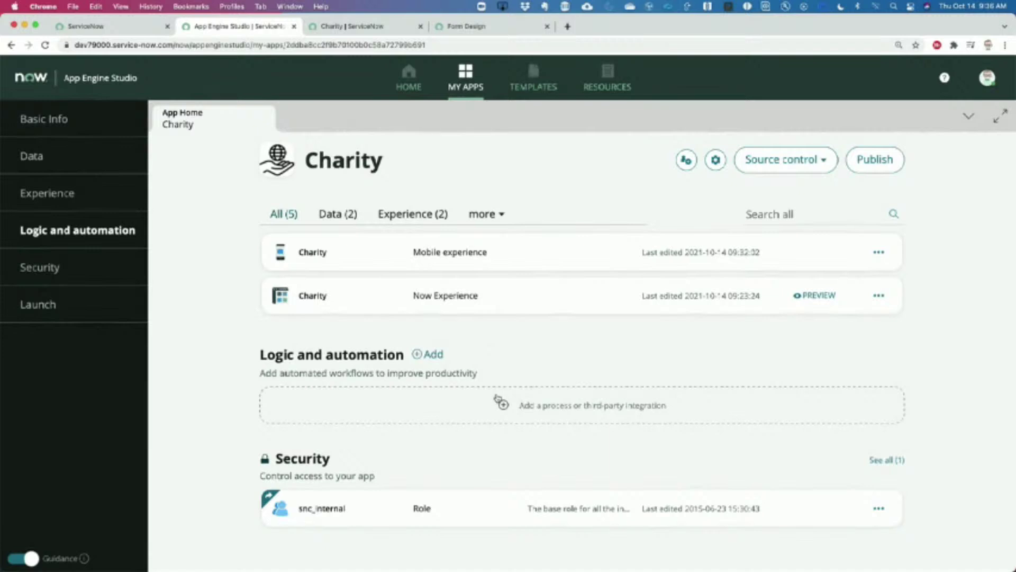
left_click(575, 405)
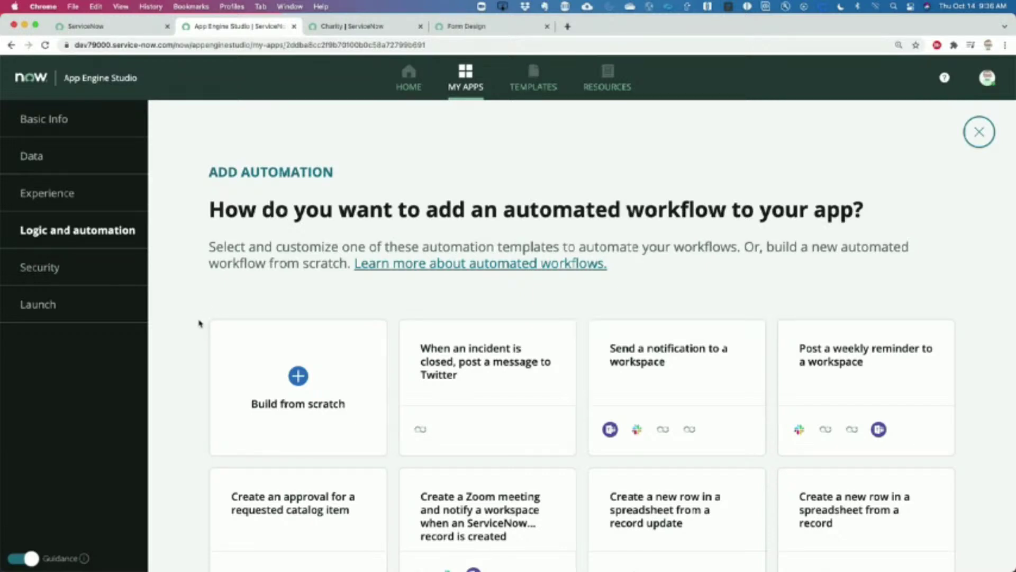
scroll(199, 323, "down", 5)
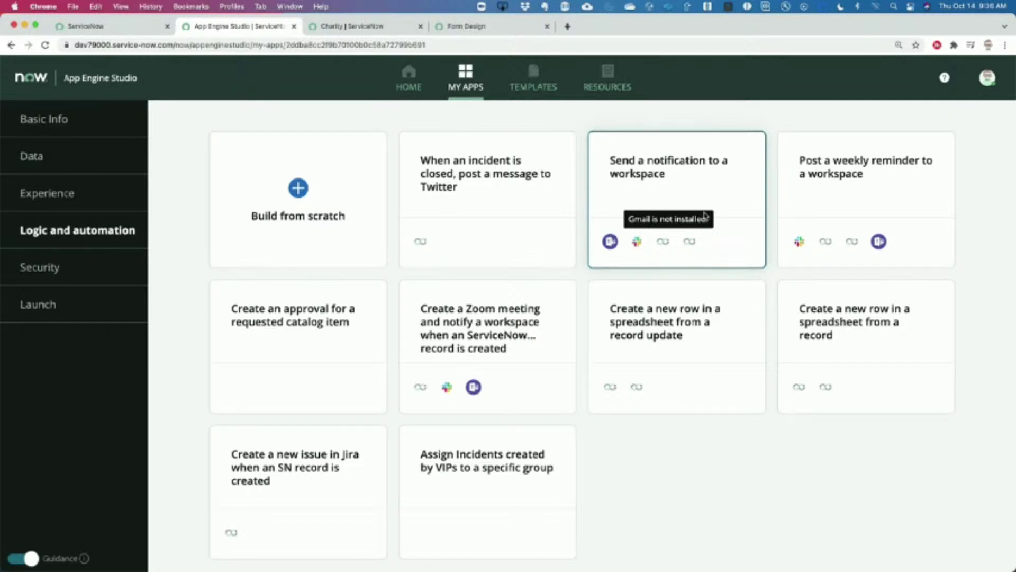
scroll(644, 332, "down", 1)
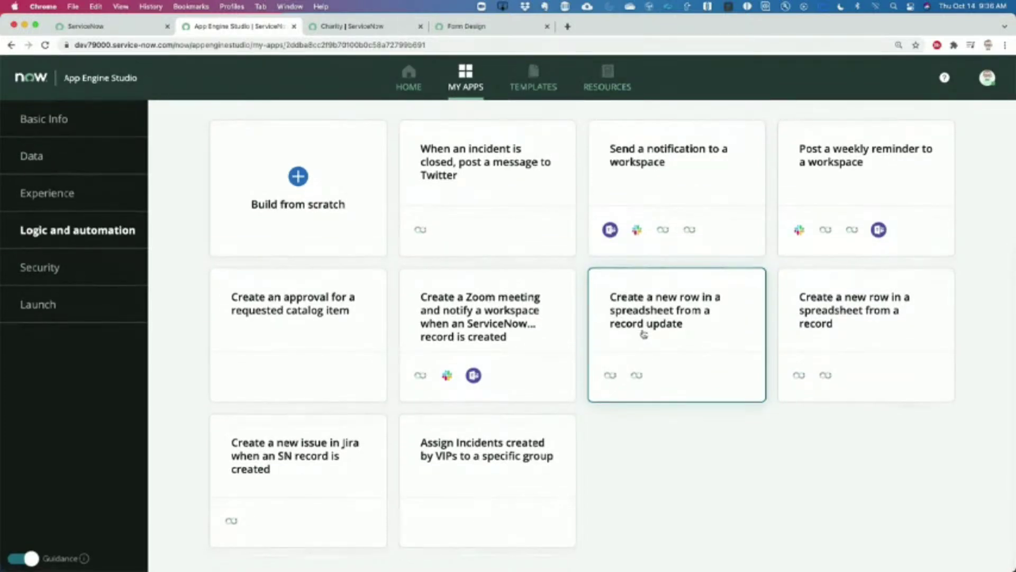
scroll(644, 332, "up", 4)
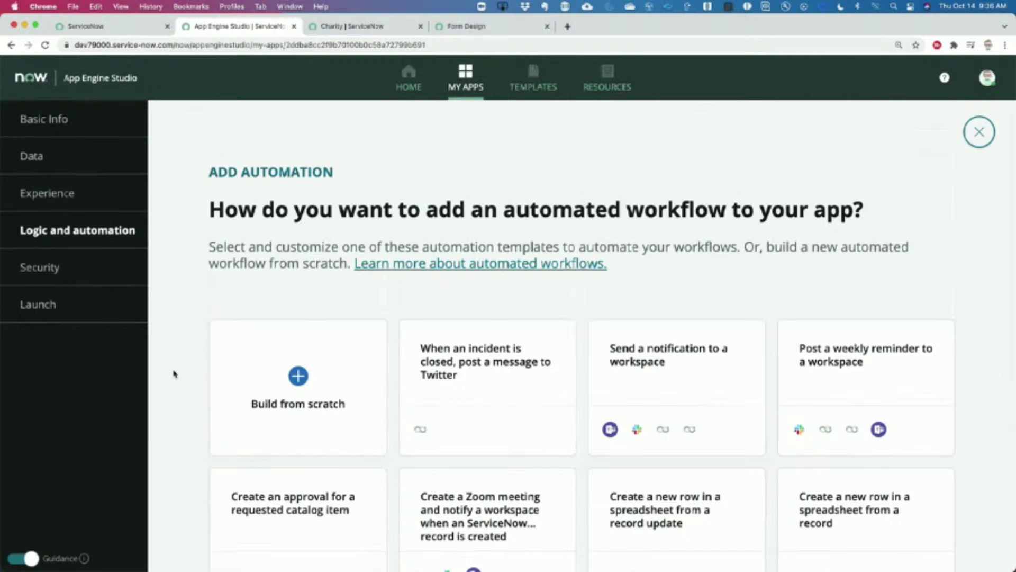
left_click(298, 377)
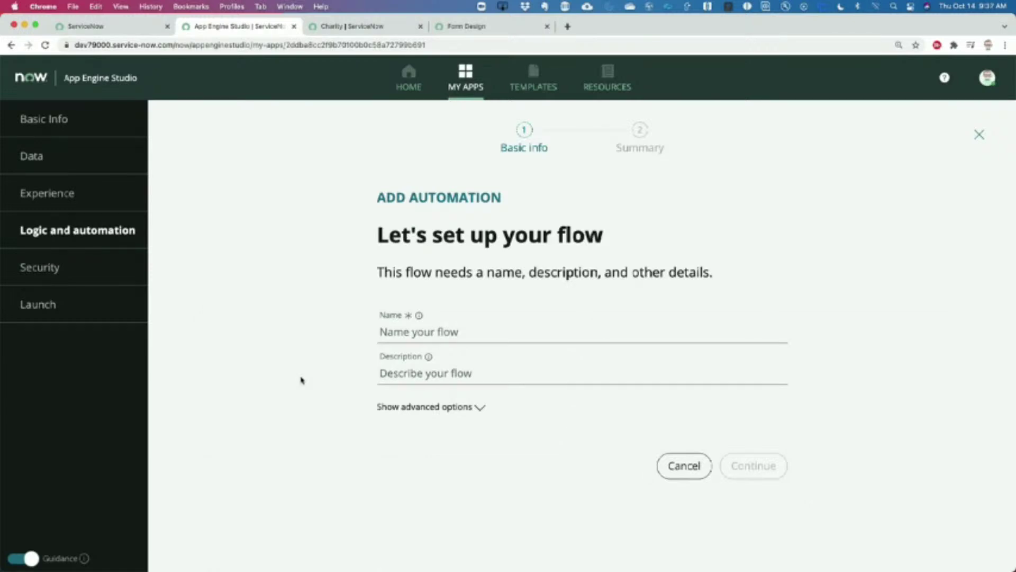
Name the flow "New charity pledge" and leave its description empty.
left_click(396, 333)
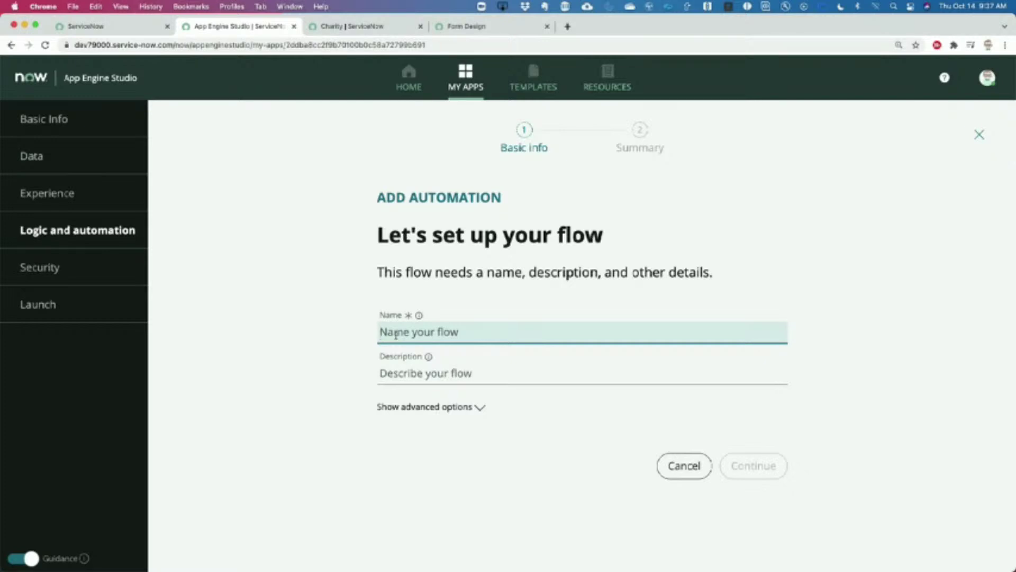
type("New")
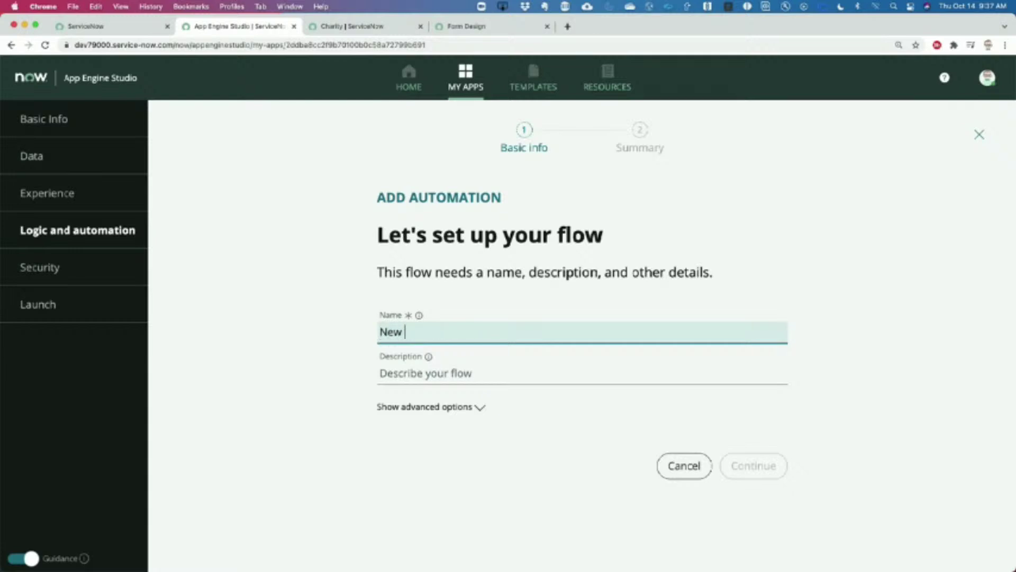
type(" charity pledge")
left_click(405, 377)
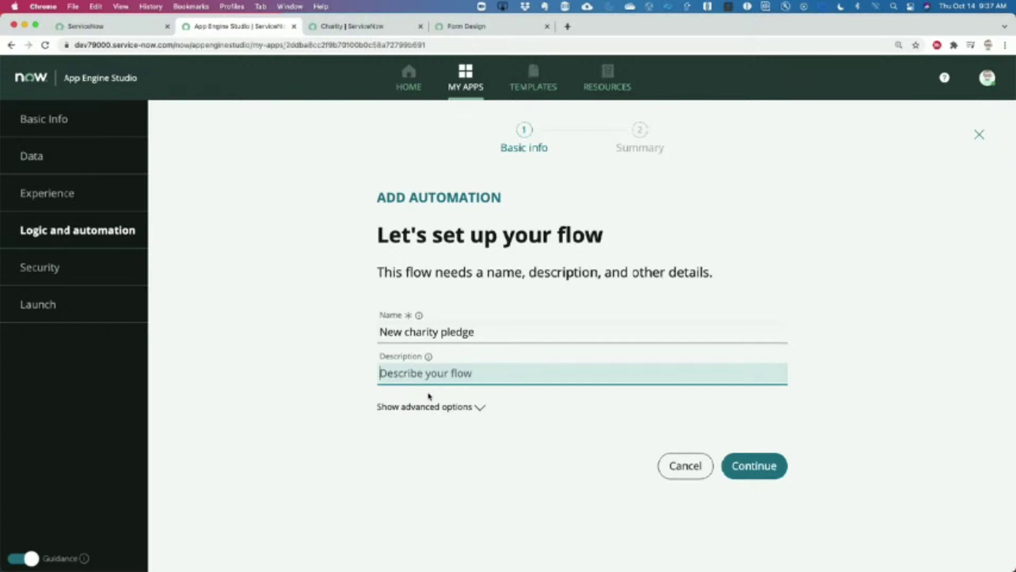
Set the flow to run as System User in the advanced options, create it and open it for editing.
left_click(480, 408)
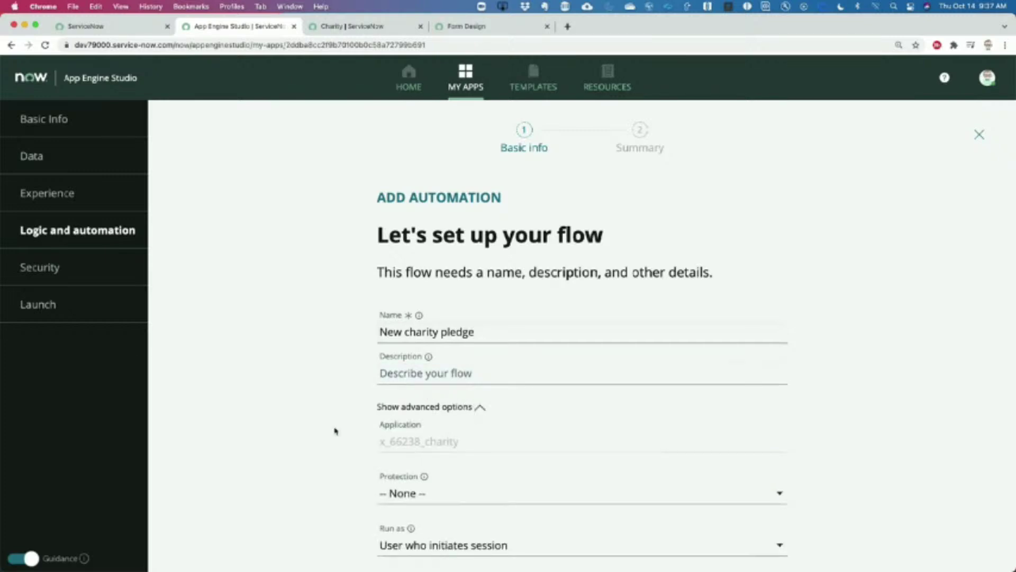
scroll(284, 447, "down", 3)
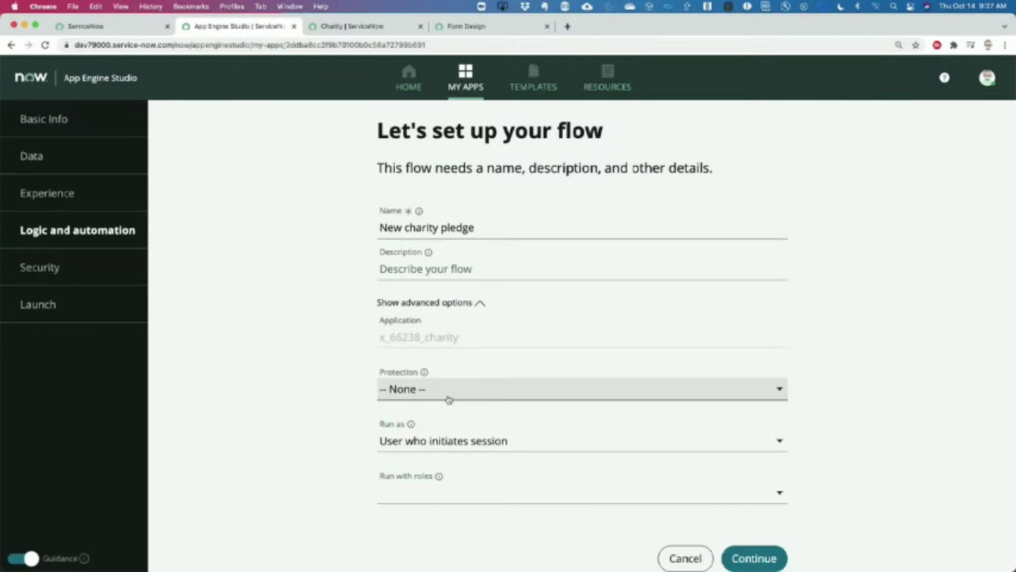
left_click(419, 443)
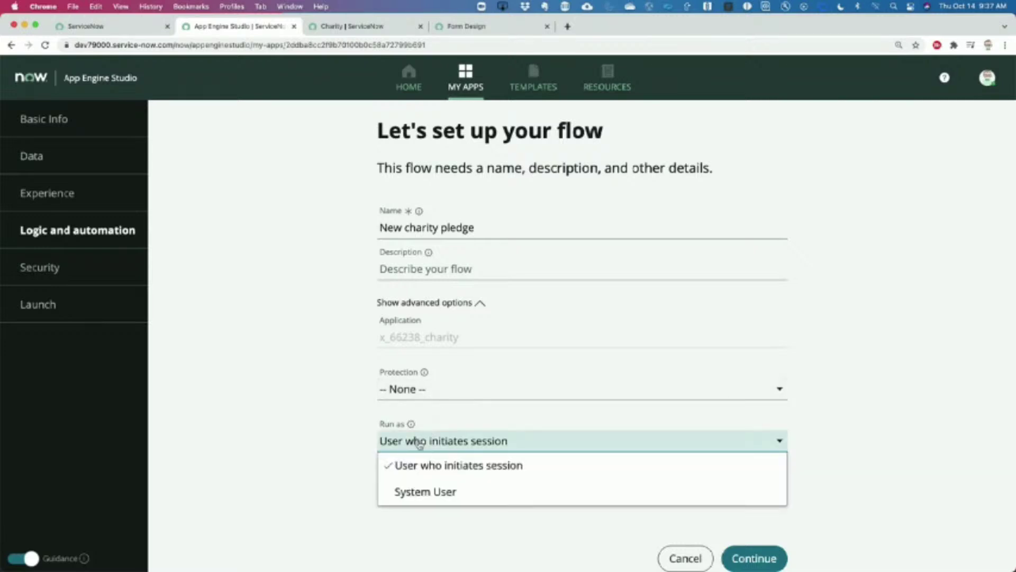
left_click(416, 493)
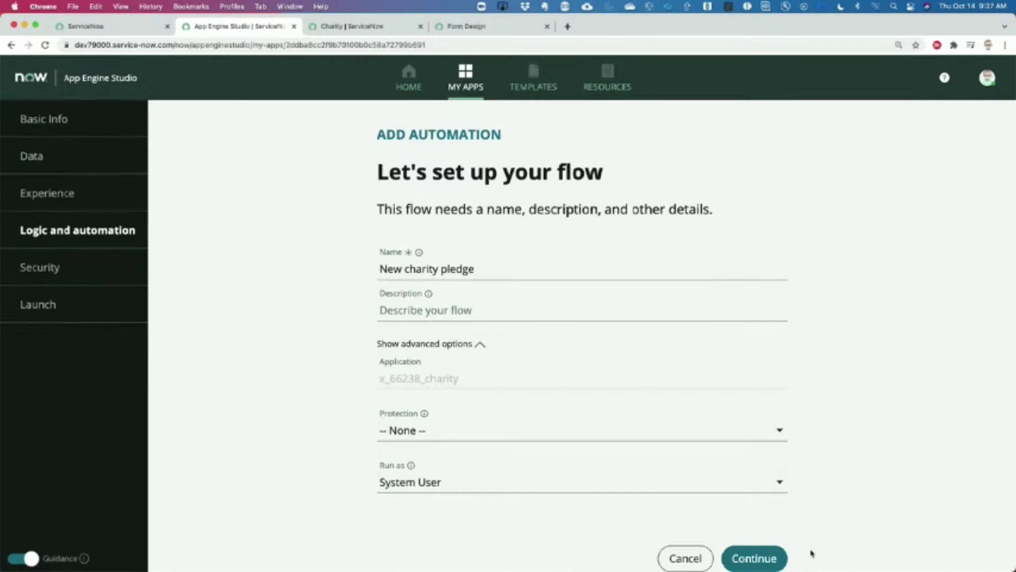
left_click(763, 562)
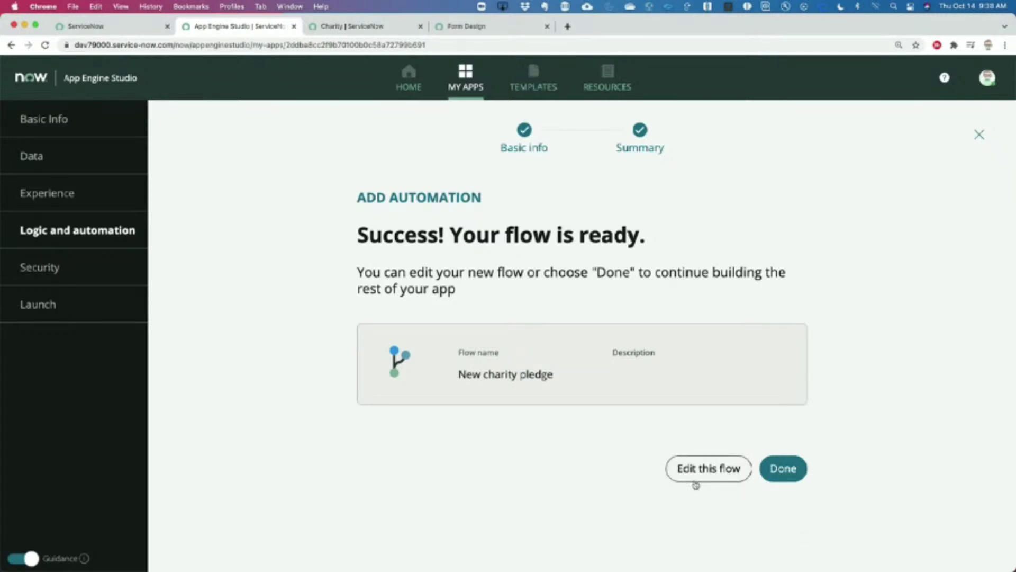
left_click(713, 470)
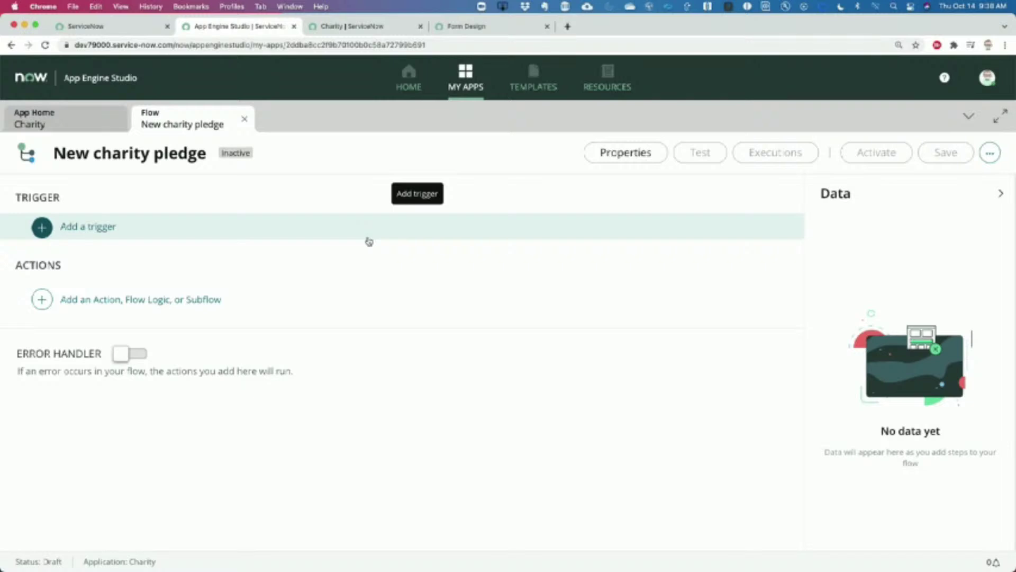
Add a record Created trigger on the Pledge table without filters and save the flow.
left_click(84, 228)
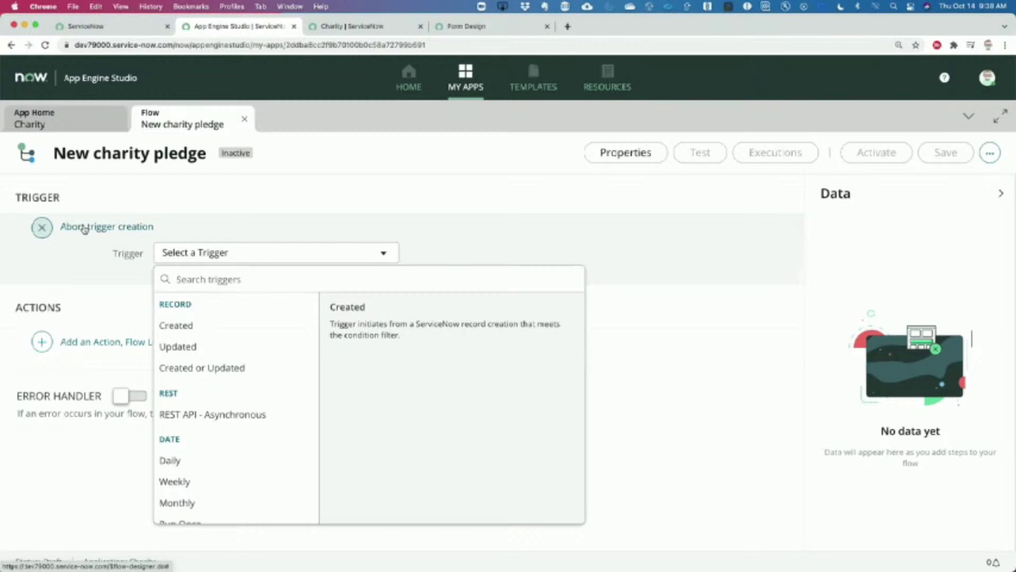
left_click(174, 331)
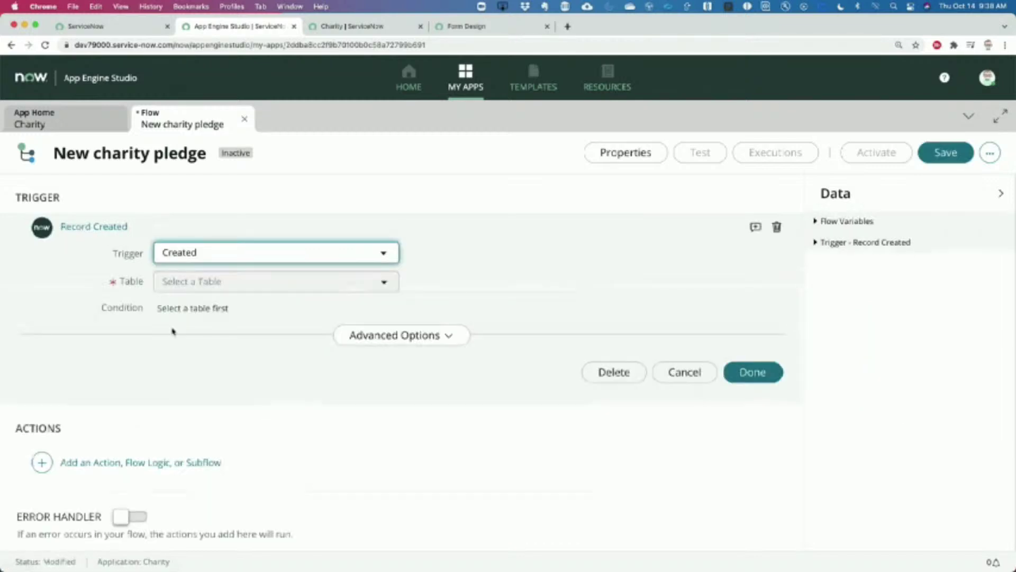
left_click(196, 284)
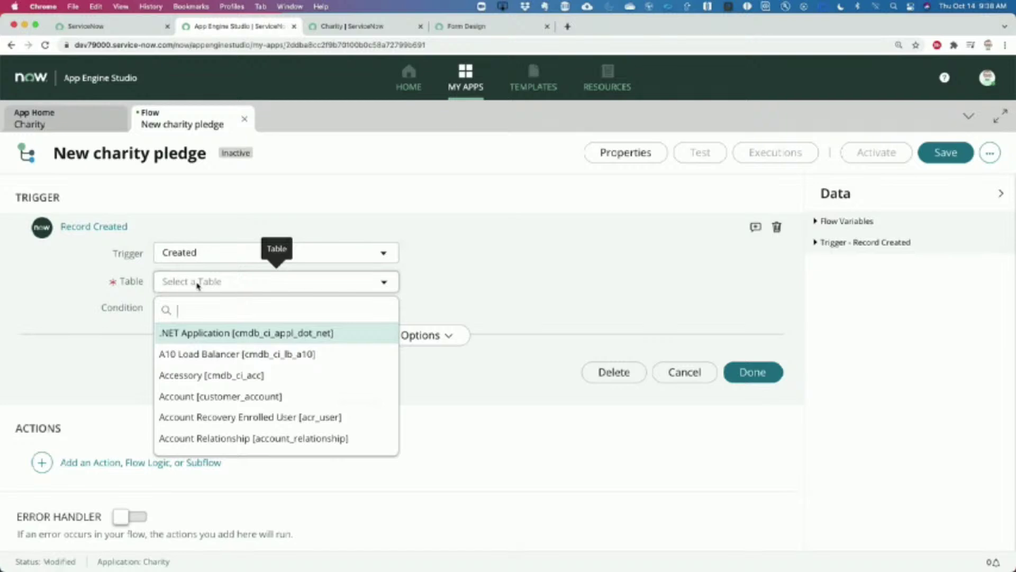
type("pledge")
left_click(195, 339)
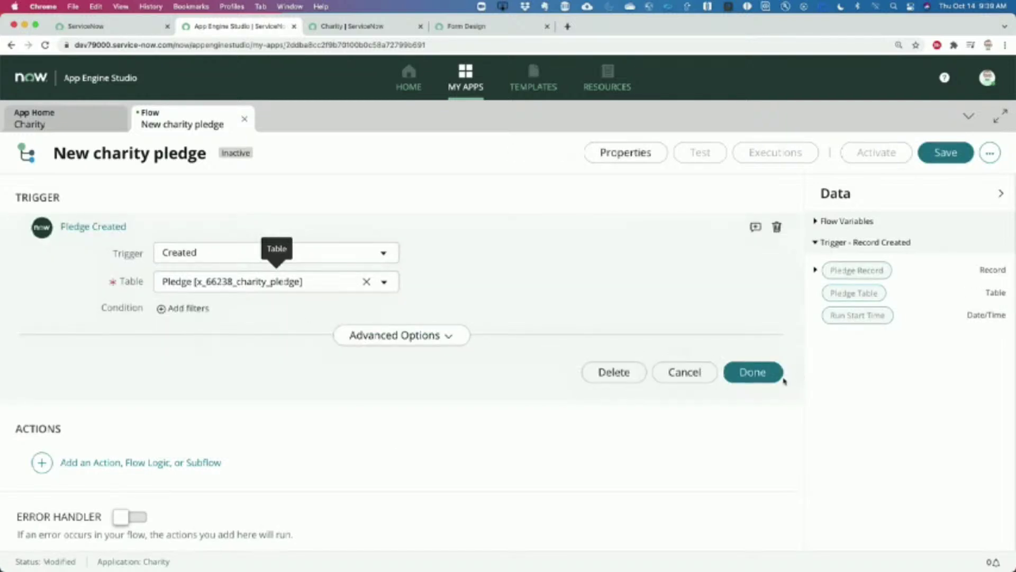
left_click(782, 376)
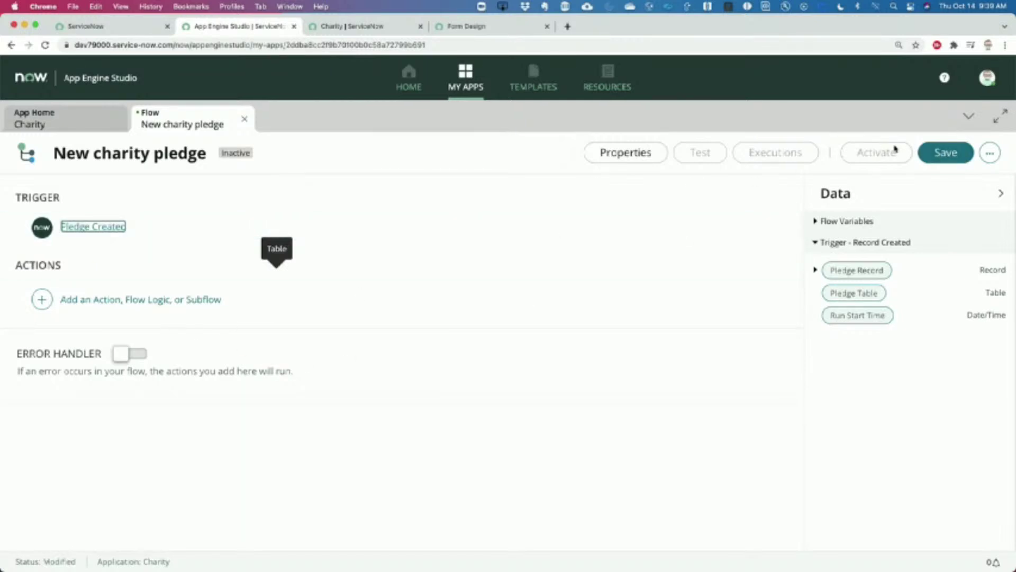
left_click(937, 154)
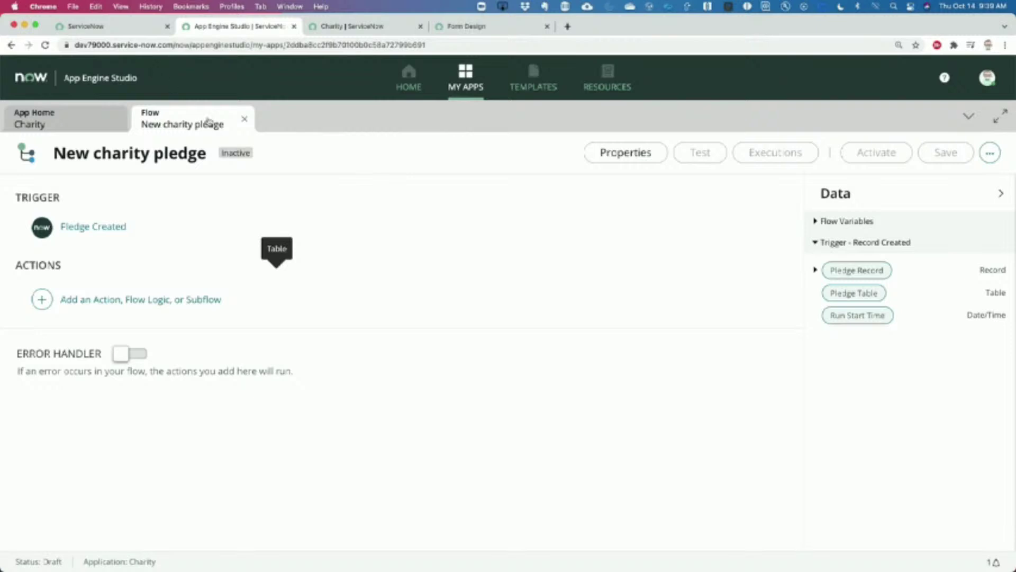
key("super+r")
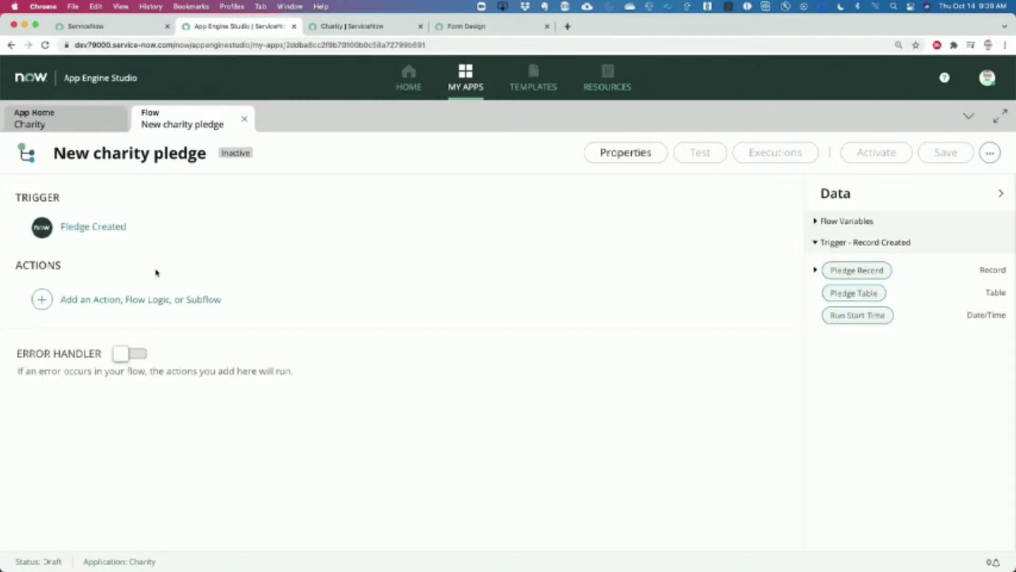
Add an If condition to the flow that checks whether the triggering Pledge Record's Amount is less than 100.
left_click(99, 302)
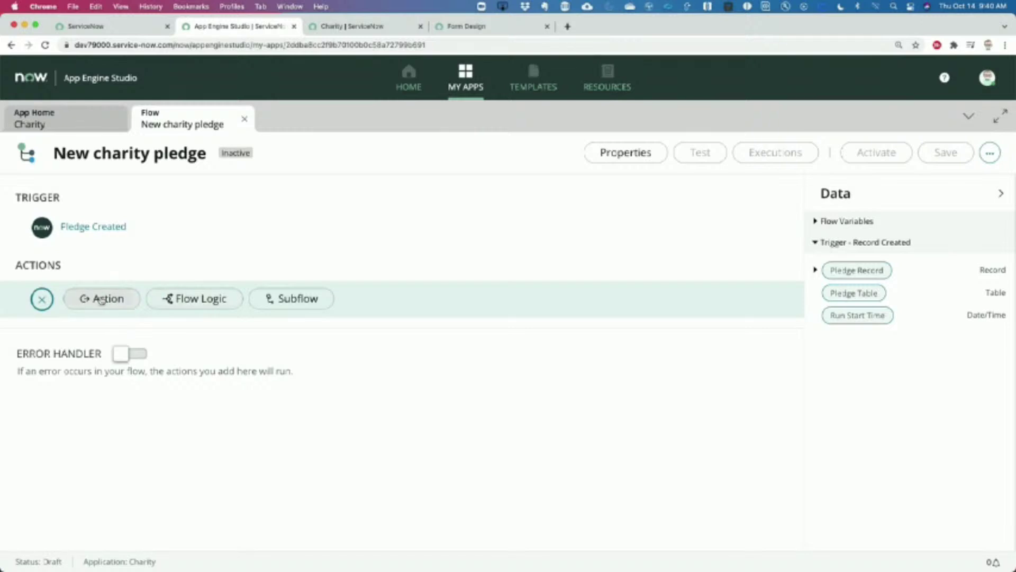
left_click(173, 302)
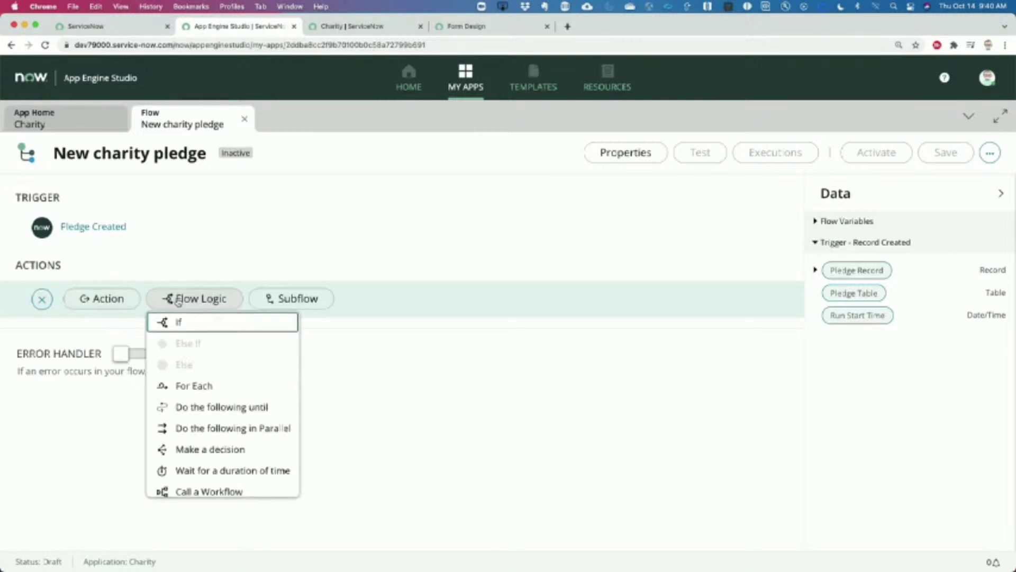
left_click(180, 321)
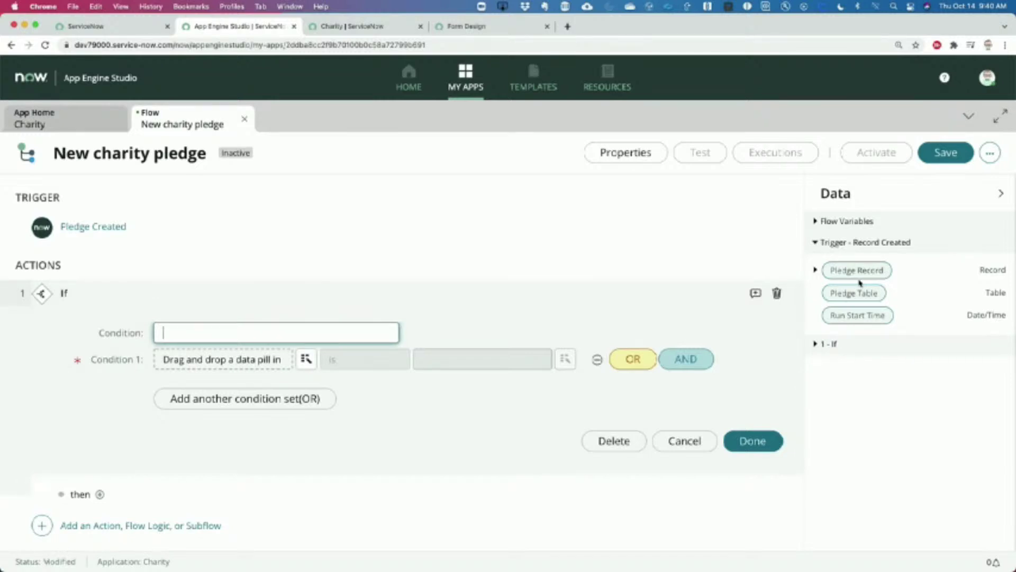
left_click(816, 272)
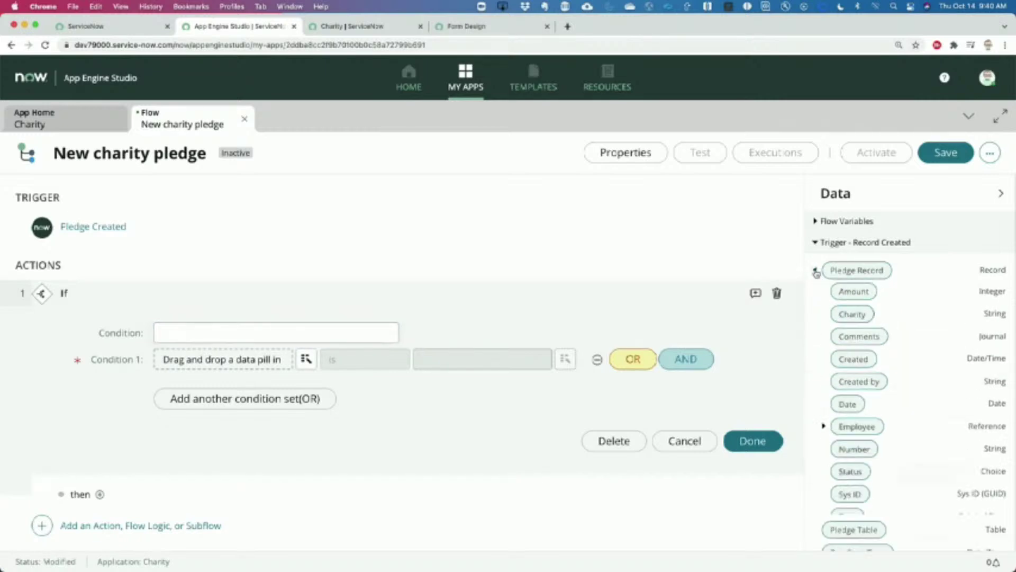
left_click_drag(854, 295, 257, 364)
left_click(375, 363)
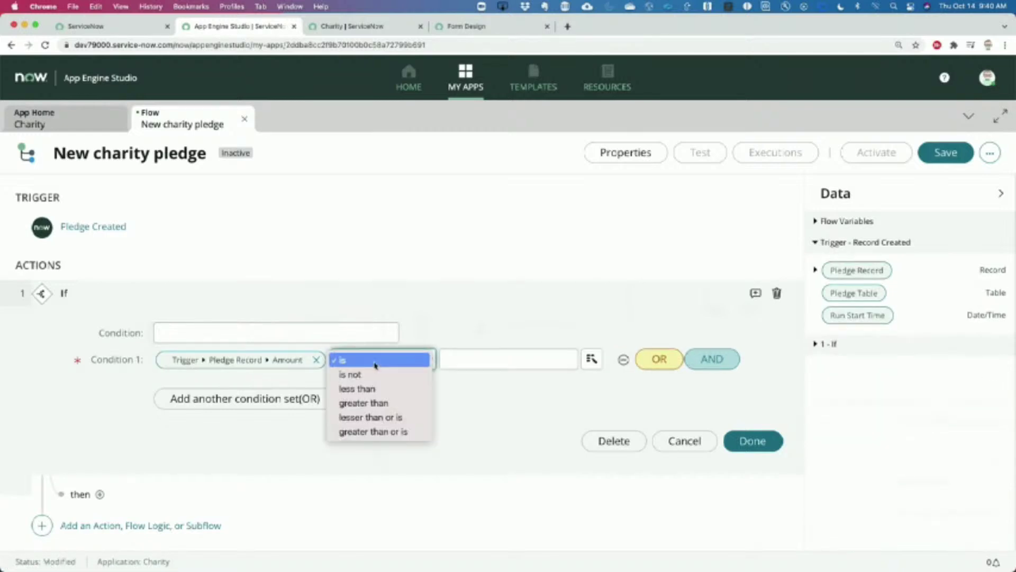
left_click(381, 394)
left_click(466, 360)
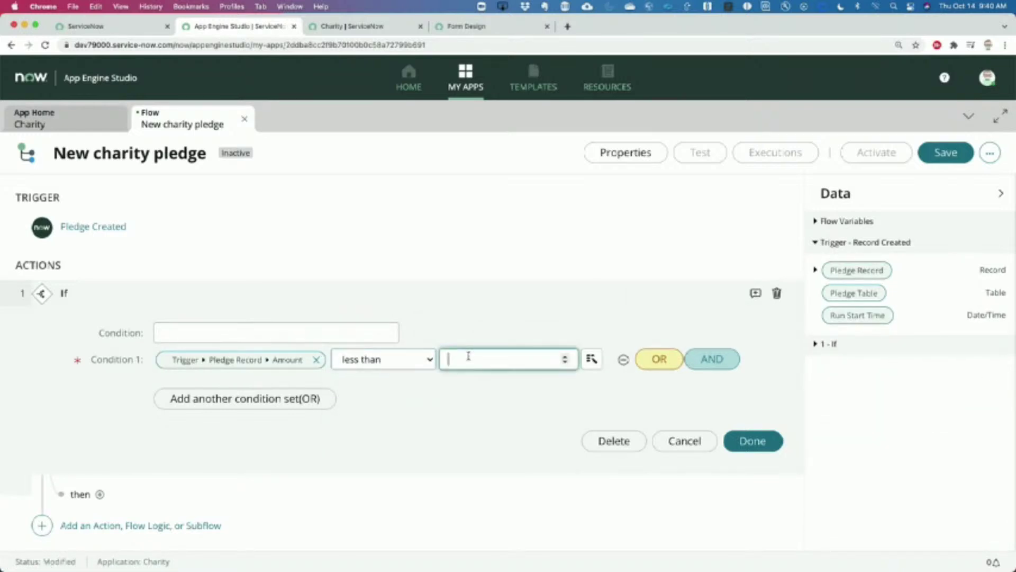
type("100")
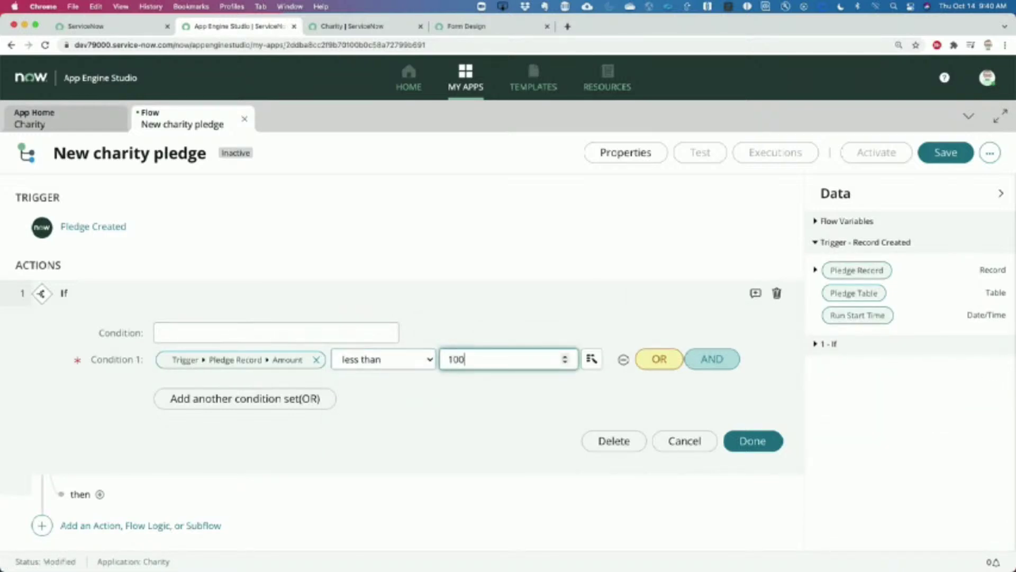
left_click(756, 441)
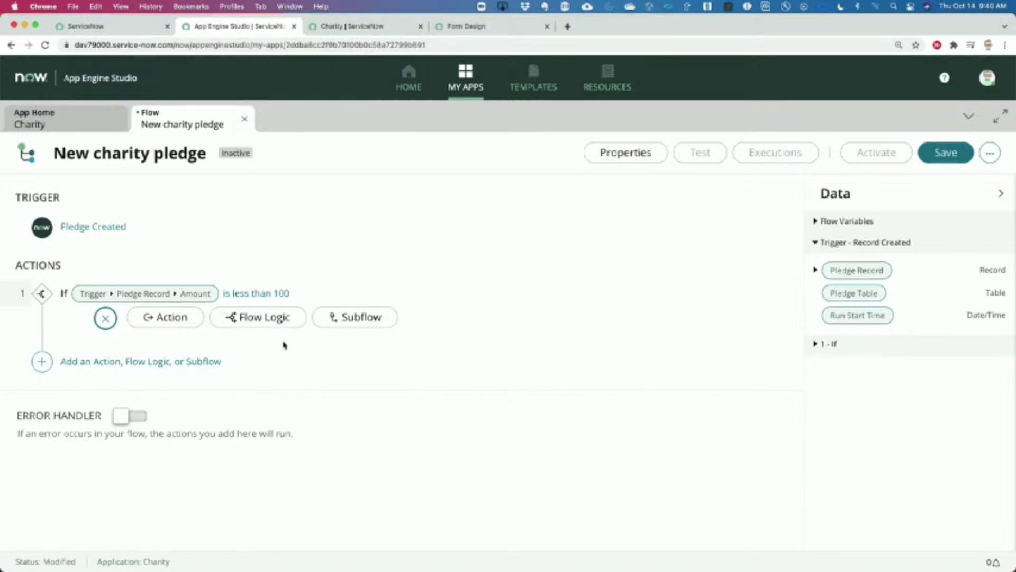
Add a ServiceNow Core Update Record action under the If branch, using the trigger's Pledge Record as its record.
left_click(162, 321)
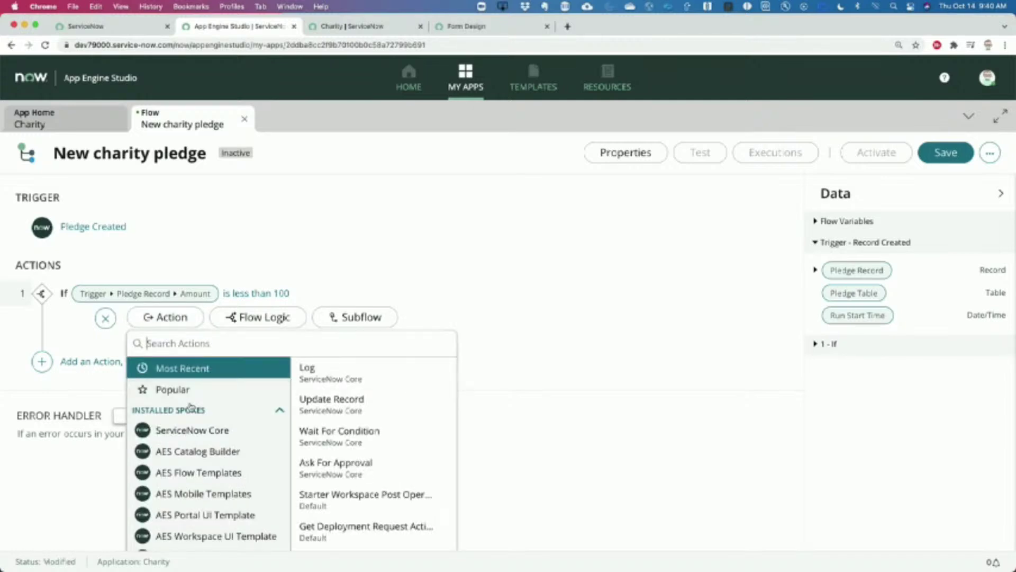
left_click(176, 431)
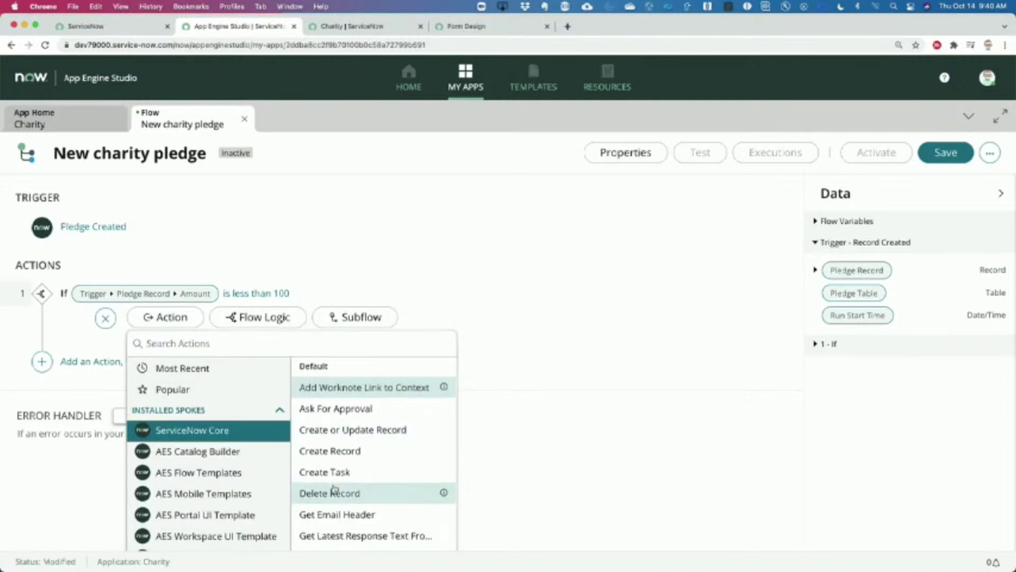
scroll(334, 488, "down", 10)
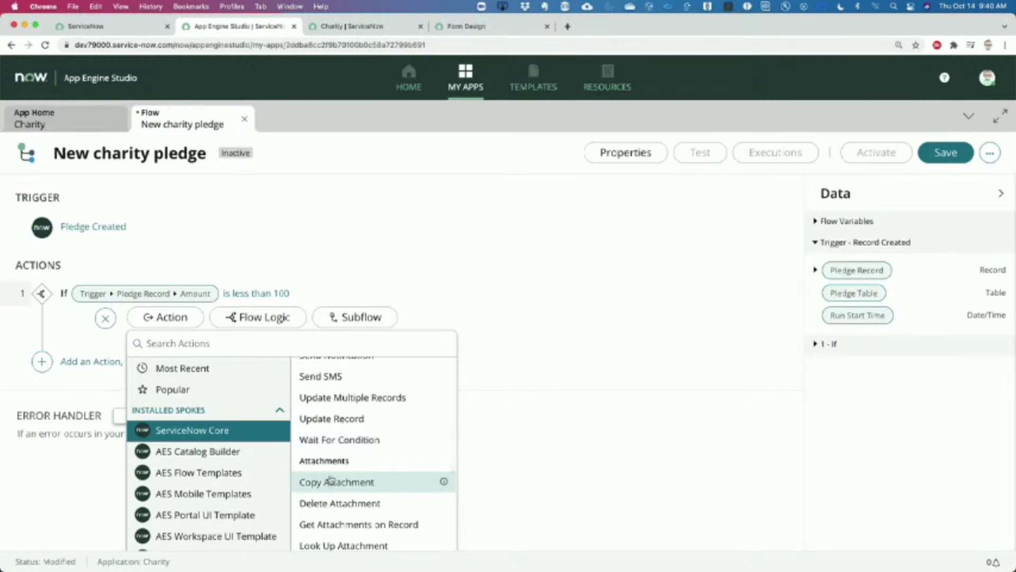
left_click(345, 420)
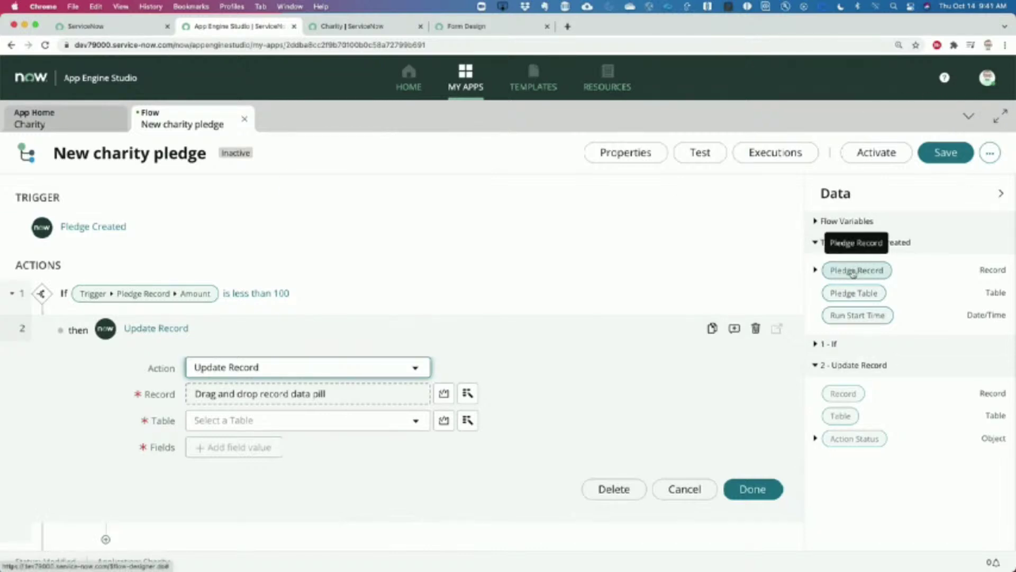
left_click_drag(852, 271, 249, 393)
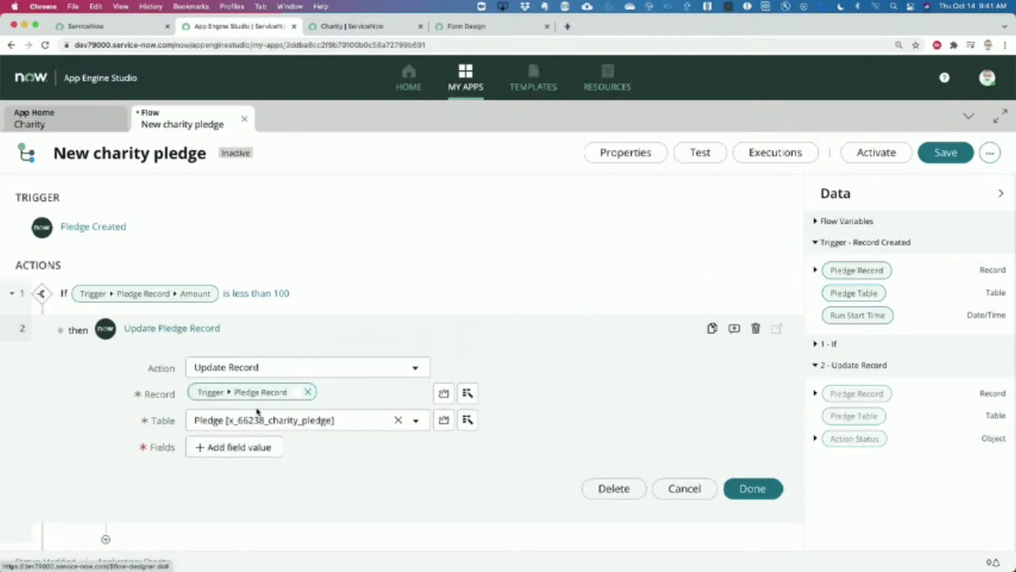
Add the Status field to the Update Record action and set its value to Complete.
left_click(238, 446)
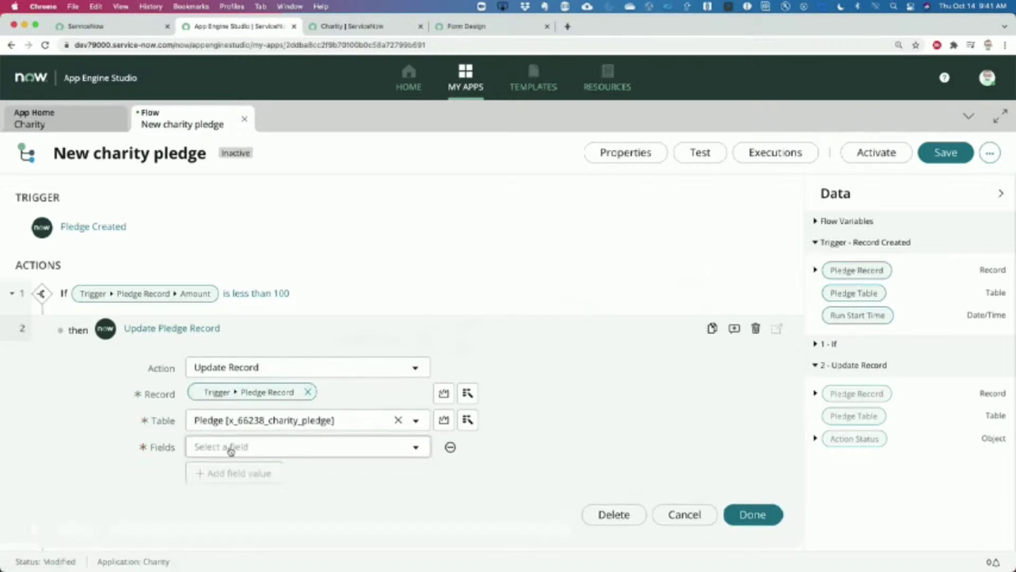
left_click(239, 446)
scroll(240, 392, "down", 1)
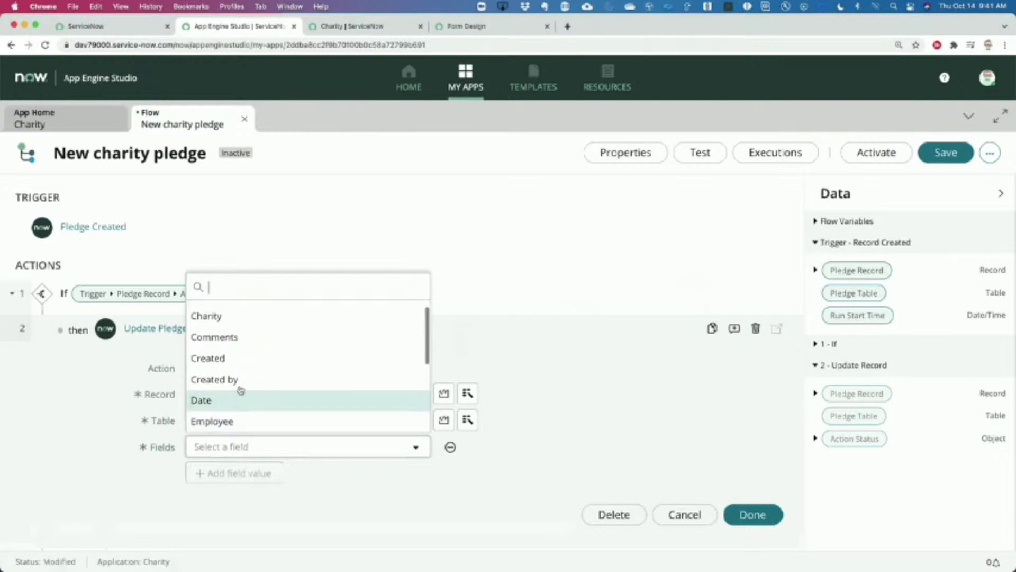
scroll(238, 400, "down", 2)
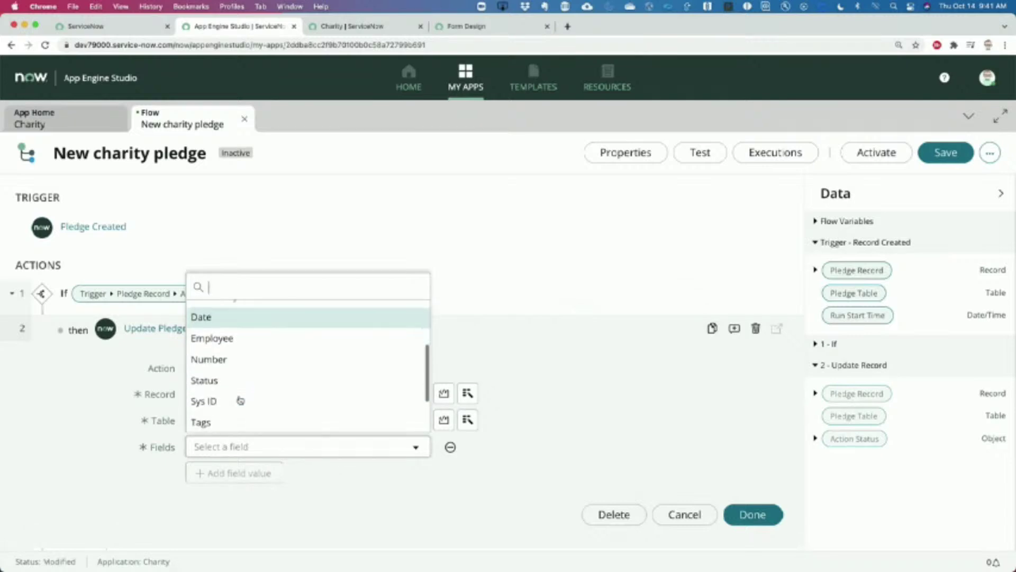
left_click(230, 381)
left_click(494, 450)
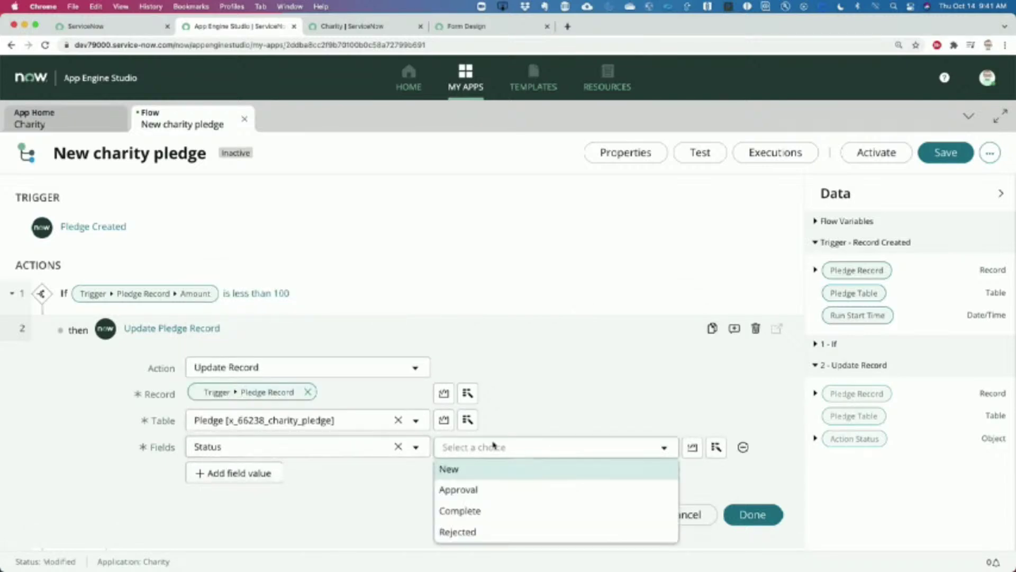
left_click(479, 512)
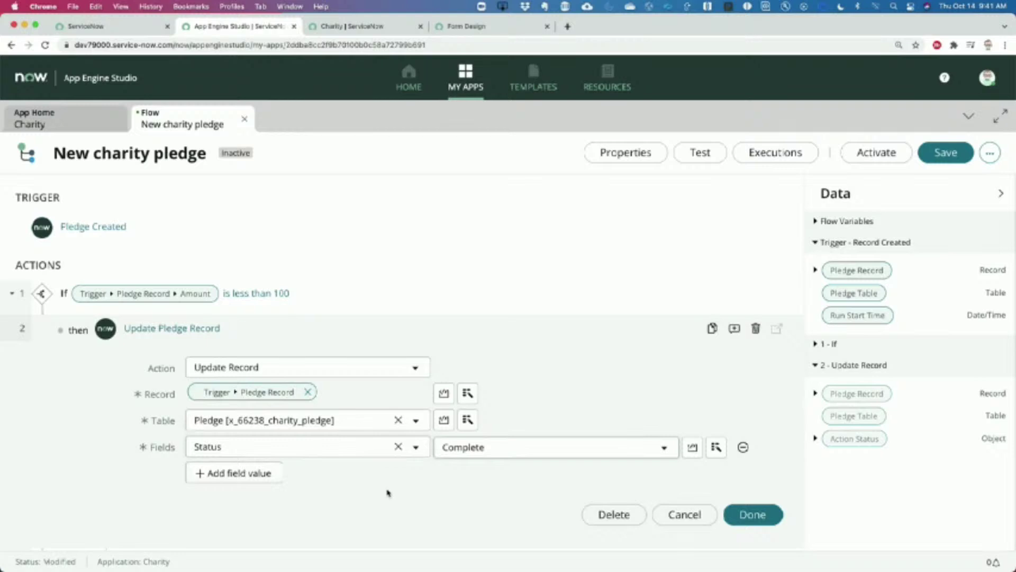
Add the Comments field with the value "Automatically approved. Amount < 100" and finish the Update Record action.
left_click(254, 472)
left_click(254, 472)
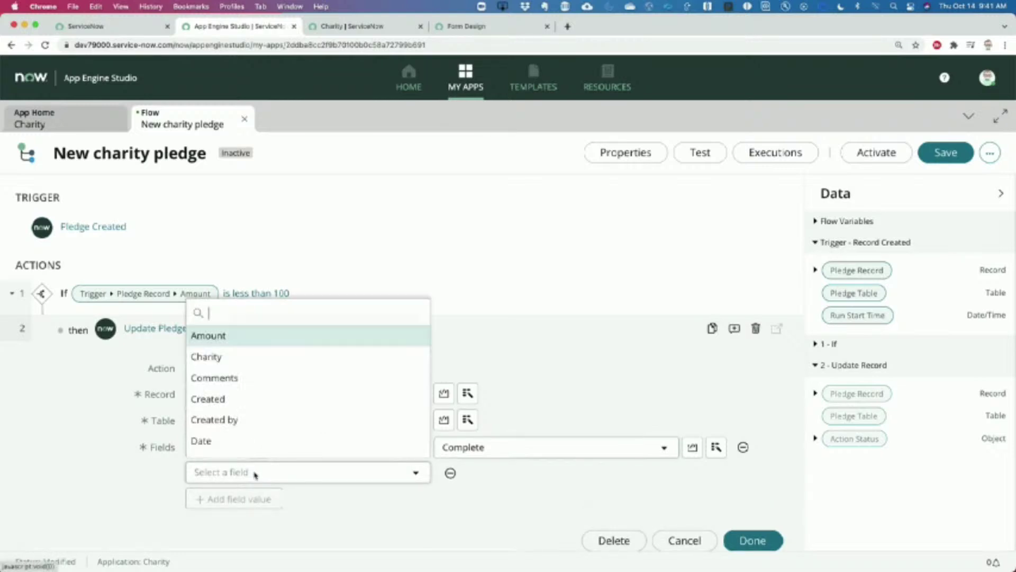
scroll(250, 424, "down", 1)
left_click(264, 364)
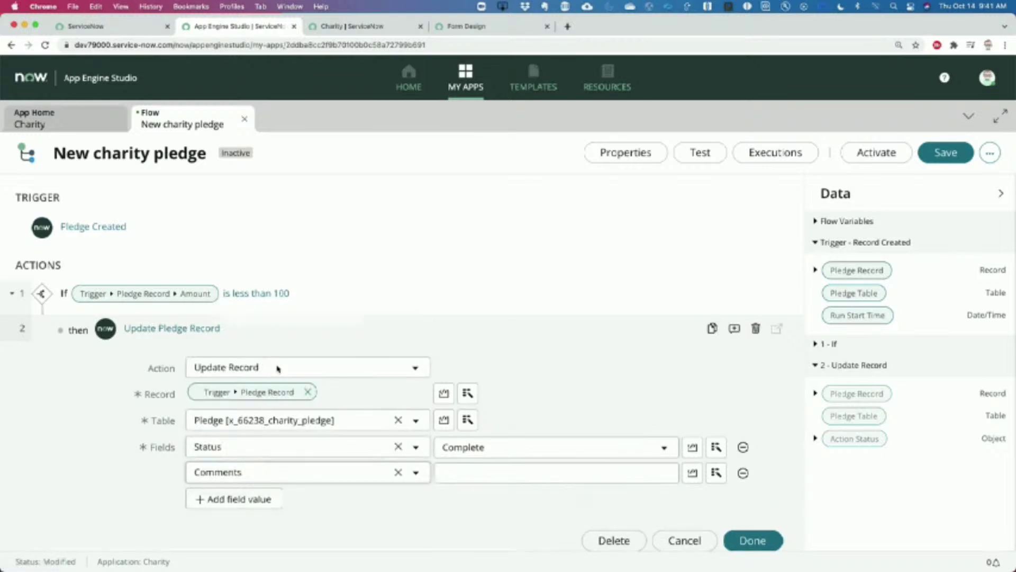
left_click(466, 475)
type("Automati")
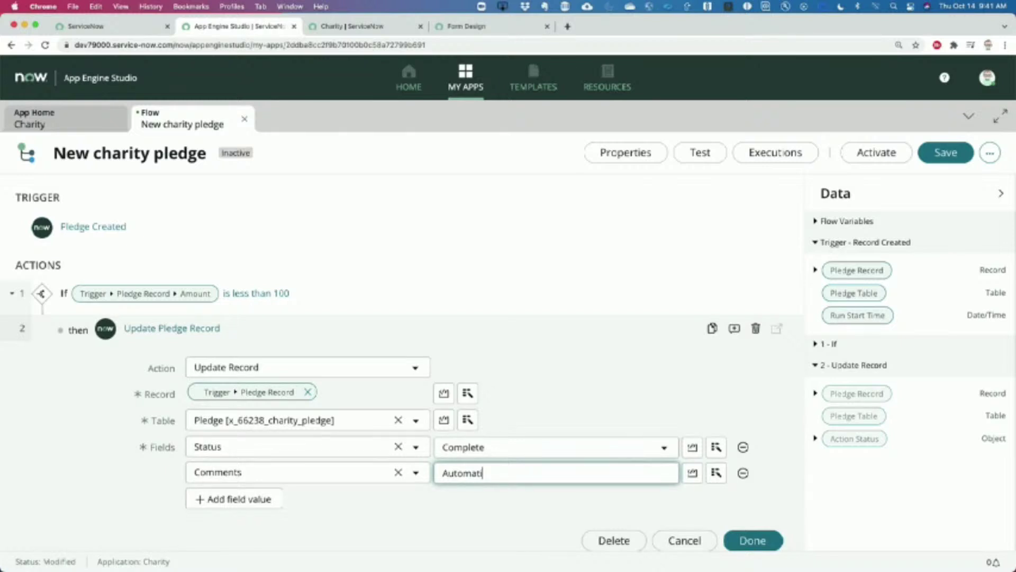
type("cally approved. Amount")
key("BackSpace")
key("BackSpace")
key("BackSpace")
key("BackSpace")
key("BackSpace")
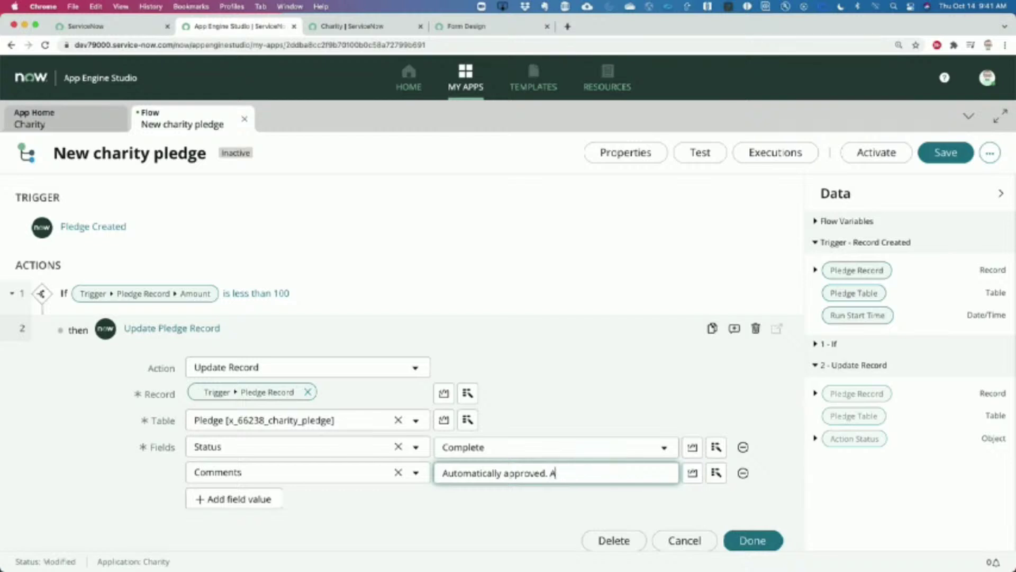
type("mount < 100")
left_click(749, 539)
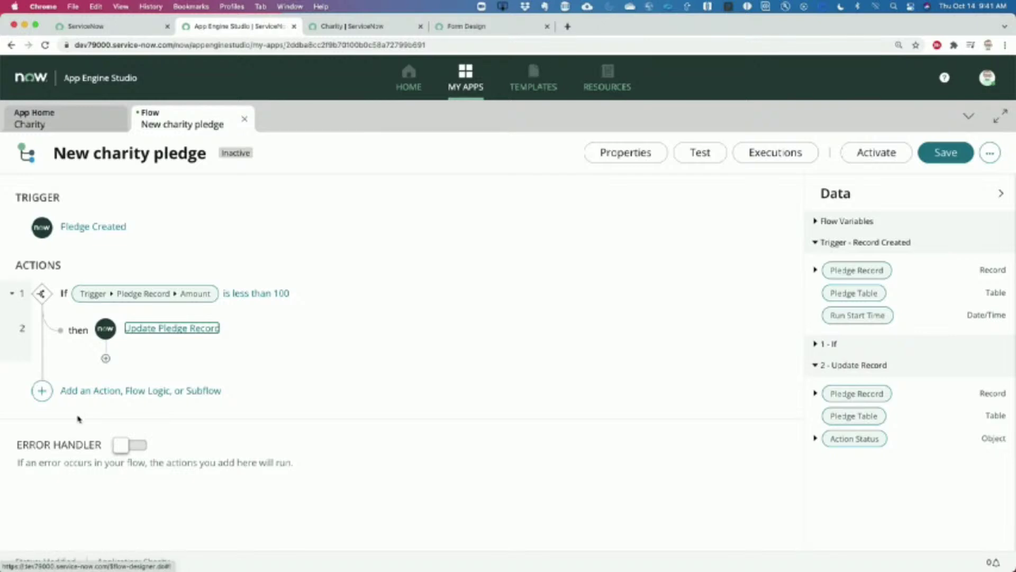
Add an Else branch after the If condition on the pledge amount.
left_click(42, 392)
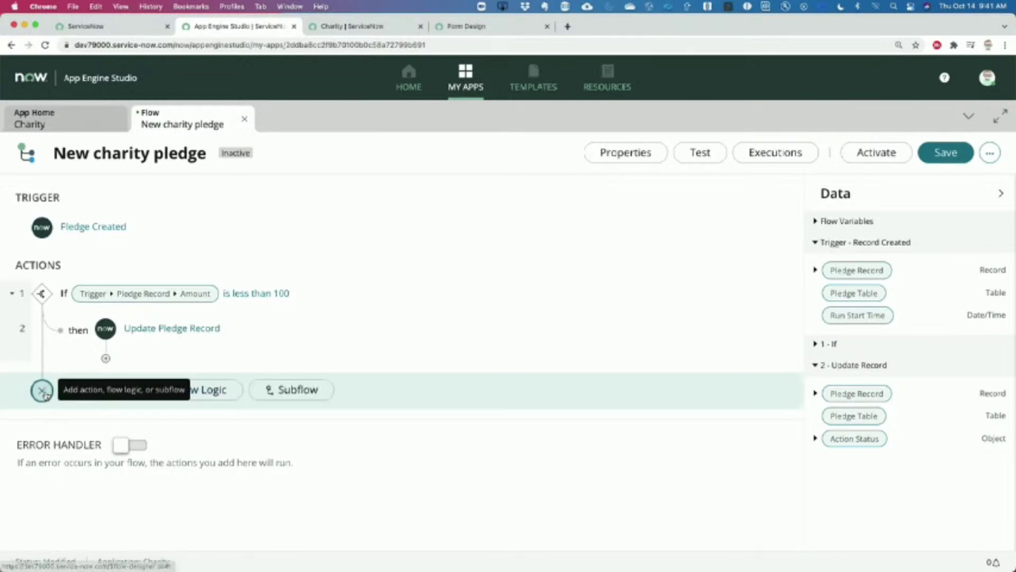
left_click(206, 392)
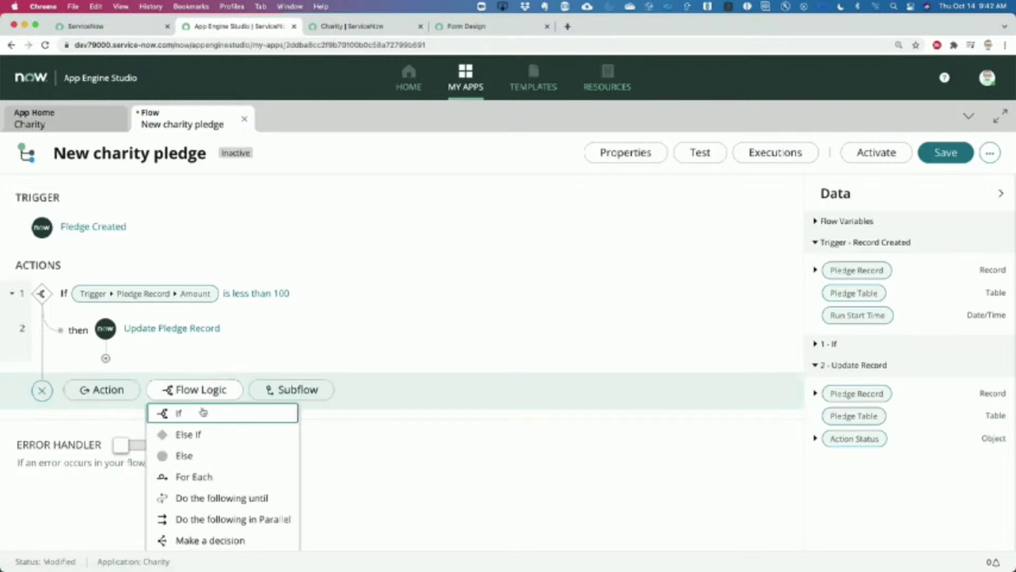
left_click(195, 454)
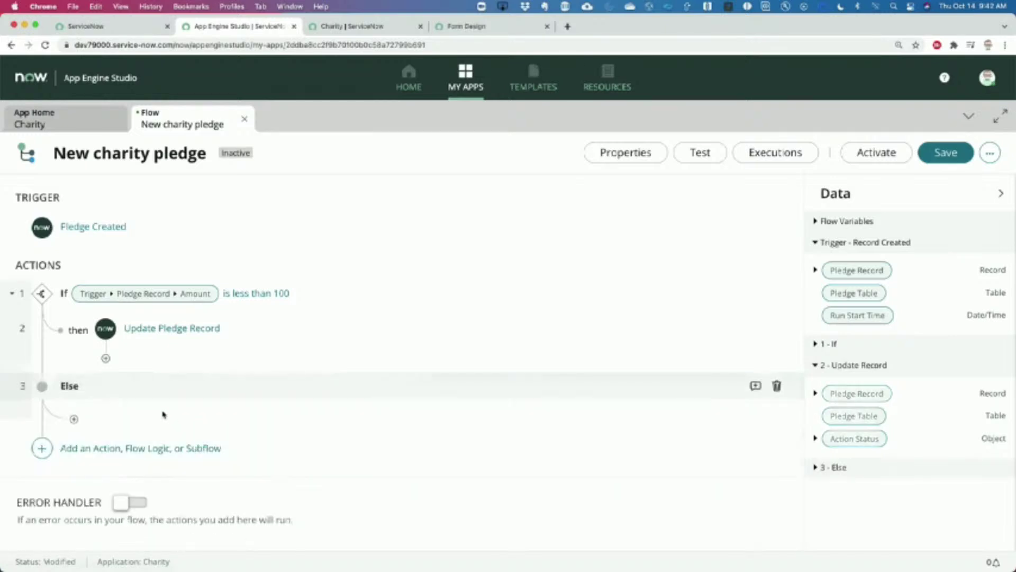
Add a ServiceNow Core Update Record action under the Else branch, using the trigger's Pledge Record as its record.
left_click(73, 412)
left_click(133, 412)
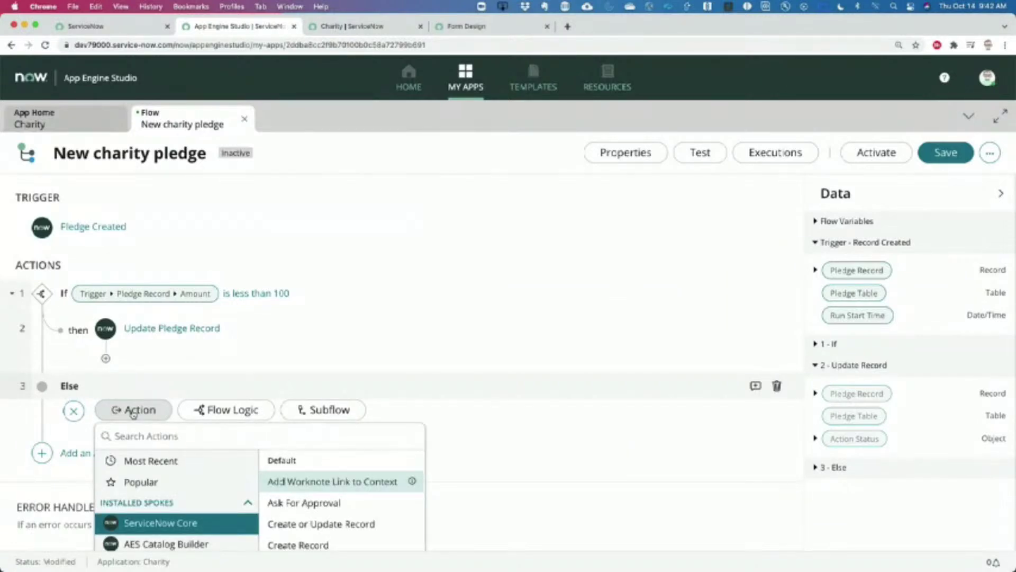
scroll(133, 415, "down", 3)
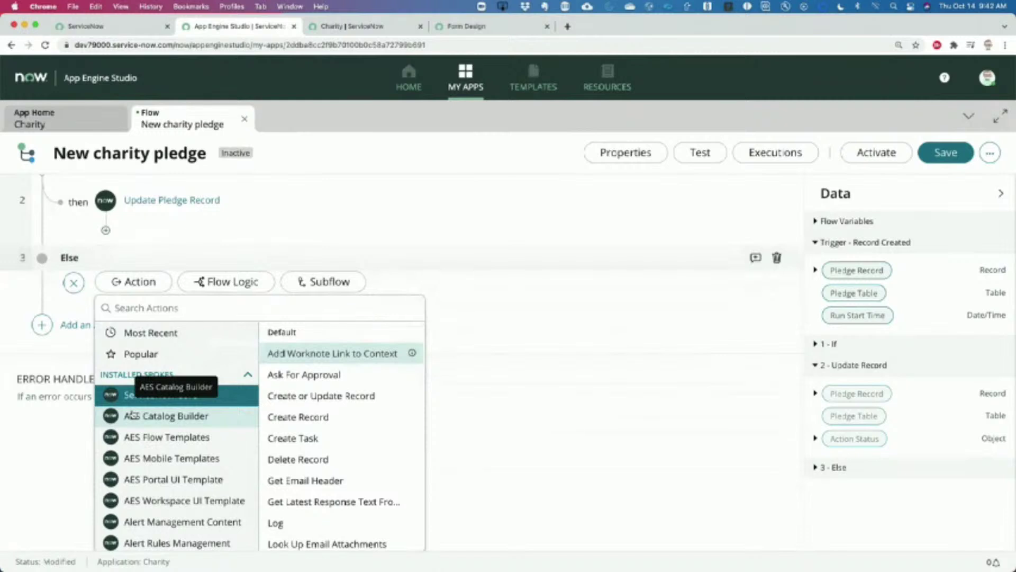
scroll(292, 470, "down", 3)
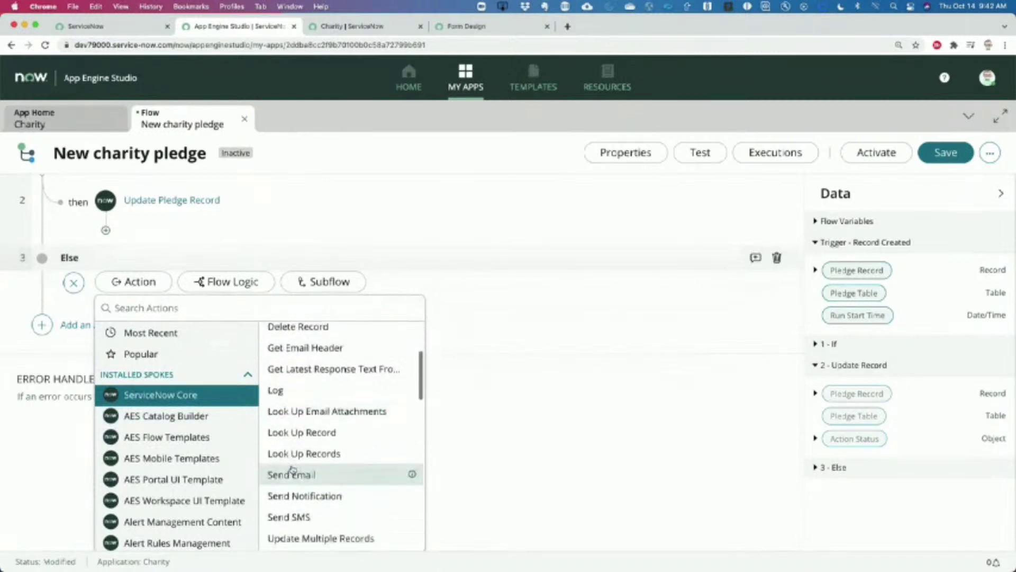
scroll(292, 470, "down", 3)
left_click(290, 475)
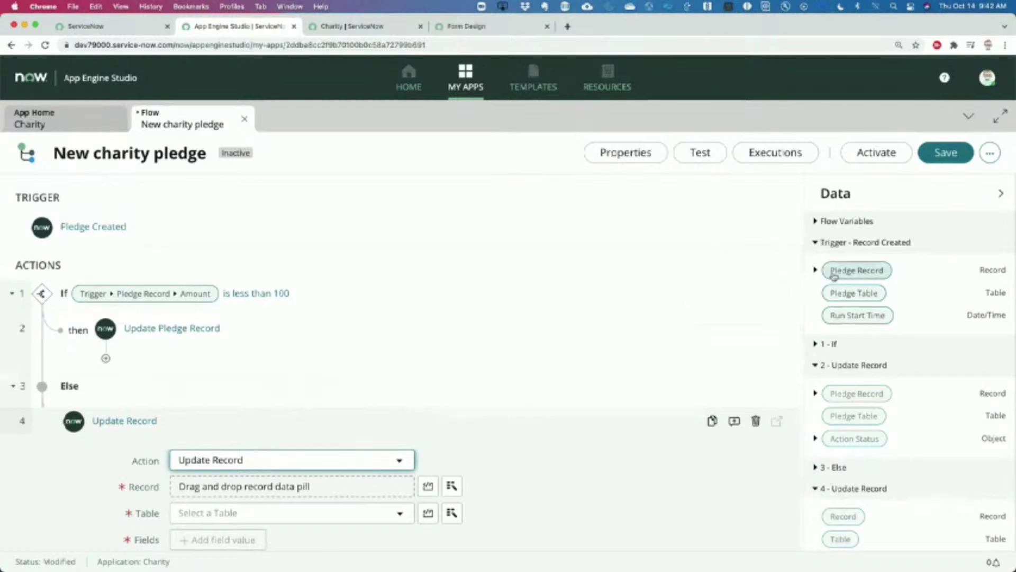
left_click_drag(835, 275, 265, 487)
Add the Status field to the Else branch's Update Record action and set its value to Approval.
scroll(332, 398, "down", 4)
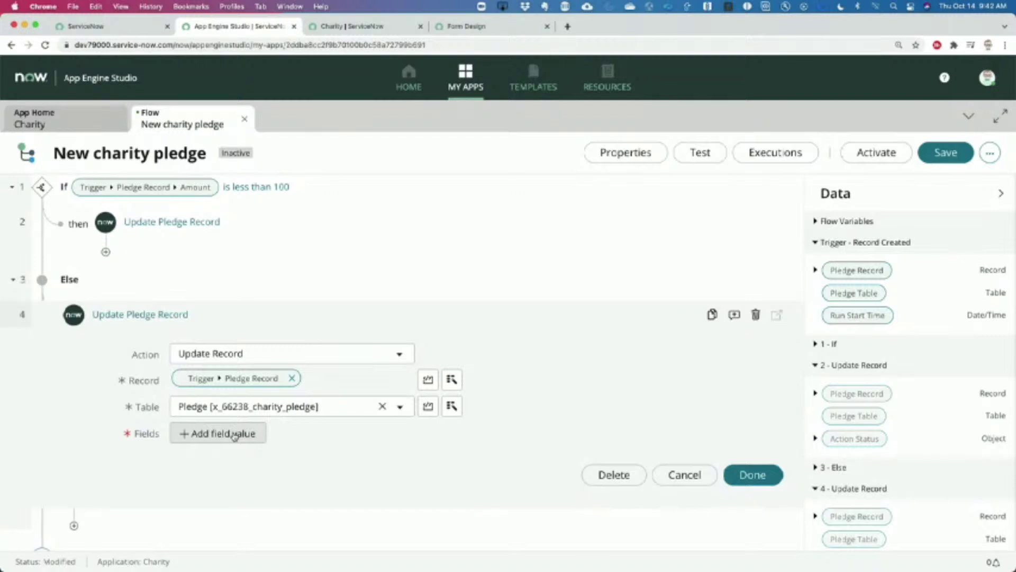
left_click(234, 434)
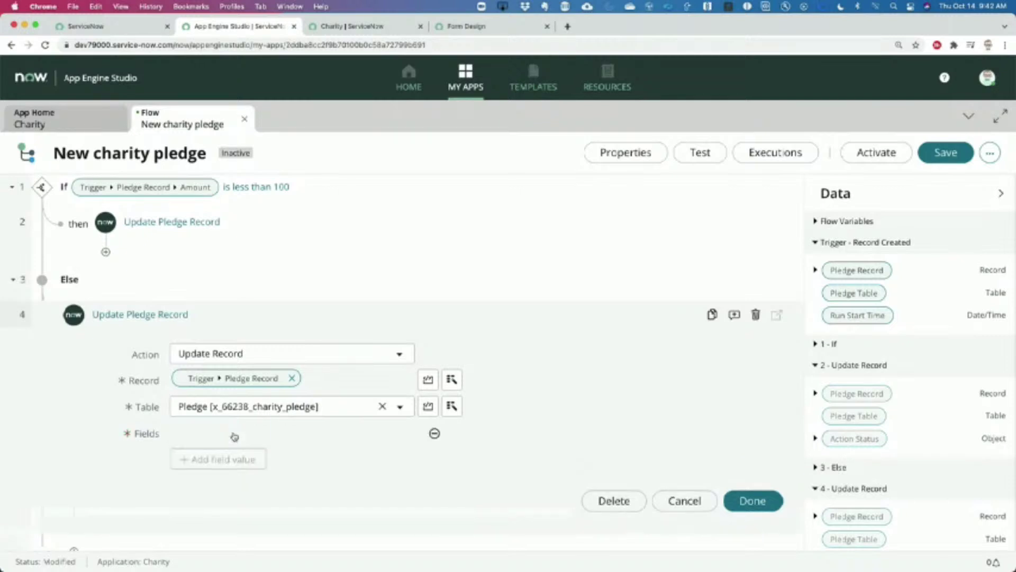
left_click(231, 433)
type("stat")
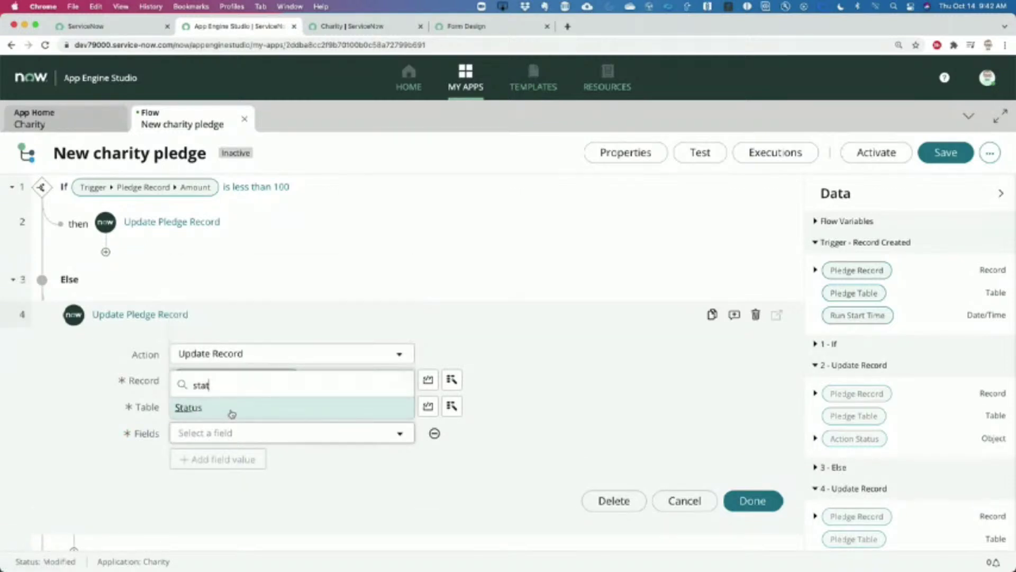
left_click(229, 412)
left_click(477, 434)
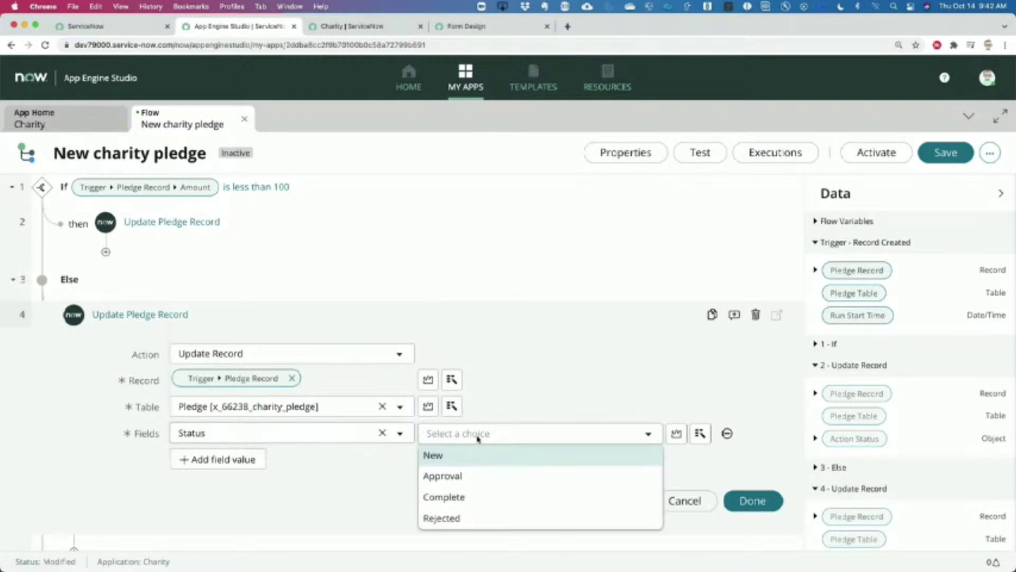
left_click(427, 478)
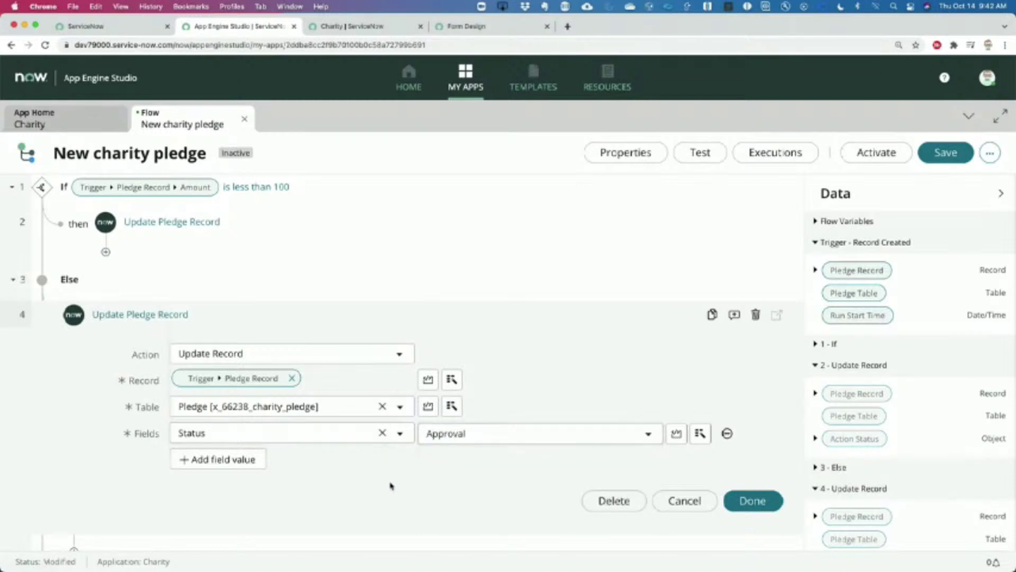
Add the Comments field with the value "Get manager approval" and finish the Else branch's Update Record action.
left_click(256, 467)
left_click(227, 463)
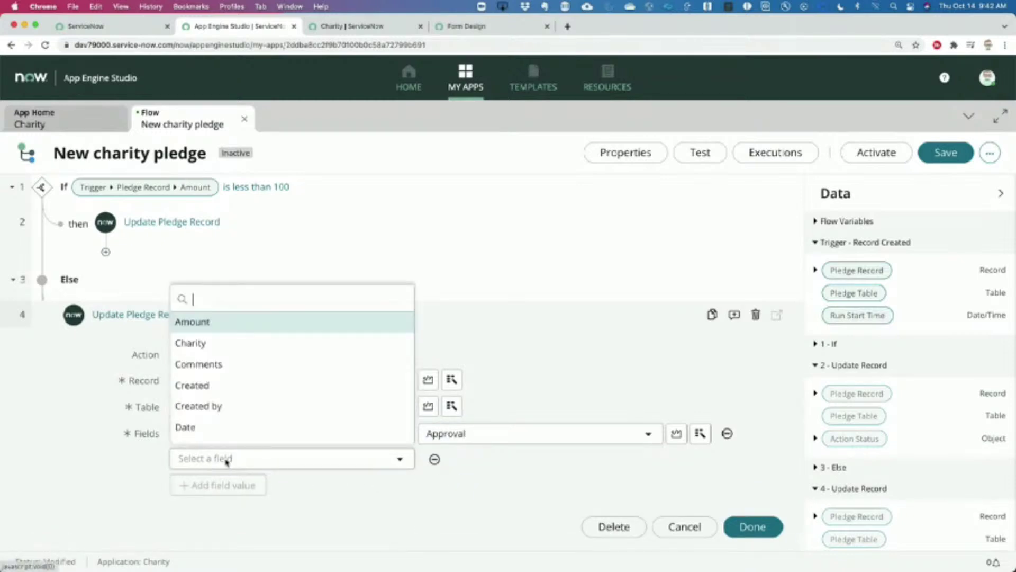
scroll(224, 382, "down", 1)
left_click(229, 356)
left_click(472, 457)
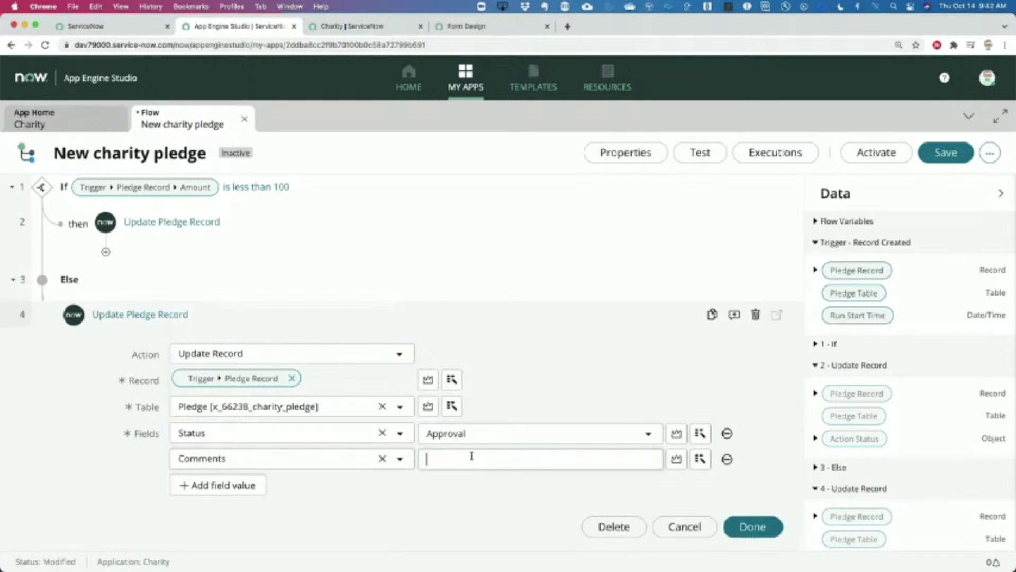
type("Get manager approval")
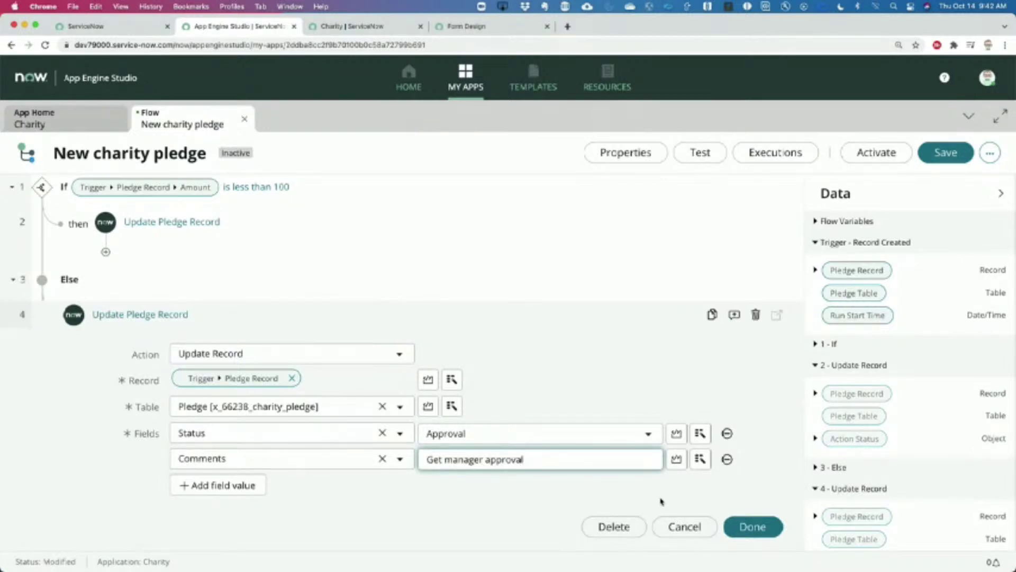
scroll(661, 500, "down", 2)
left_click(751, 469)
scroll(202, 261, "up", 3)
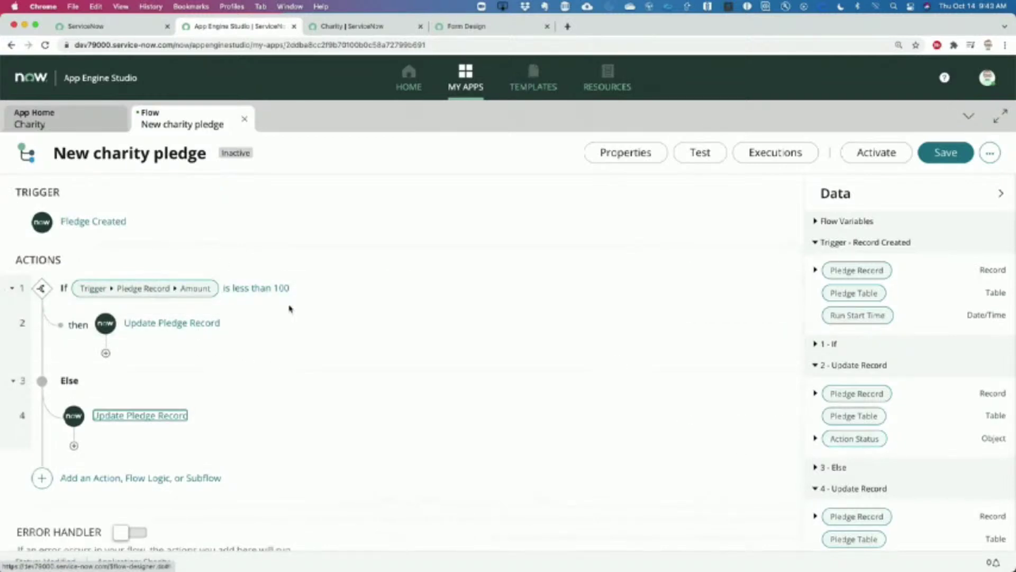
scroll(140, 350, "up", 2)
scroll(140, 351, "up", 5)
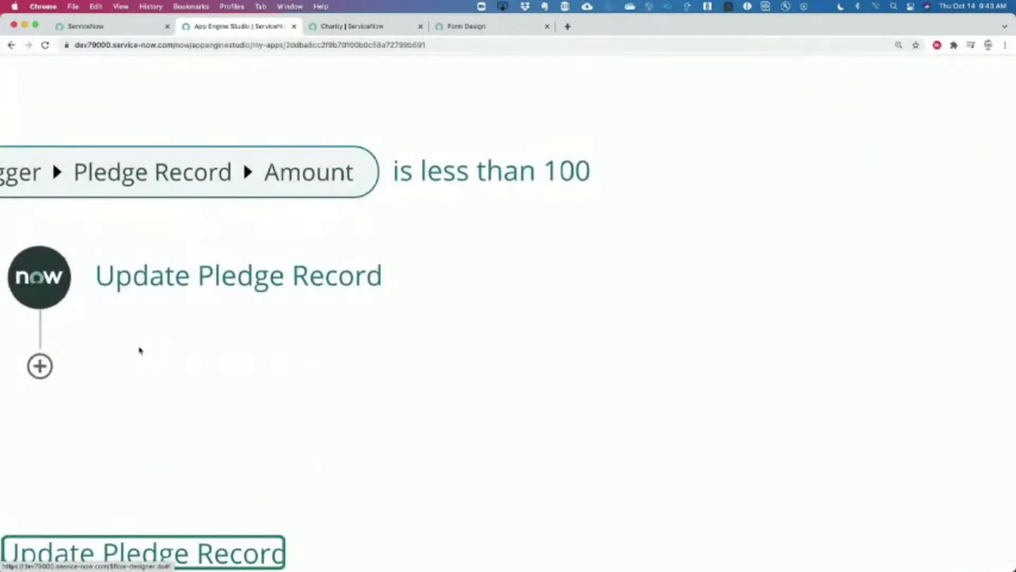
scroll(140, 350, "down", 1)
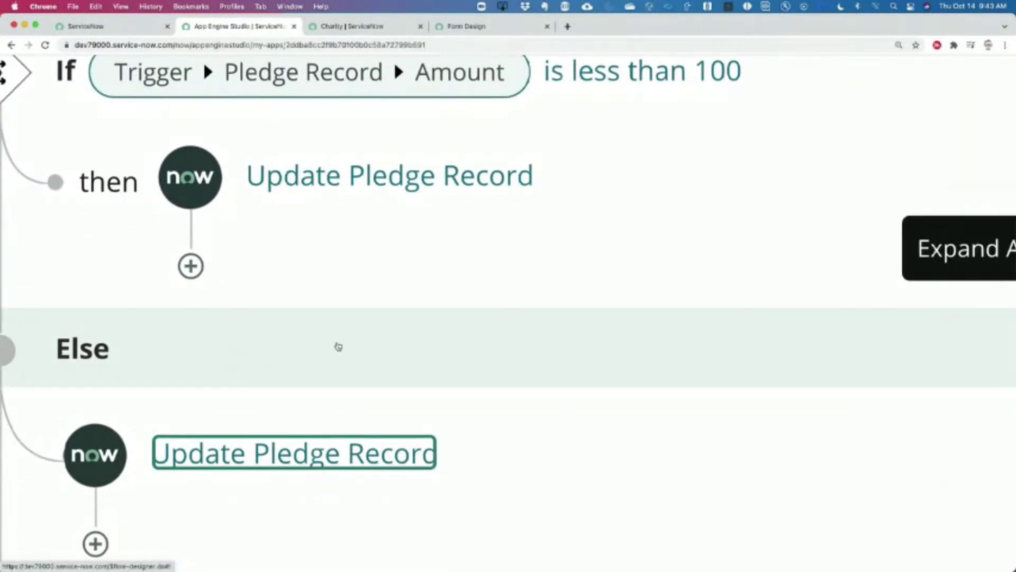
scroll(354, 342, "down", 5)
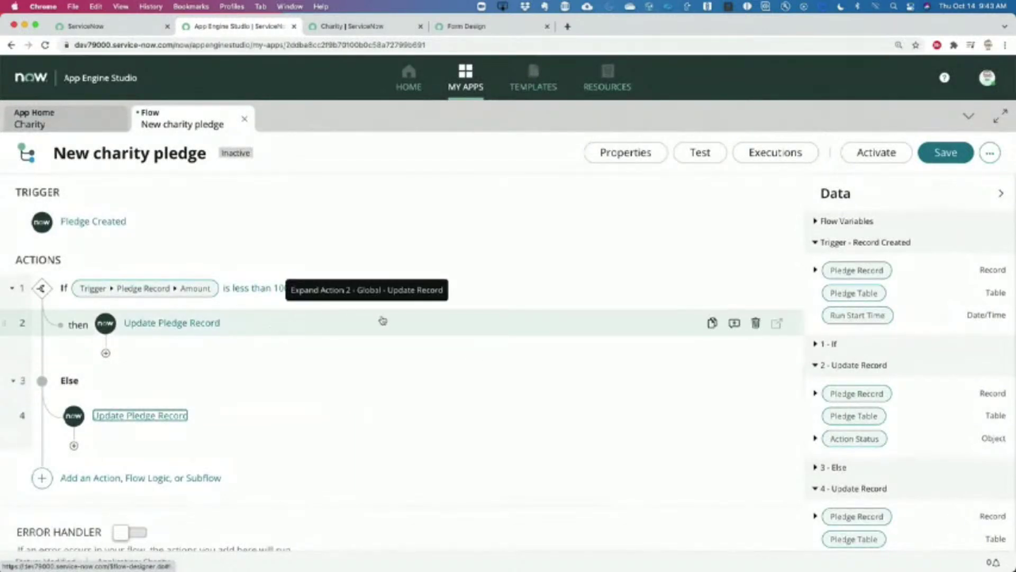
Annotate the If branch's Update Pledge Record action with the comment "Set status to complete".
left_click(734, 324)
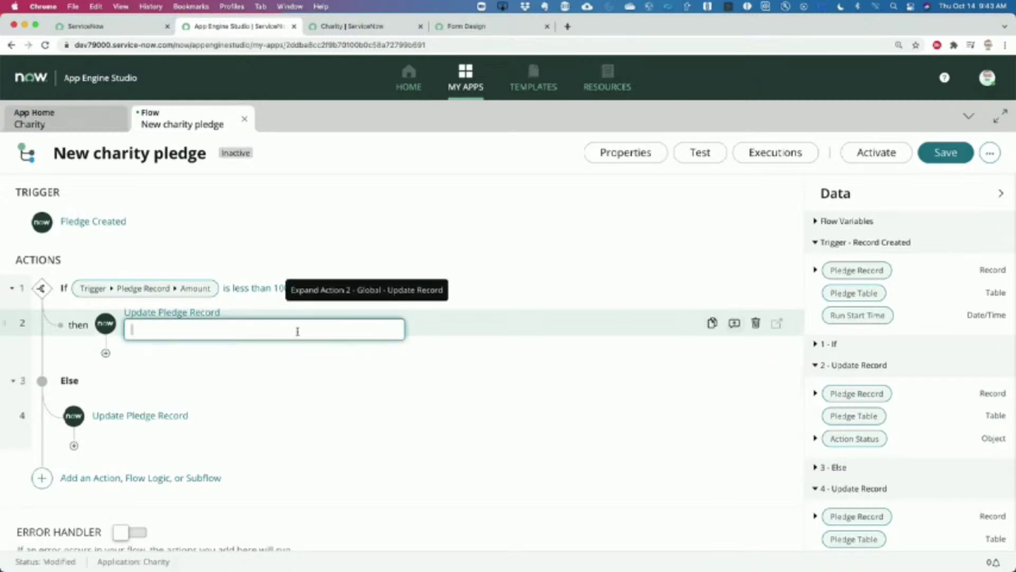
type("Set status to complete")
key("Return")
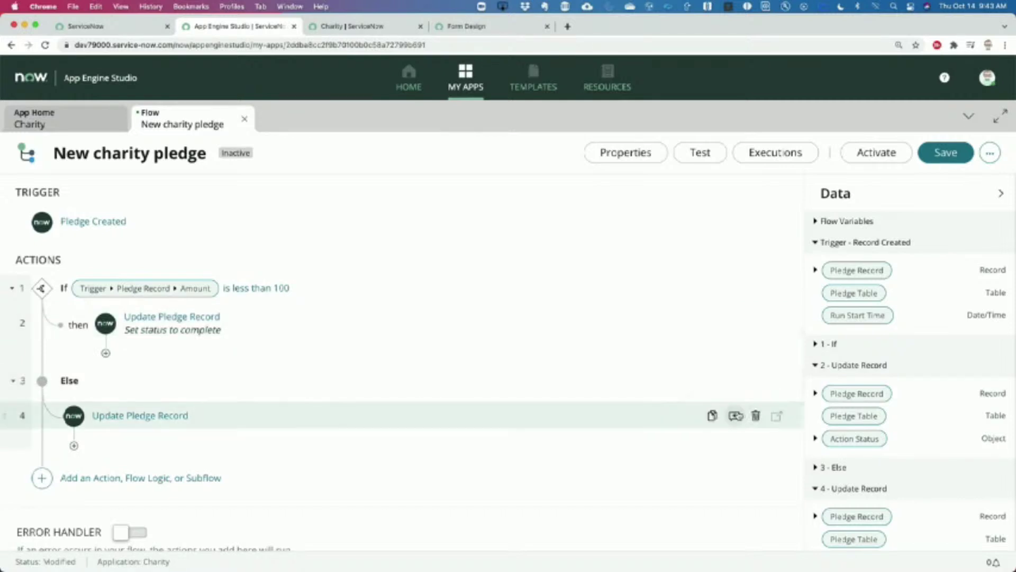
Annotate the Else branch's Update Pledge Record action with the comment "Set status to approval".
left_click(735, 415)
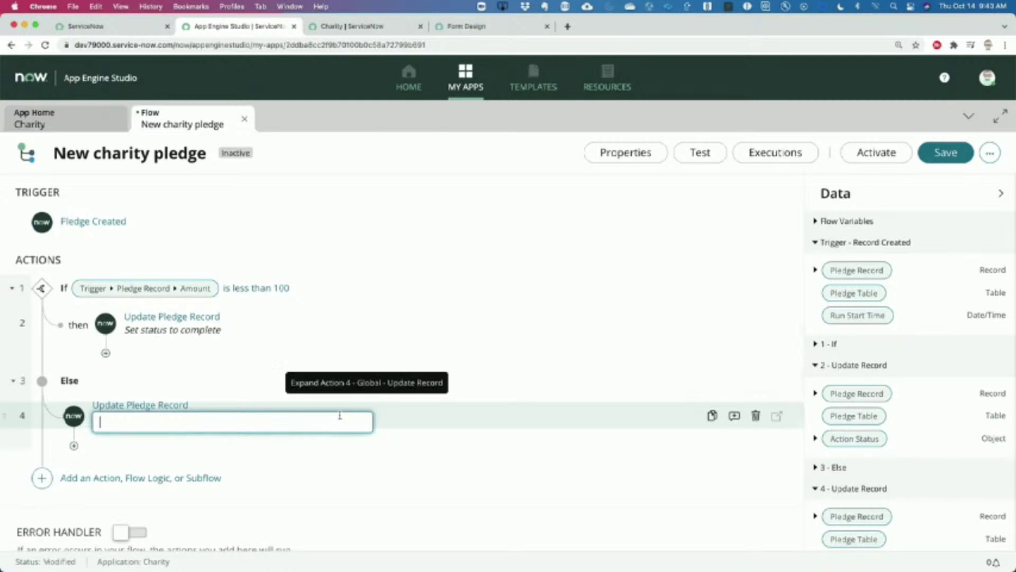
type("Set astatus to")
key("ctrl+a")
type("Set status to approval")
key("Return")
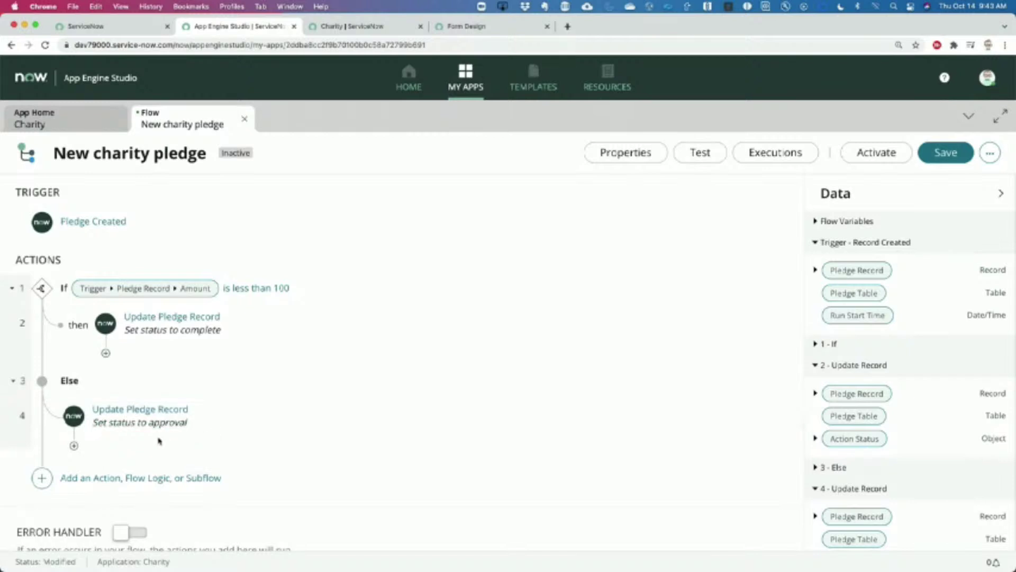
Add a ServiceNow Core Ask For Approval action after the Else branch's Update Pledge Record action.
left_click(74, 446)
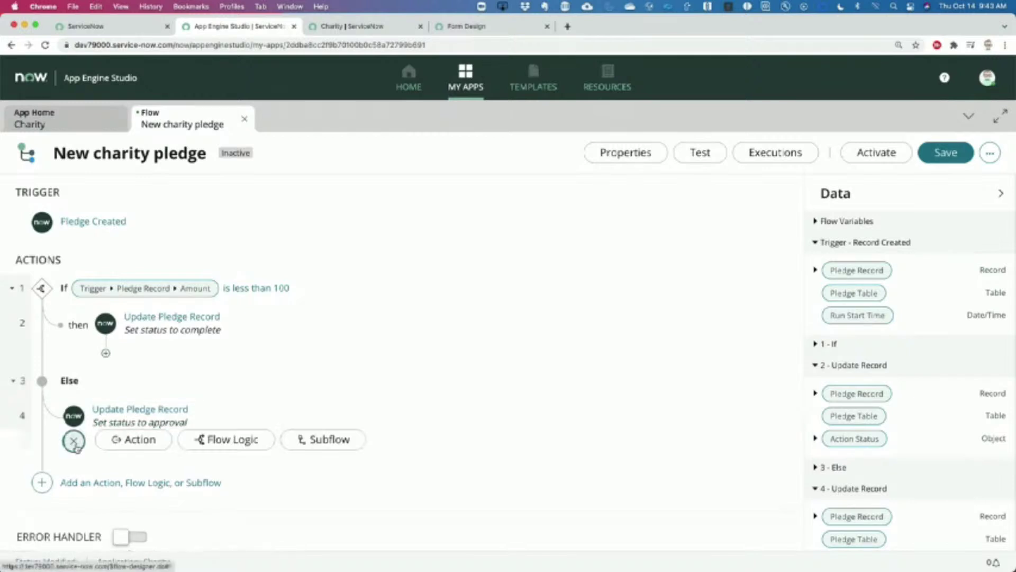
left_click(152, 440)
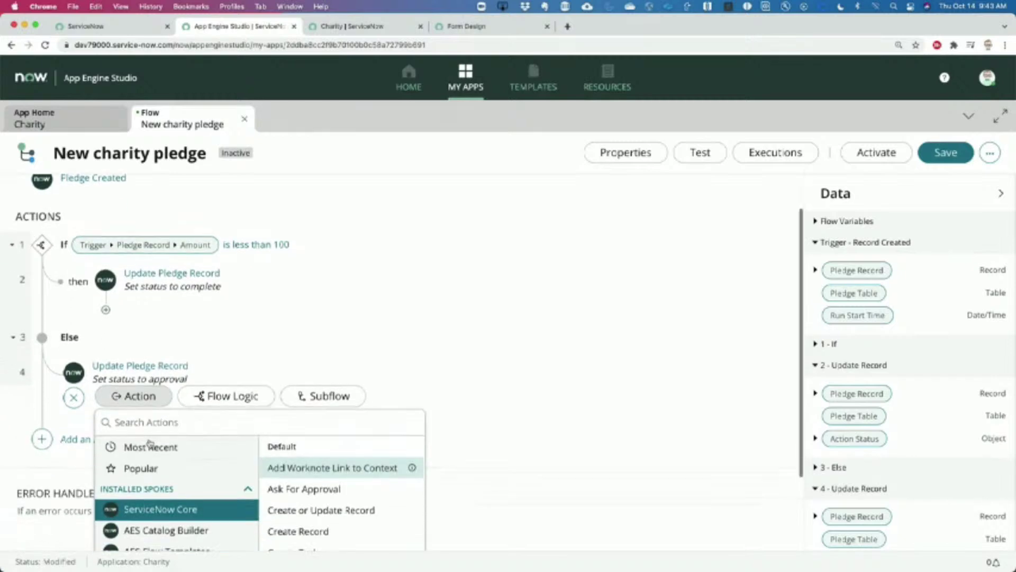
scroll(156, 479, "down", 1)
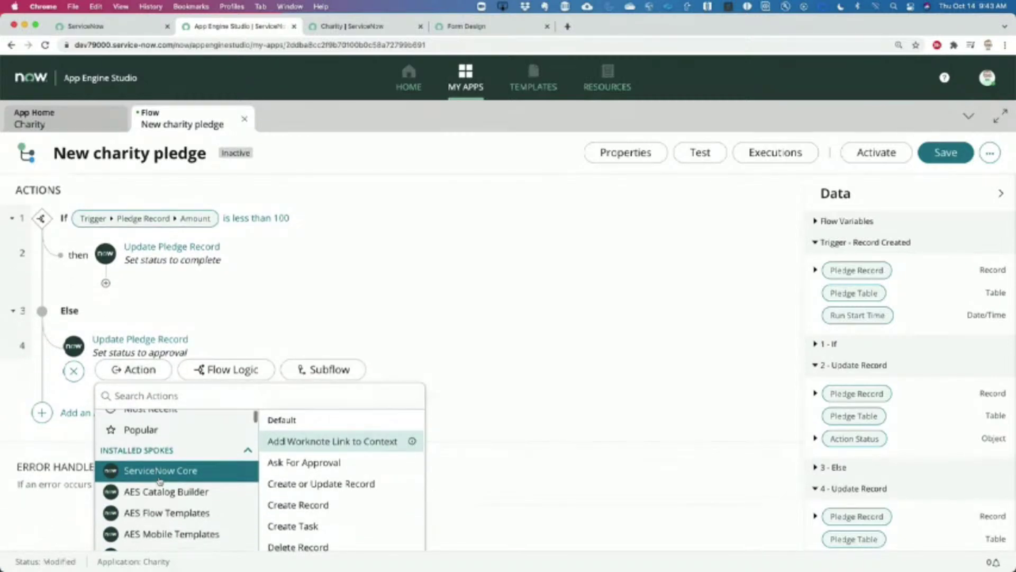
left_click(305, 464)
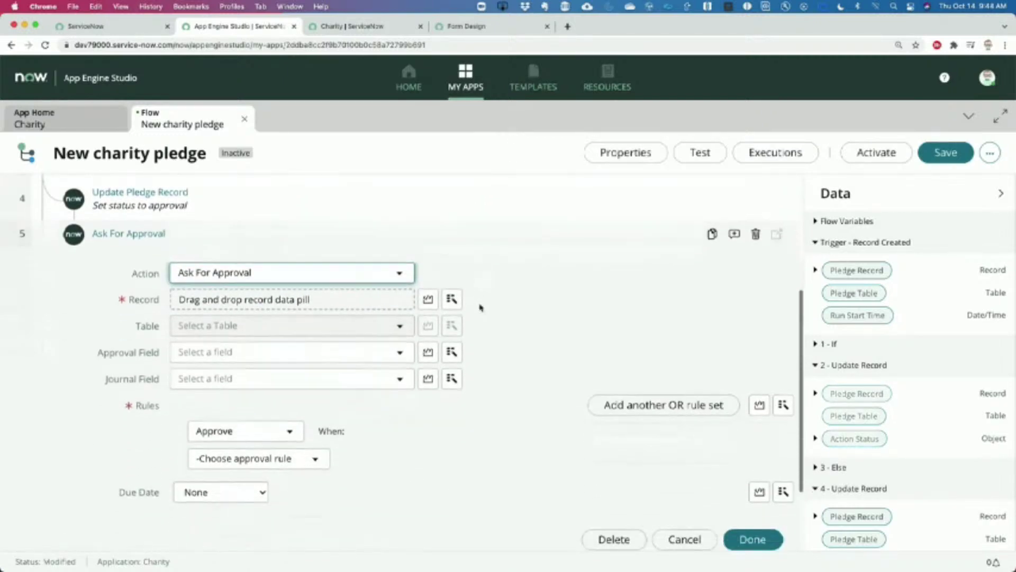
Set the Ask For Approval record to the Pledge Record output of the step 4 Update Record action.
left_click_drag(843, 272, 849, 272)
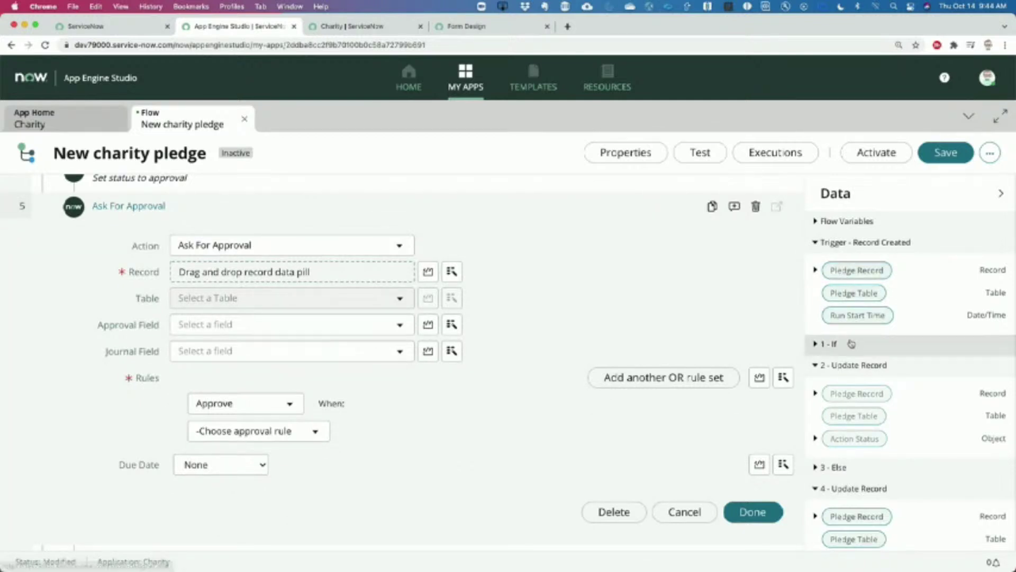
scroll(849, 342, "down", 2)
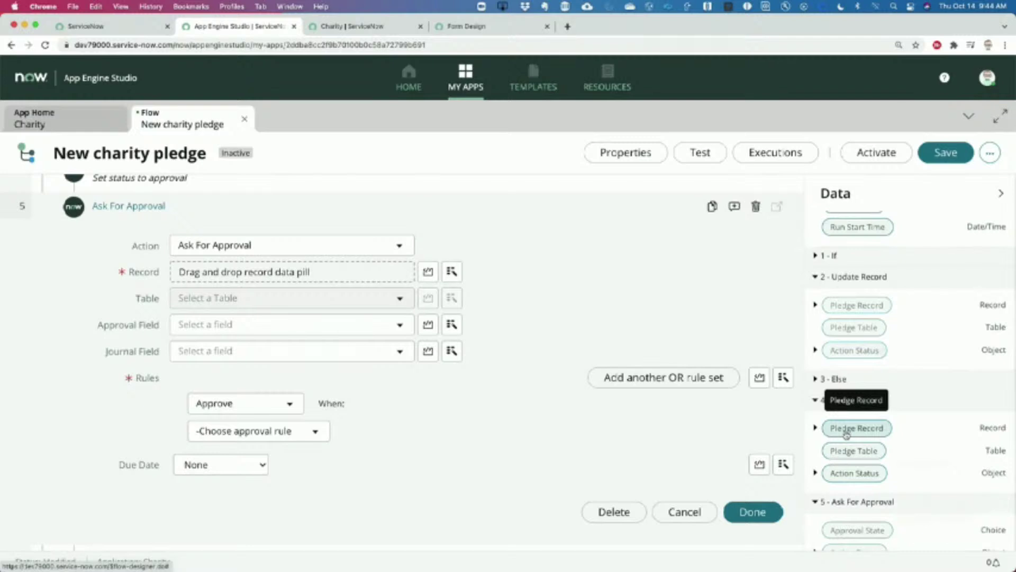
scroll(300, 274, "up", 2)
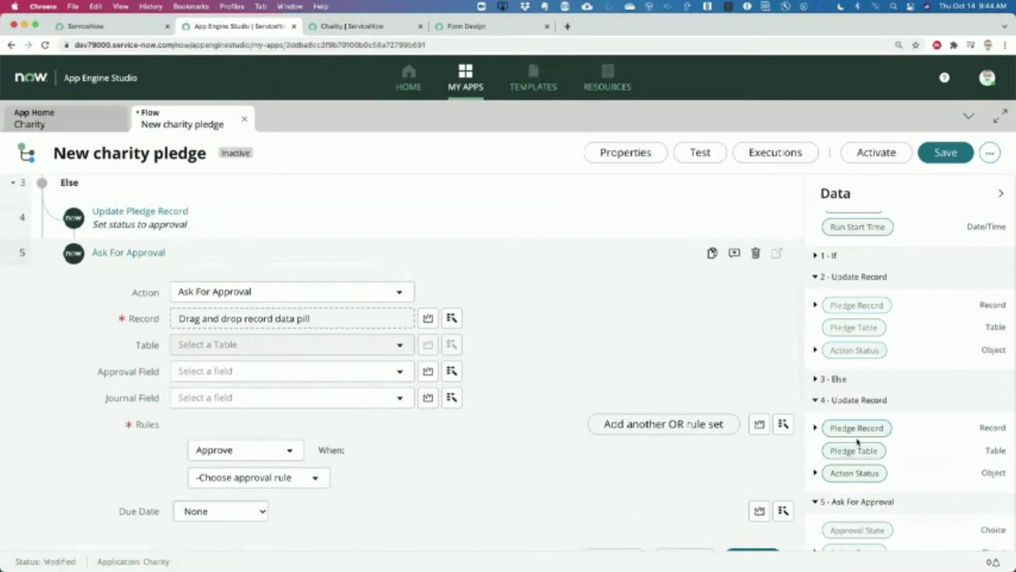
scroll(858, 443, "down", 1)
left_click_drag(850, 426, 278, 348)
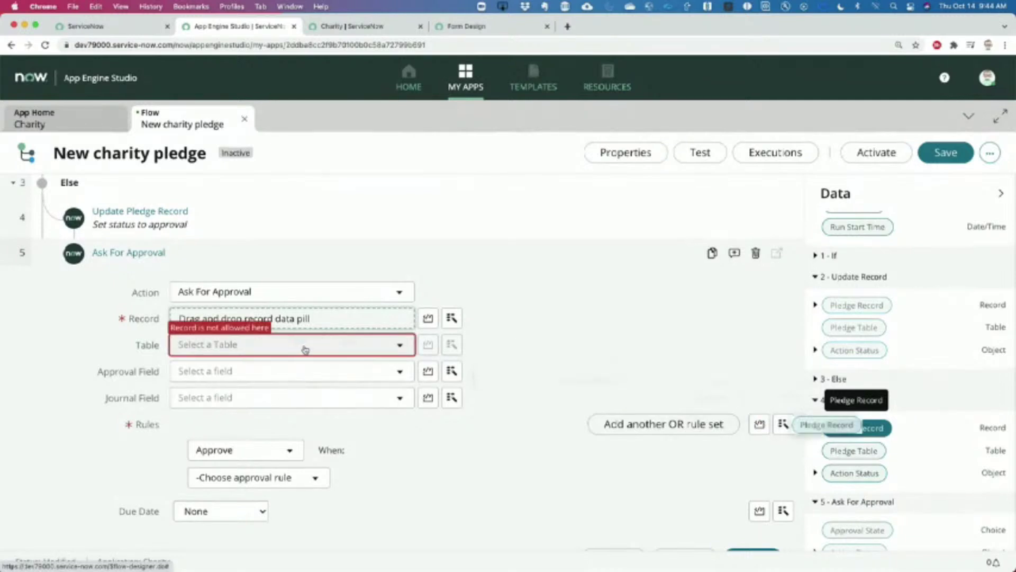
left_click_drag(855, 430, 246, 319)
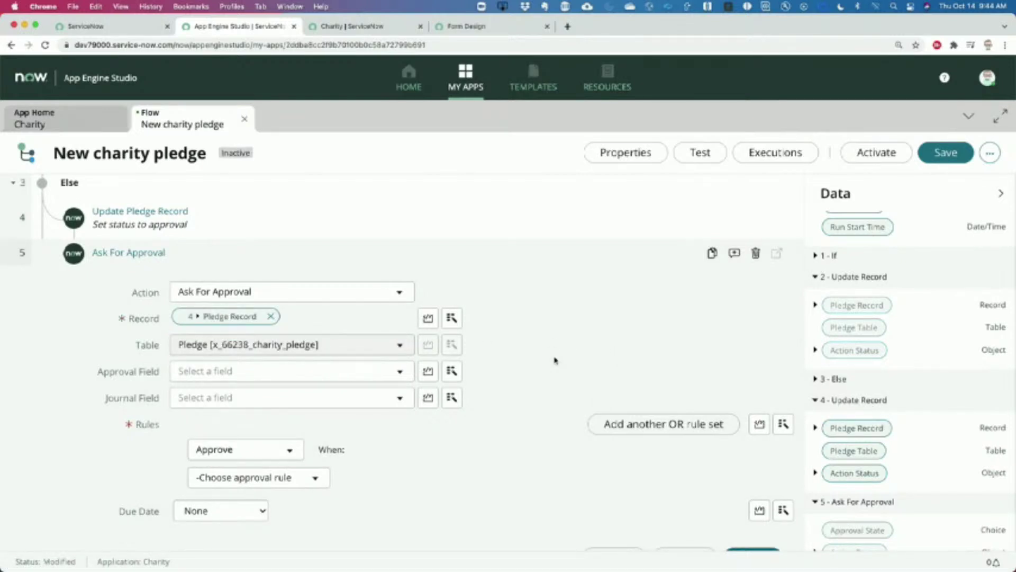
Set the Ask For Approval rule to approve when anyone approves.
scroll(555, 360, "down", 3)
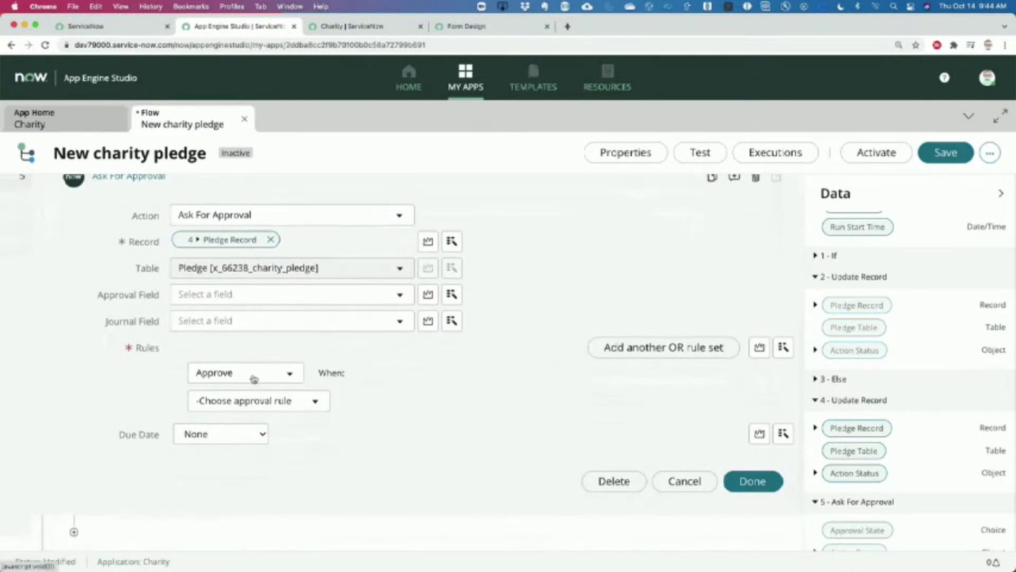
left_click(248, 401)
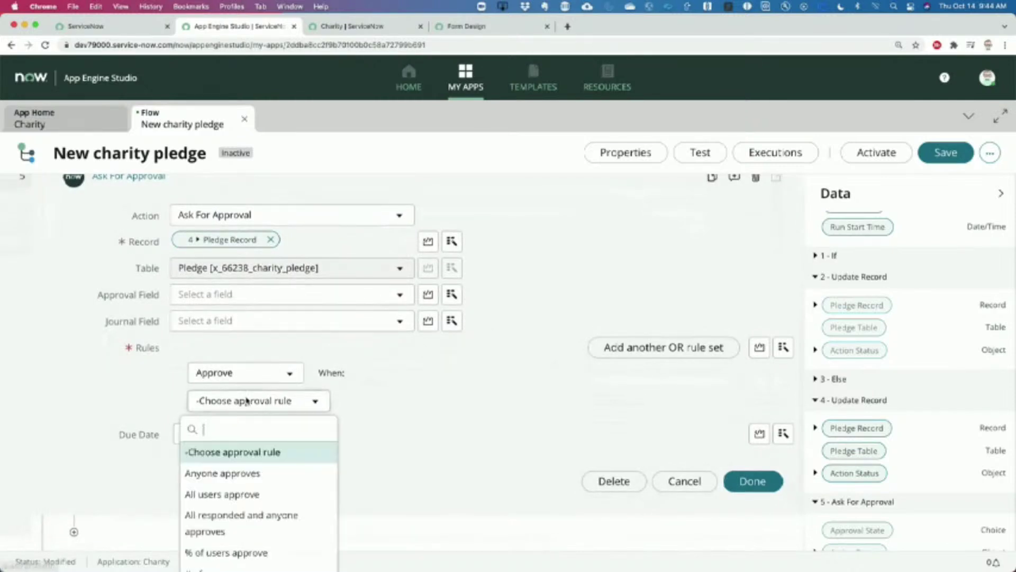
left_click(229, 479)
Set the Ask For Approval approver to the Employee's Manager from the step 4 Pledge Record, finish the action and save the flow.
scroll(454, 448, "down", 2)
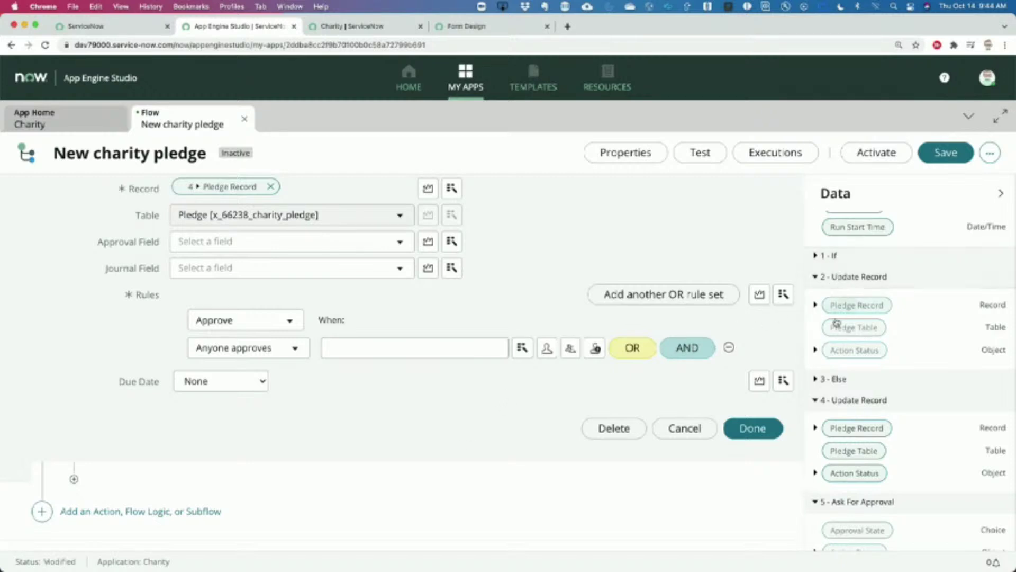
left_click(815, 428)
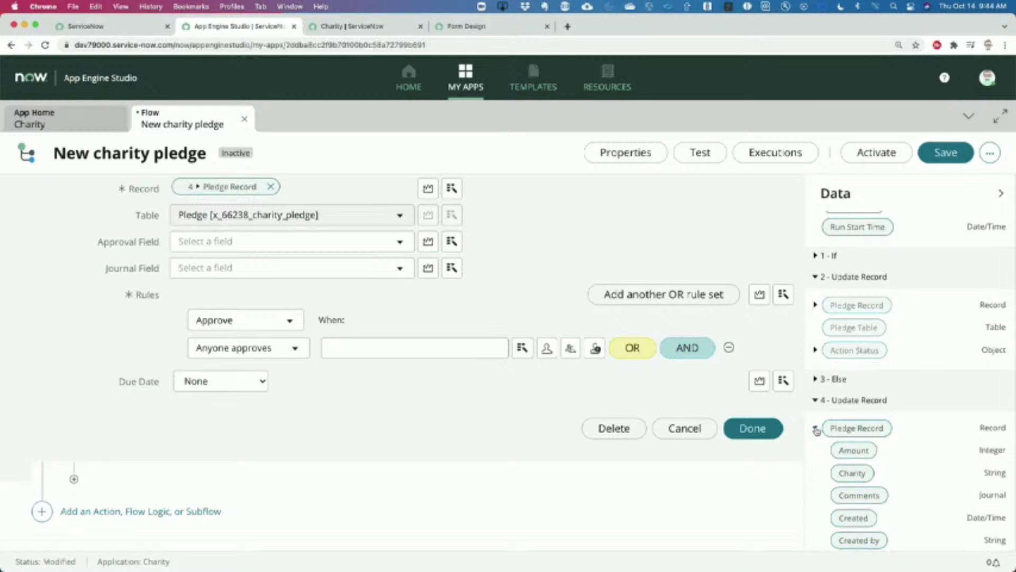
scroll(817, 431, "down", 2)
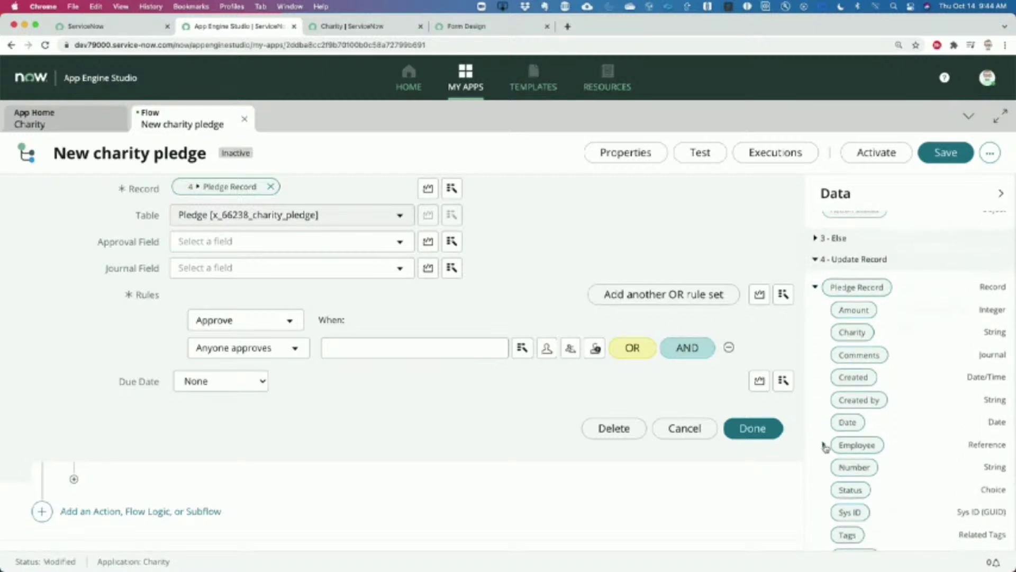
left_click(824, 442)
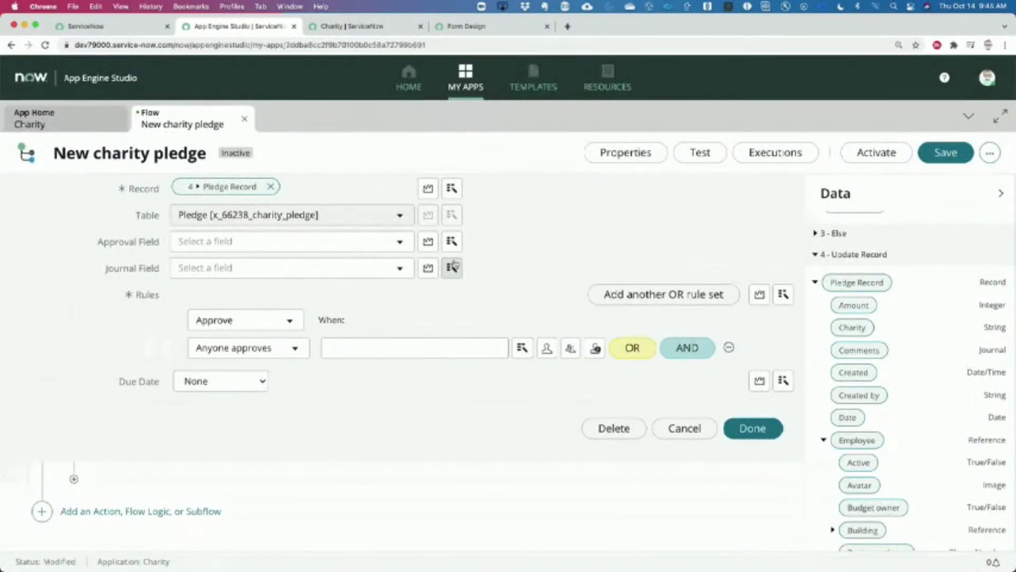
left_click(521, 349)
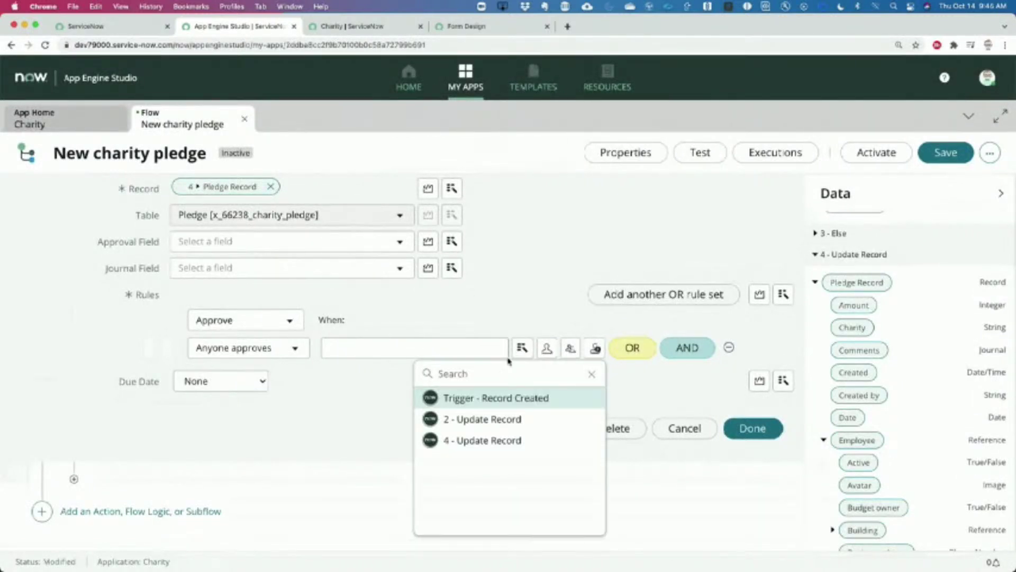
left_click(487, 440)
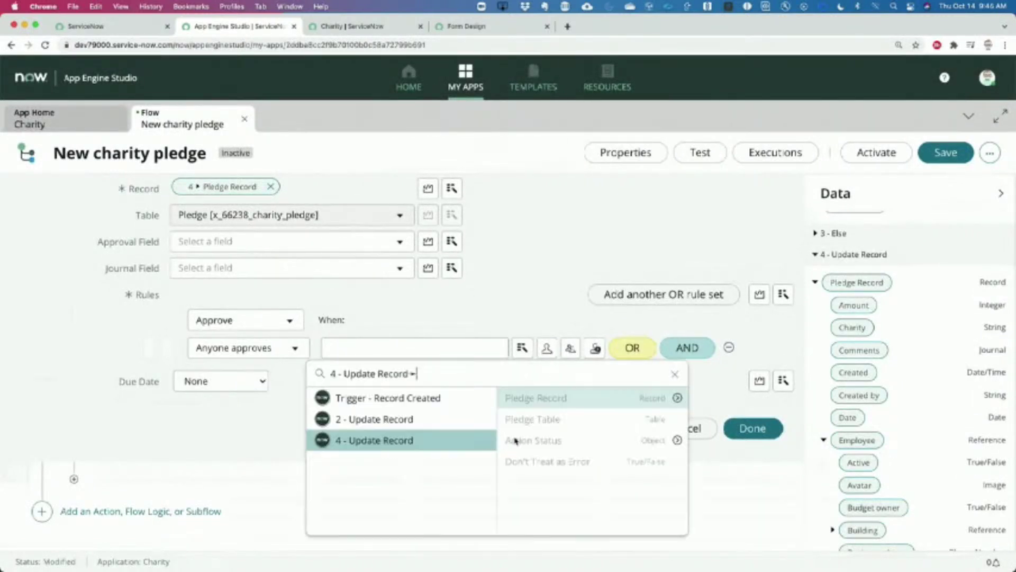
left_click(677, 397)
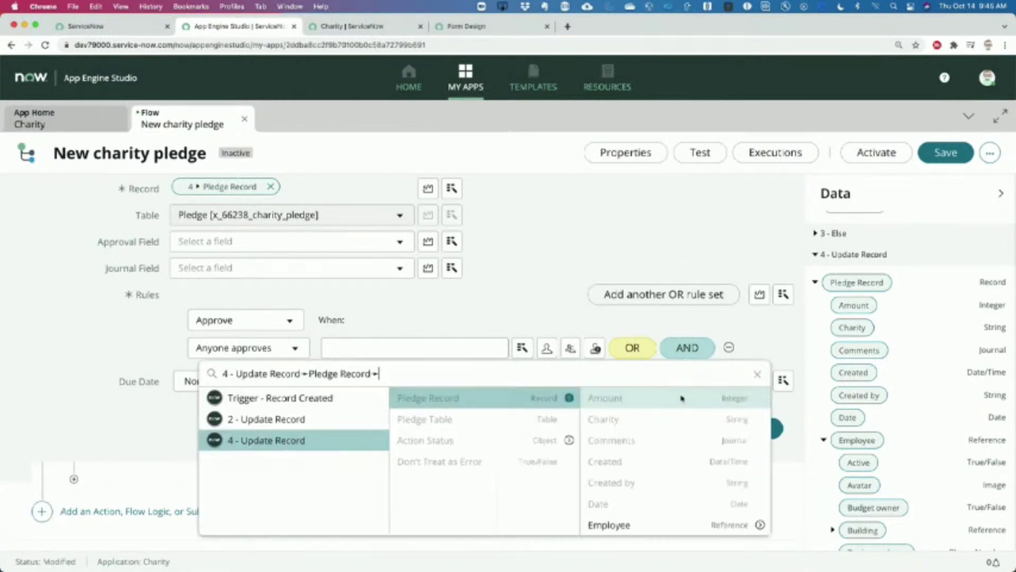
left_click(760, 525)
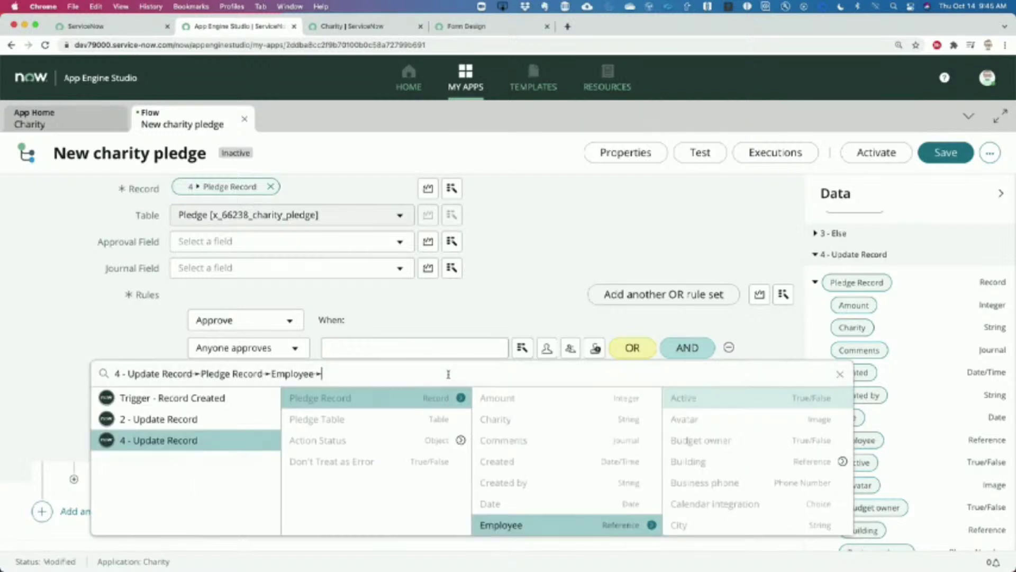
type("man")
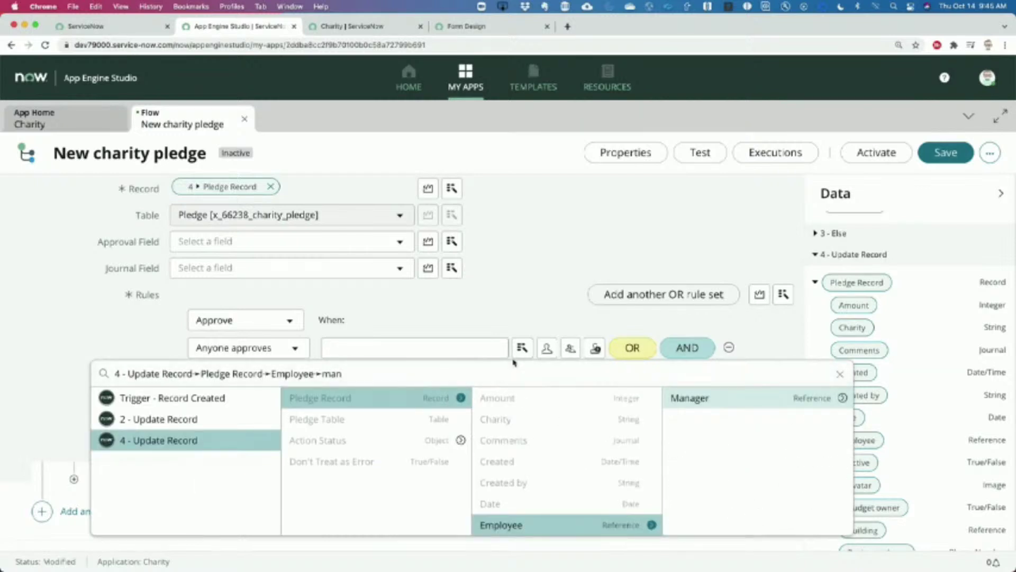
left_click(683, 403)
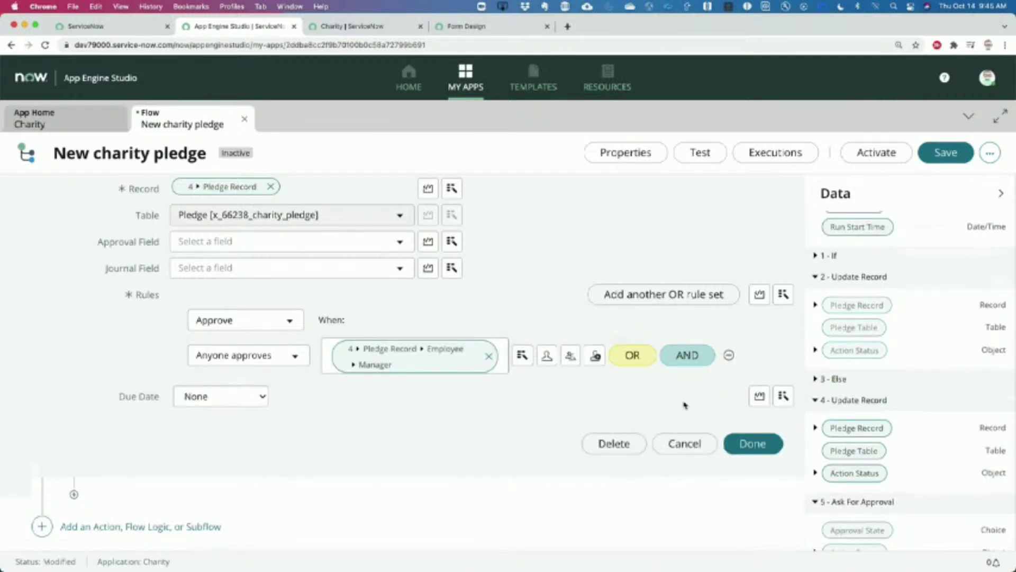
left_click(752, 444)
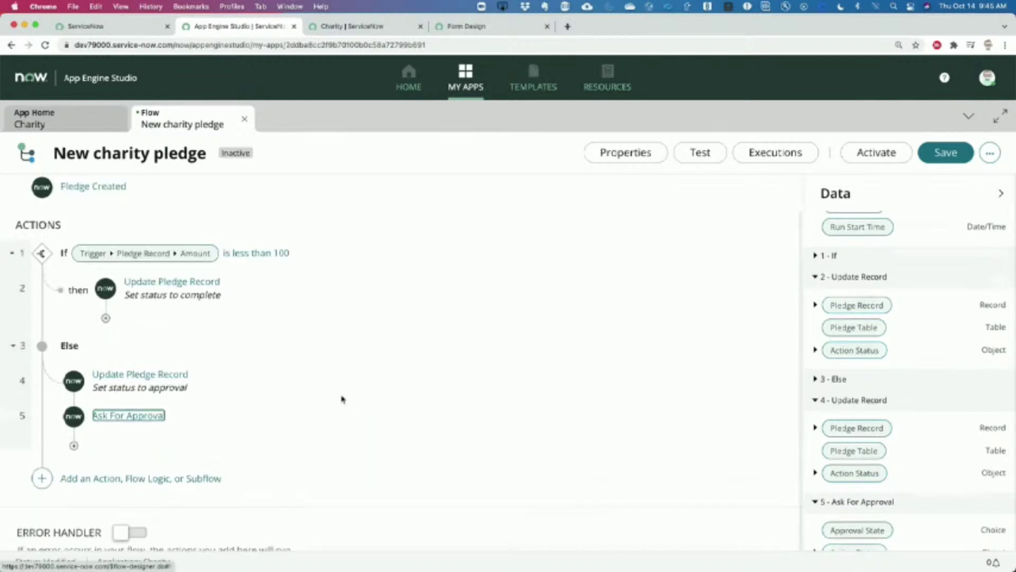
left_click(947, 152)
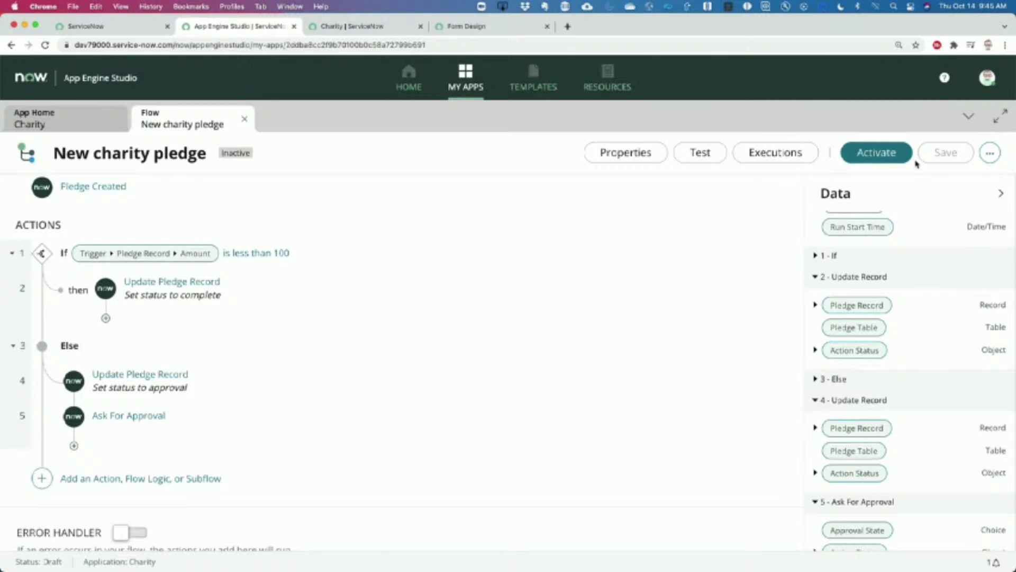
Review the field settings of the Update Pledge Record action in the branch for amounts less than 100.
left_click(341, 295)
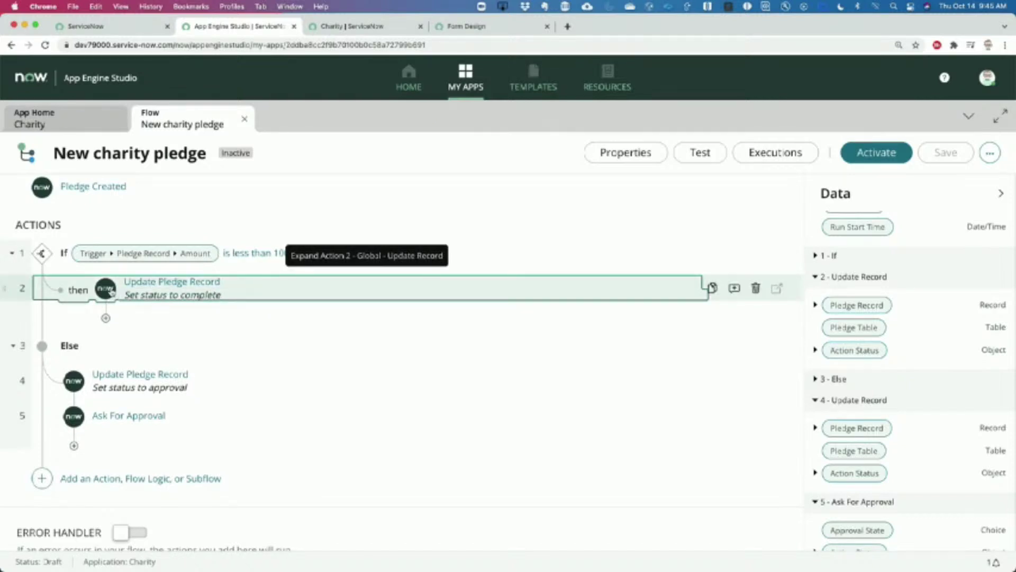
left_click(158, 294)
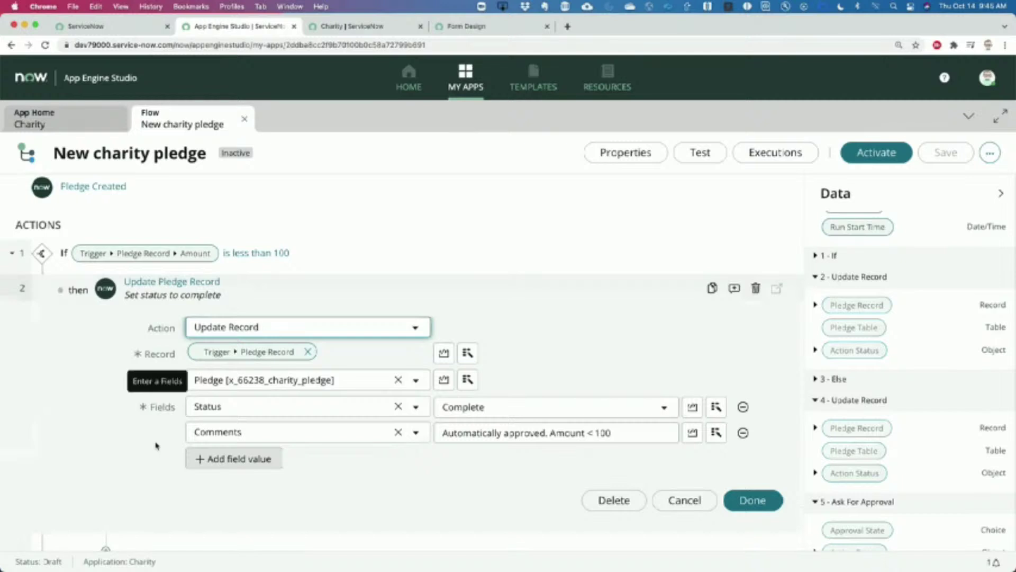
left_click(299, 285)
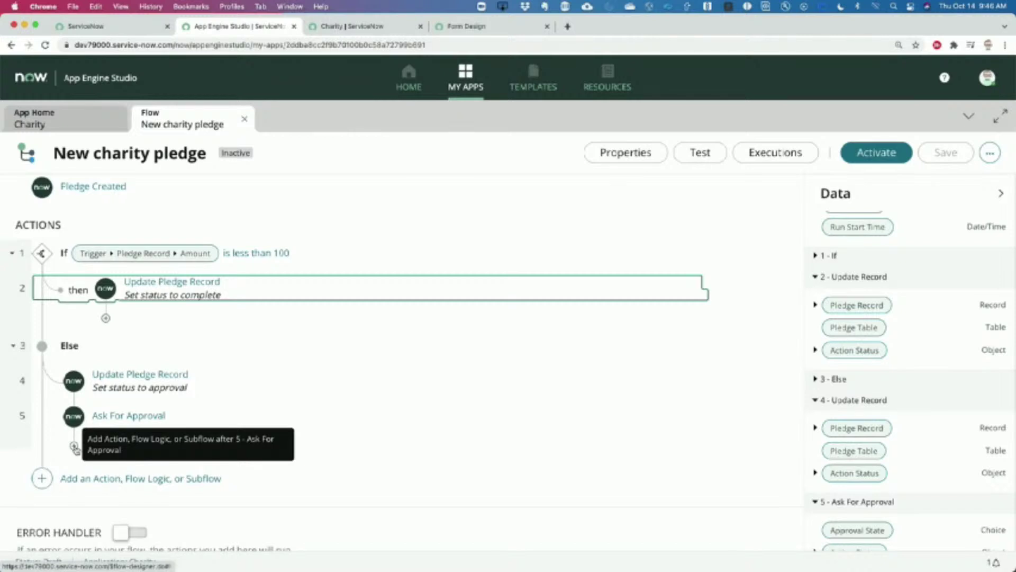
Add an If after the Ask For Approval action with the condition that the step 5 Approval State is Rejected.
left_click(74, 447)
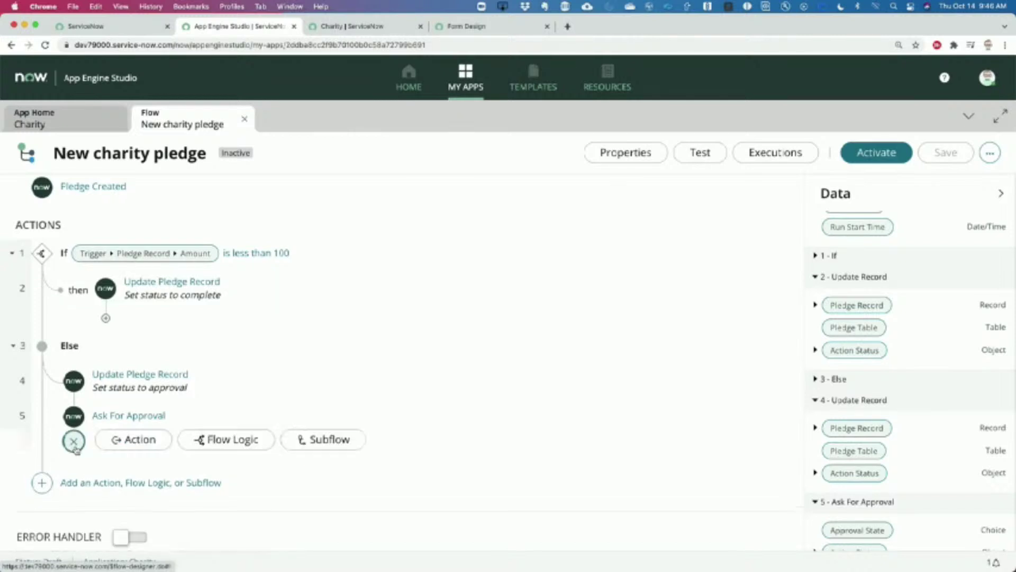
left_click(230, 443)
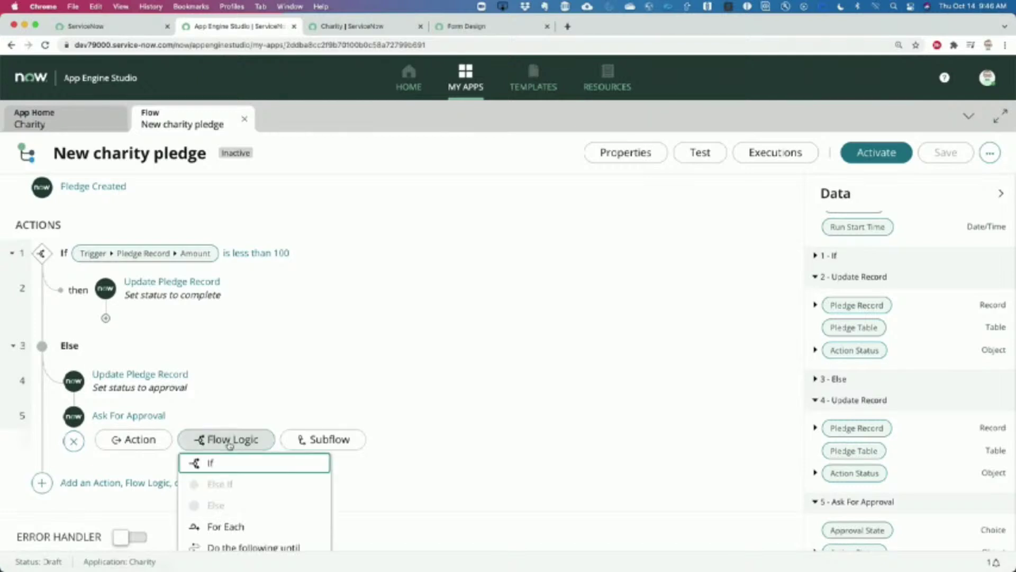
left_click(225, 463)
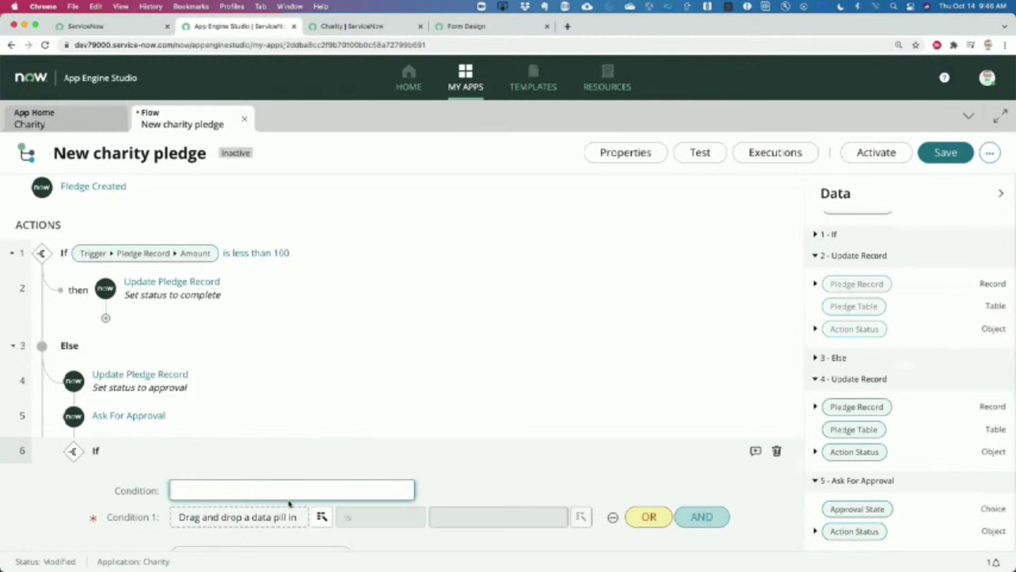
scroll(287, 501, "down", 4)
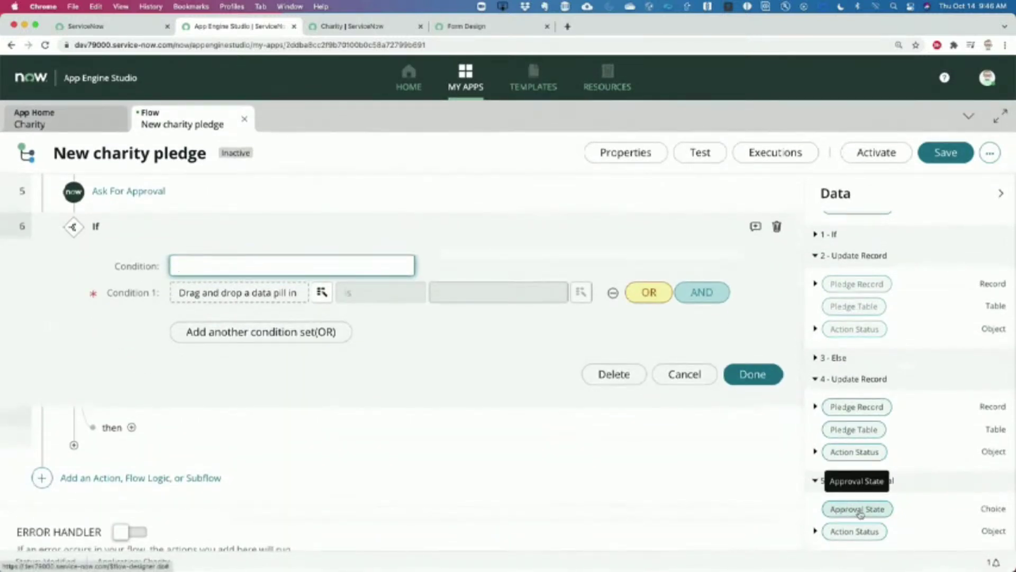
left_click_drag(860, 513, 228, 295)
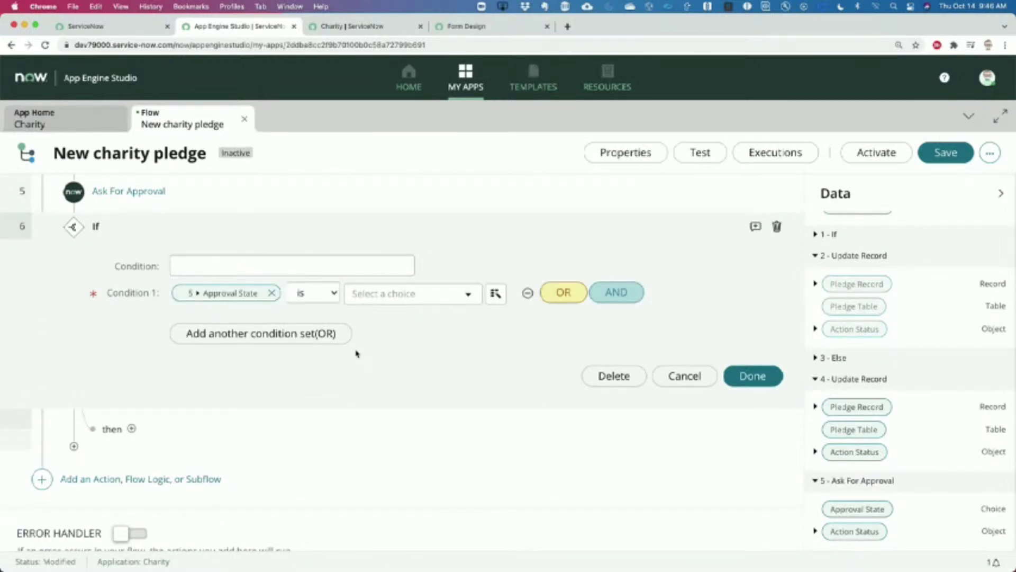
left_click(357, 295)
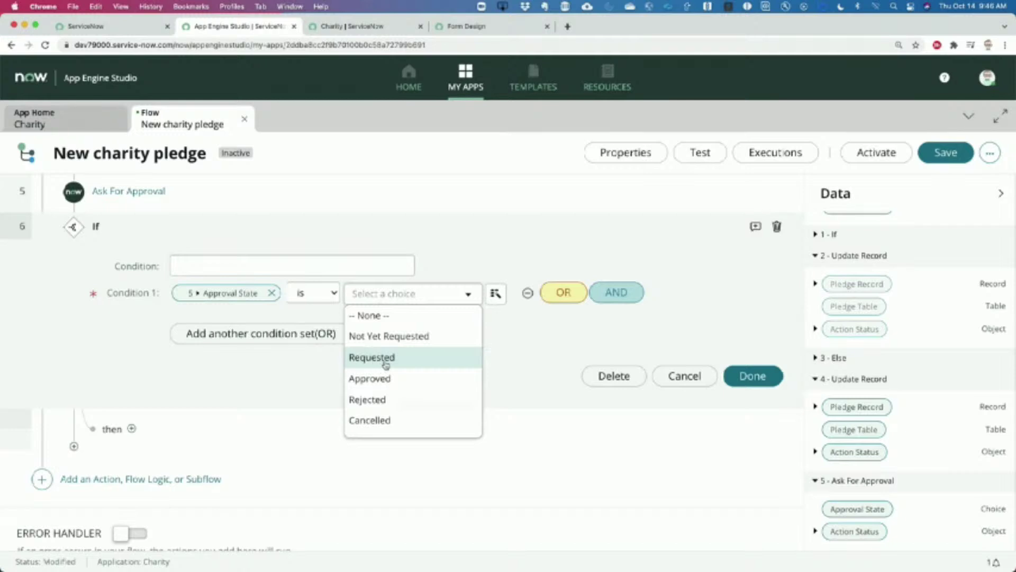
left_click(377, 400)
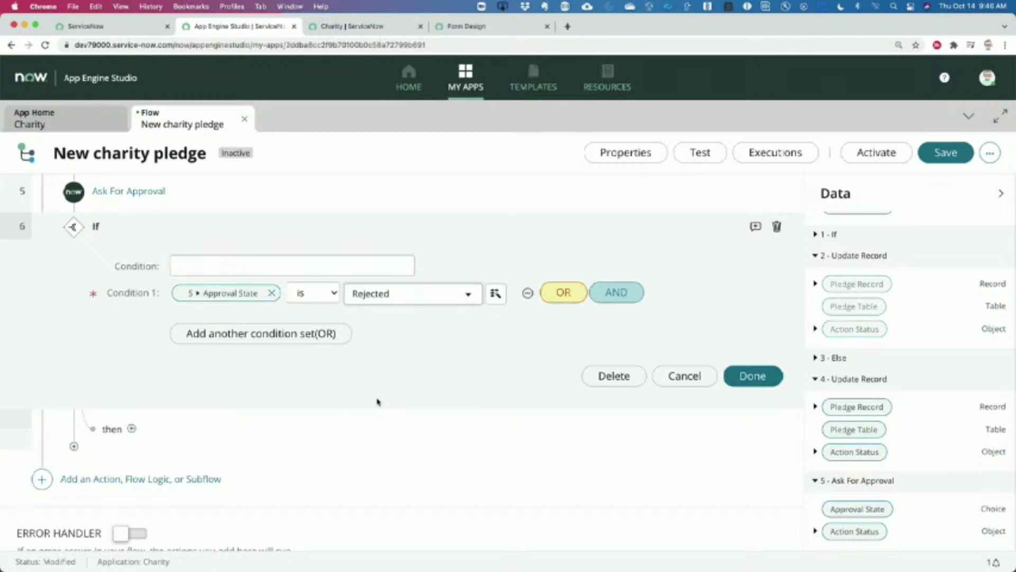
left_click(752, 375)
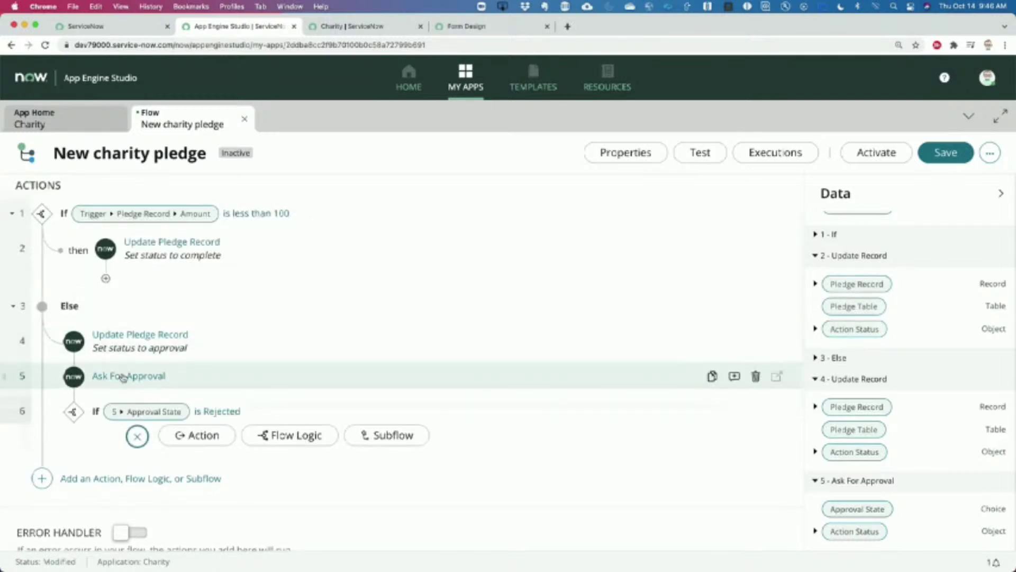
Add an Update Record action under the Rejected condition and set its record to the step 4 Pledge Record.
left_click(206, 435)
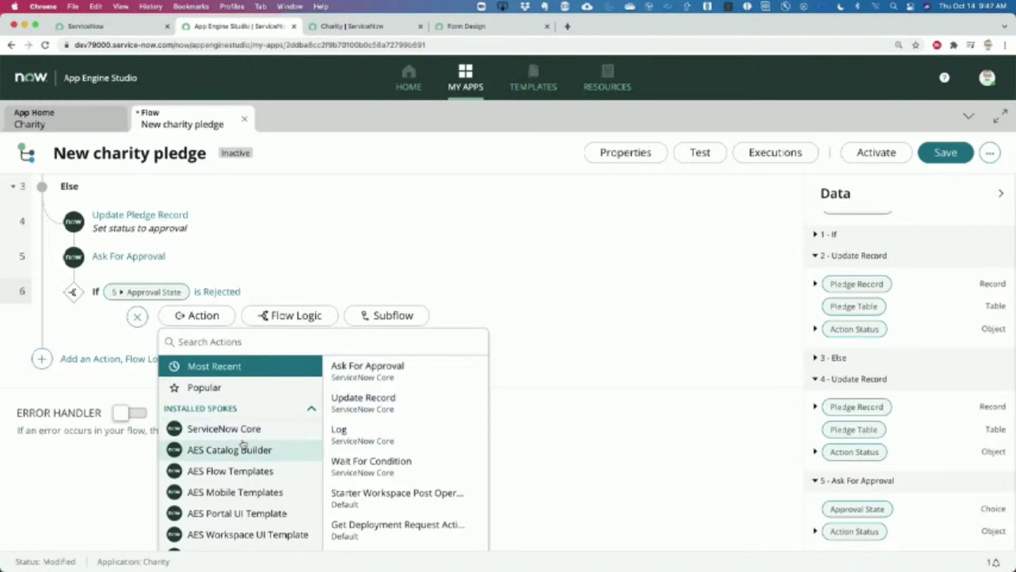
left_click(362, 402)
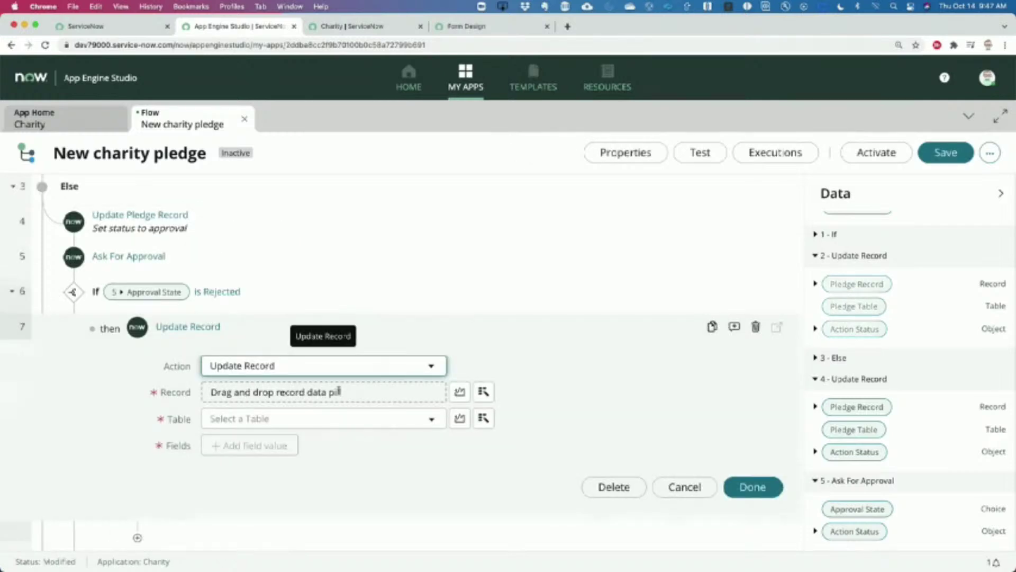
scroll(847, 392, "down", 1)
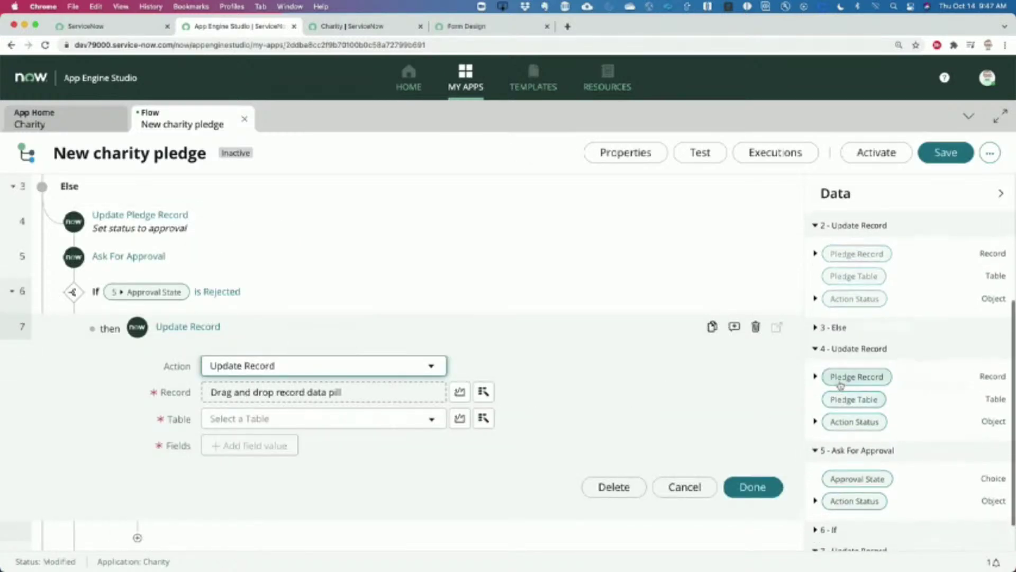
left_click_drag(845, 381, 819, 403)
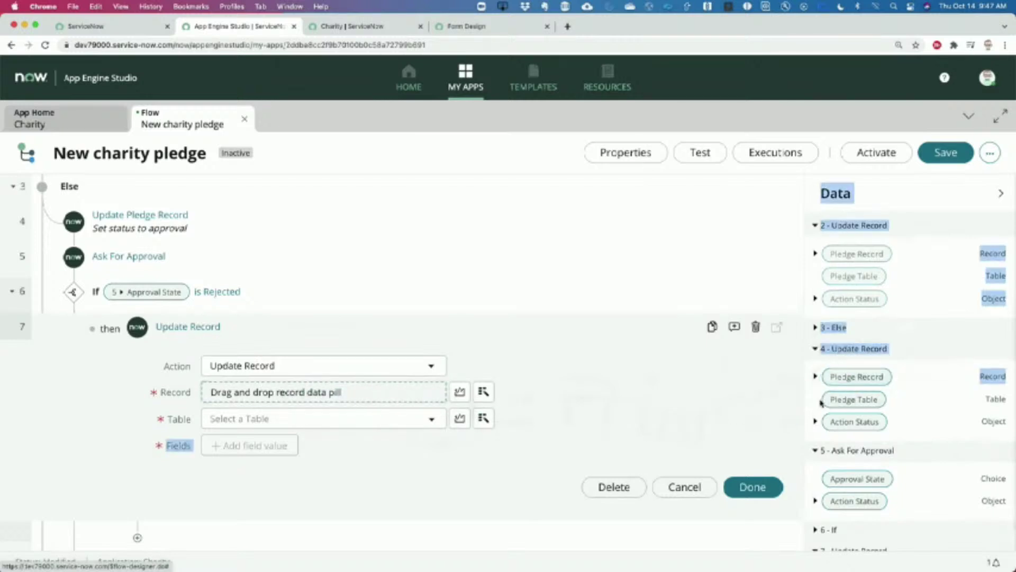
scroll(874, 460, "down", 3)
scroll(864, 465, "up", 2)
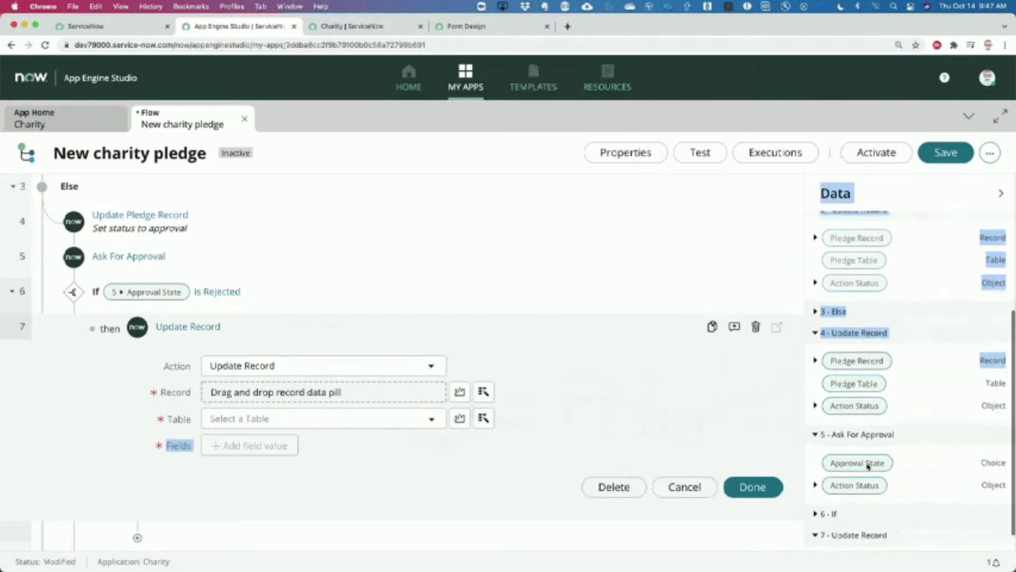
left_click_drag(832, 365, 254, 392)
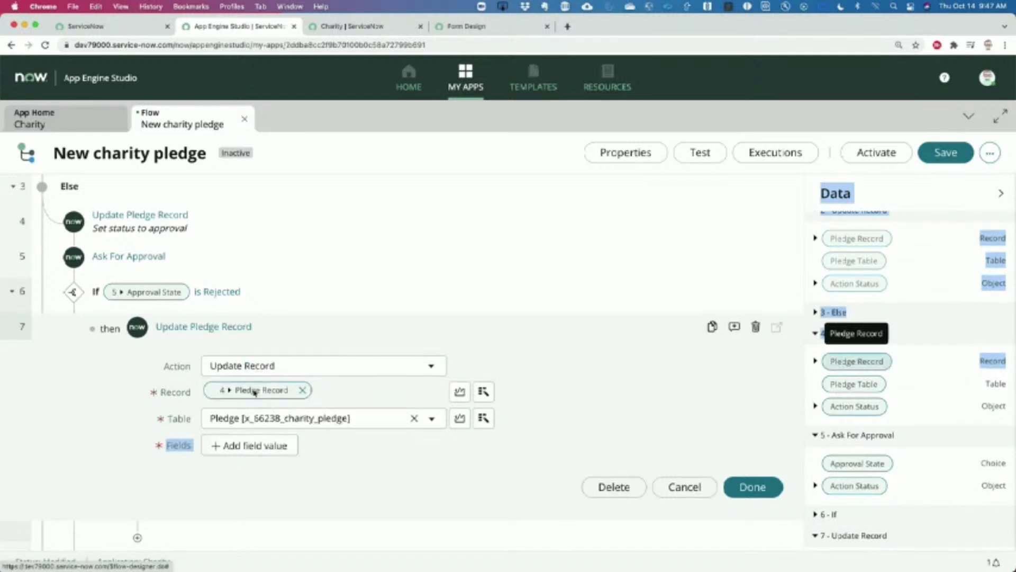
Set the Status field to Rejected in the Update Pledge Record action under the Rejected condition.
left_click(251, 447)
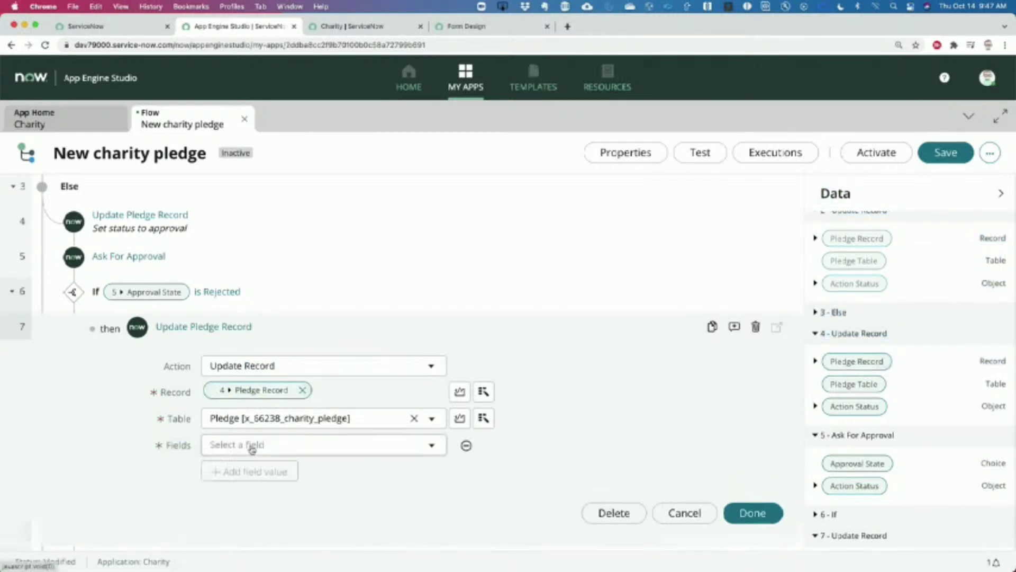
left_click(252, 447)
type("stat")
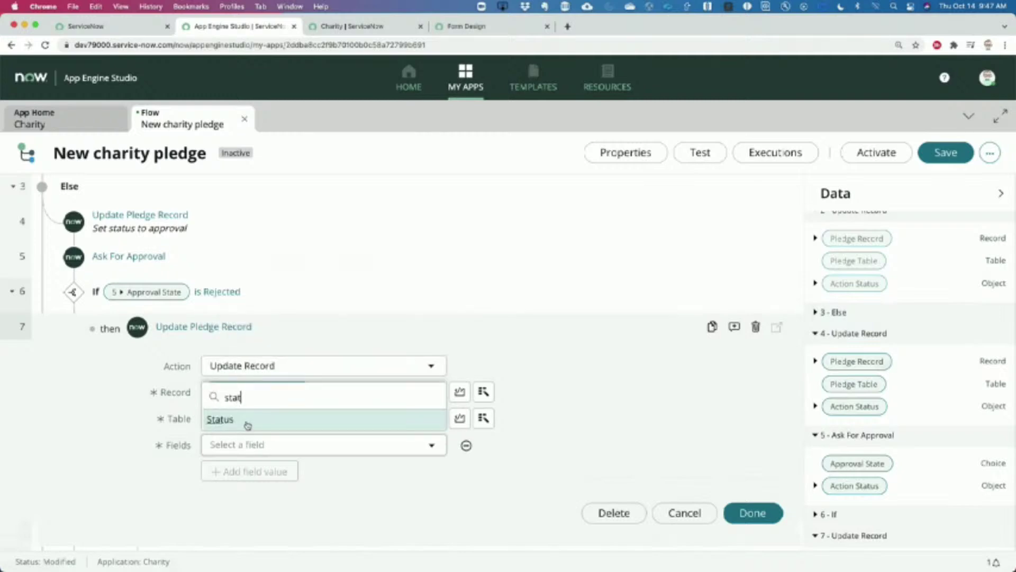
left_click(247, 424)
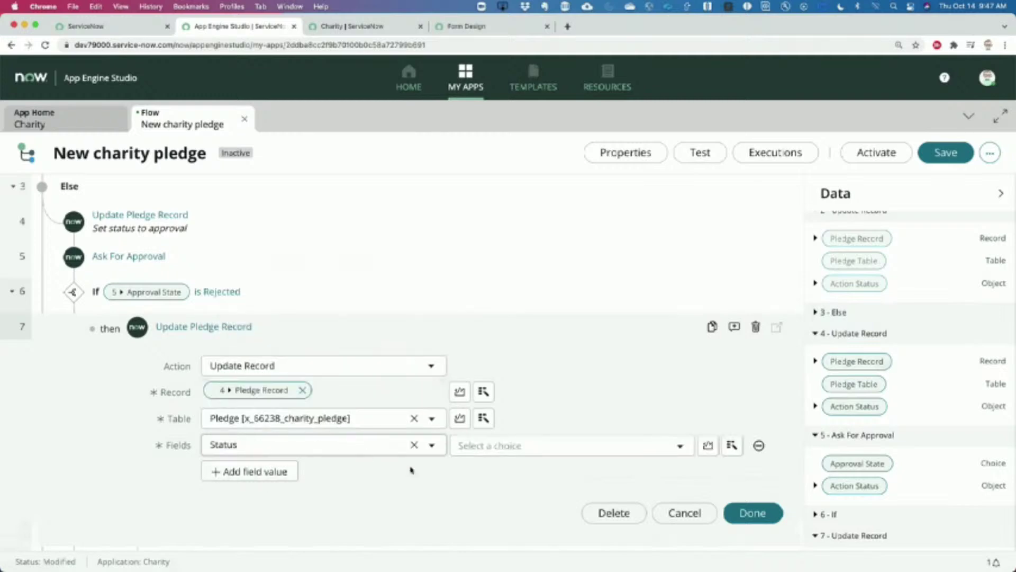
left_click(490, 450)
left_click(479, 531)
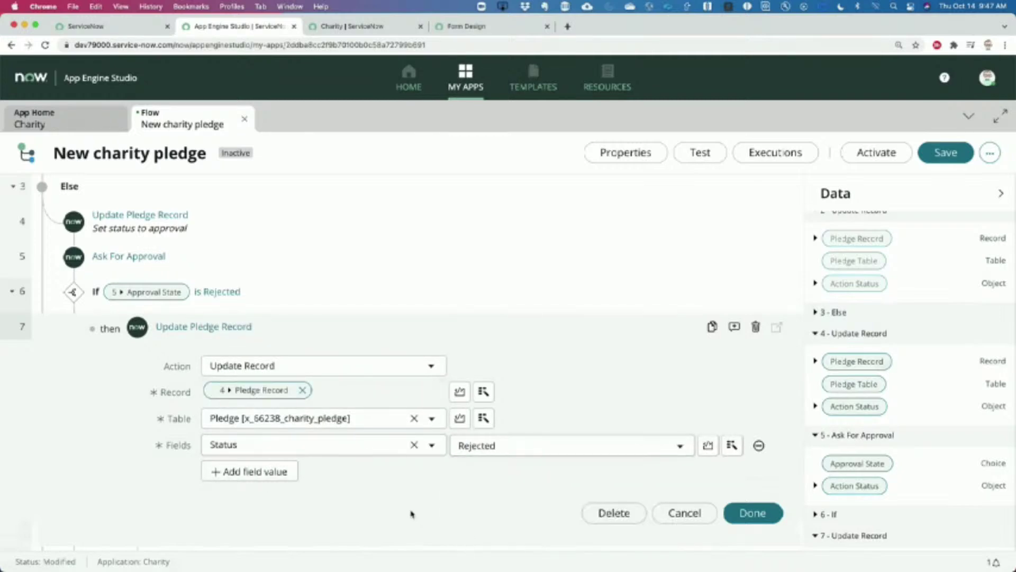
Add a Comments field with the value "Rejected by manager" to the Update Pledge Record action under the Rejected condition.
scroll(411, 513, "down", 5)
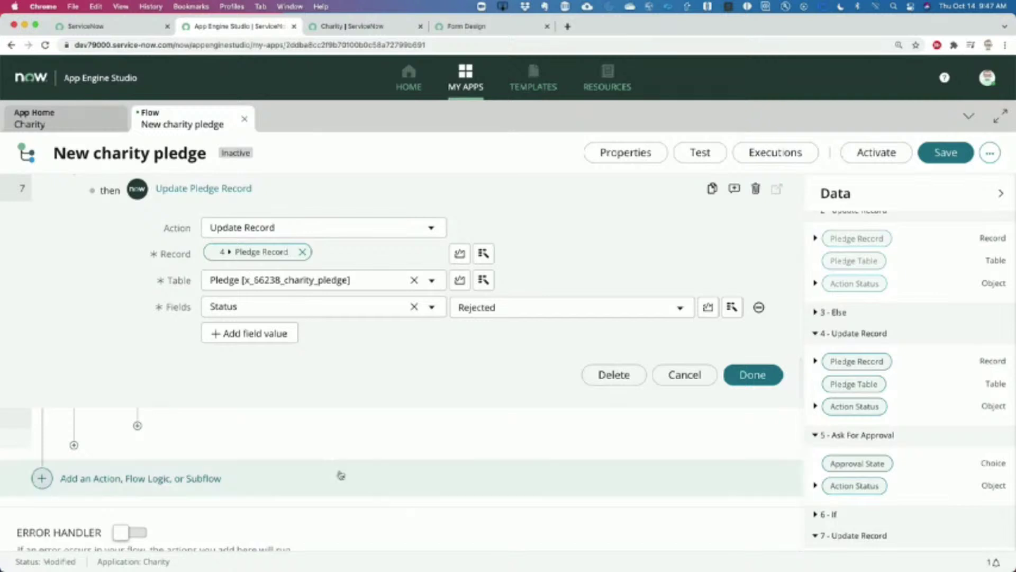
left_click(258, 338)
left_click(260, 341)
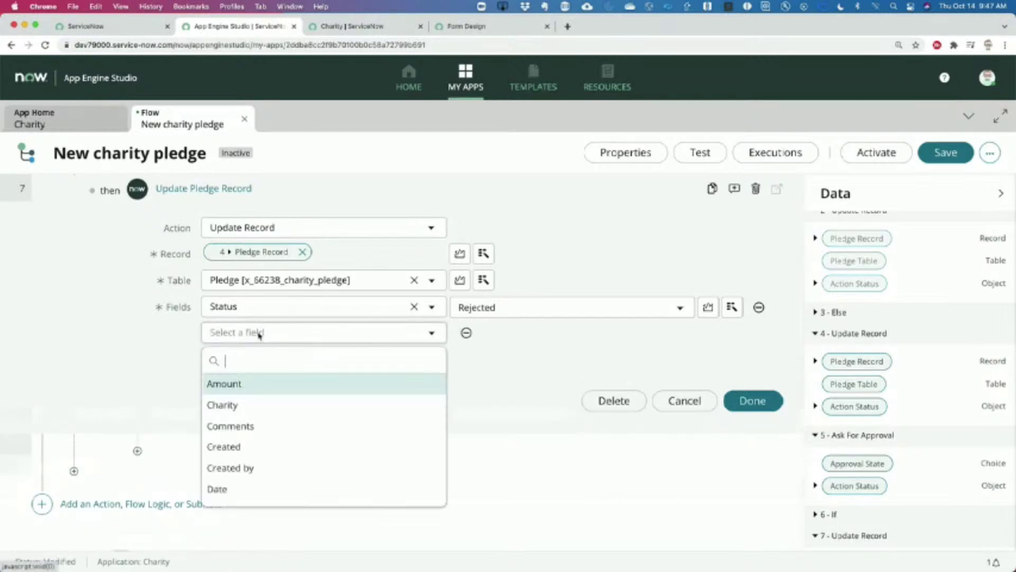
left_click(259, 425)
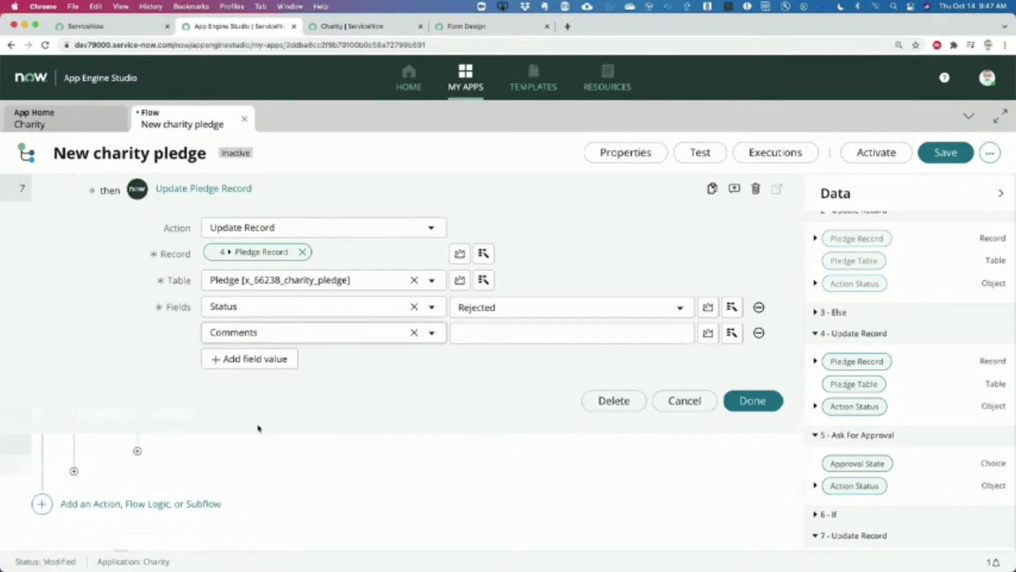
left_click(479, 333)
type("Rejected")
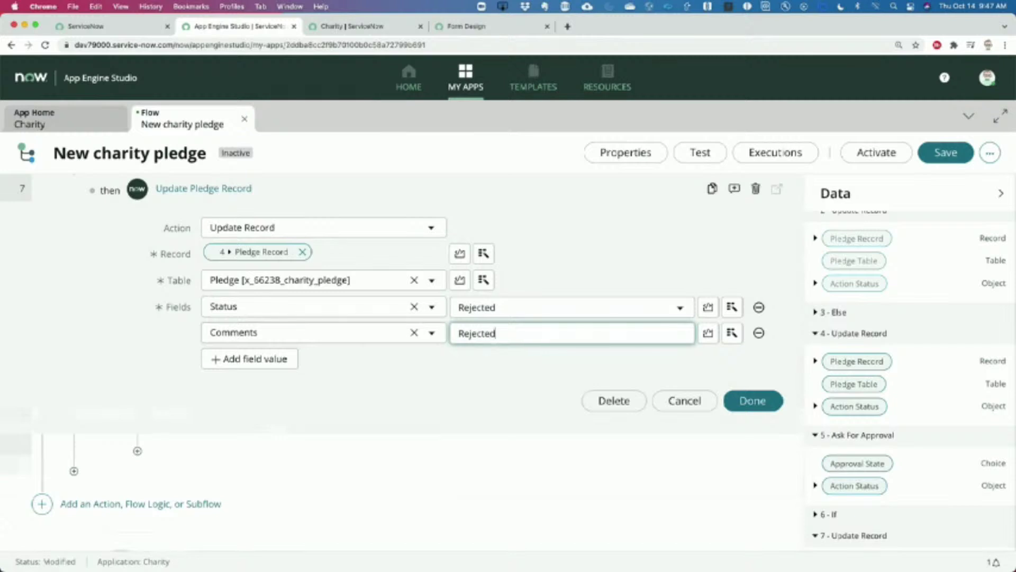
type(" by manager")
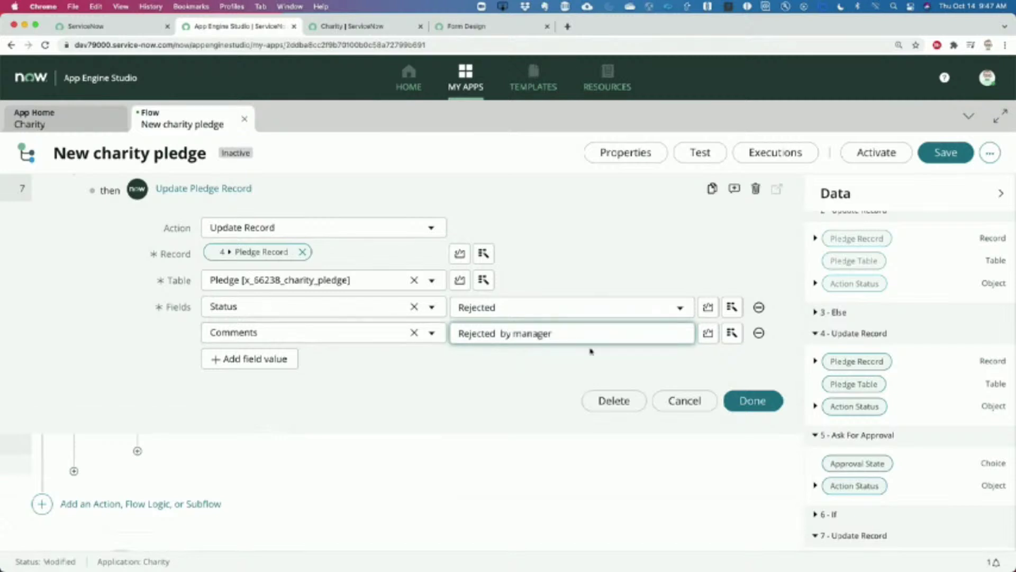
left_click(750, 402)
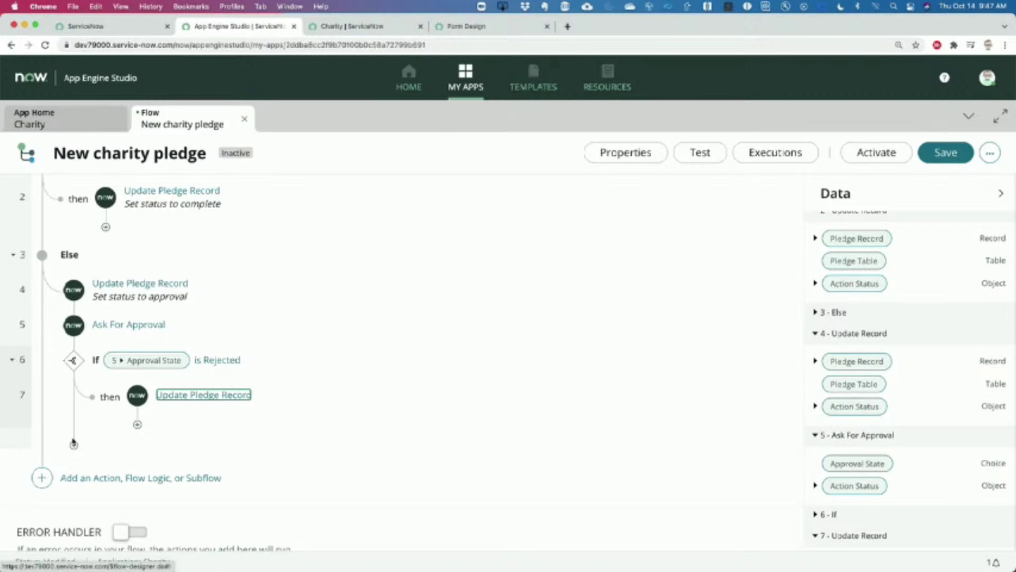
Add an End flow logic after the Update Pledge Record action under the Rejected condition.
left_click(137, 424)
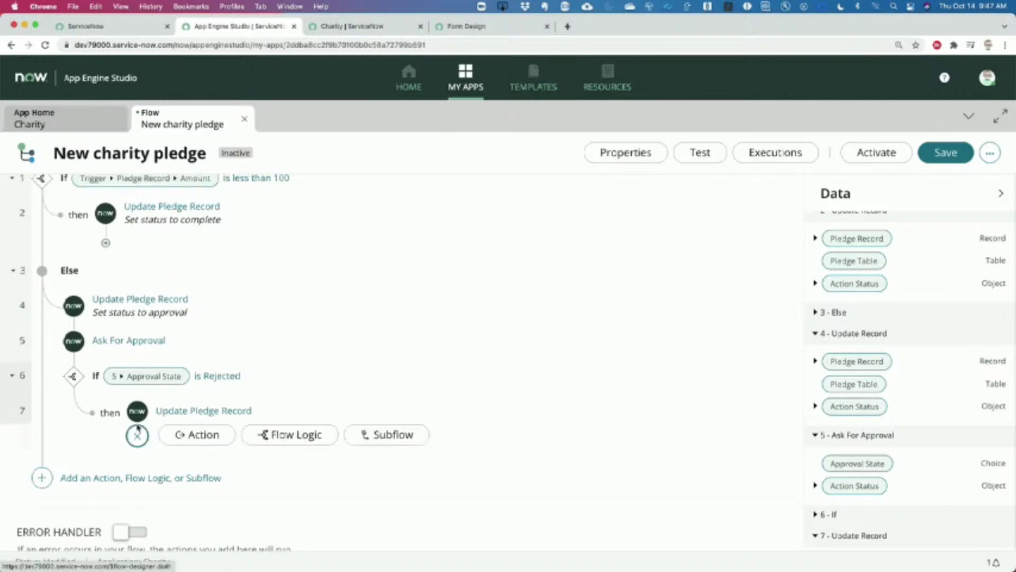
left_click(296, 435)
scroll(304, 455, "down", 3)
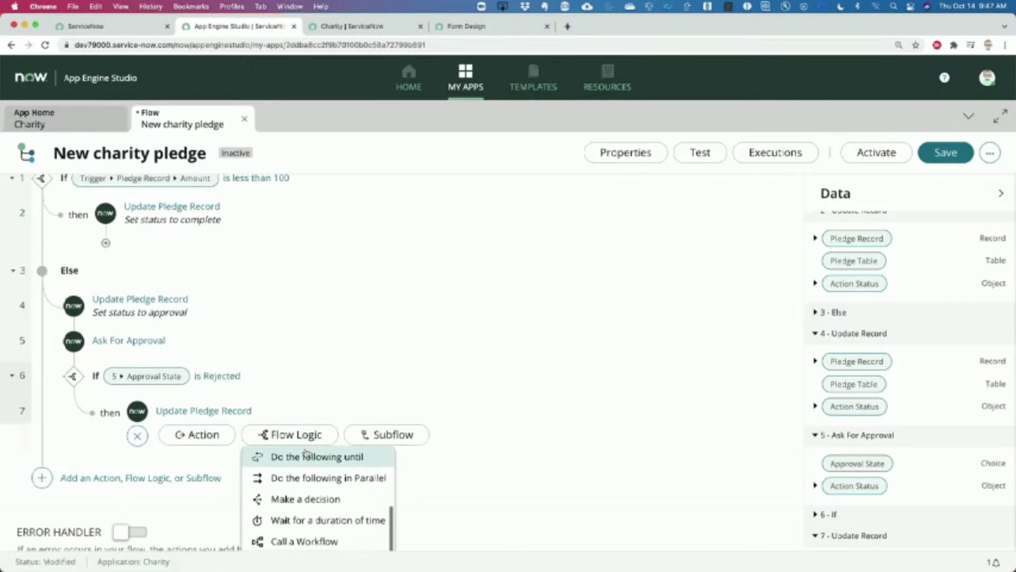
scroll(305, 460, "up", 3)
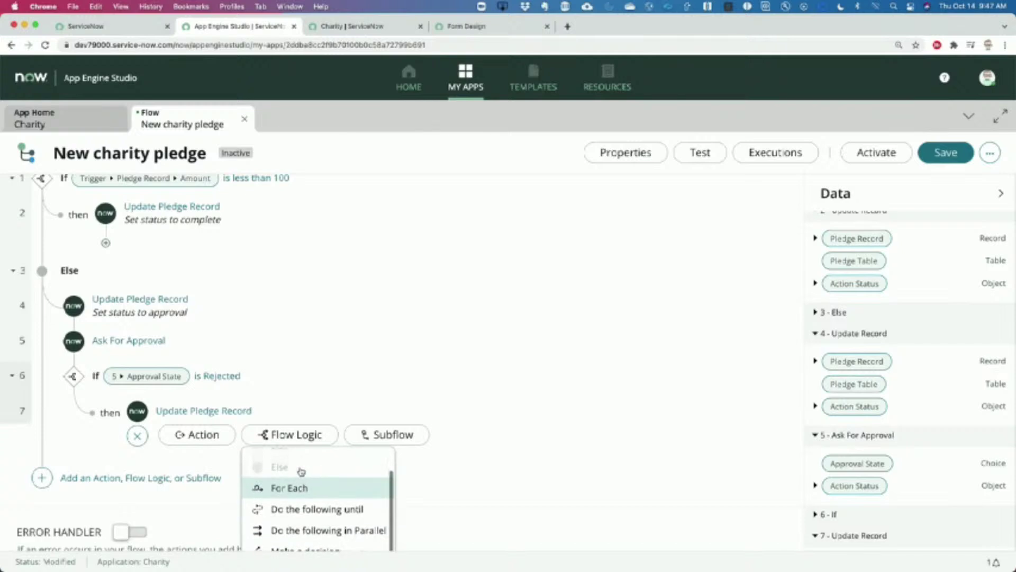
scroll(301, 471, "down", 3)
scroll(306, 456, "down", 2)
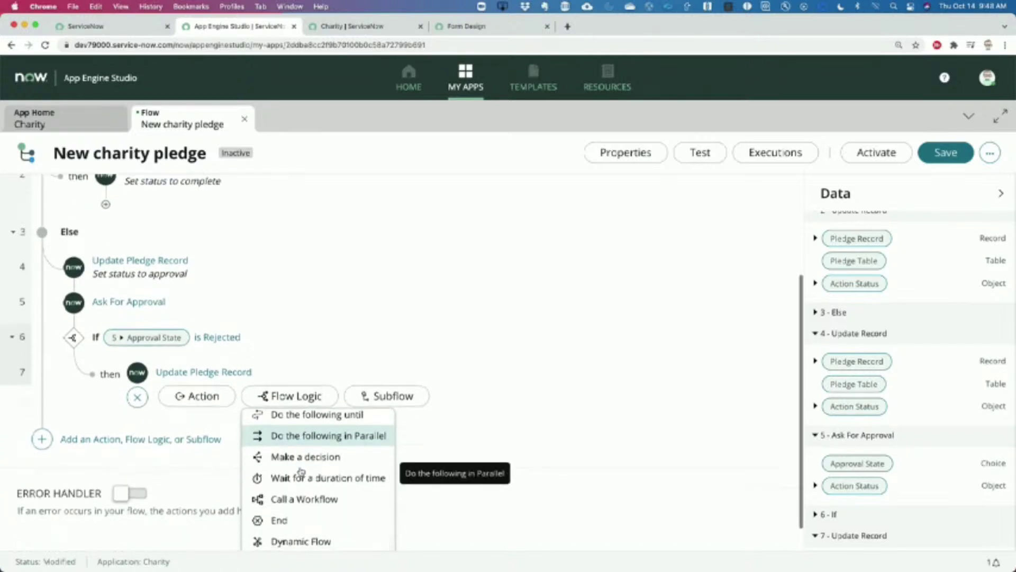
scroll(307, 454, "down", 2)
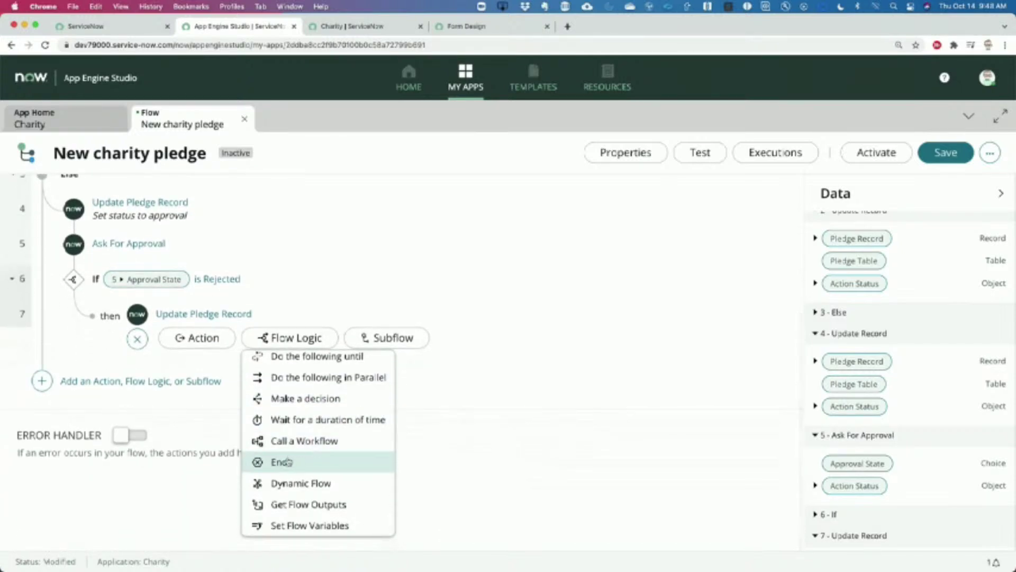
left_click(284, 462)
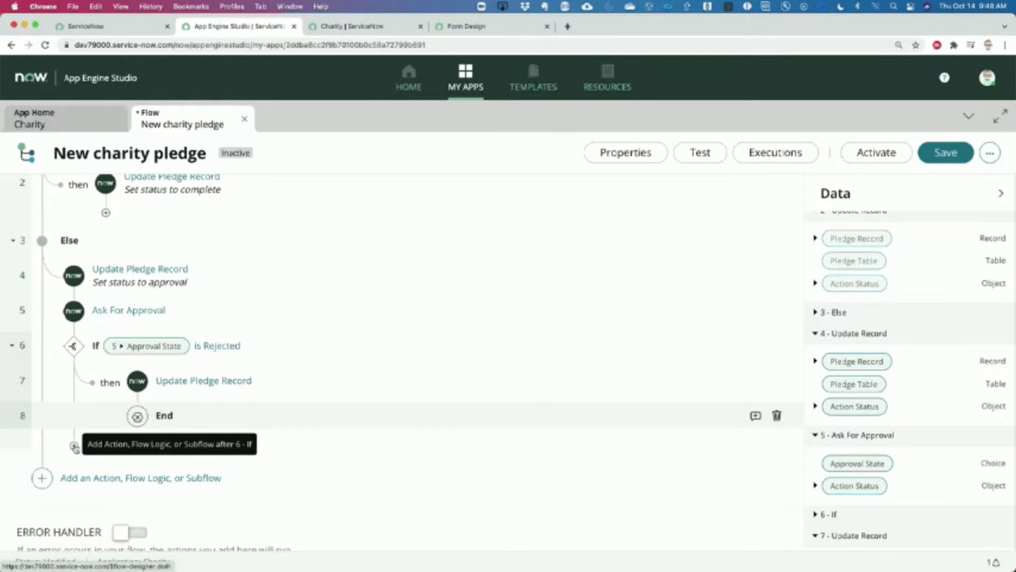
Duplicate the "Set status to complete" Update Pledge Record action in the branch for amounts less than 100.
left_click(74, 446)
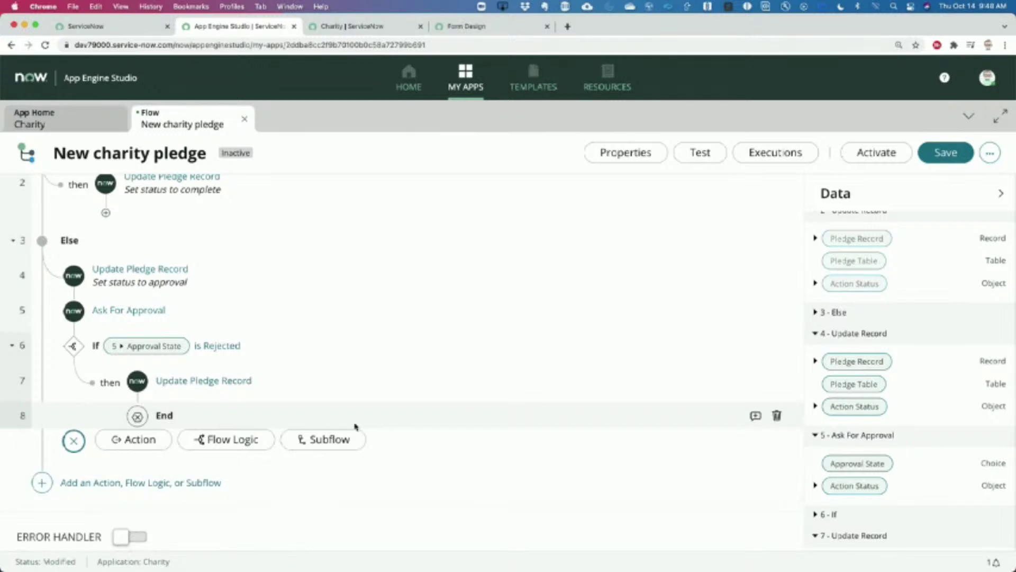
scroll(414, 448, "up", 5)
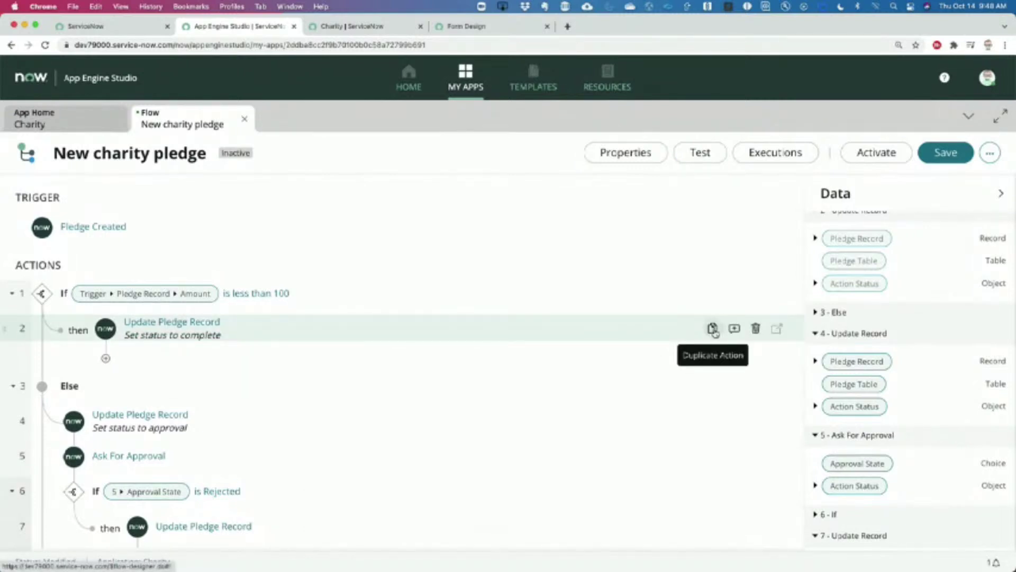
left_click(713, 329)
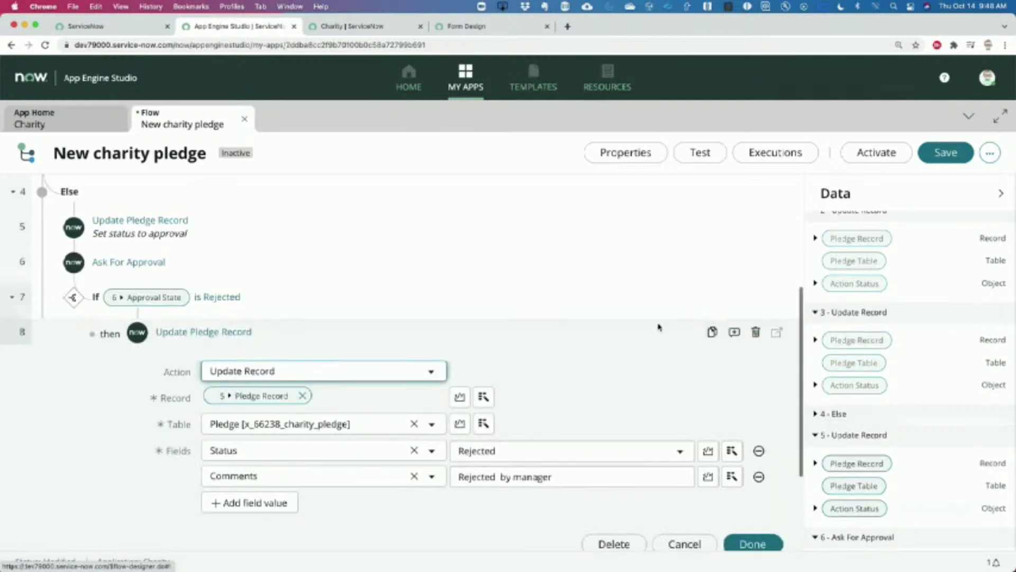
scroll(221, 321, "up", 2)
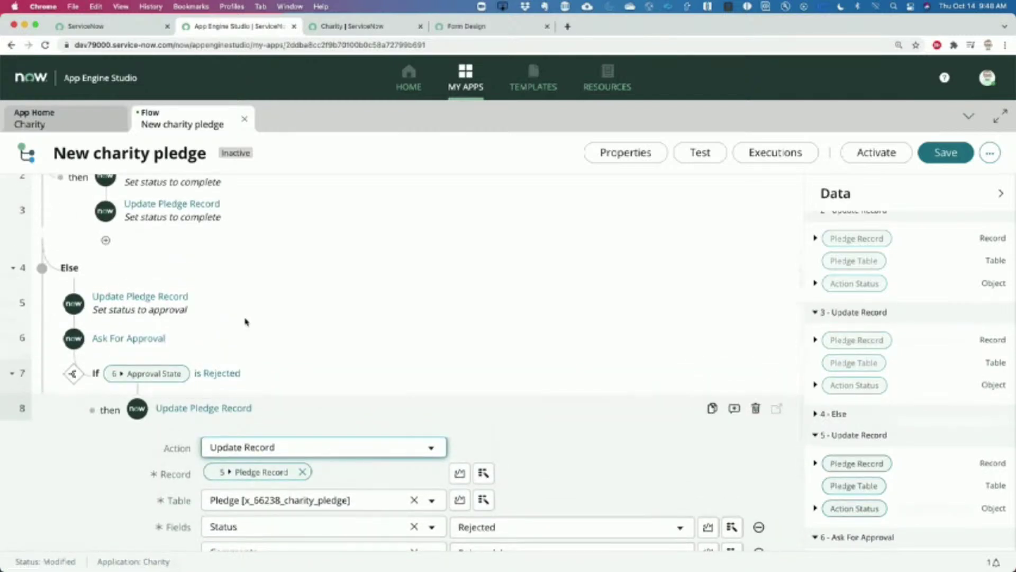
scroll(247, 320, "up", 4)
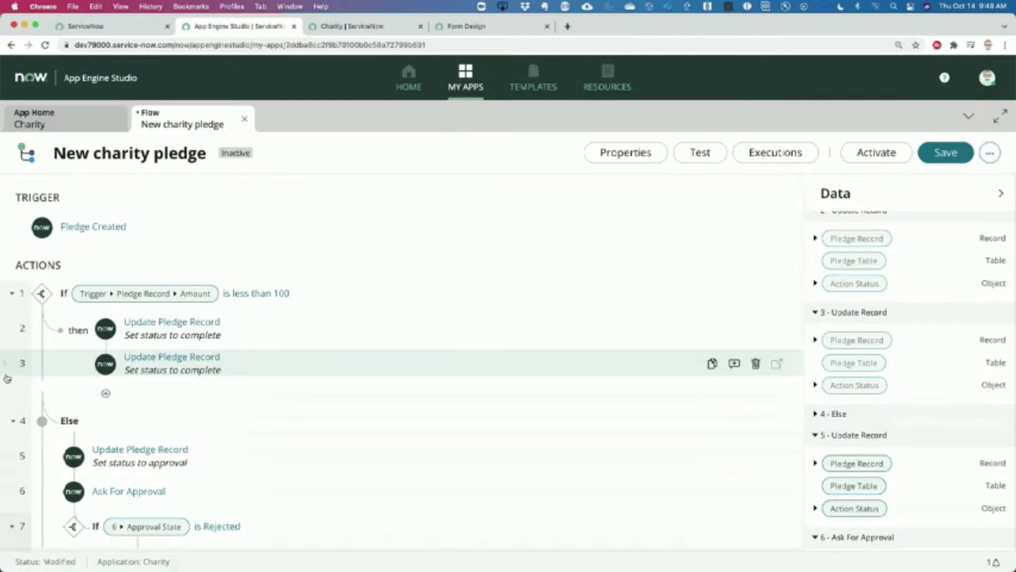
Move the duplicated "Set status to complete" action into the Else branch, directly after the Rejected If block.
scroll(9, 371, "down", 2)
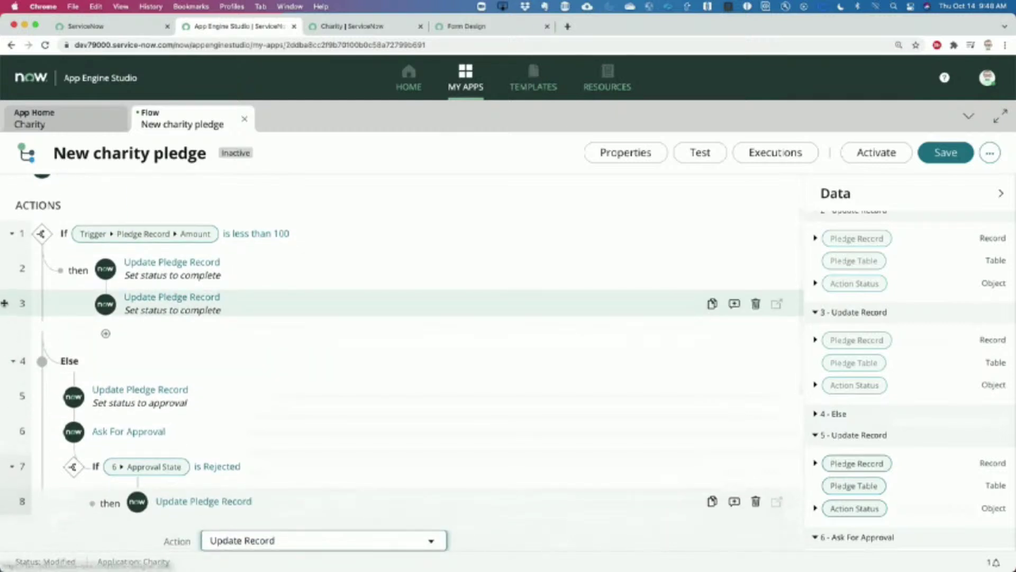
left_click_drag(5, 303, 130, 542)
left_click_drag(4, 539, 22, 305)
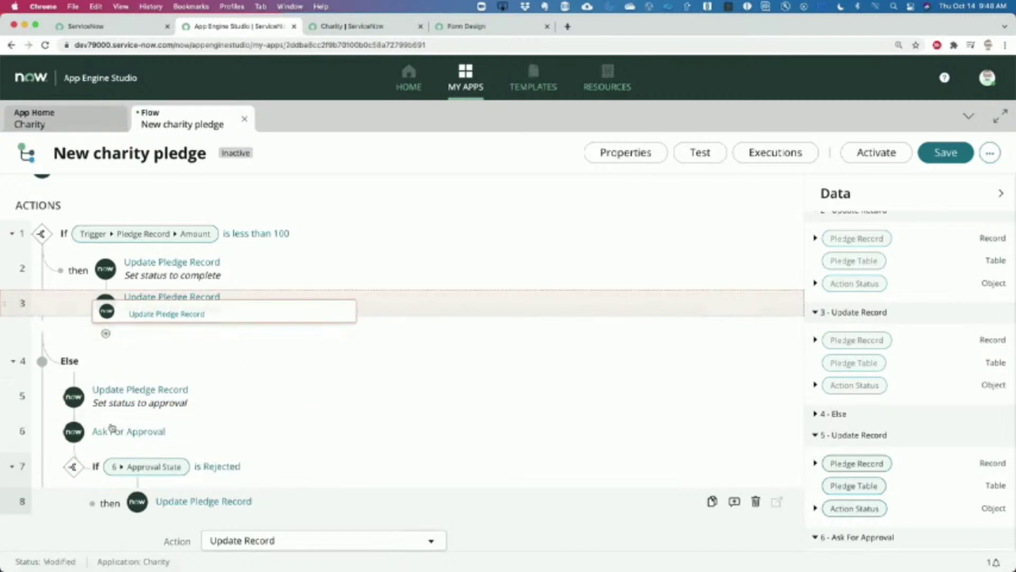
left_click(258, 501)
scroll(258, 491, "down", 5)
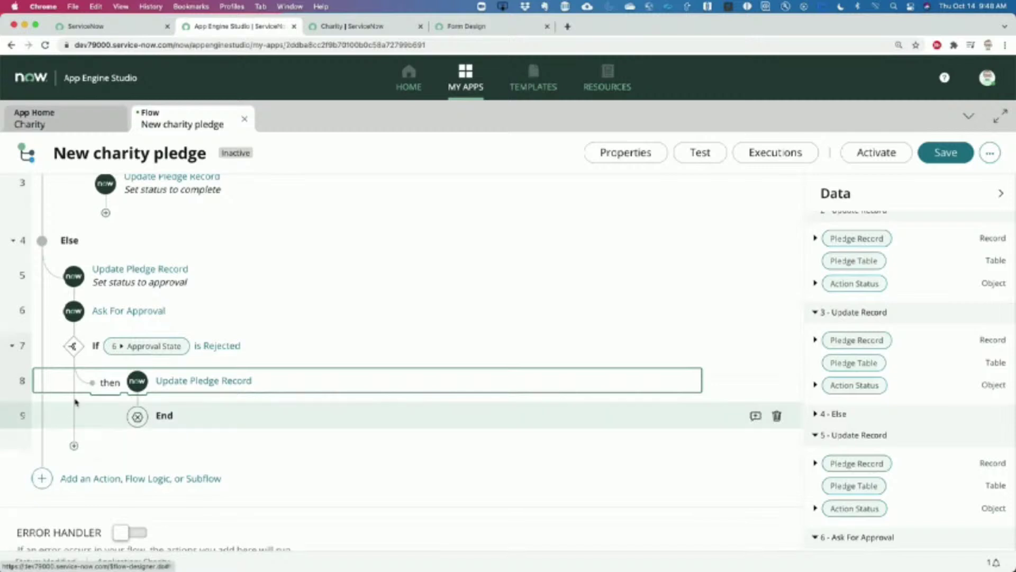
scroll(82, 366, "up", 1)
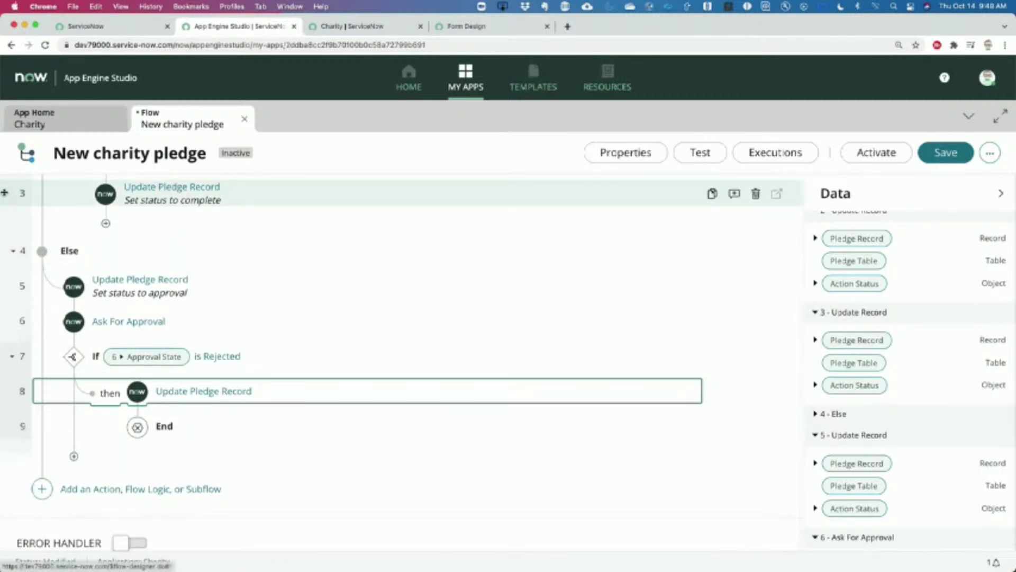
left_click_drag(8, 193, 113, 458)
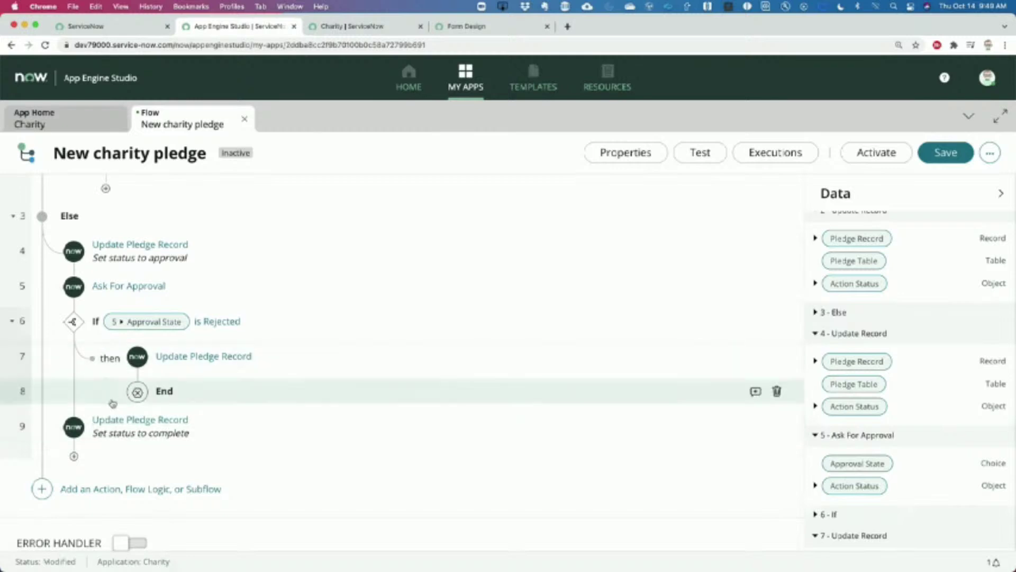
Change the Comments value to "Approved by manager" in the "Set status to complete" action at the end of the Else branch.
left_click(137, 421)
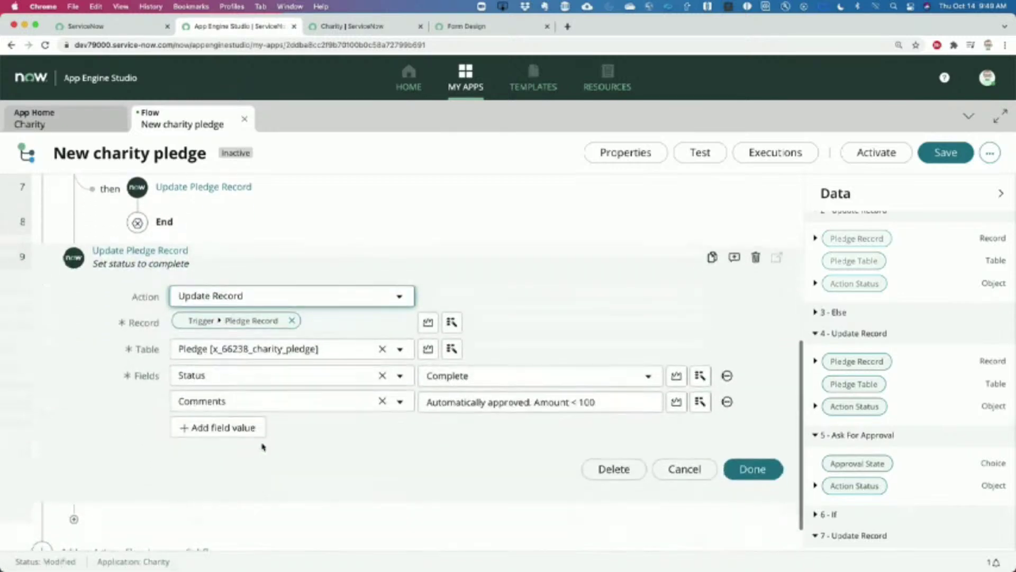
triple_click(479, 402)
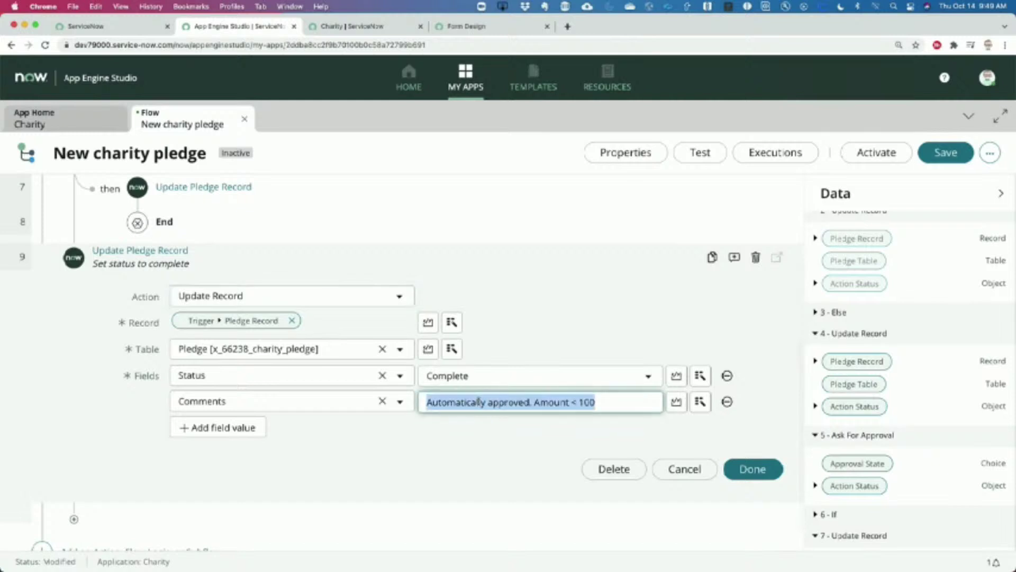
type("Approved")
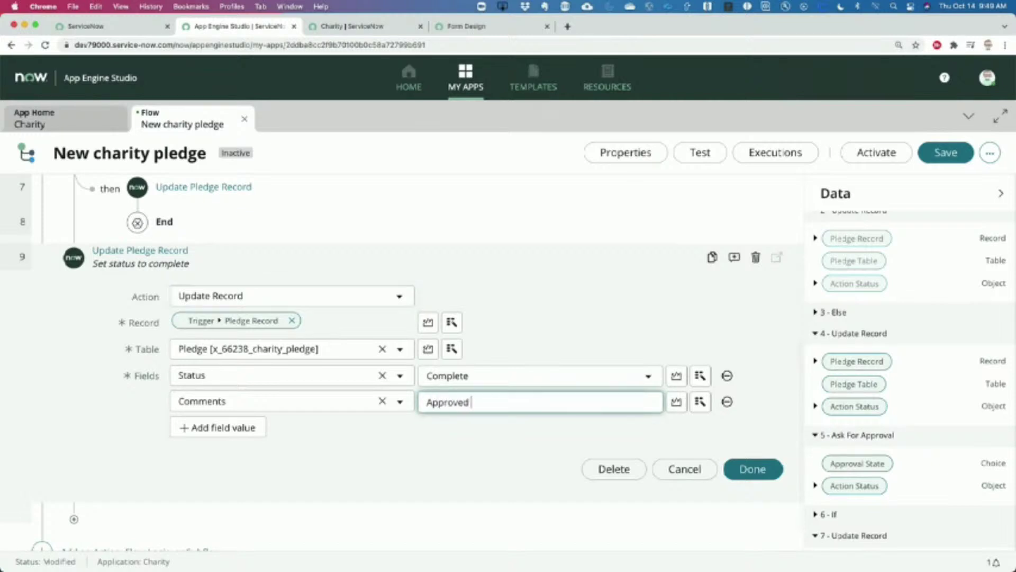
type(" by manager")
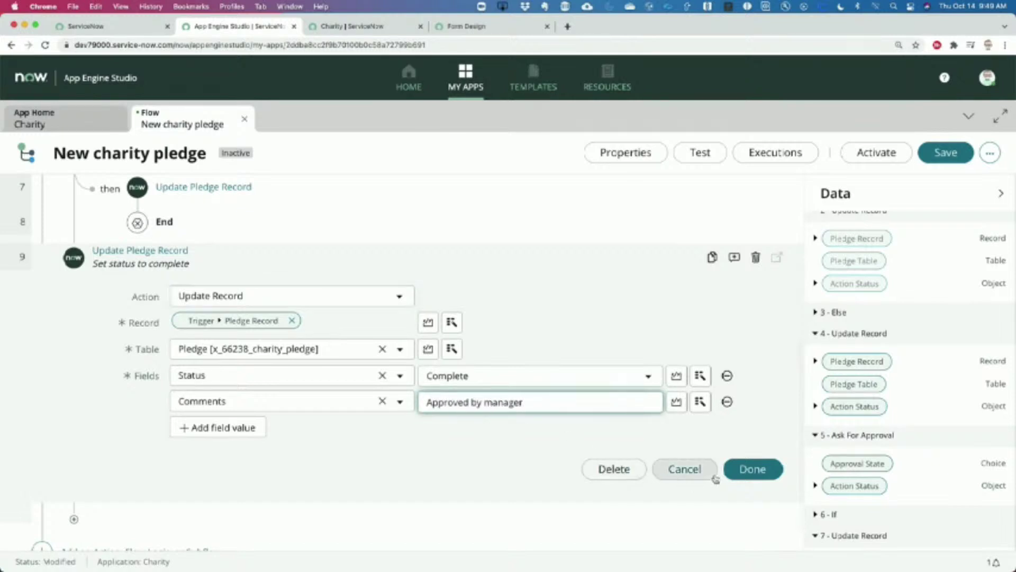
left_click(751, 467)
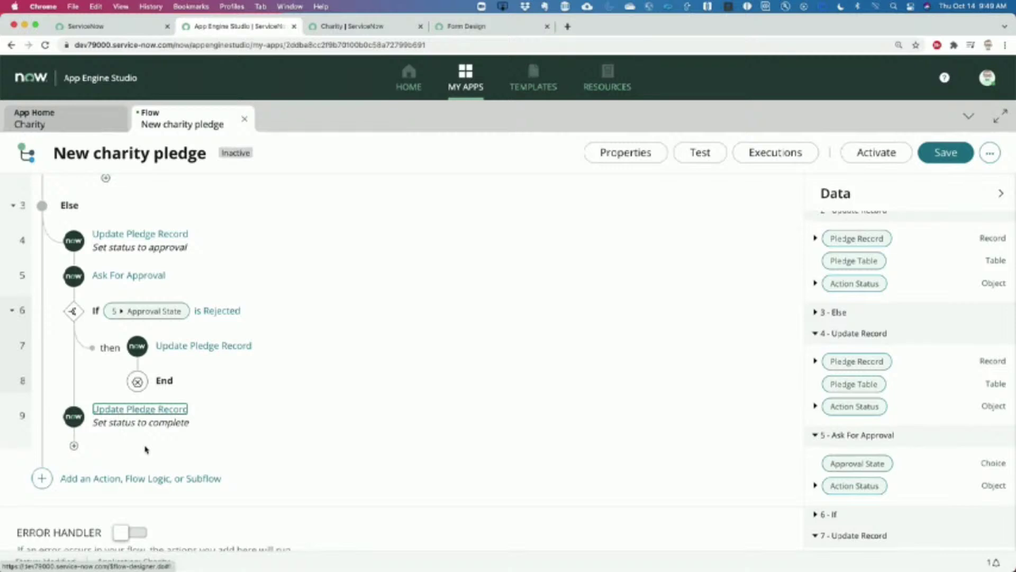
Add a ServiceNow Core Create Record action at the end of the flow for the Donation [x_66238_charity_donation] table.
left_click(42, 478)
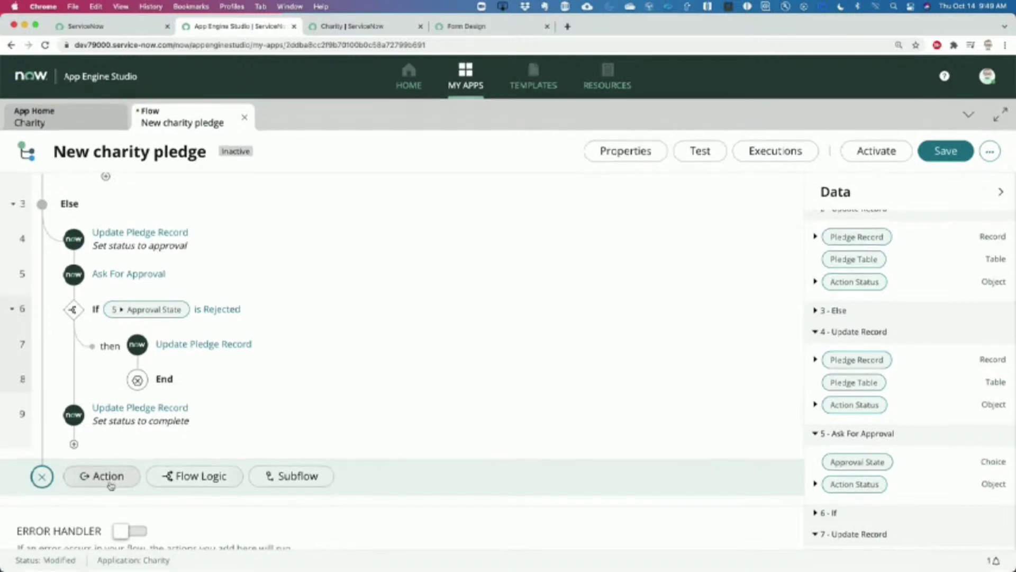
left_click(109, 479)
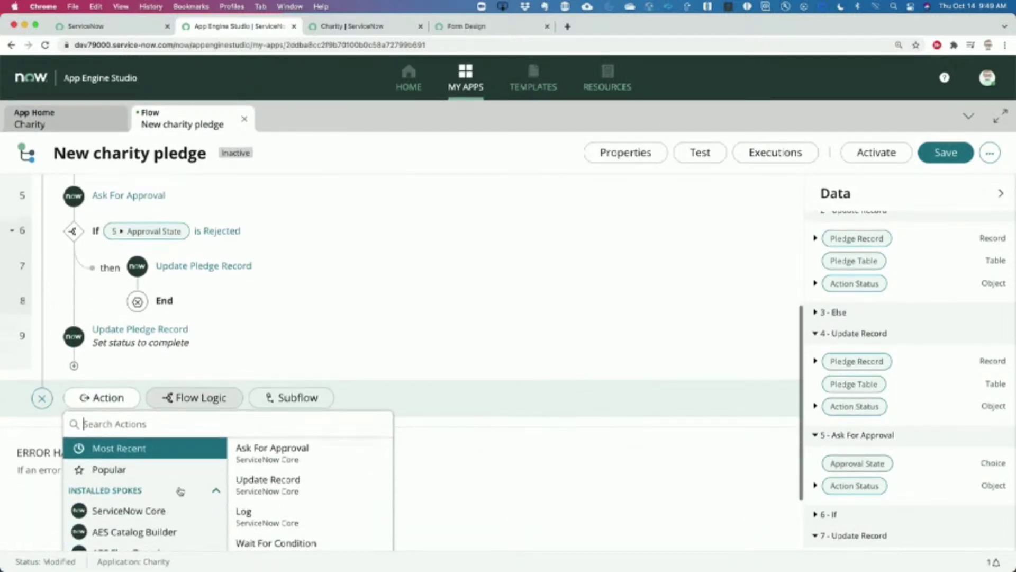
left_click(133, 484)
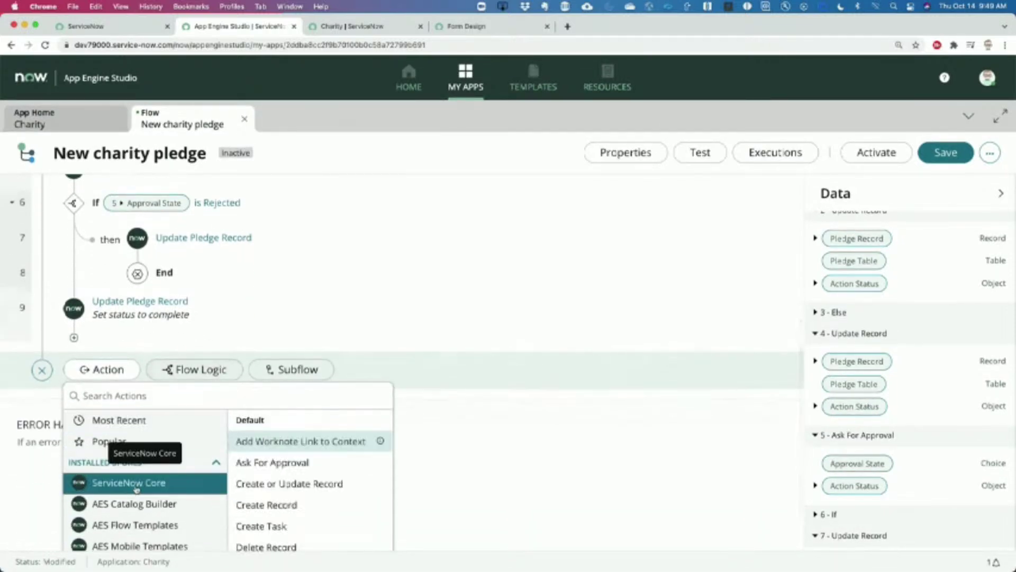
left_click(262, 504)
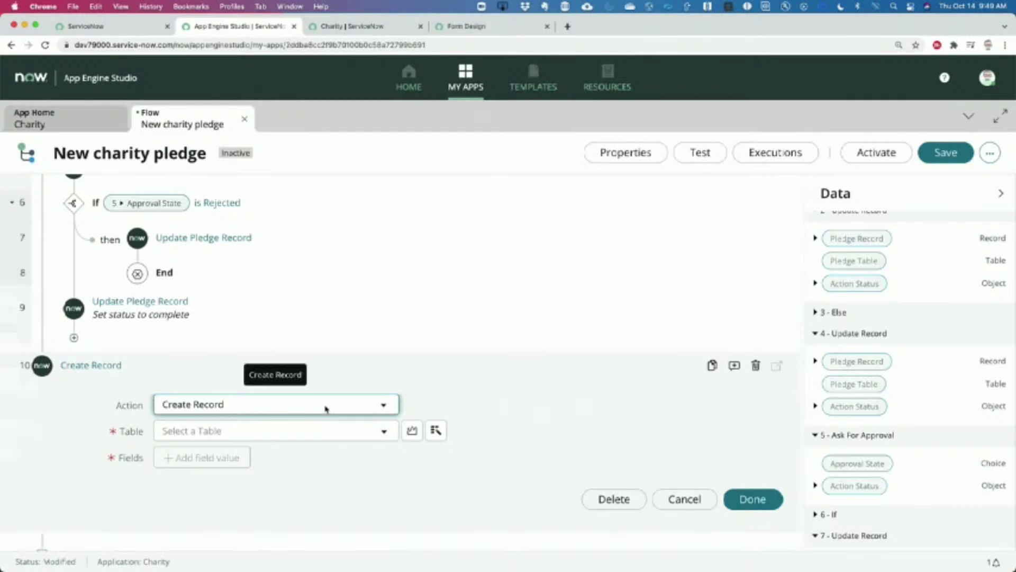
left_click(300, 431)
type("donat")
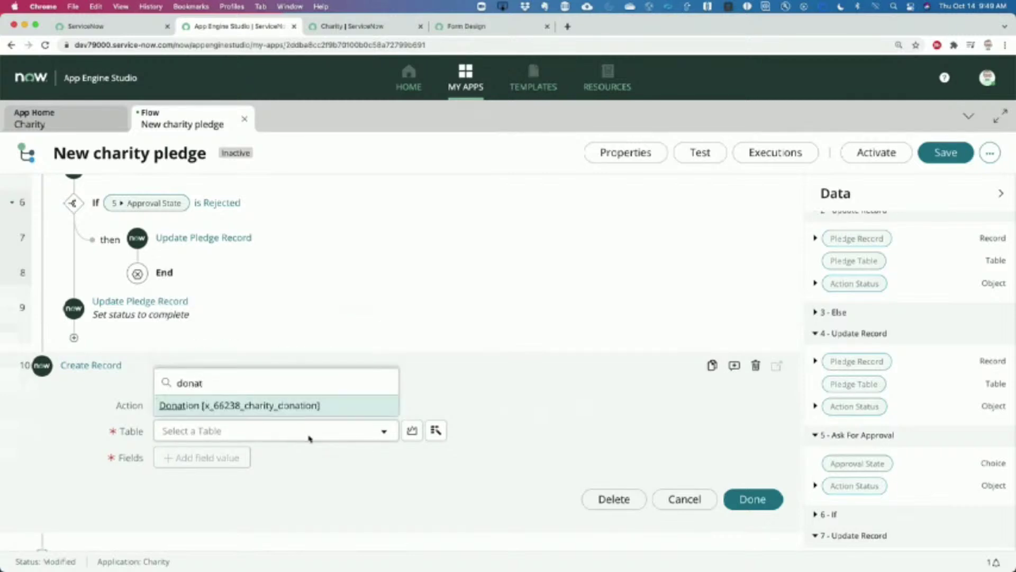
left_click(310, 406)
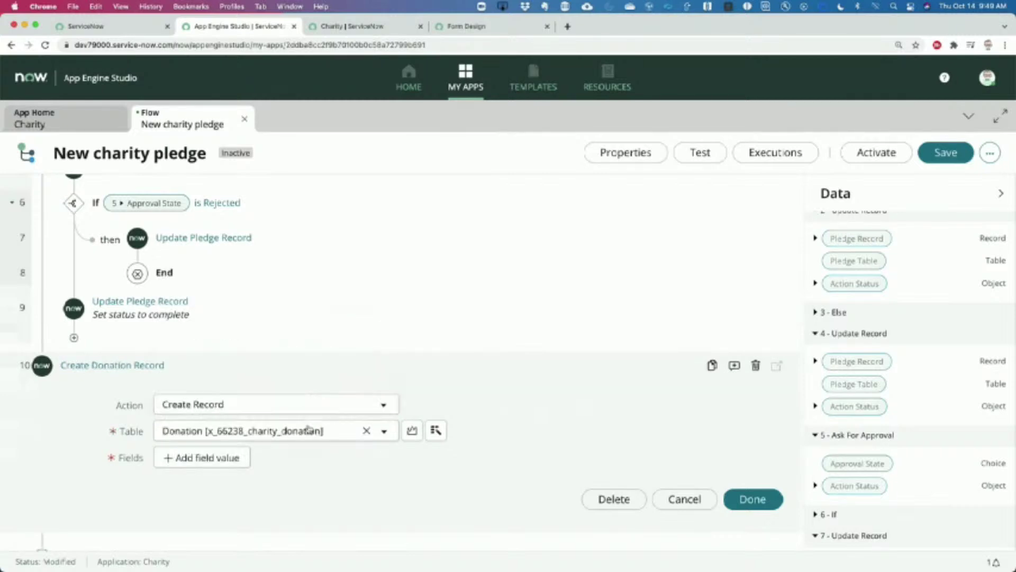
Add a Pledge field value to the Create Donation Record action and map it to Trigger ▸ Pledge Record.
scroll(315, 447, "down", 3)
left_click(234, 398)
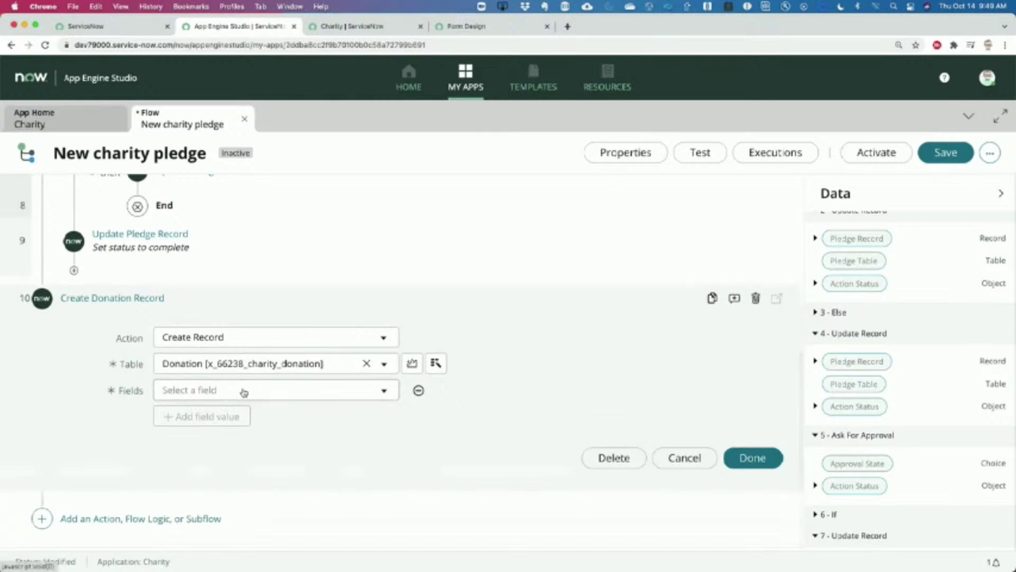
left_click(252, 394)
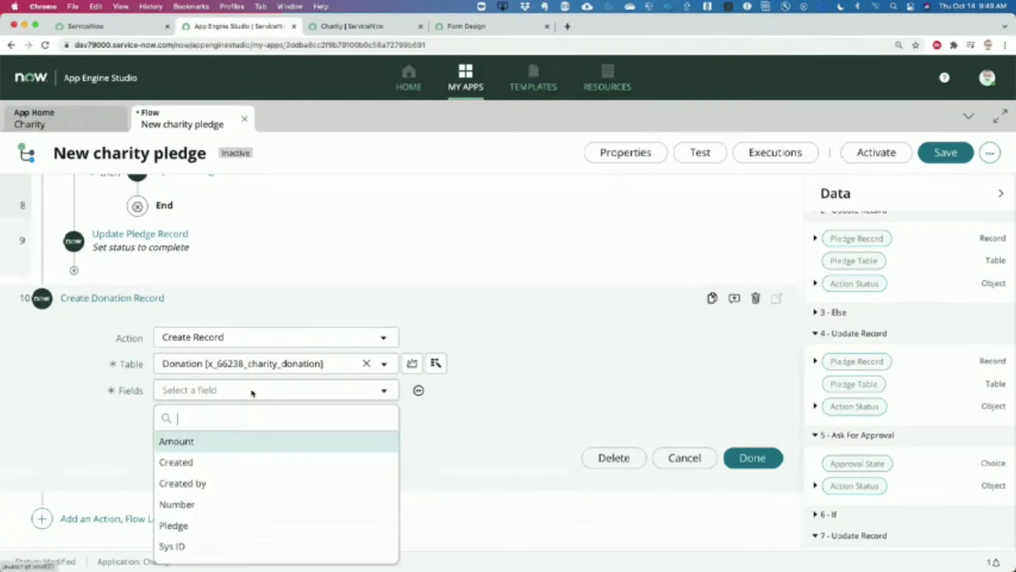
type("pledge")
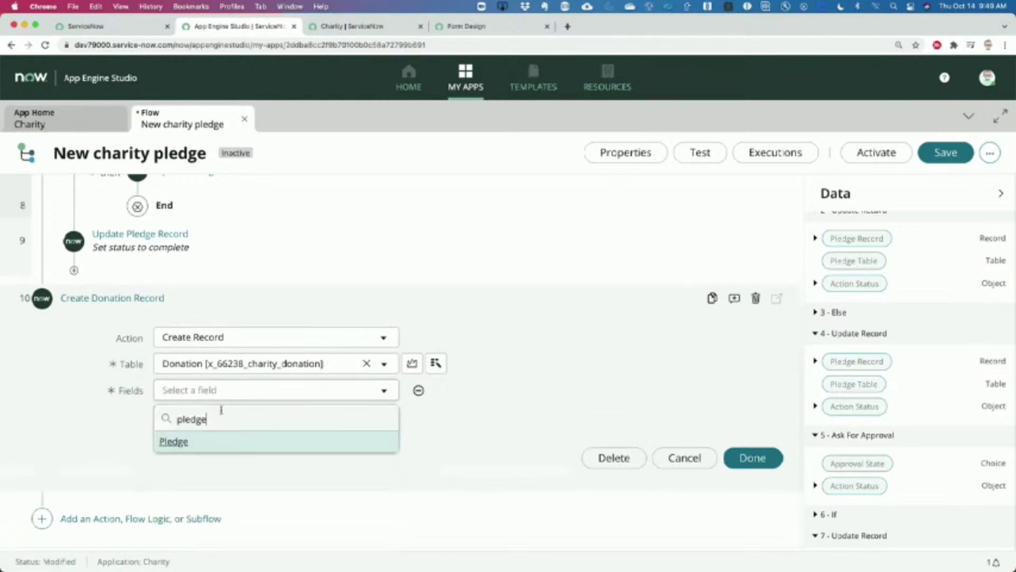
left_click(204, 445)
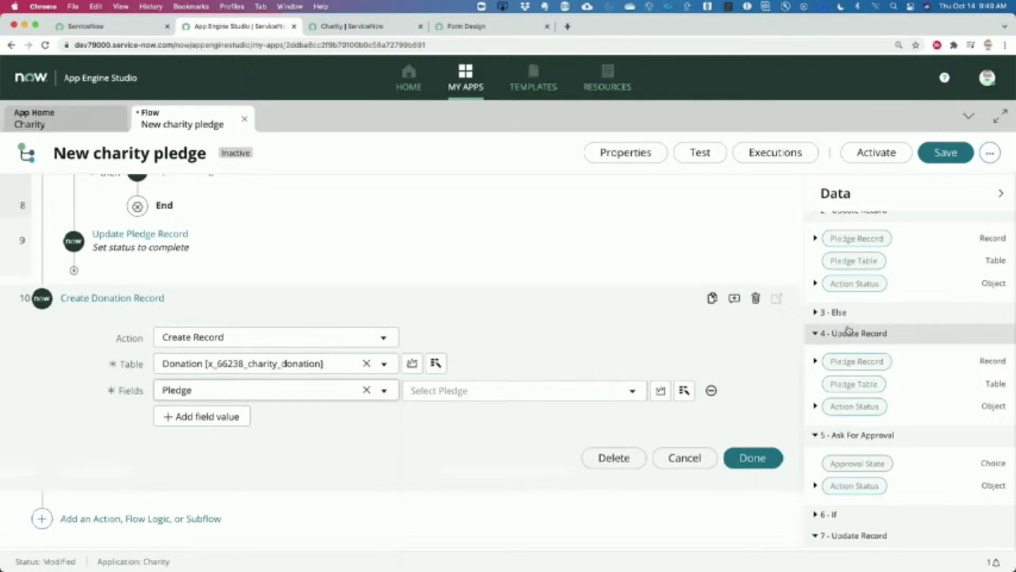
scroll(868, 265, "up", 3)
left_click_drag(858, 268, 476, 390)
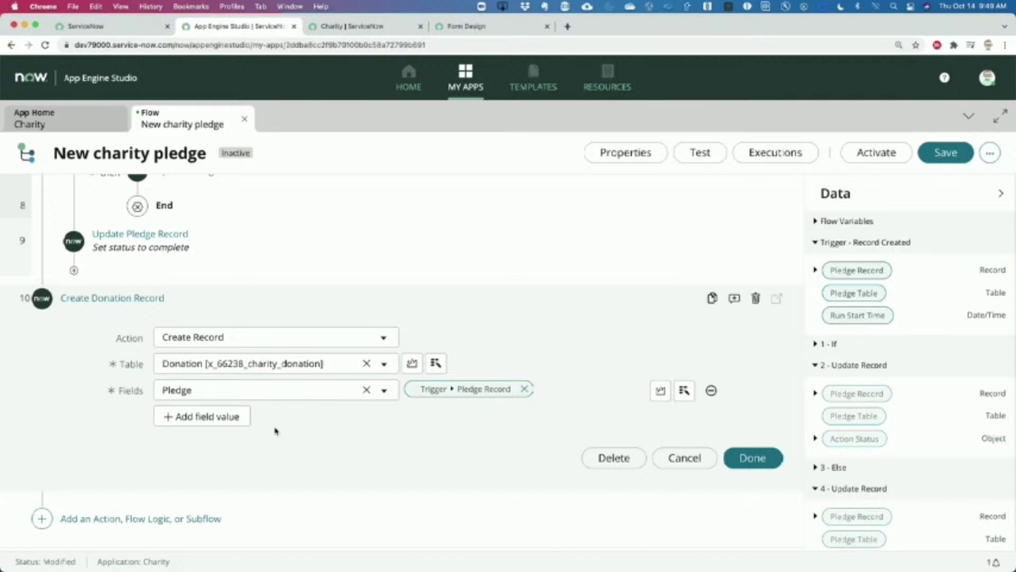
Add an Amount field value to the Create Donation Record action and map it to Trigger ▸ Pledge Record ▸ Amount.
left_click(244, 418)
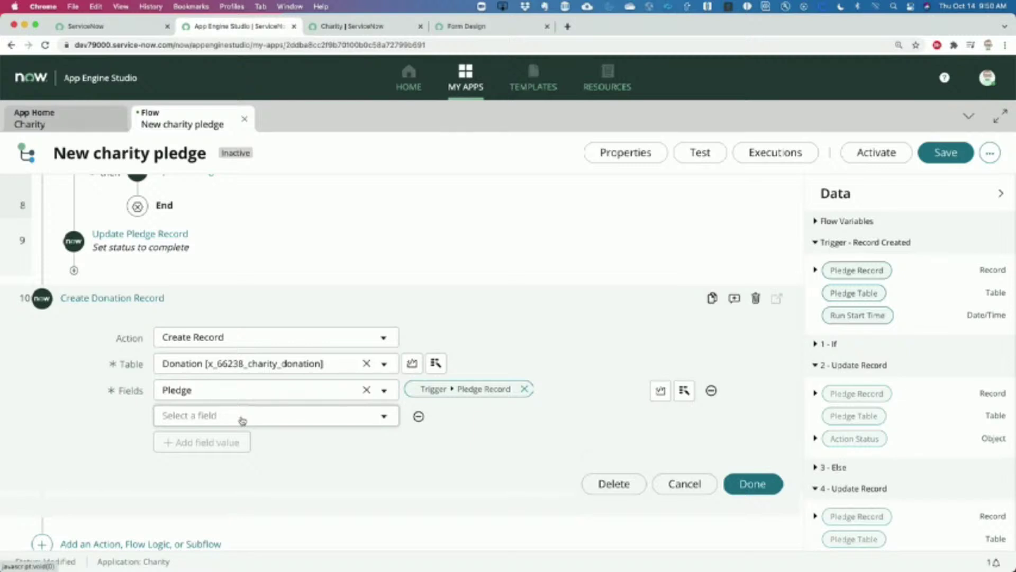
left_click(815, 270)
mouse_move(846, 294)
left_mouse_down()
mouse_move(421, 362)
mouse_move(296, 411)
mouse_move(863, 317)
mouse_move(847, 294)
left_mouse_up()
left_click(366, 417)
left_click(365, 417)
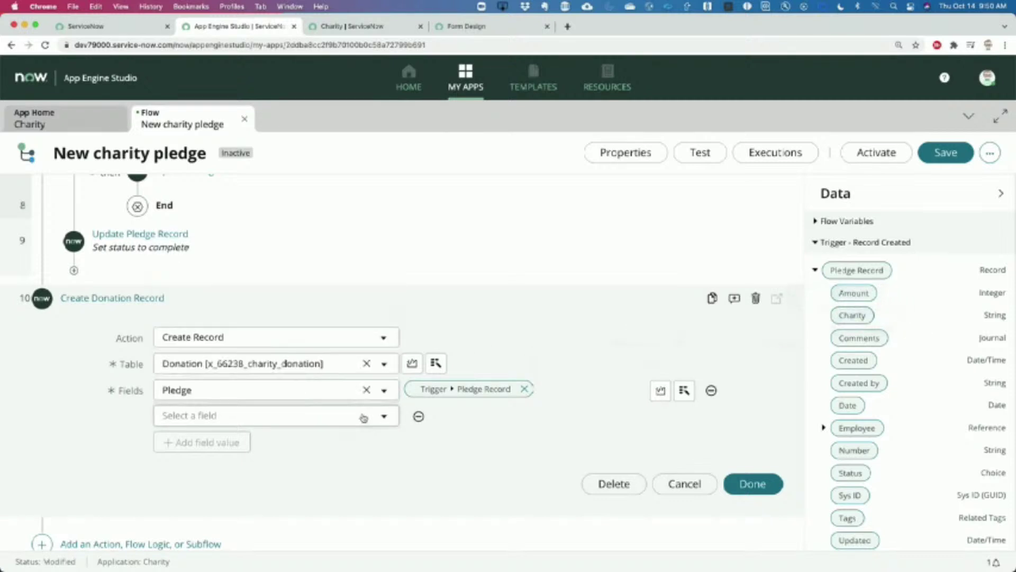
left_click(364, 416)
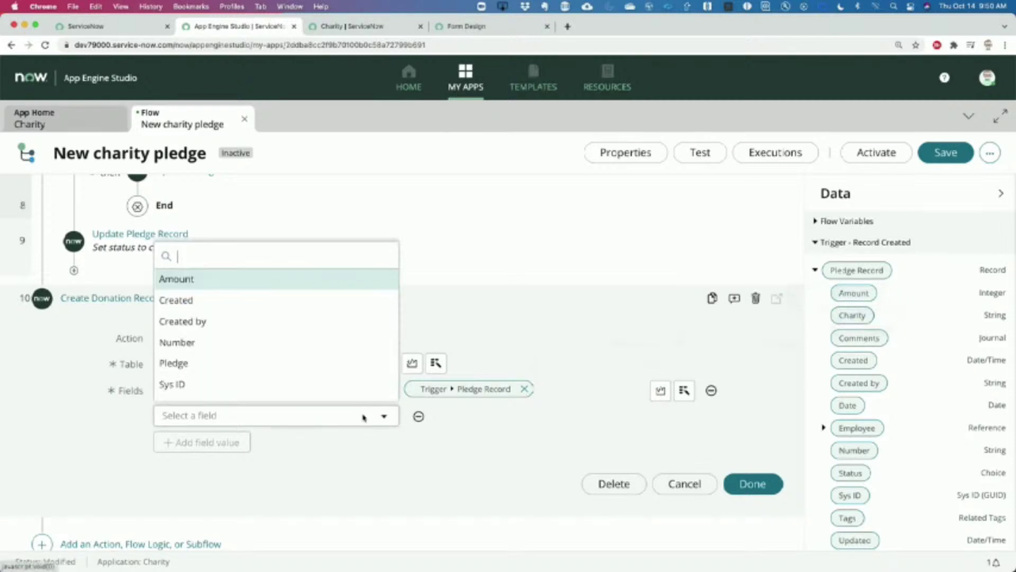
left_click(291, 280)
left_click(815, 270)
left_click(815, 270)
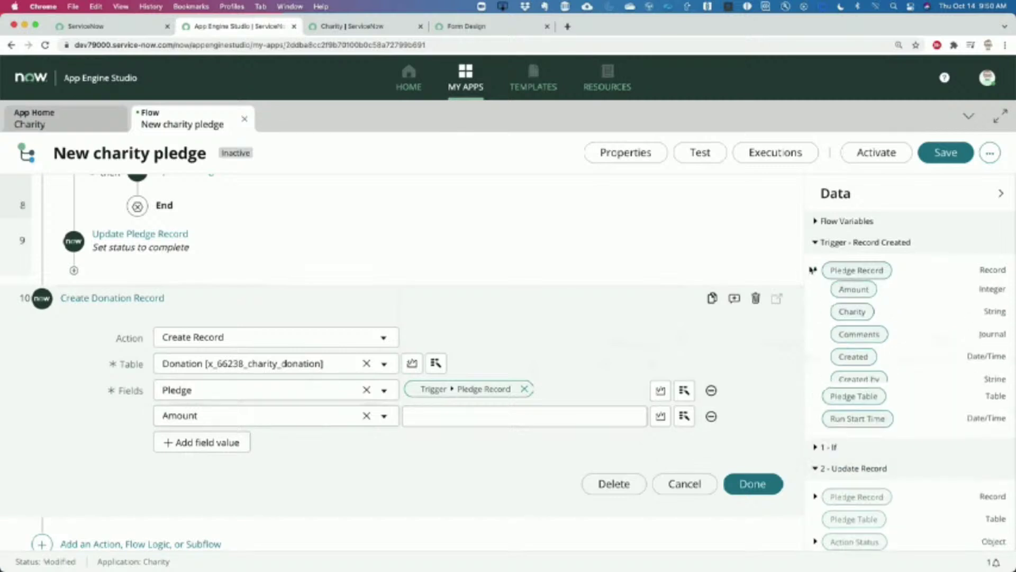
left_click_drag(853, 292, 519, 420)
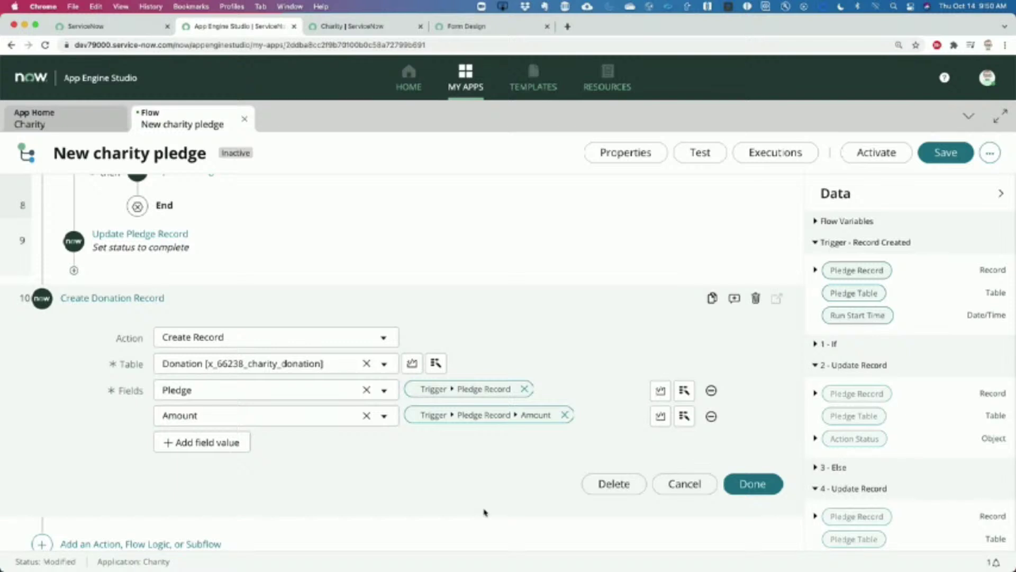
Apply a Math Multiply transform with Number 2 to the donation's Amount value and finish editing the Create Donation Record action.
scroll(523, 444, "up", 5)
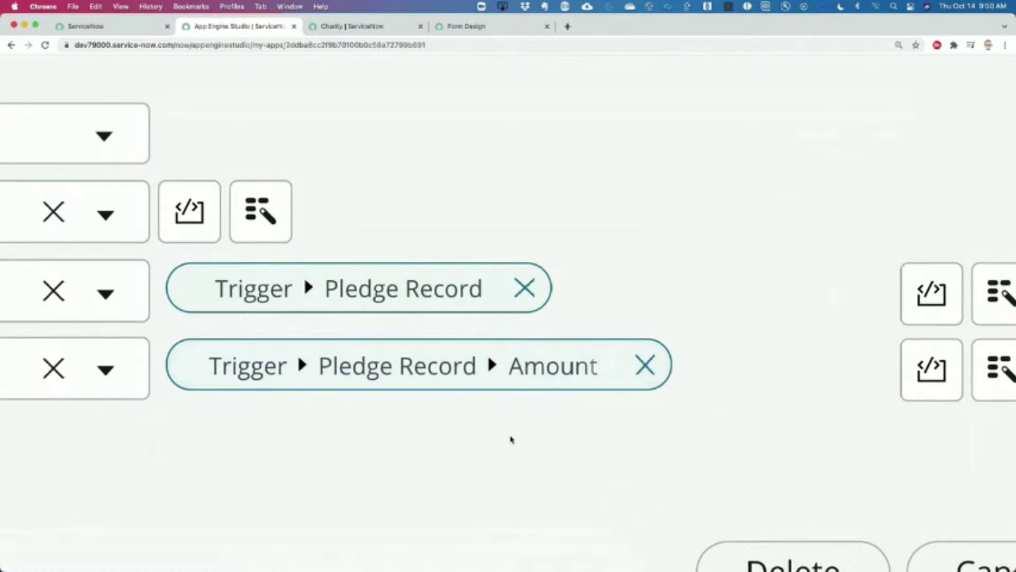
mouse_move(585, 373)
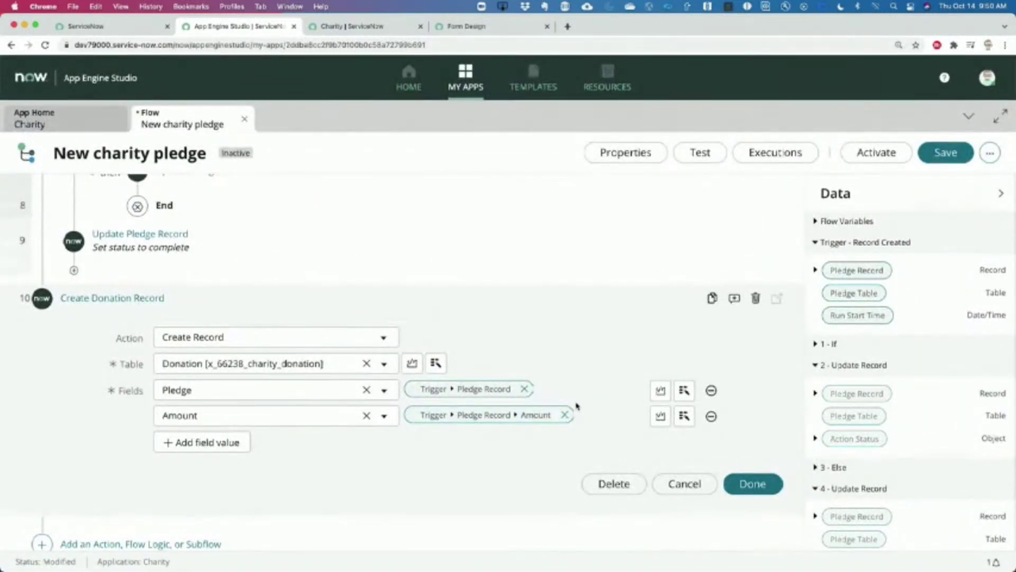
left_click(553, 414)
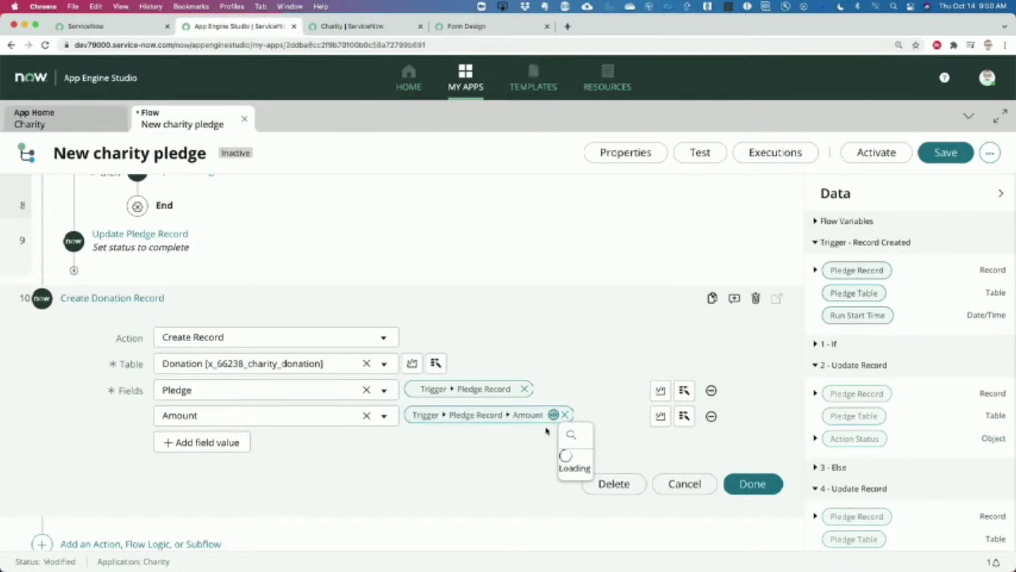
scroll(527, 436, "down", 2)
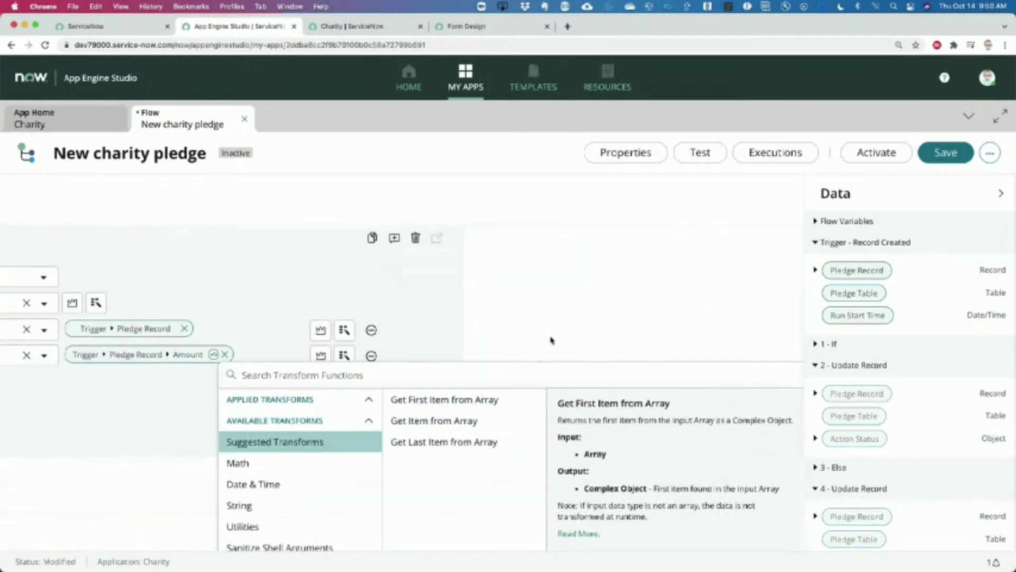
scroll(551, 340, "down", 3)
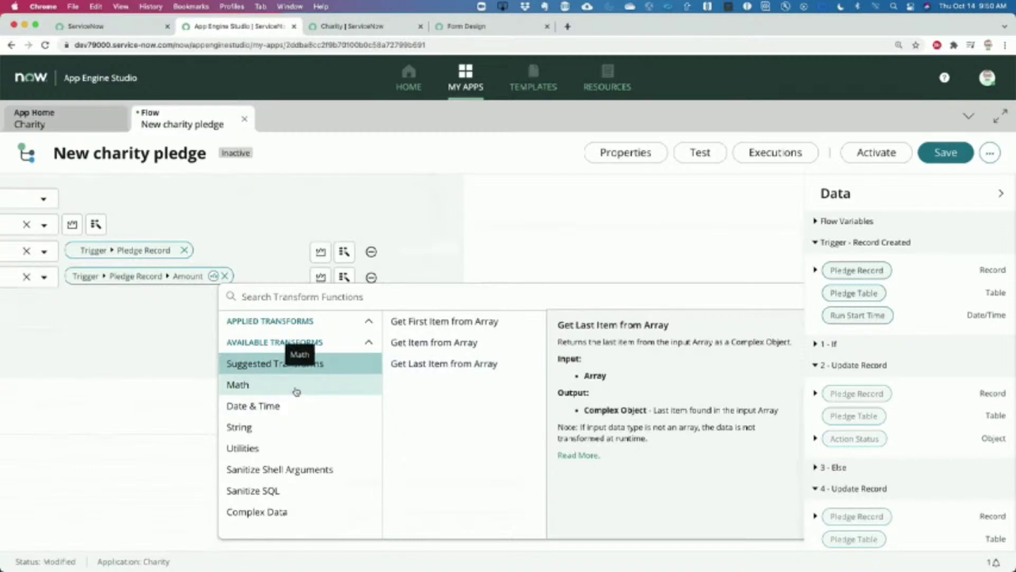
left_click(262, 388)
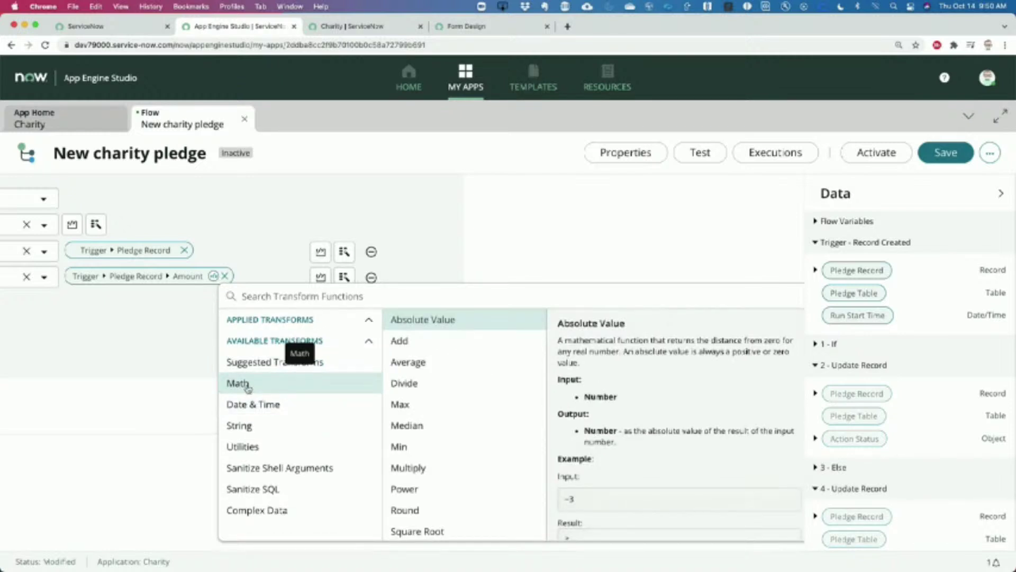
left_click(415, 469)
left_click(583, 486)
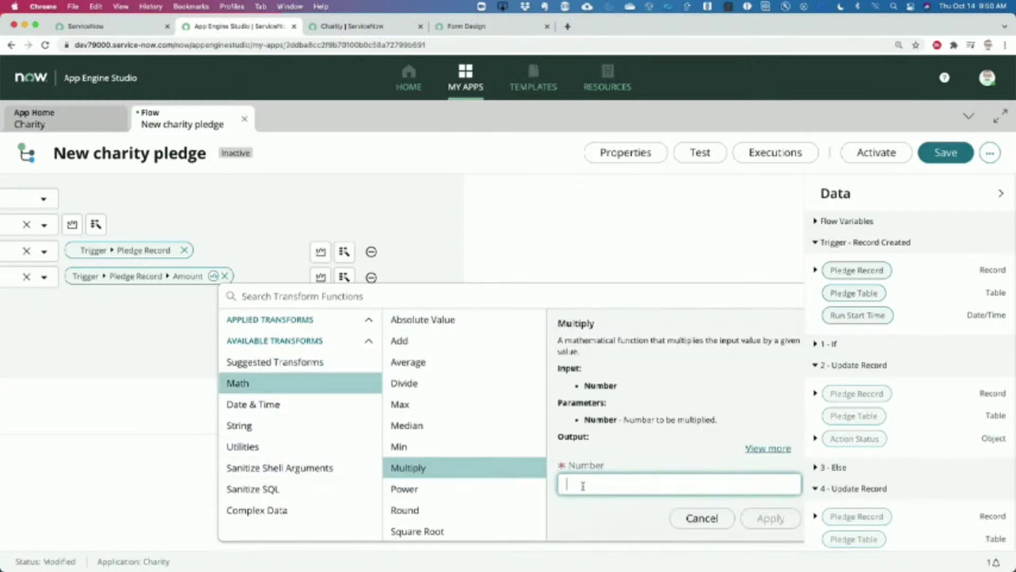
type("2")
left_click(626, 513)
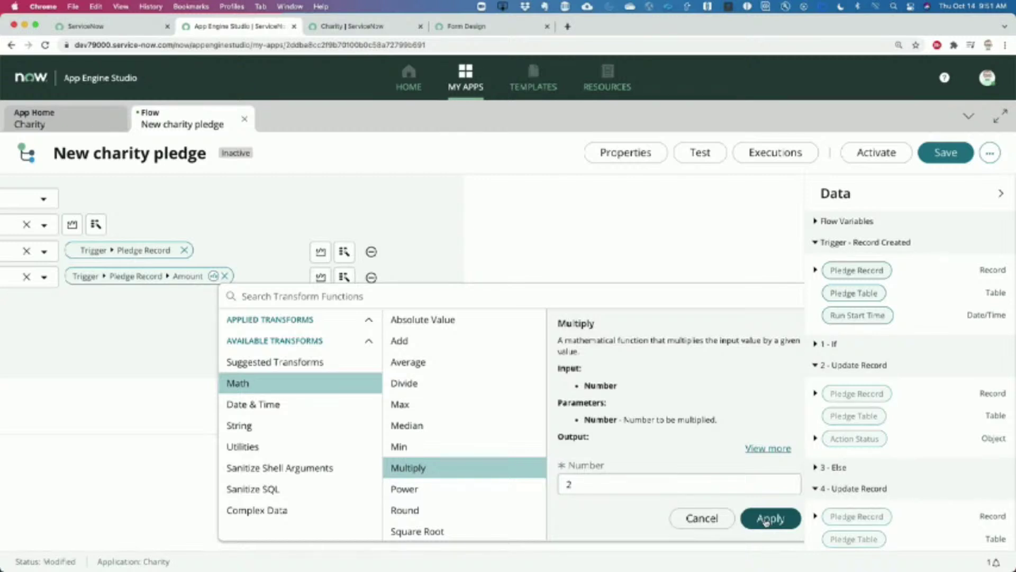
left_click(766, 521)
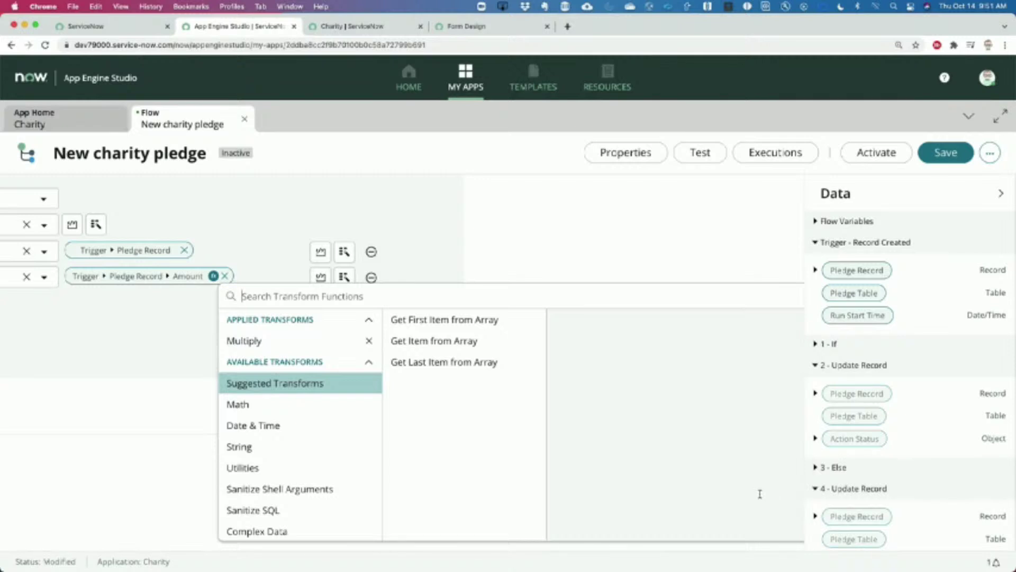
left_click(114, 339)
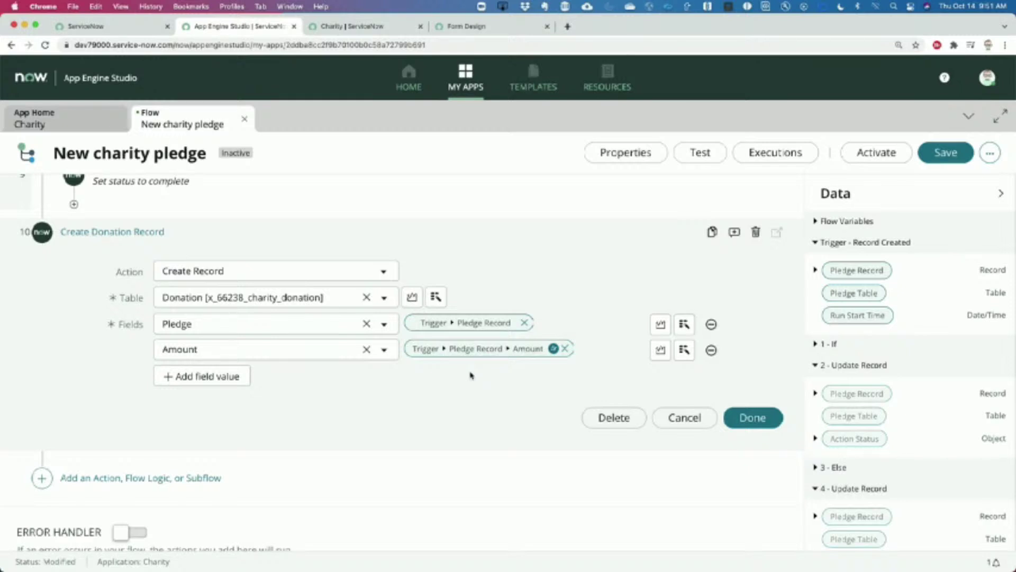
left_click(755, 419)
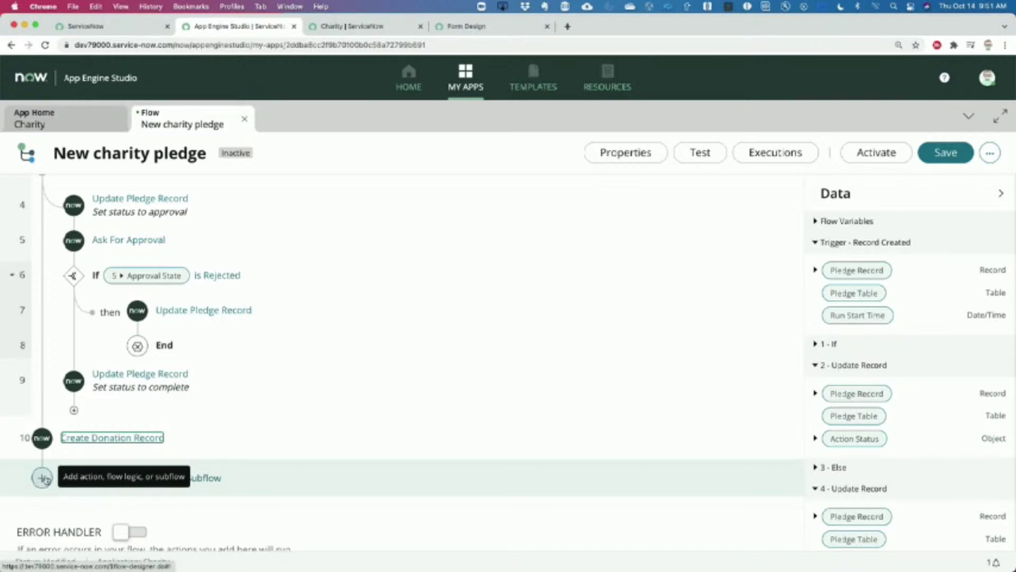
Add the Charitable donation subflow from Finance at the end of the flow, after the Create Donation Record action.
left_click(45, 479)
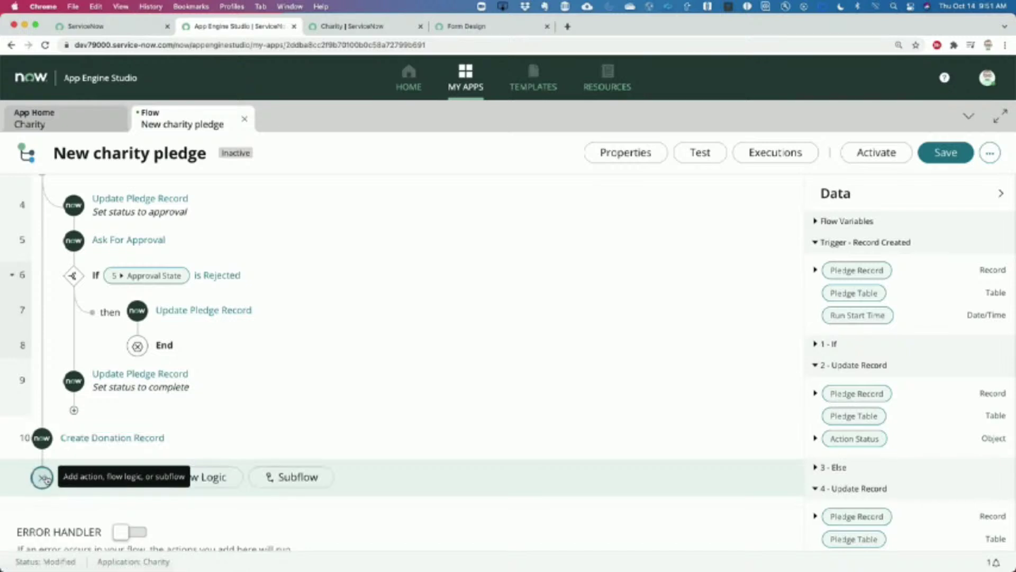
left_click(306, 482)
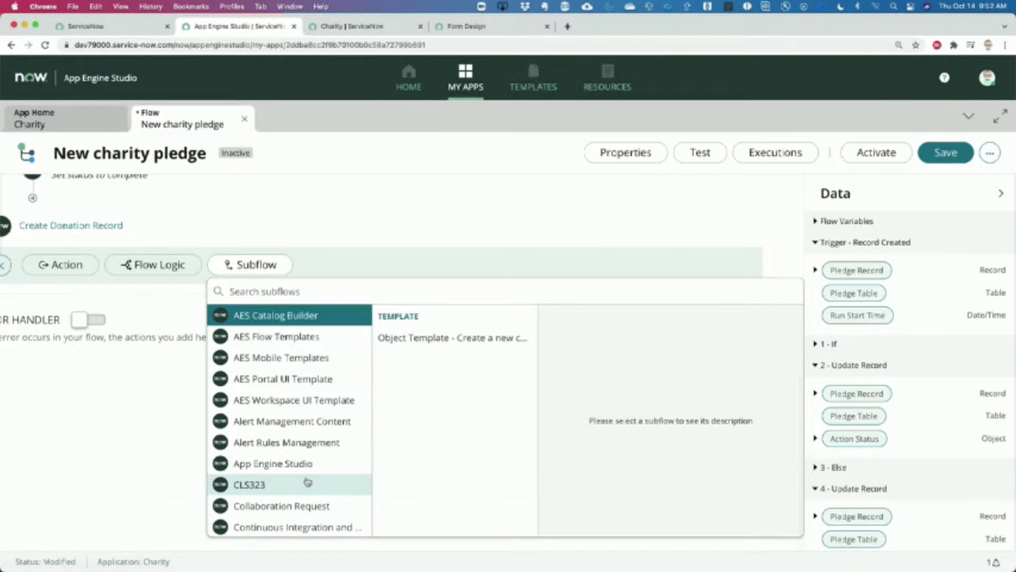
scroll(290, 471, "down", 5)
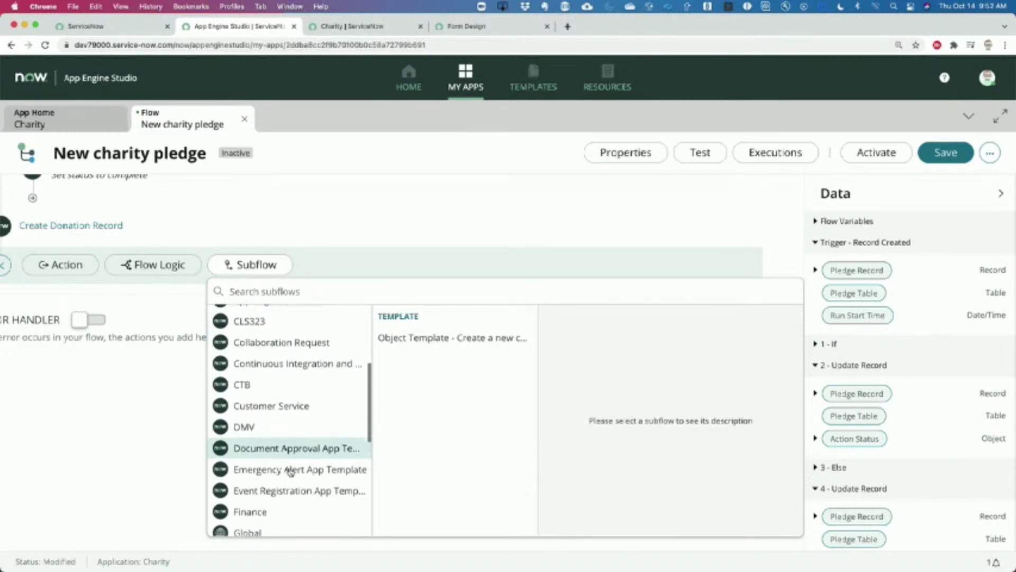
left_click(275, 462)
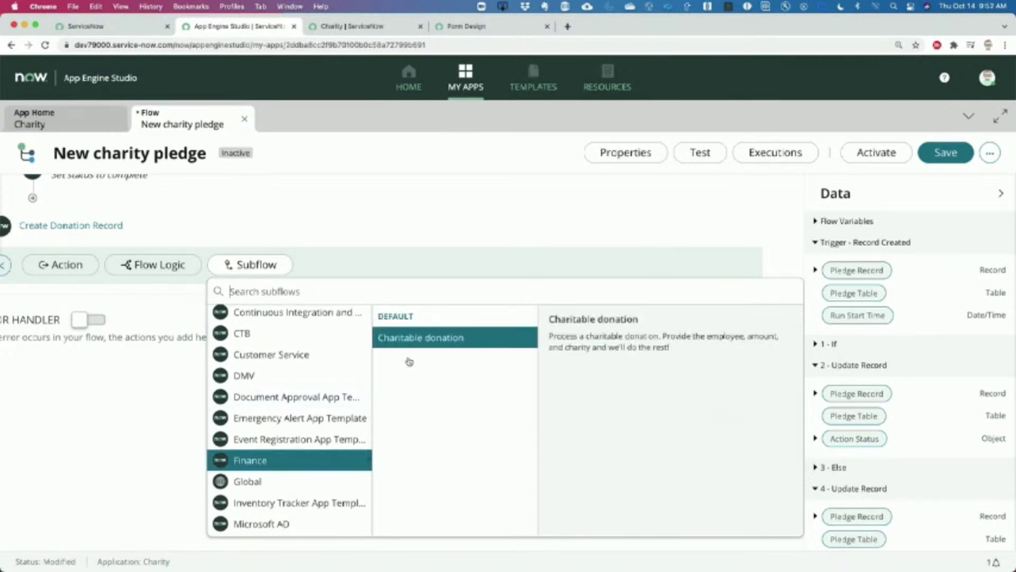
left_click(428, 340)
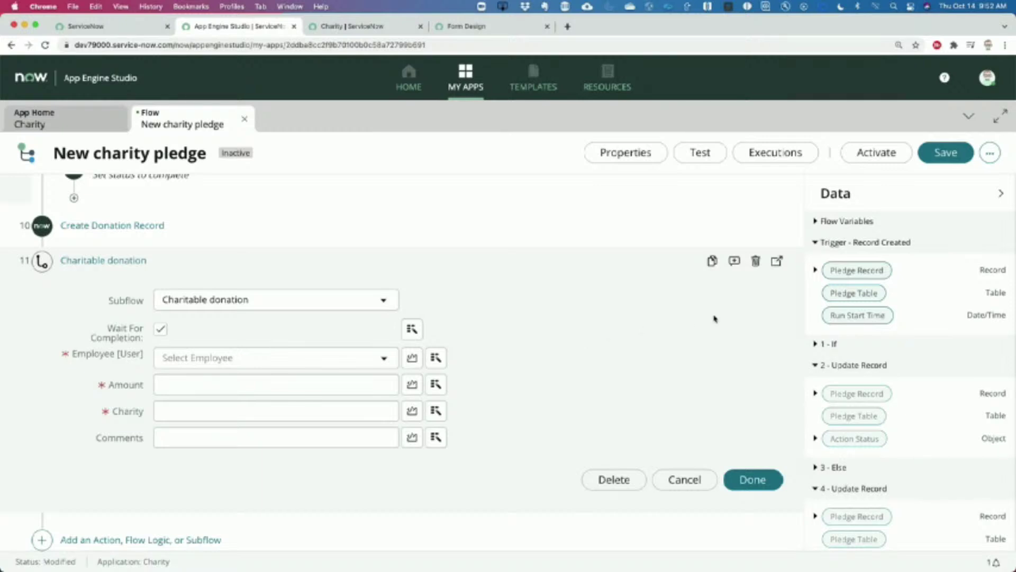
Map the subflow's Employee to Trigger ▸ Pledge Record ▸ Employee and its Amount to step 10's Donation Record ▸ Amount.
left_click(816, 271)
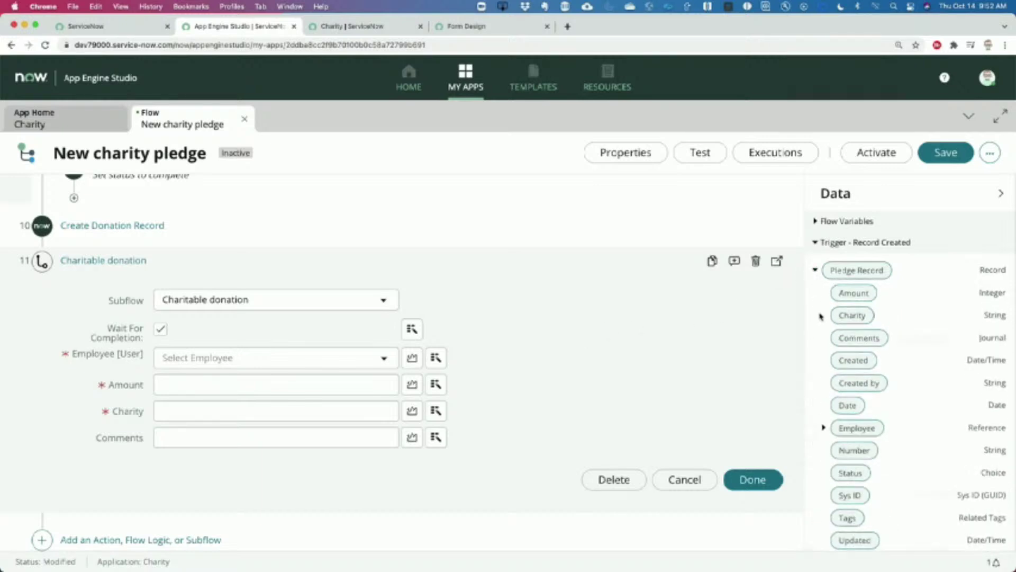
left_click_drag(850, 431, 305, 363)
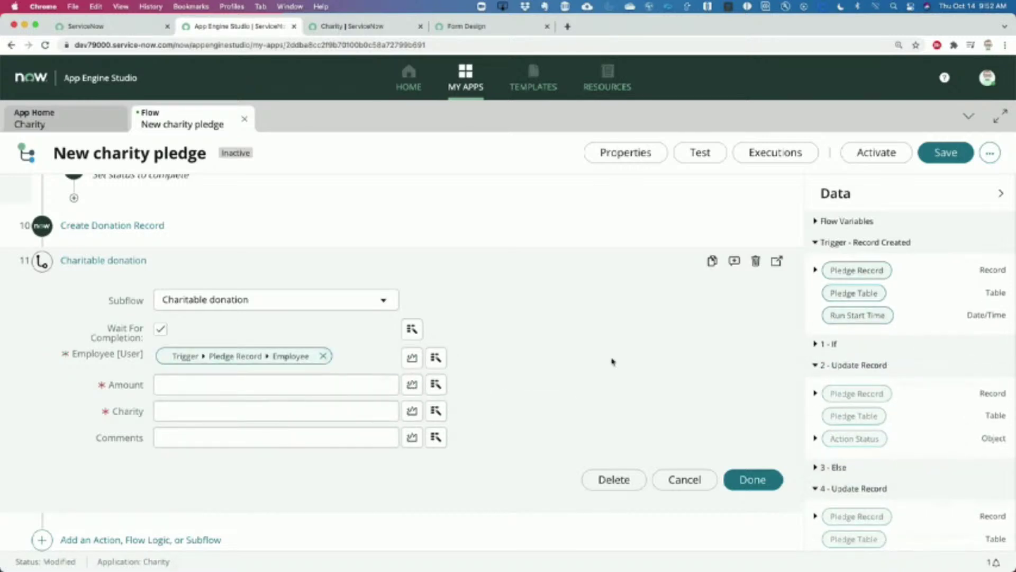
left_click(438, 387)
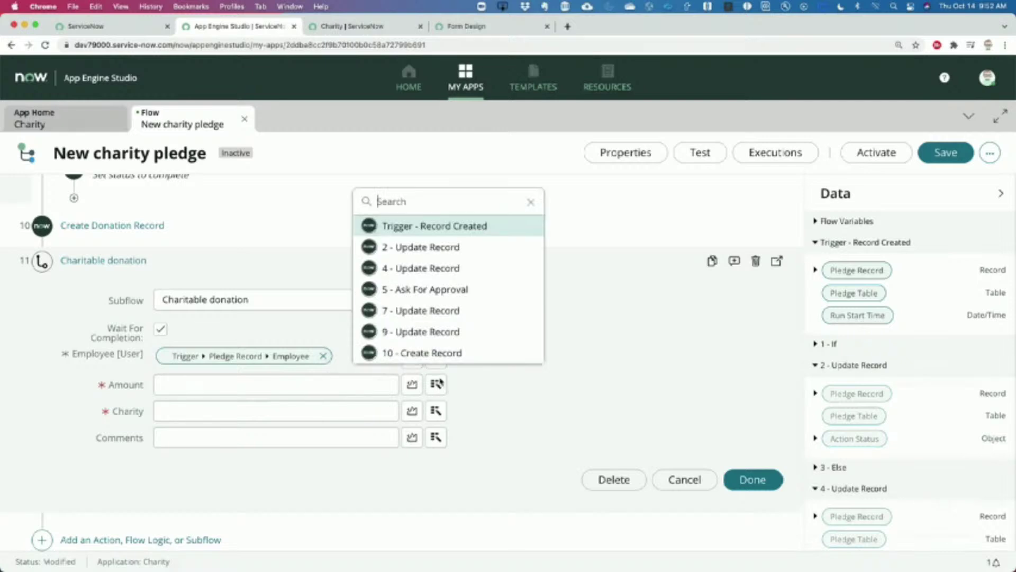
left_click(440, 353)
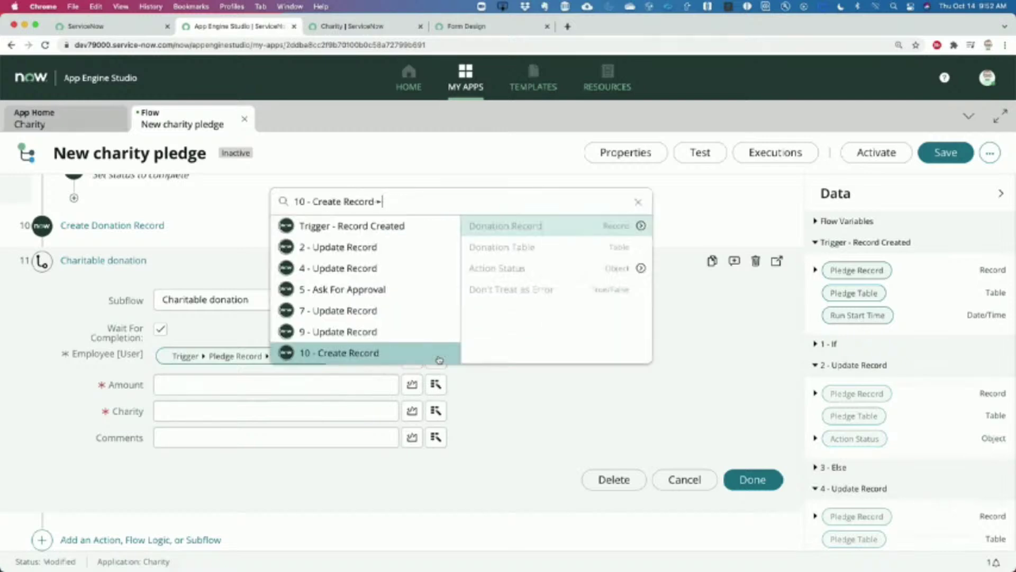
left_click(640, 226)
left_click(617, 235)
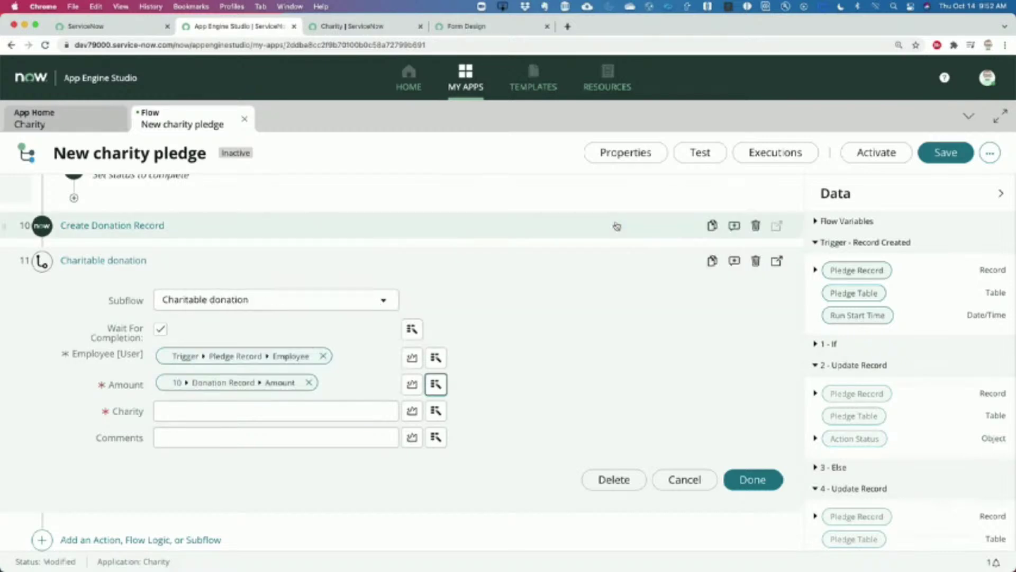
Map the Charitable donation subflow's Charity input to Trigger ▸ Pledge Record ▸ Charity.
left_click(436, 411)
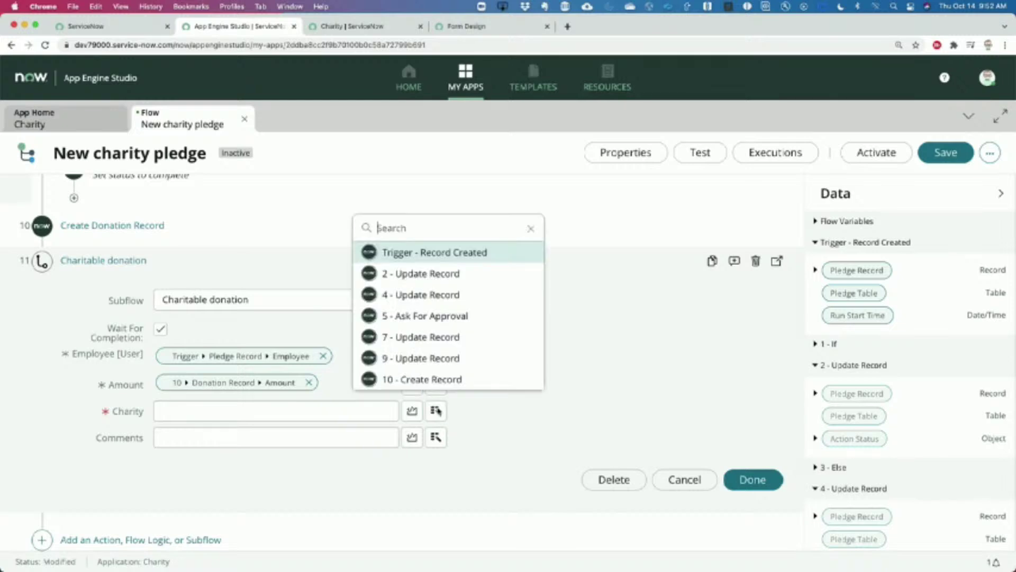
left_click(535, 253)
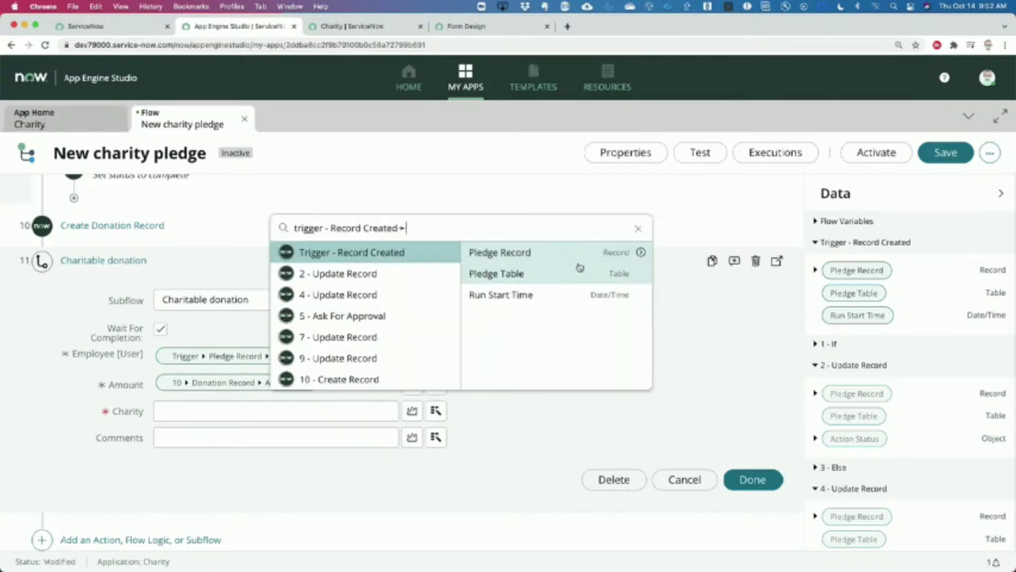
left_click(640, 251)
left_click(606, 281)
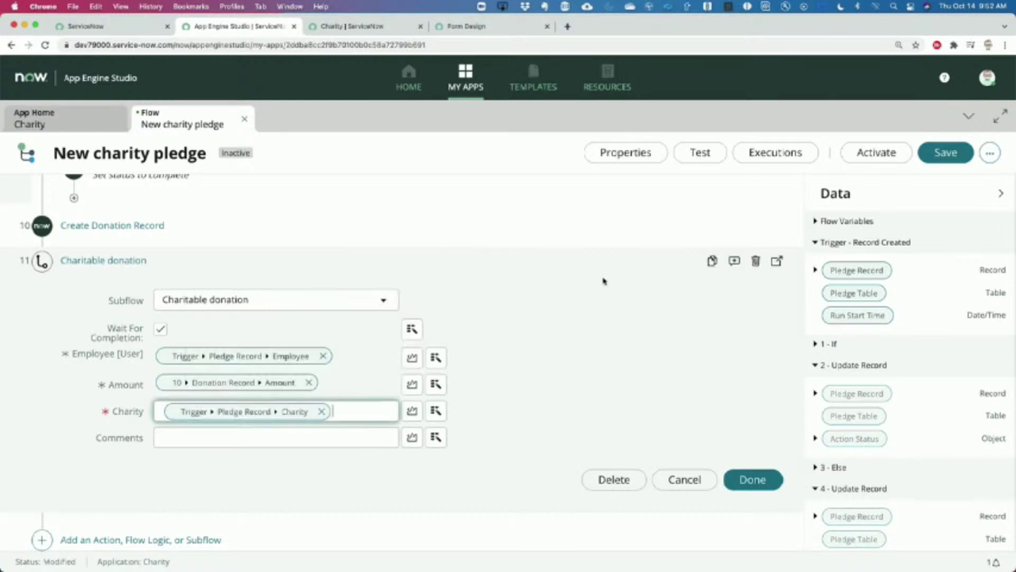
Set the Charitable donation subflow's Comments to "Ready for processing", finish editing it and save the flow.
left_click(307, 435)
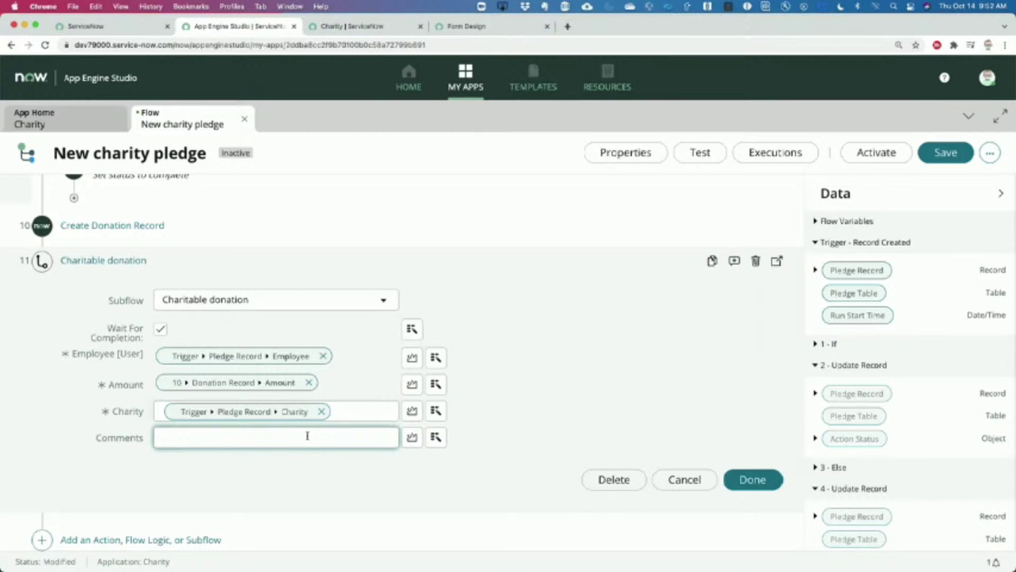
type("Ready for processing")
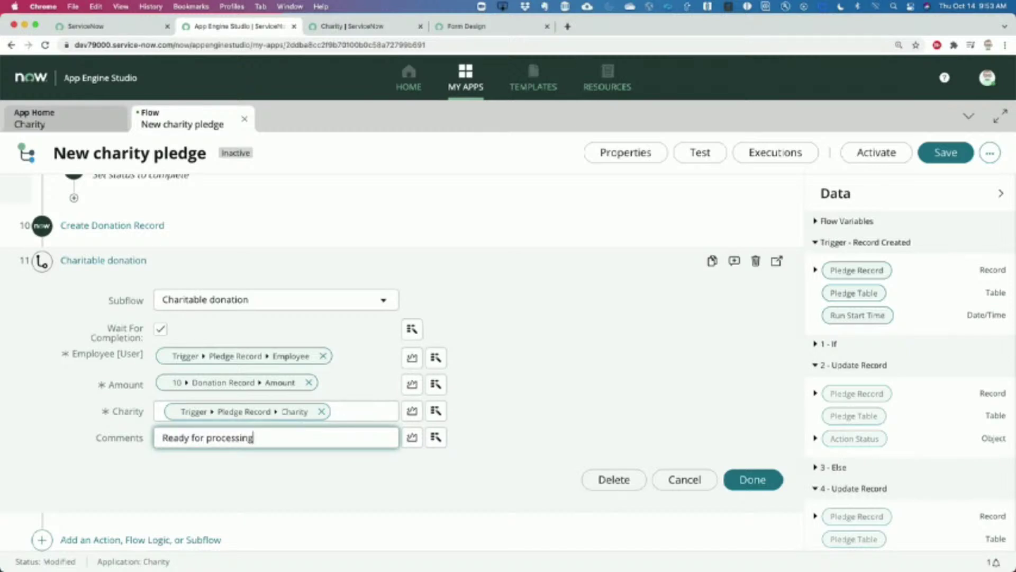
left_click(744, 484)
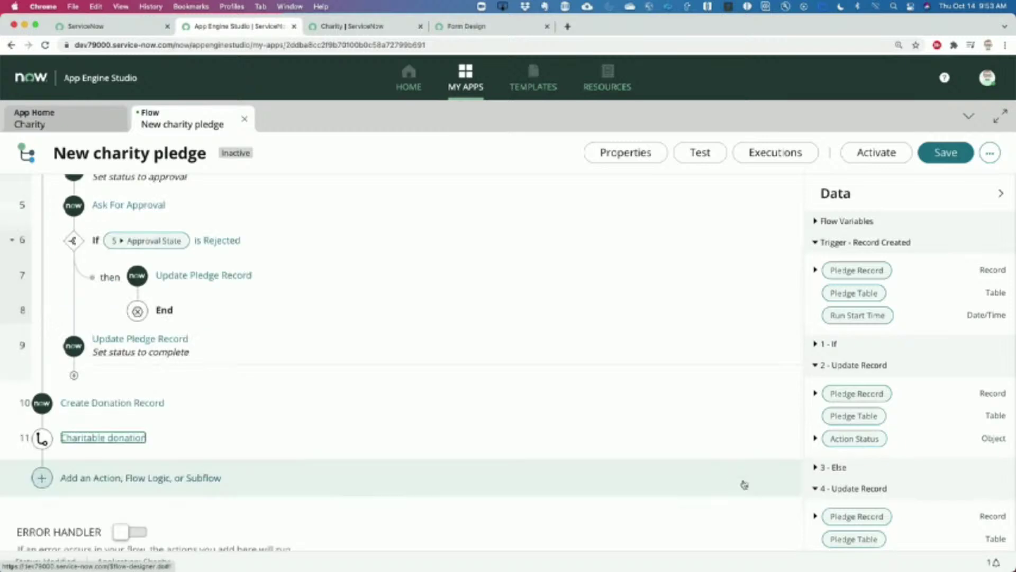
left_click(946, 158)
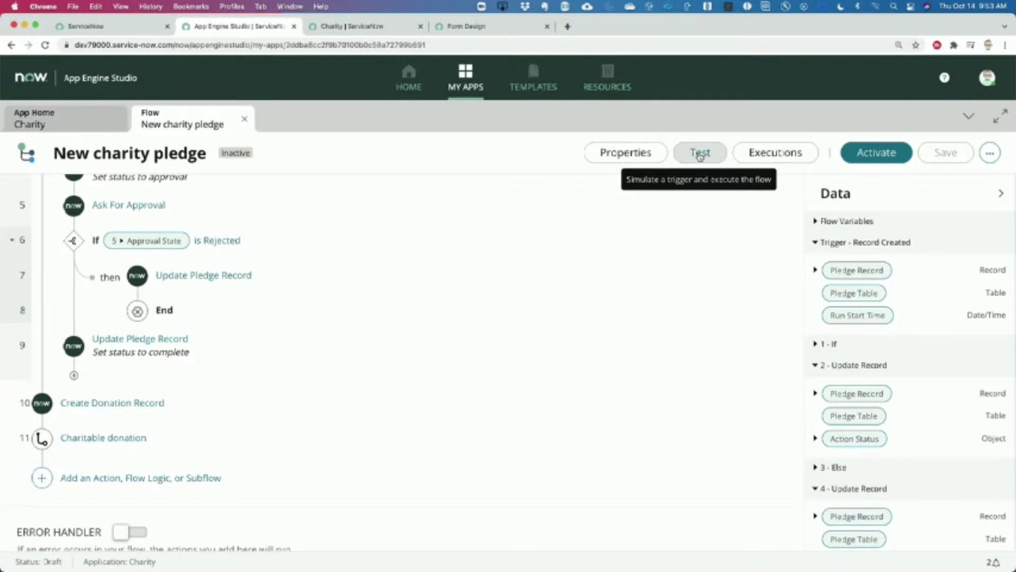
Run a test of the flow with pledge record PLEDGE0001014, previewing the record's details before starting the test.
left_click(700, 155)
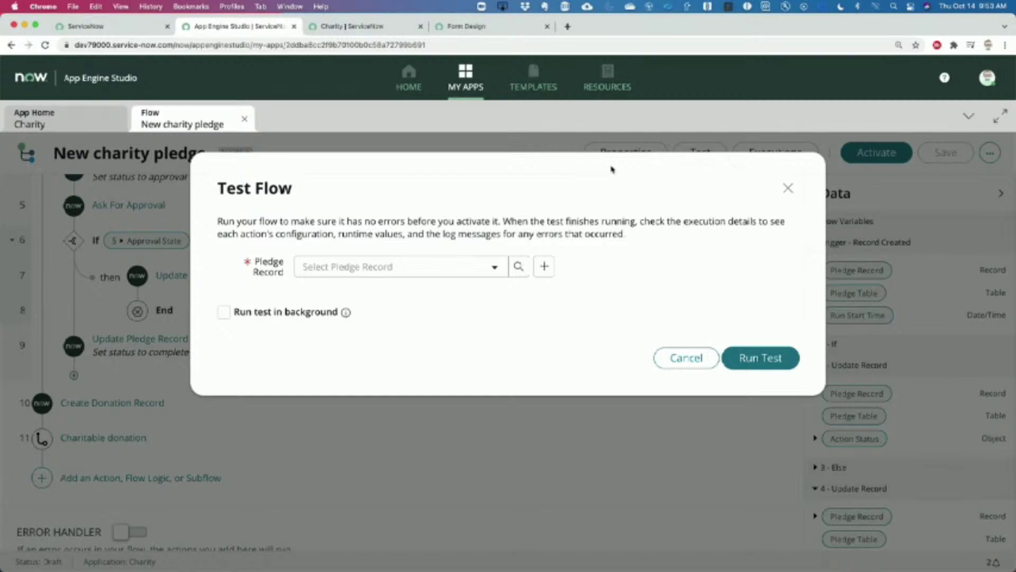
left_click(433, 268)
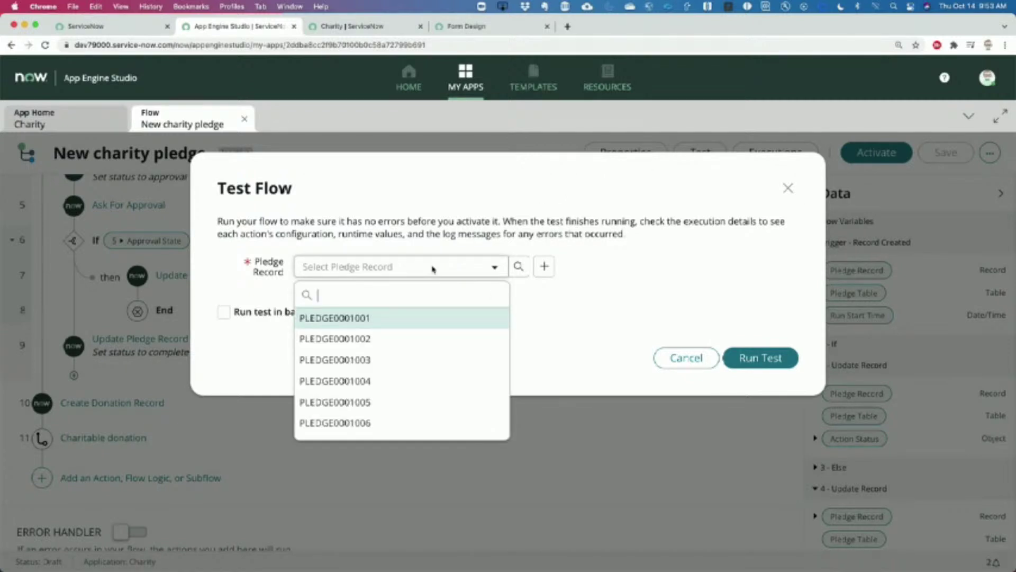
scroll(383, 366, "down", 3)
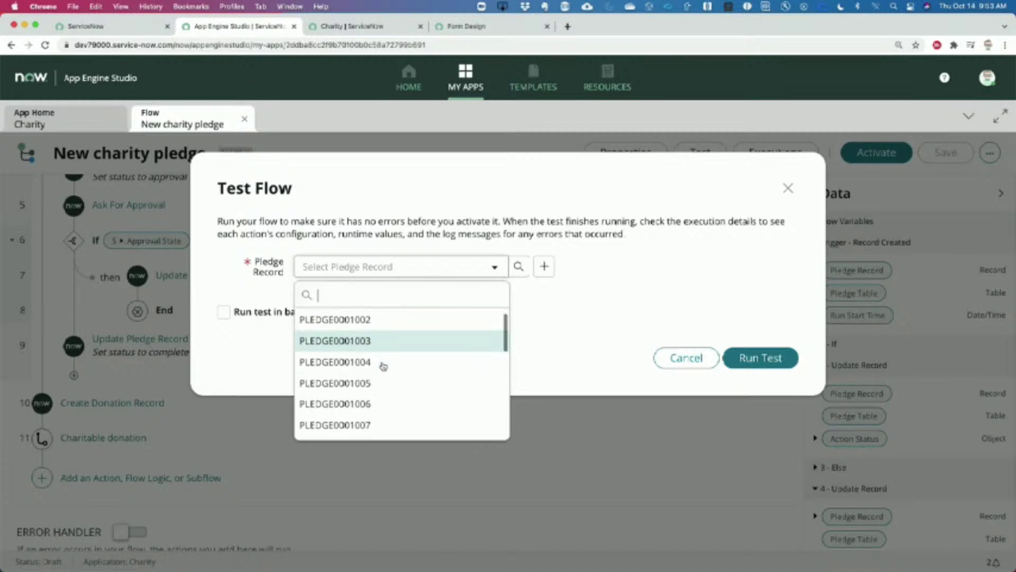
scroll(382, 366, "down", 5)
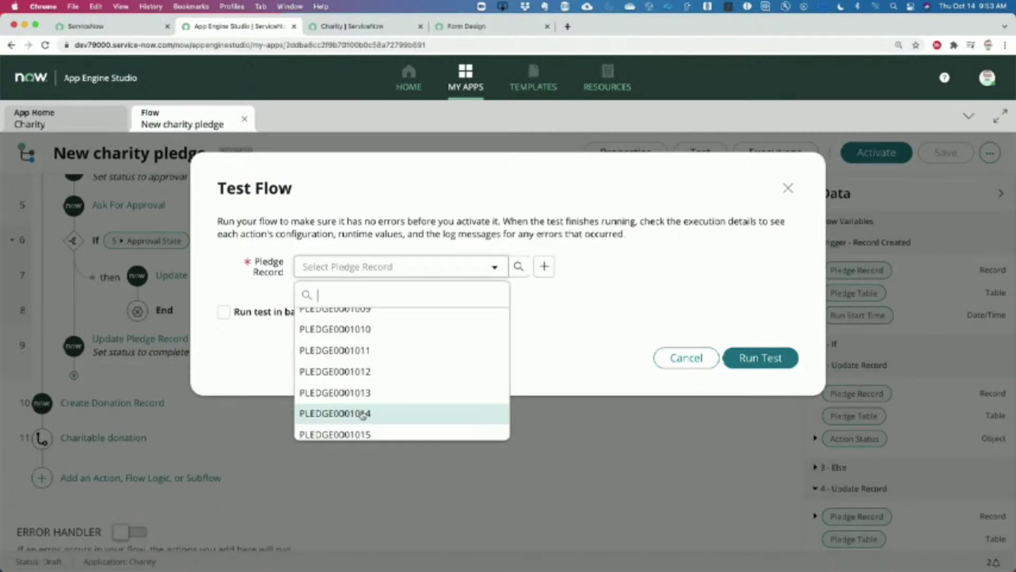
left_click(362, 414)
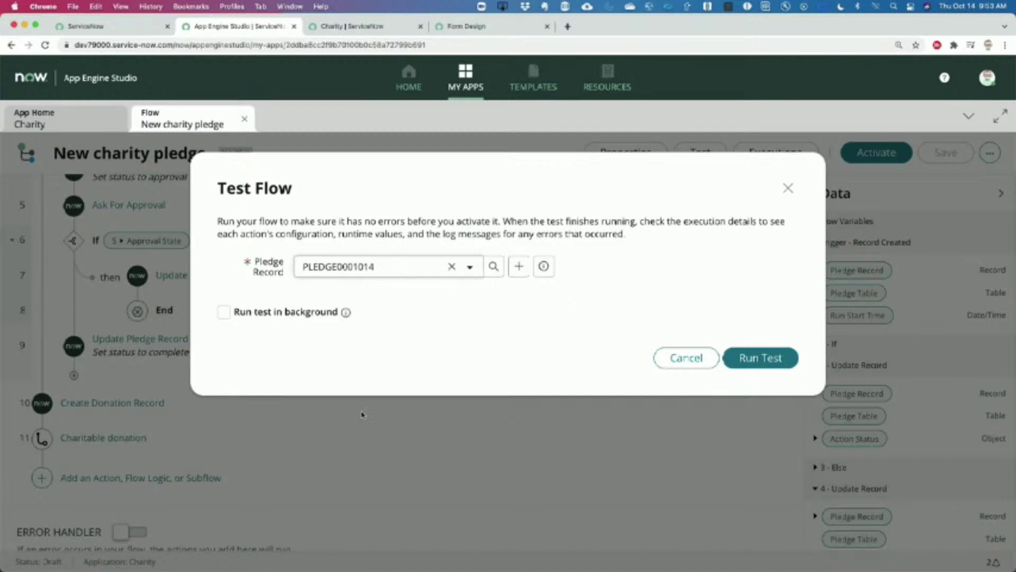
left_click(544, 266)
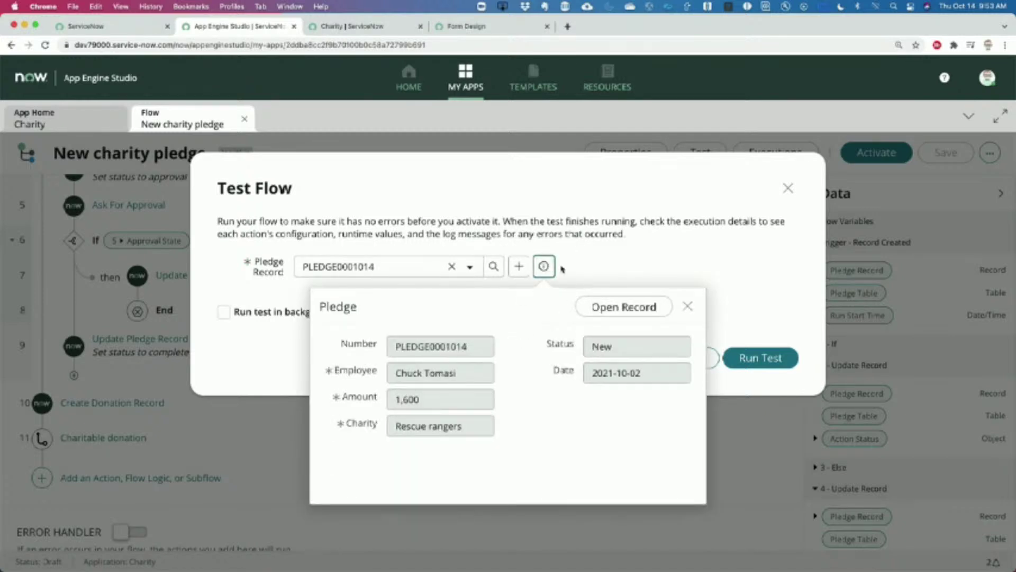
left_click(631, 256)
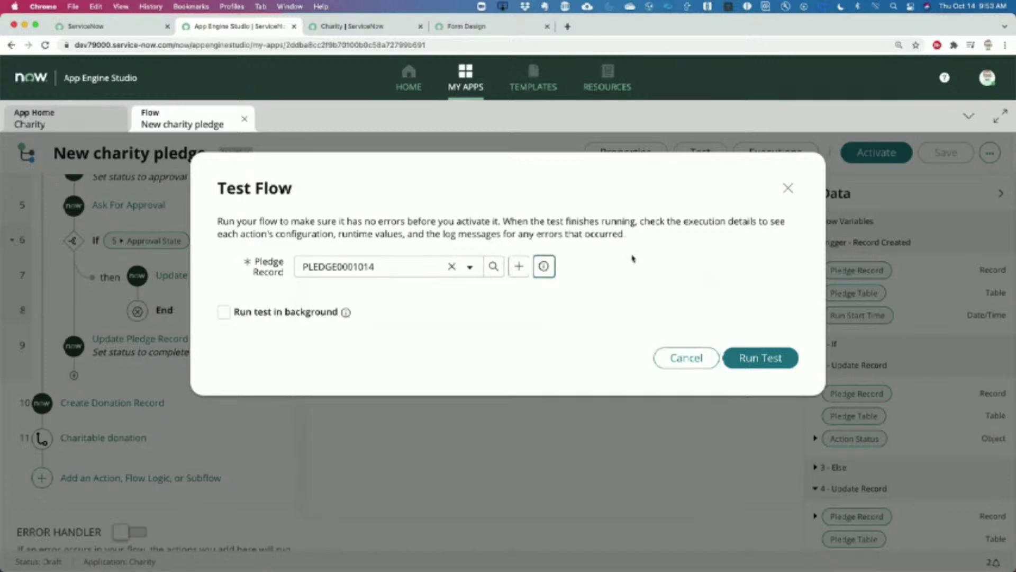
left_click(759, 363)
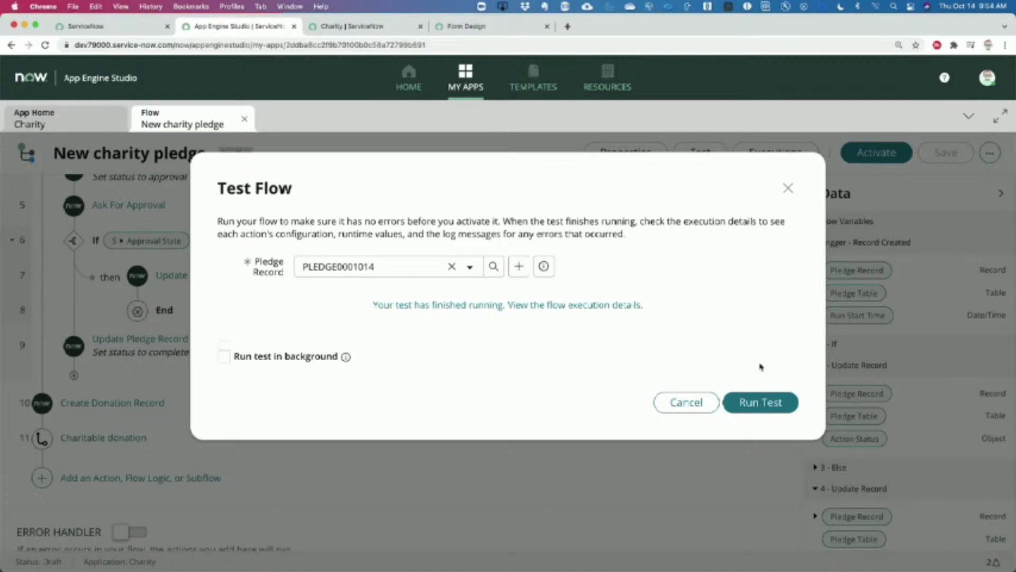
Open the test's flow execution details and examine the configuration and output of step 4, Update Record.
left_click(578, 312)
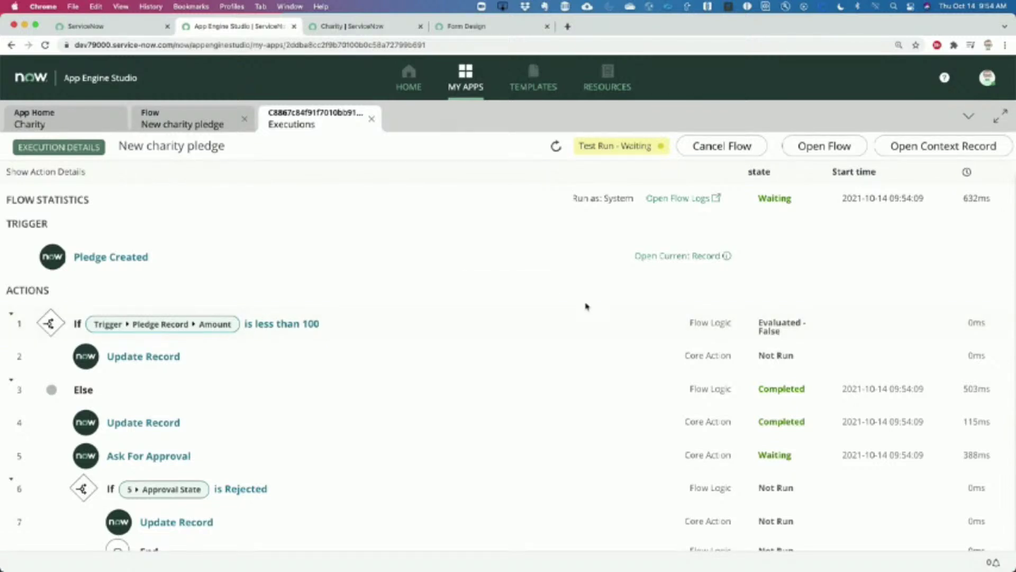
scroll(586, 306, "down", 3)
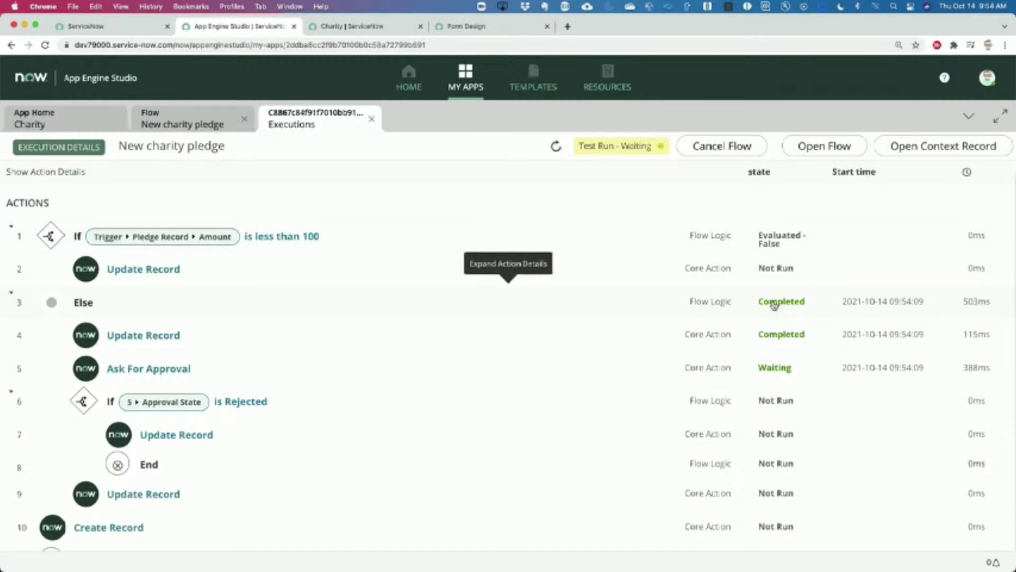
left_click(771, 337)
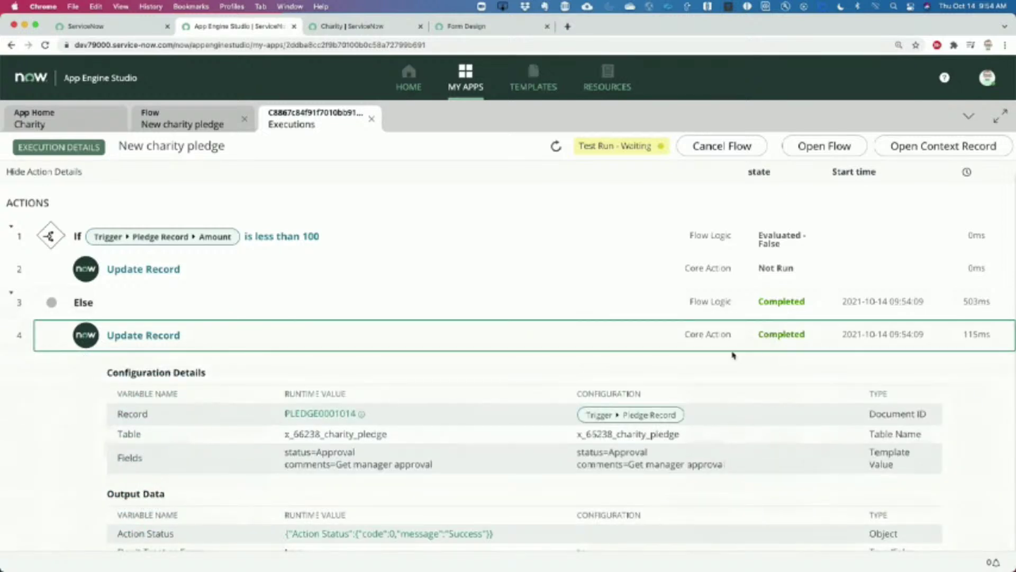
scroll(733, 412, "down", 3)
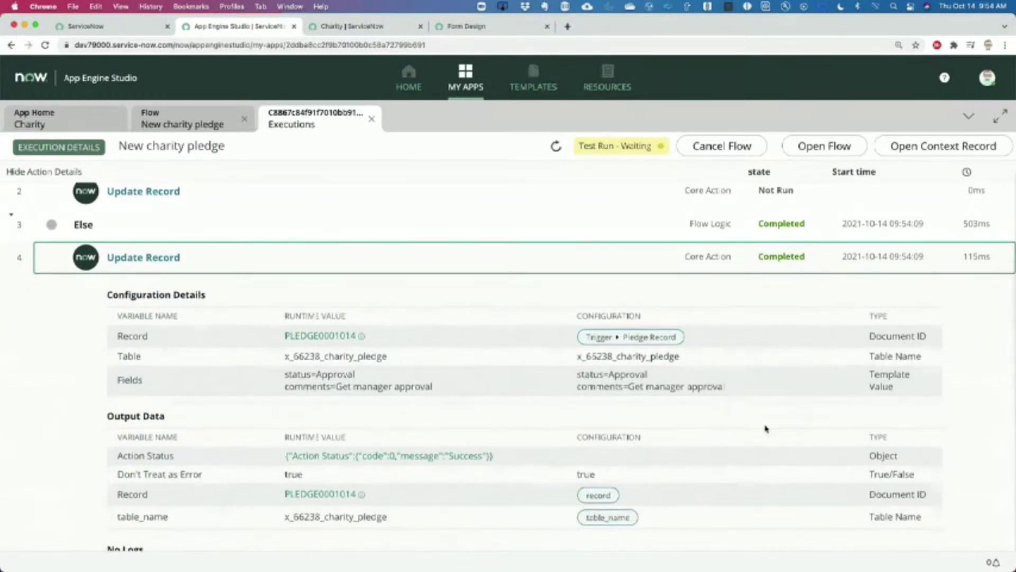
left_click_drag(581, 374, 715, 387)
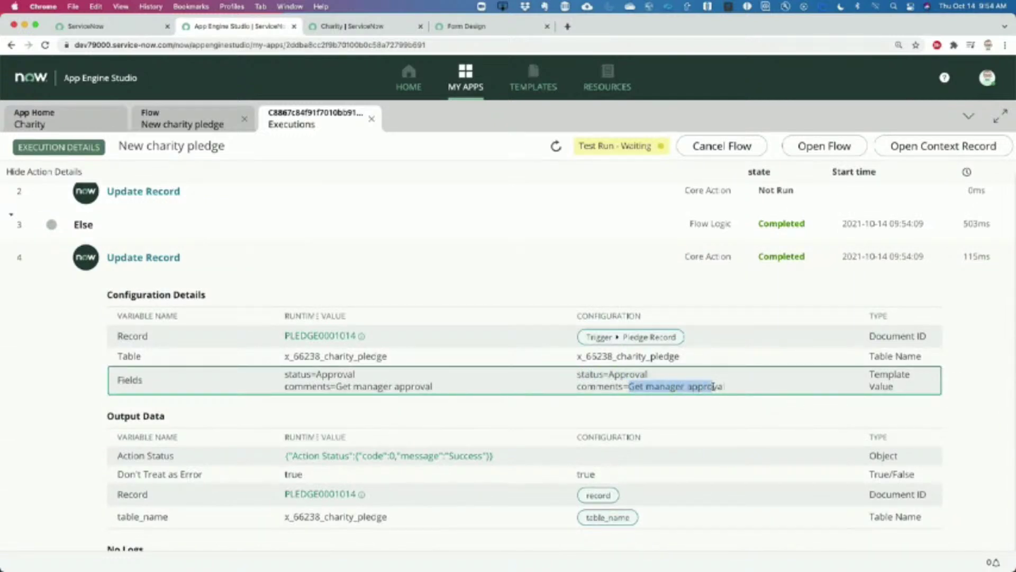
left_click(719, 295)
left_click(717, 272)
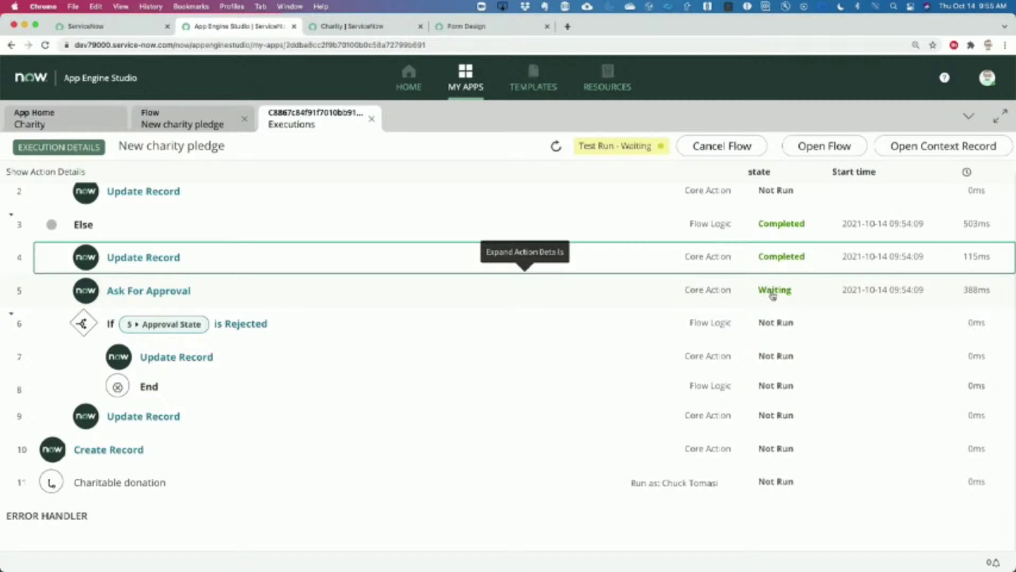
Switch to the ServiceNow platform view, find Self-Service My Approvals with the filter "approval", and remove its conditions to list all approvals.
left_click(141, 26)
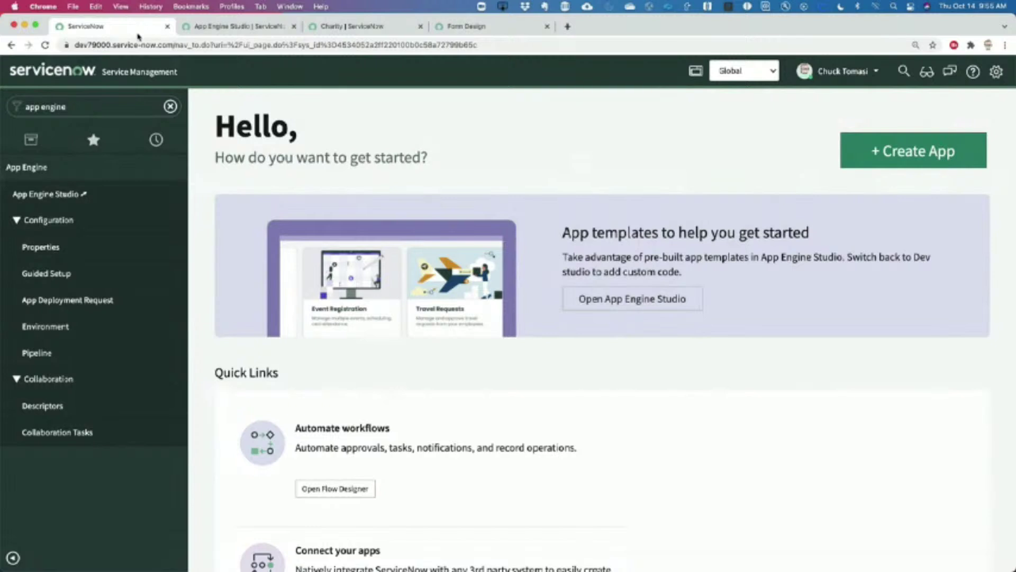
left_click(81, 107)
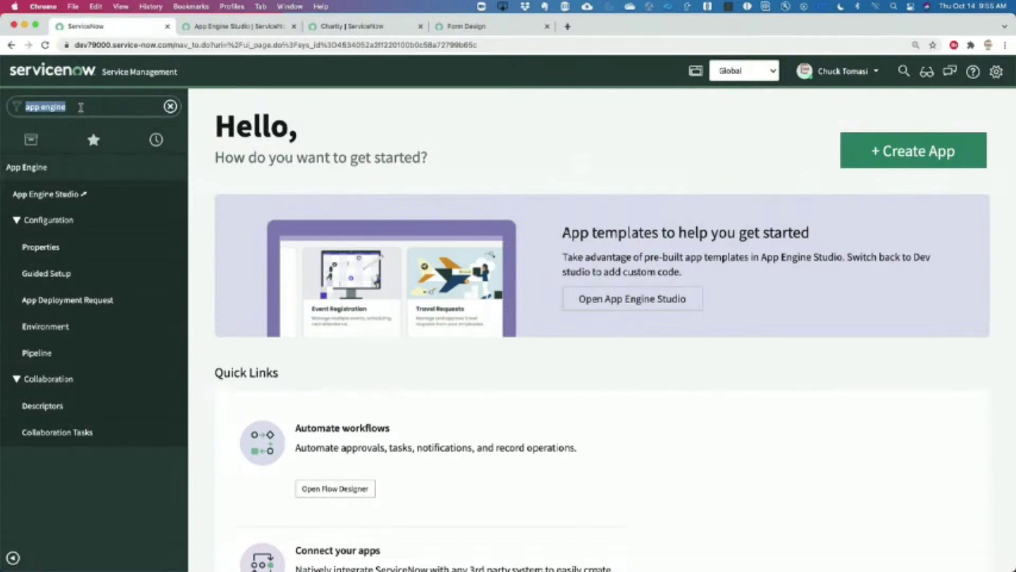
type("approval")
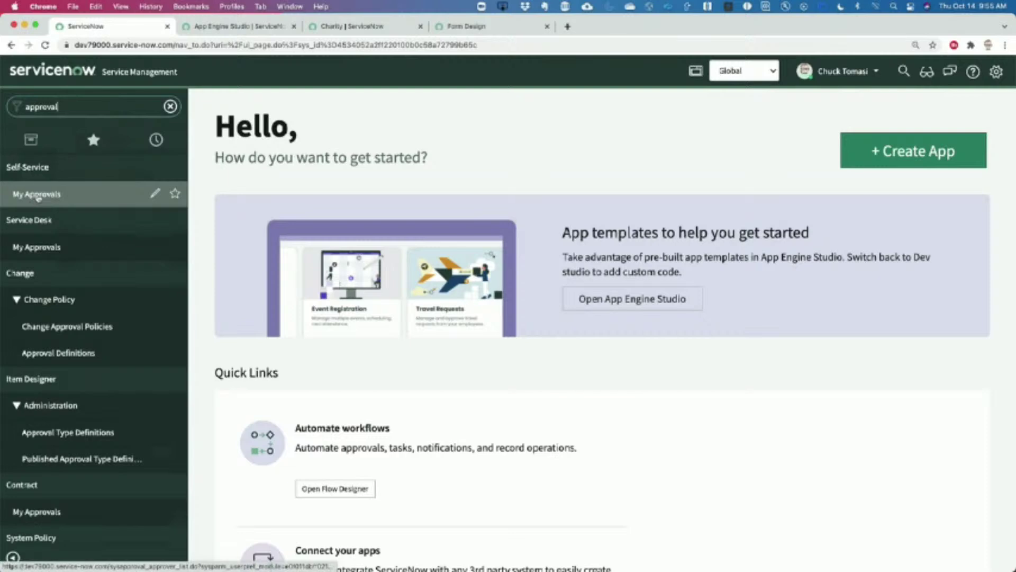
scroll(87, 200, "up", 4)
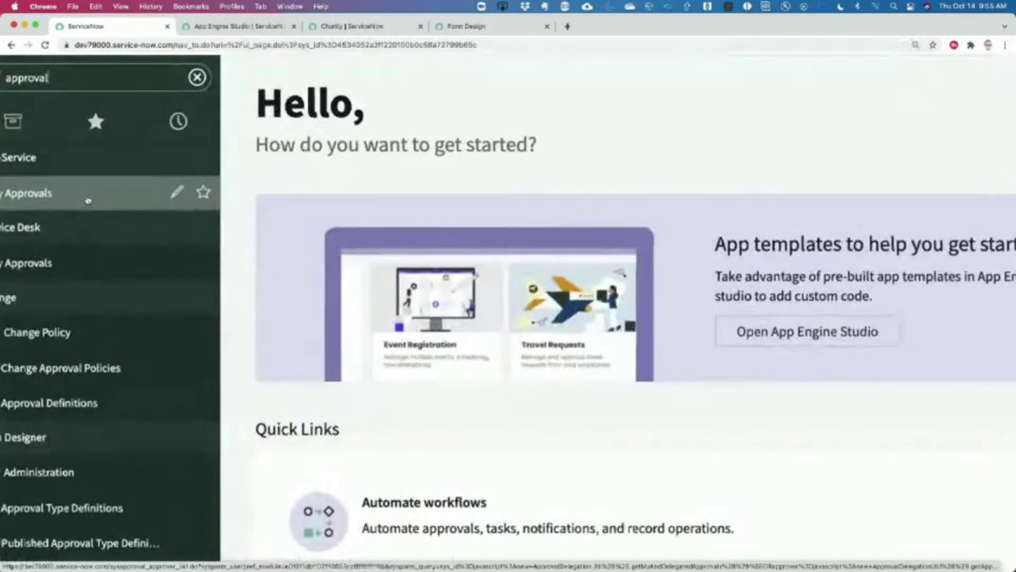
scroll(87, 201, "down", 4)
left_click(87, 200)
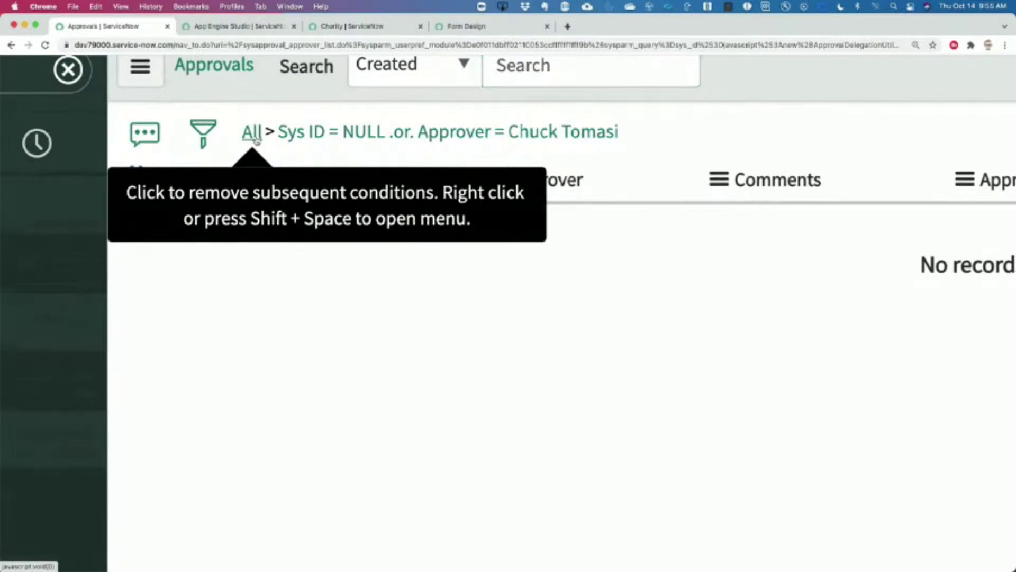
left_click(256, 139)
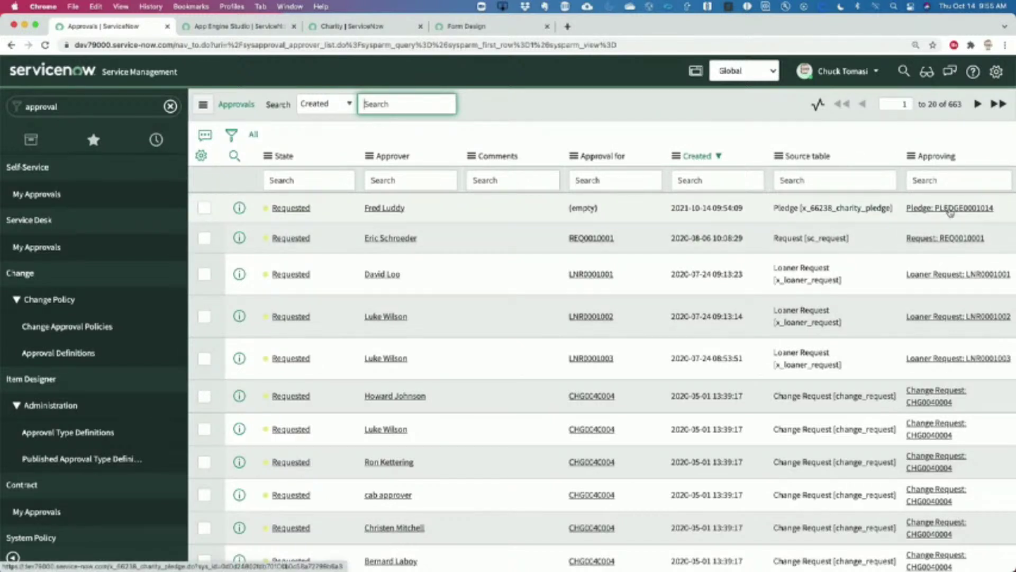
Approve the requested approval for Pledge PLEDGE0001014 directly from the Approvals list.
left_click(324, 209)
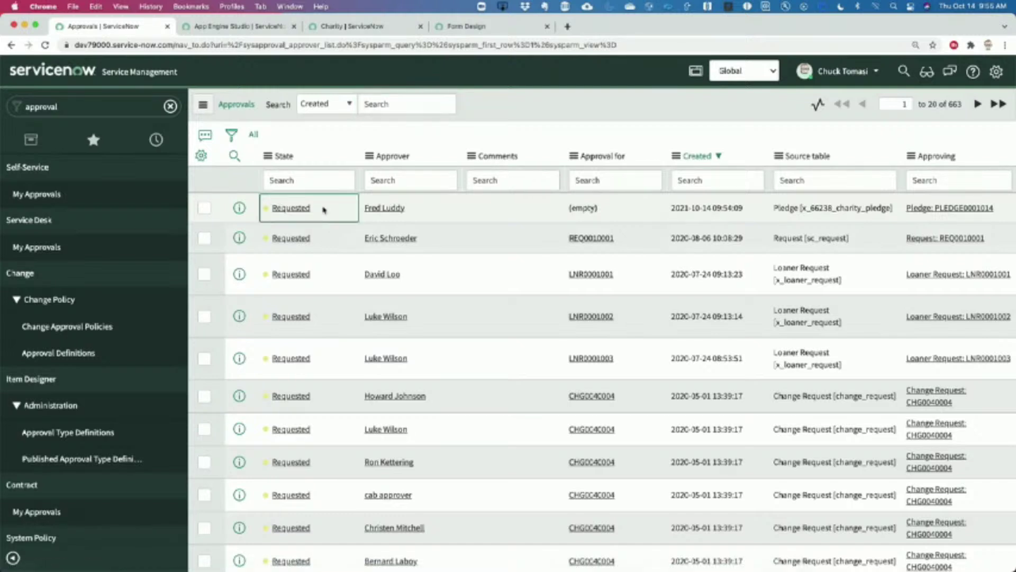
right_click(324, 209)
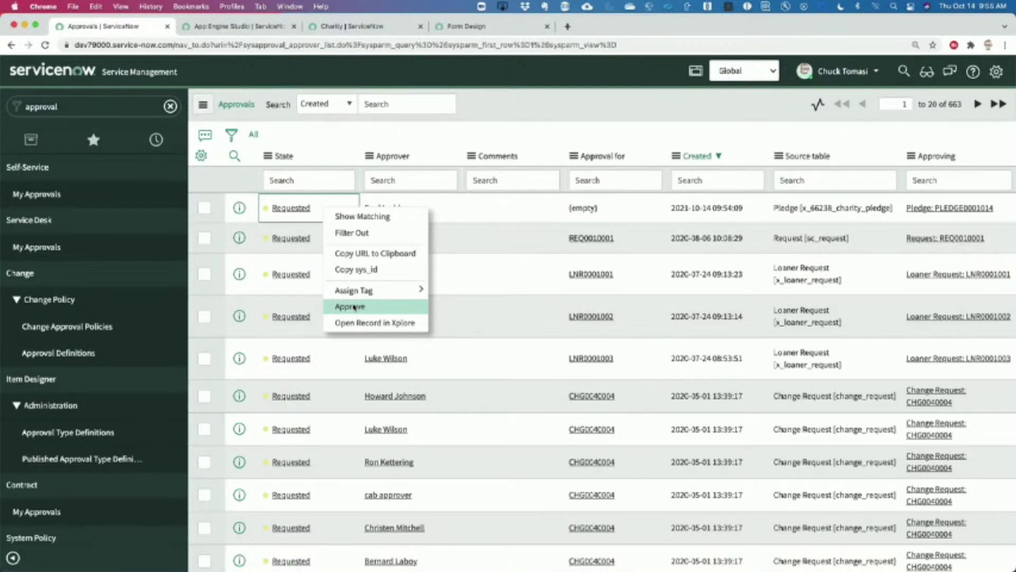
left_click(354, 307)
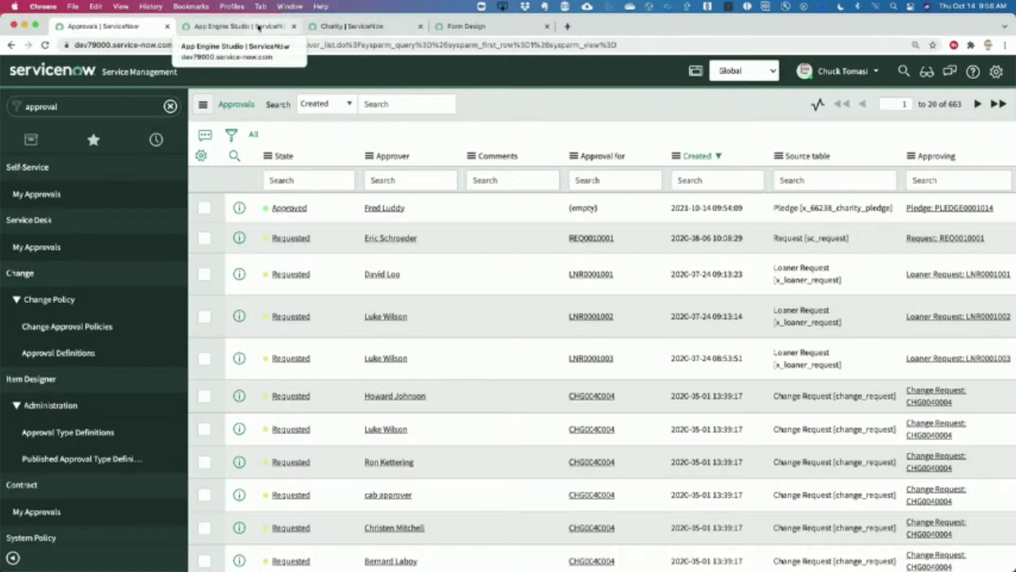
Return to App Engine Studio, refresh the test run's execution data and review the state of each flow step.
left_click(259, 28)
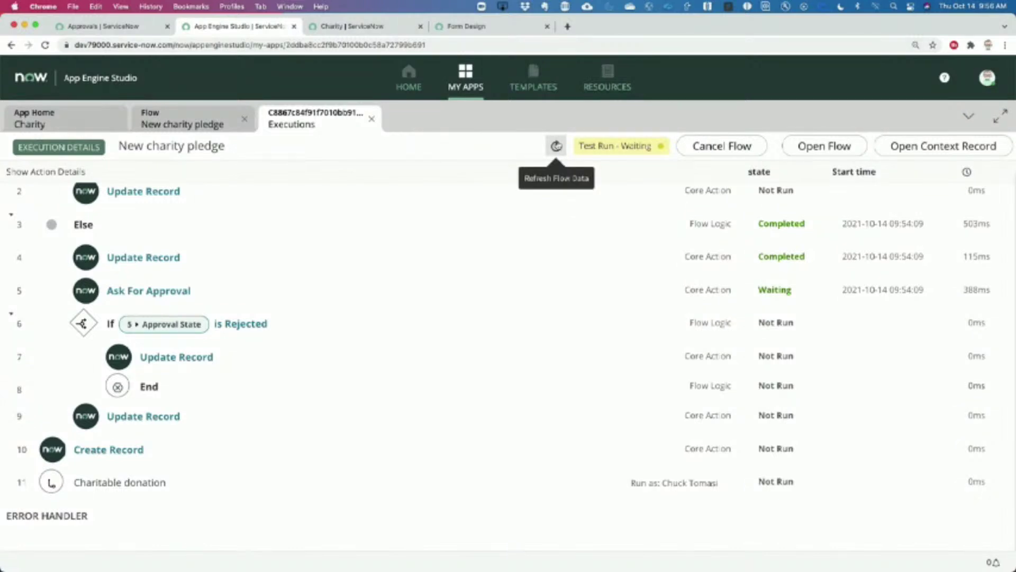
left_click(556, 146)
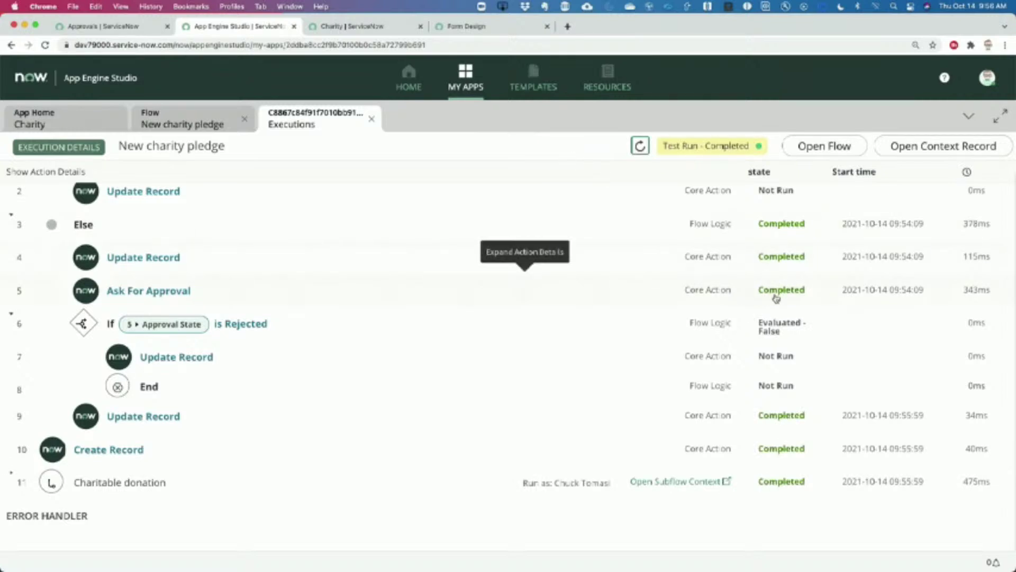
scroll(773, 318, "down", 1)
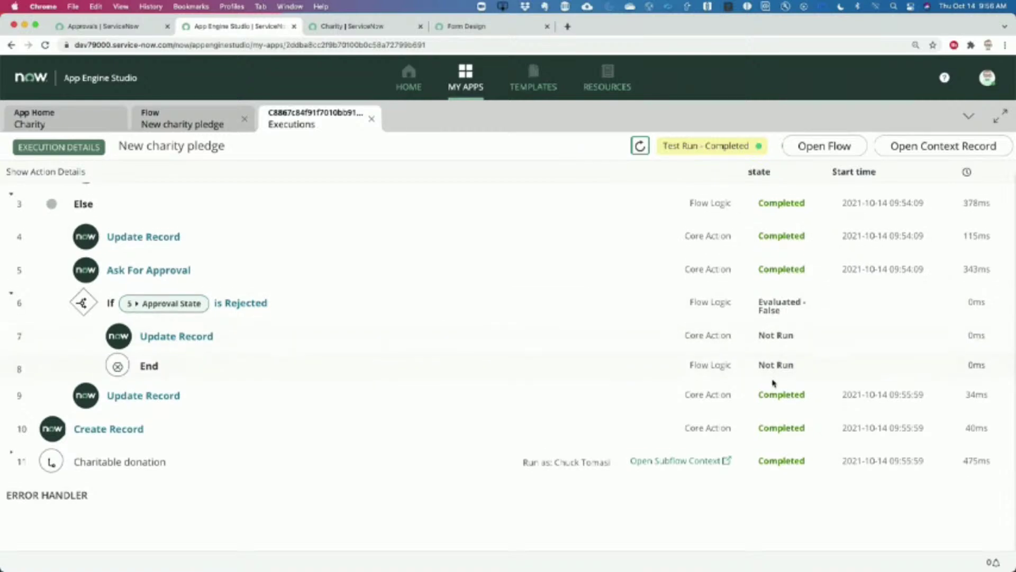
scroll(775, 385, "down", 1)
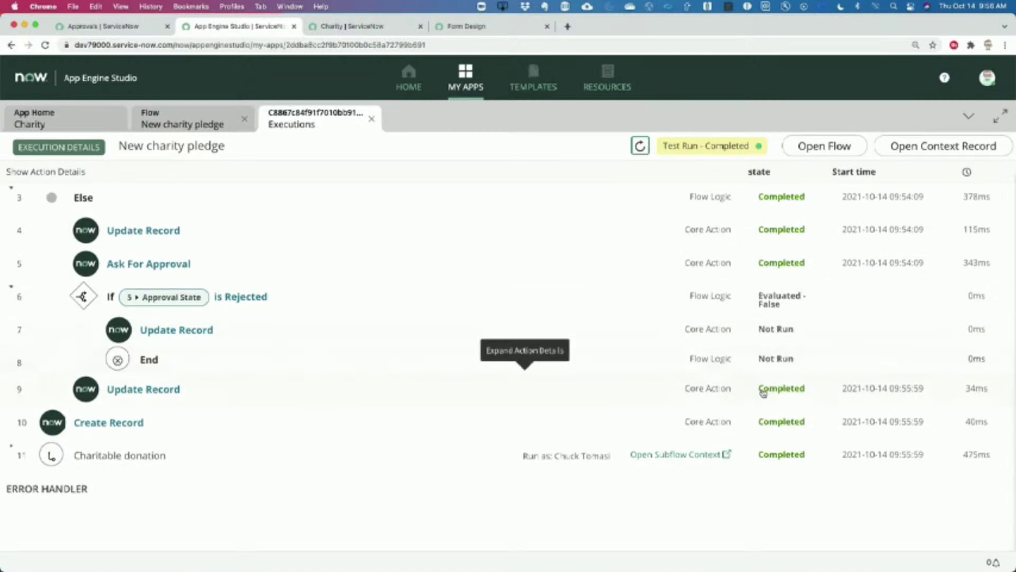
Examine the details of step 10, Create Record, checking the runtime amount passed to the donation.
left_click(775, 427)
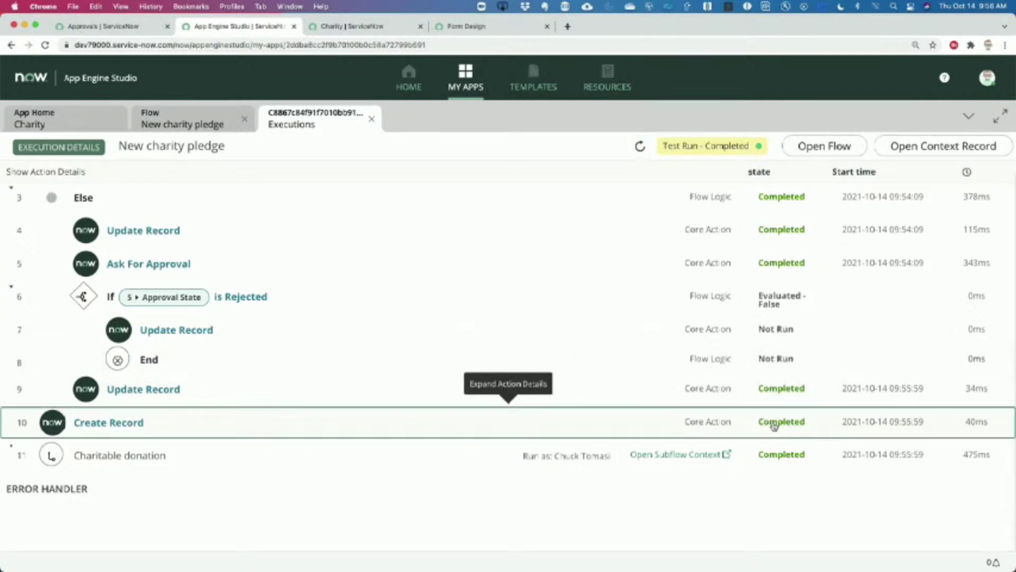
scroll(774, 427, "down", 2)
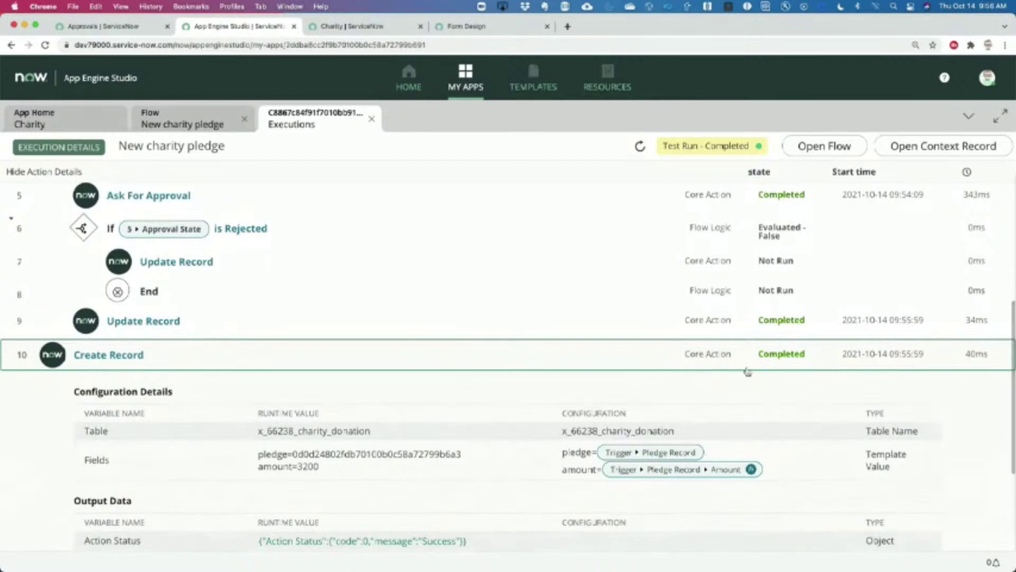
scroll(743, 365, "down", 2)
scroll(733, 363, "down", 1)
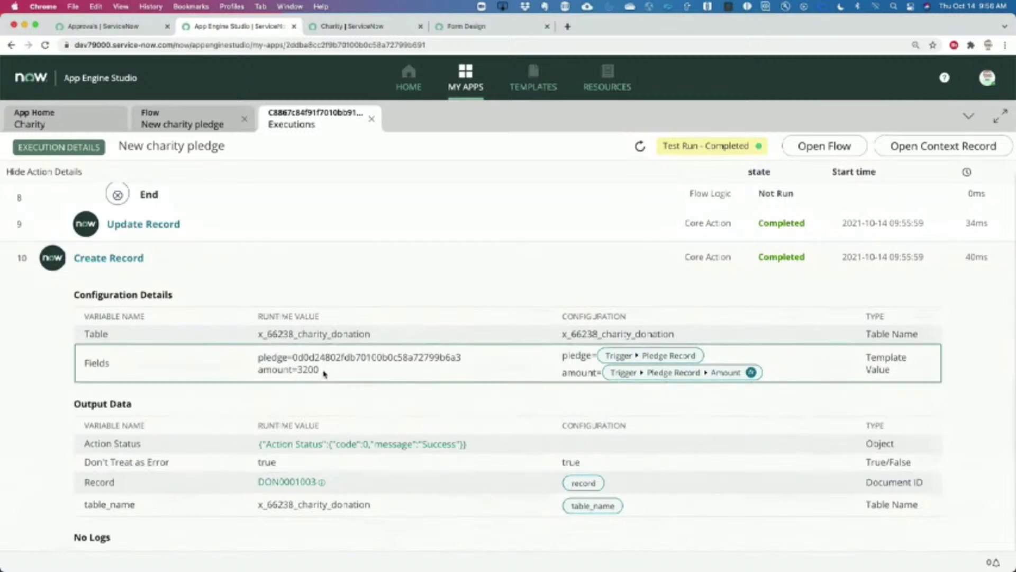
left_click_drag(323, 373, 253, 369)
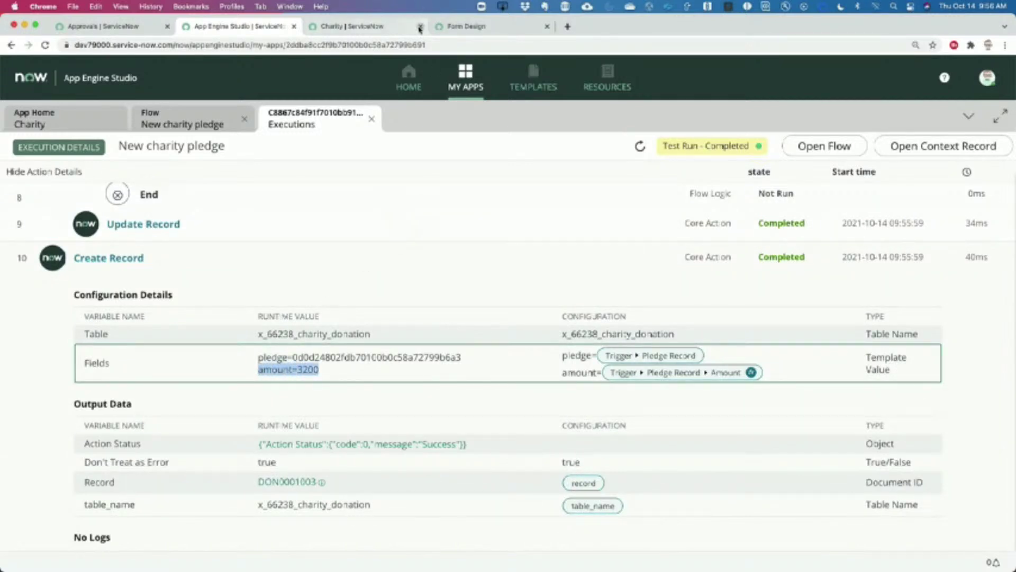
Switch to the Charity workspace home, refresh the Donations by department chart and examine its department shares.
left_click(380, 30)
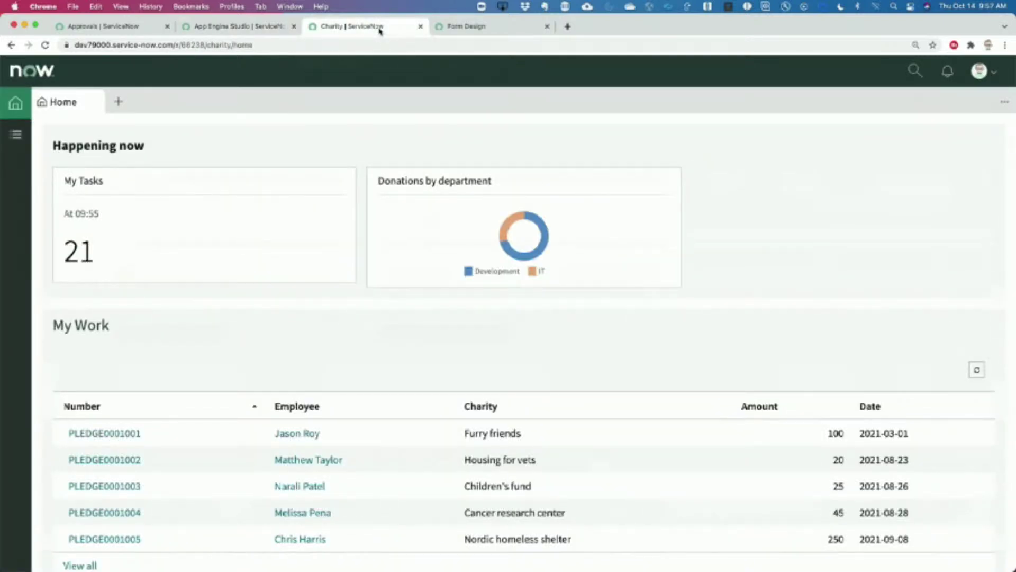
mouse_move(599, 211)
left_click(660, 181)
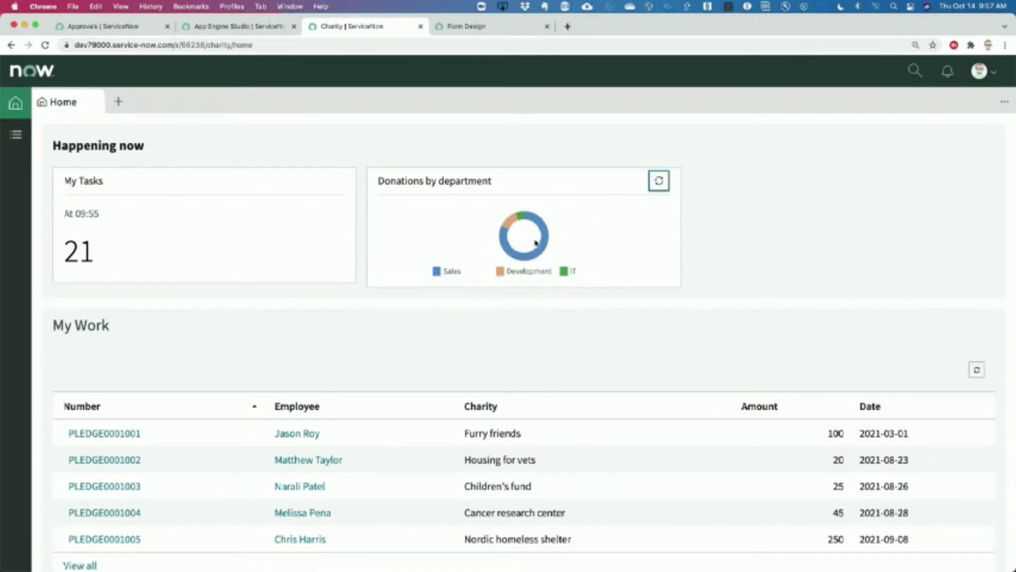
mouse_move(544, 251)
mouse_move(511, 224)
Return to App Engine Studio, dismiss the Test Flow dialog of the New charity pledge flow and activate the flow.
left_click(214, 27)
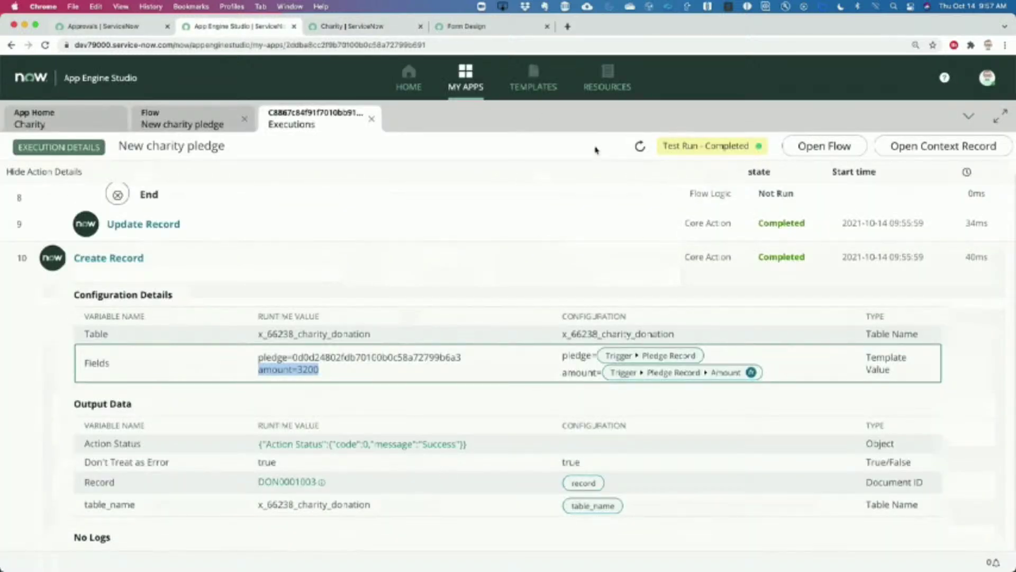
left_click(193, 121)
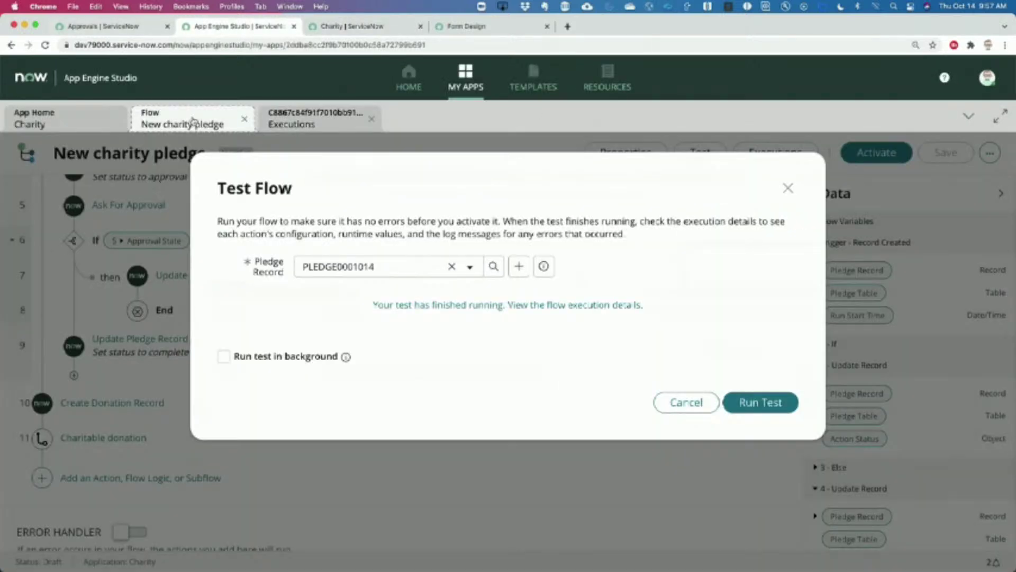
left_click(788, 188)
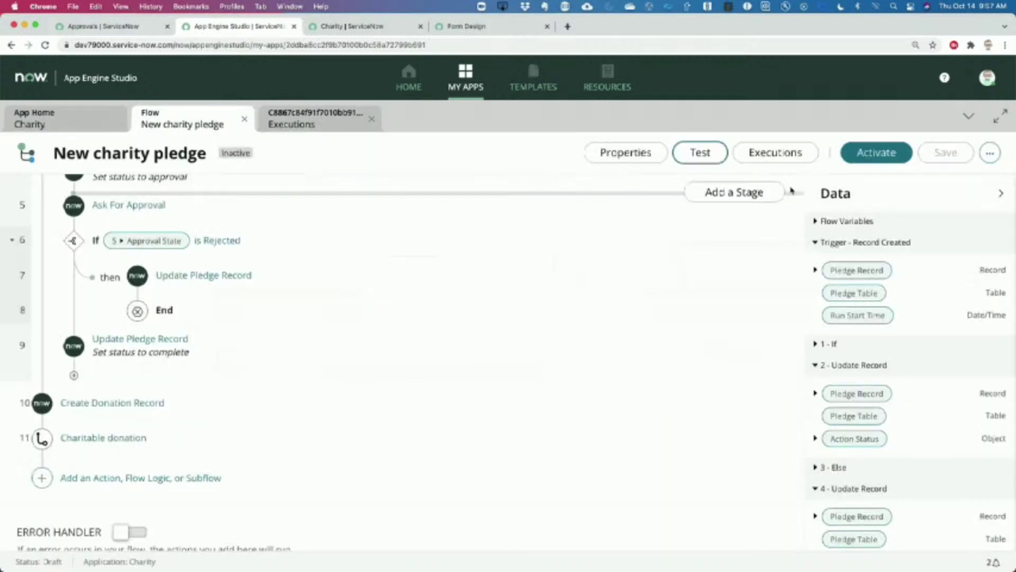
left_click(872, 159)
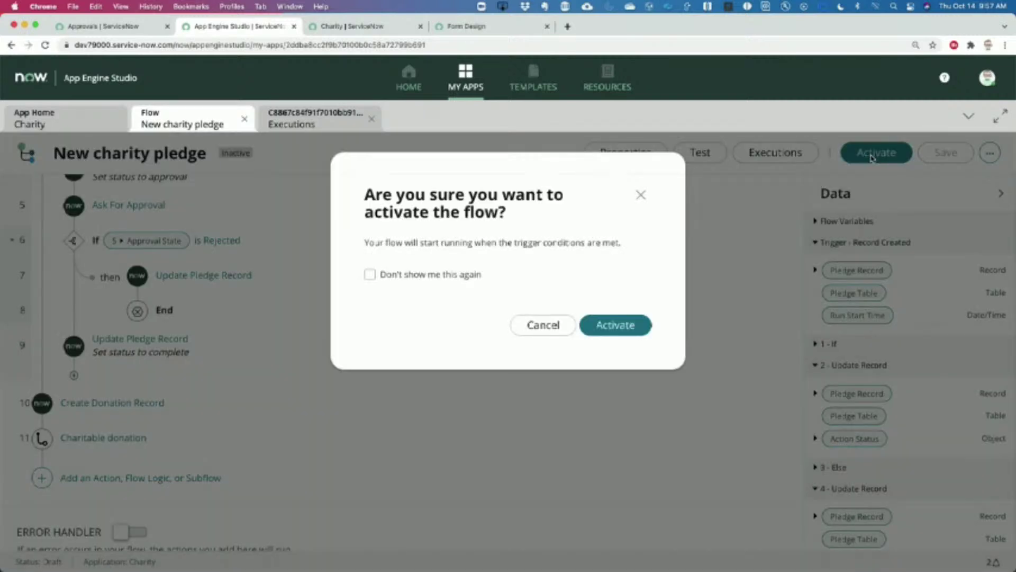
left_click(601, 318)
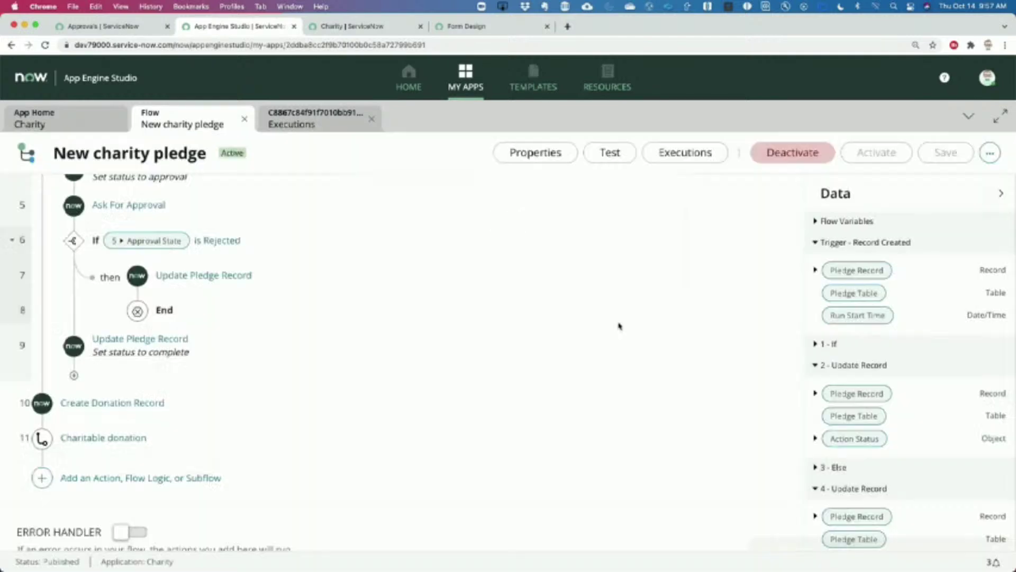
Set the due date rule of step 5, Ask For Approval, to Cancel if pending by a Relative date.
scroll(280, 265, "up", 2)
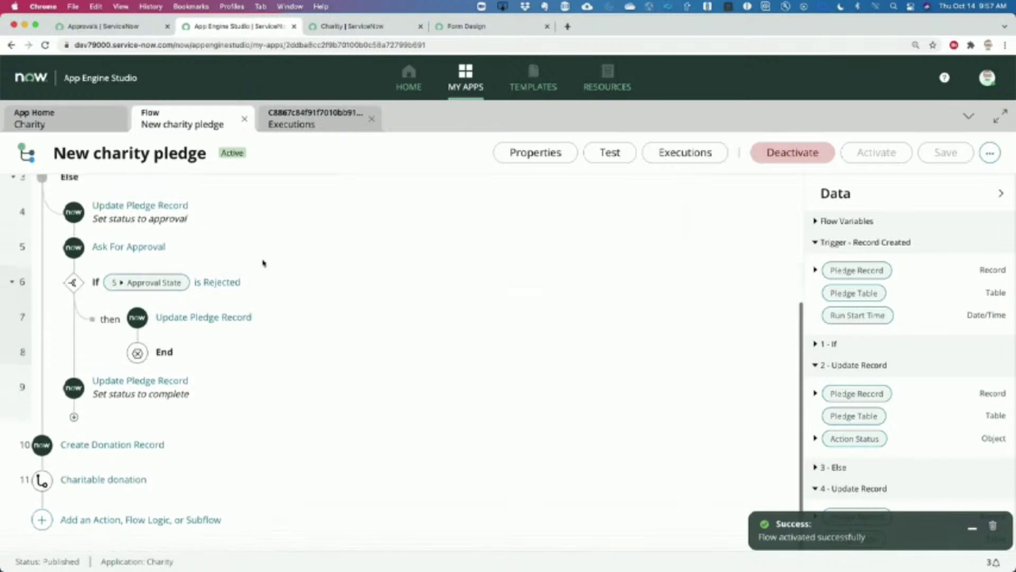
left_click(211, 254)
scroll(216, 460, "down", 1)
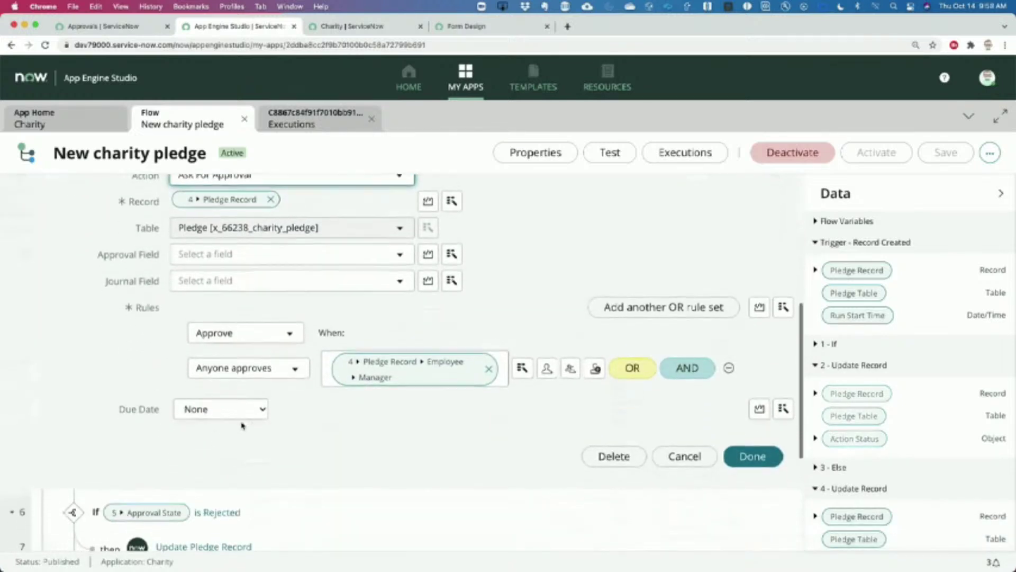
left_click(220, 412)
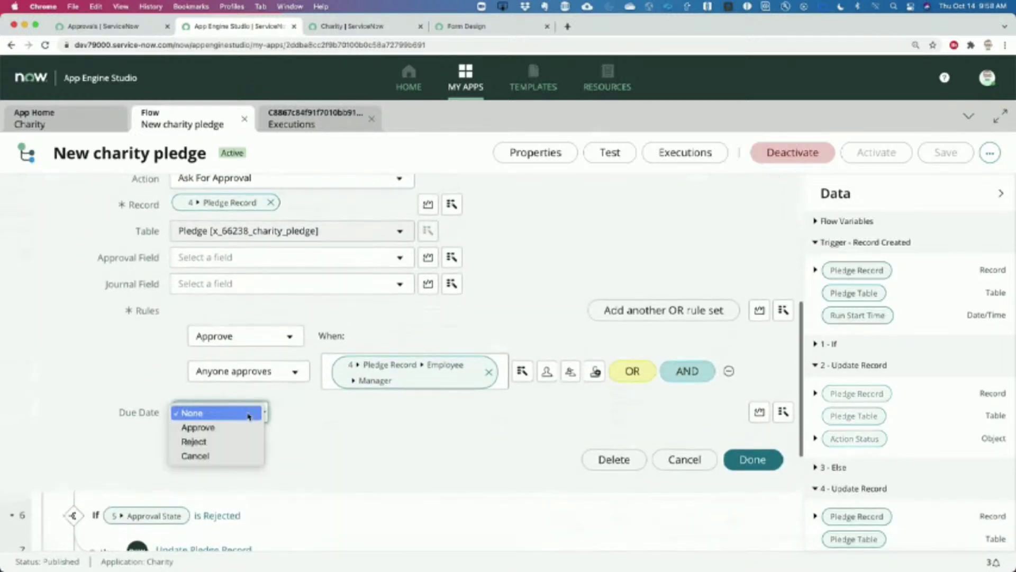
left_click(225, 455)
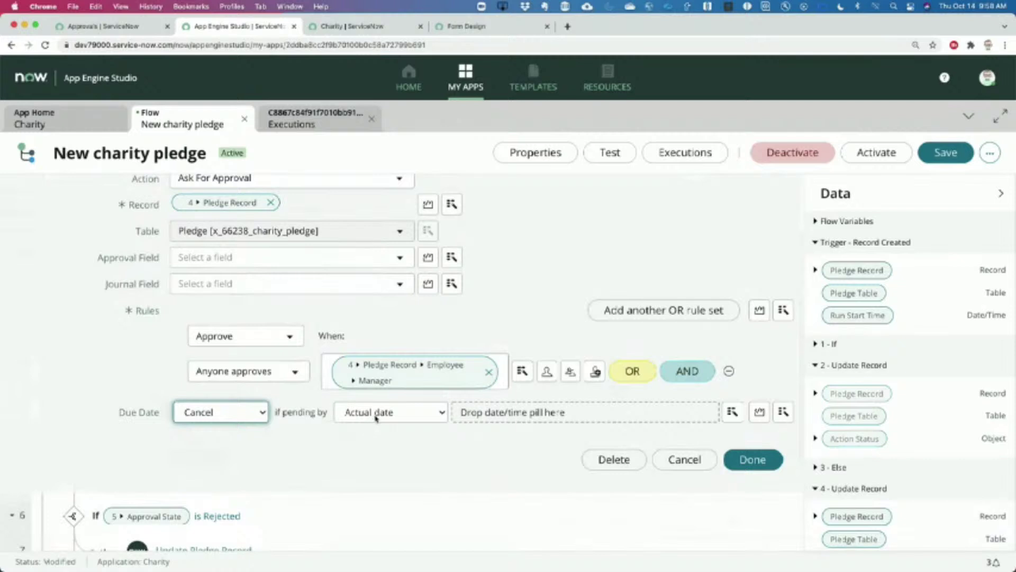
left_click(372, 415)
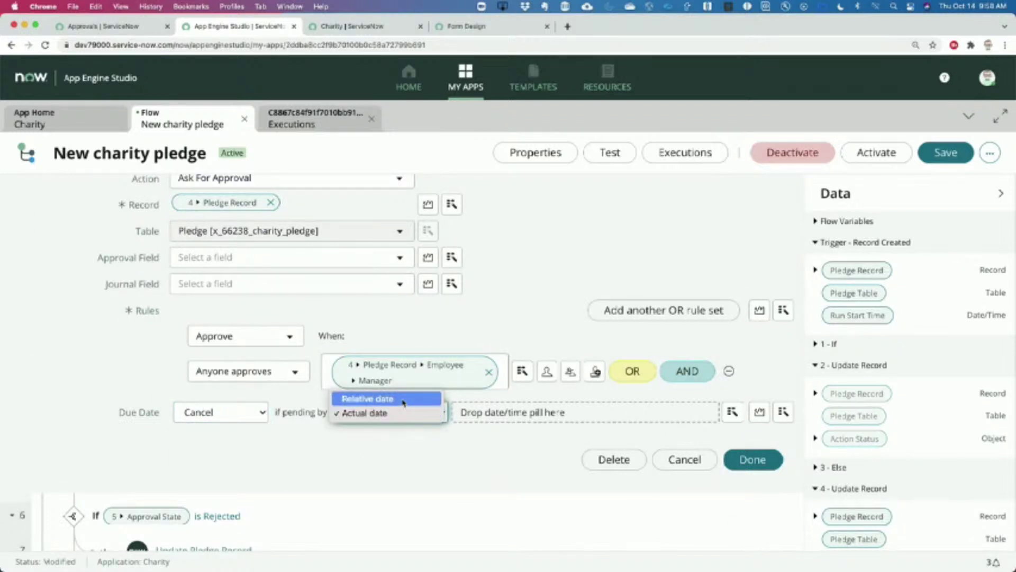
left_click(370, 398)
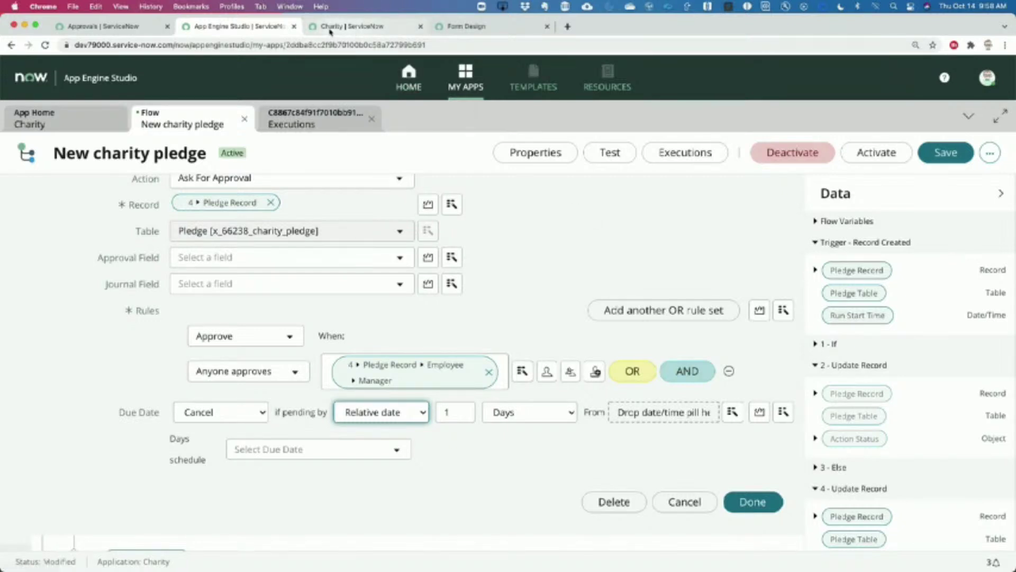
left_click(130, 28)
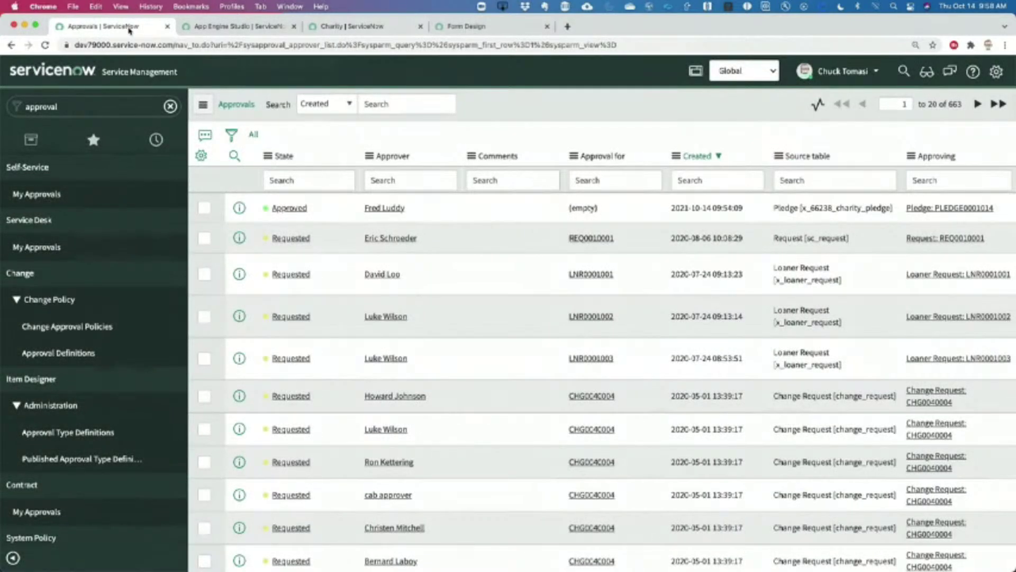
left_click(233, 27)
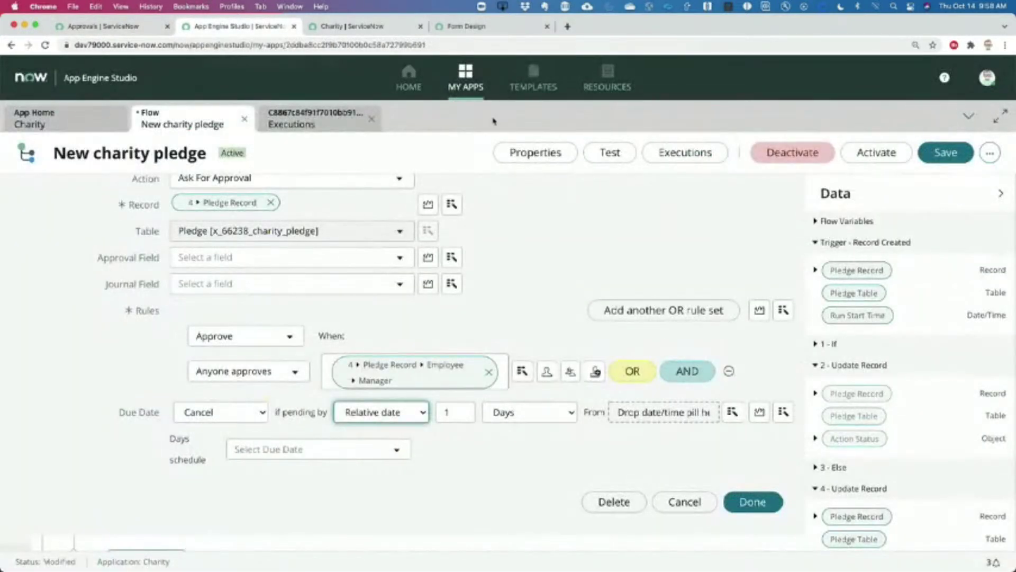
left_click(603, 243)
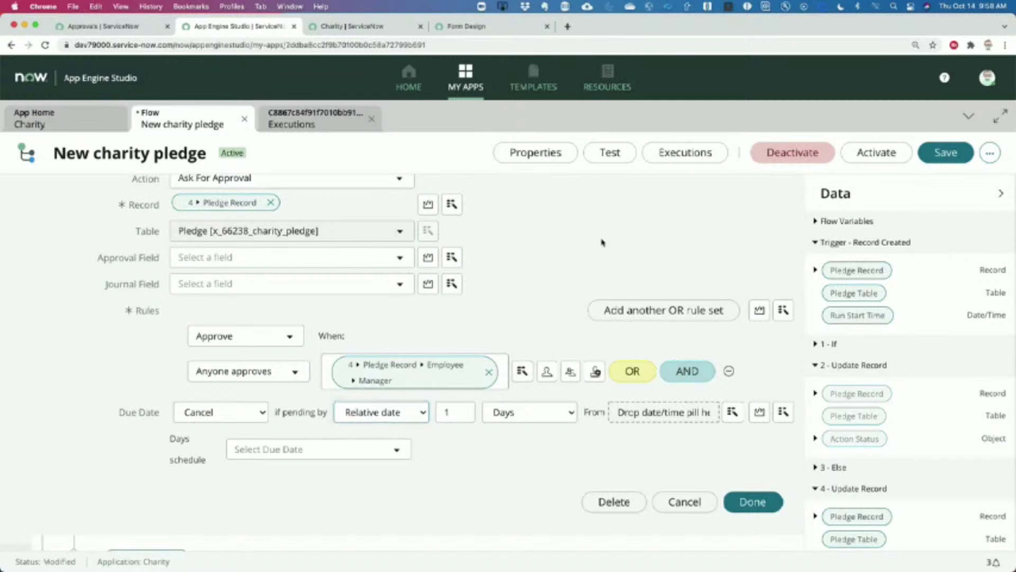
From the Charity app home, search collaborators for "abr", invite the matching person as Editor and close the collaboration dialog.
left_click(74, 123)
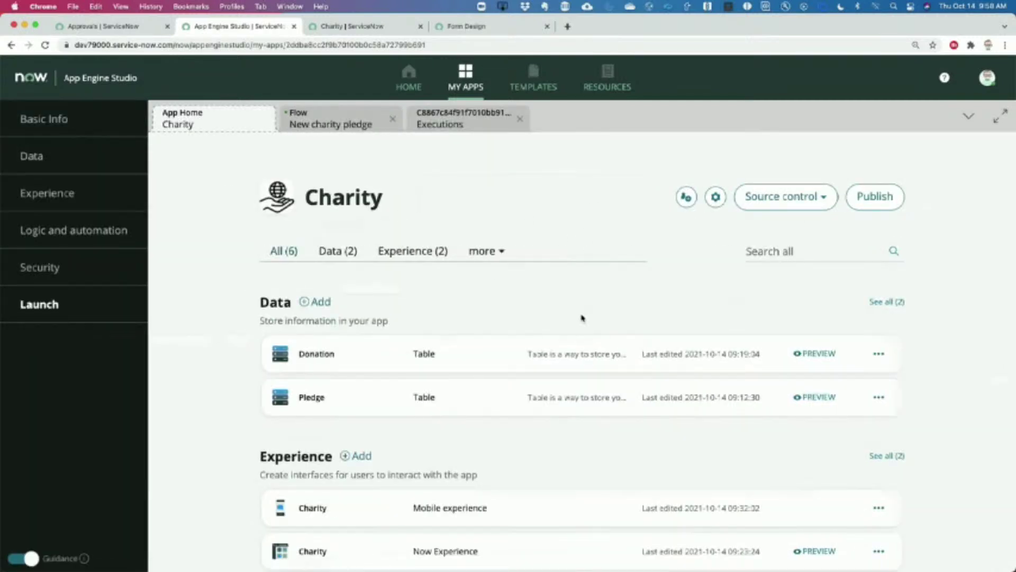
left_click(686, 197)
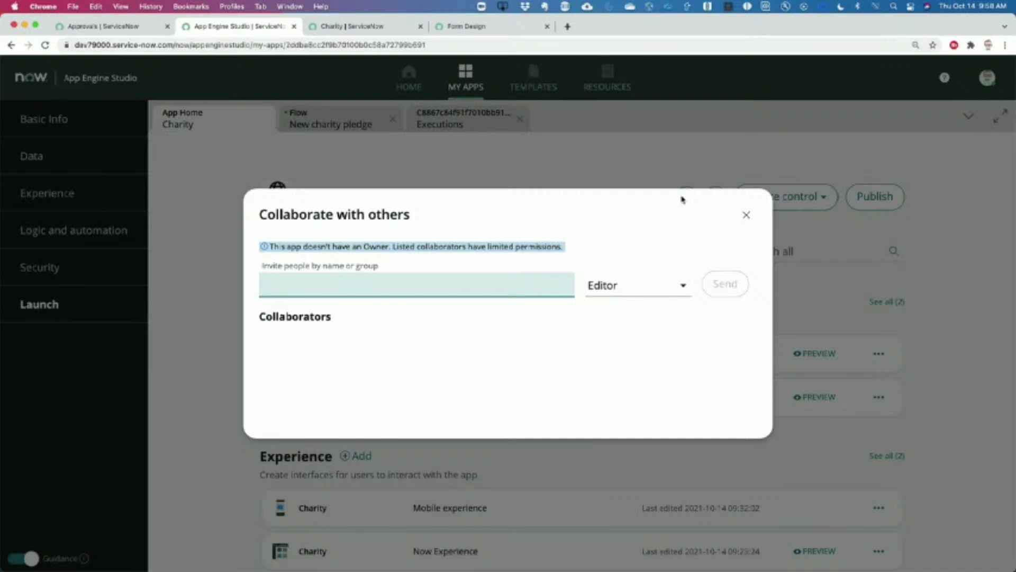
left_click(449, 276)
type("ab")
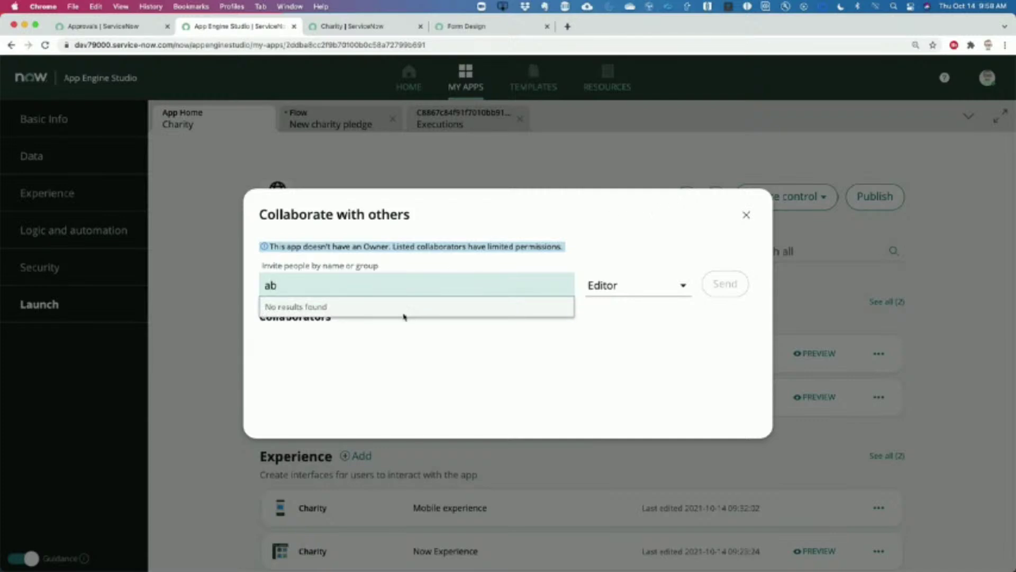
type("r")
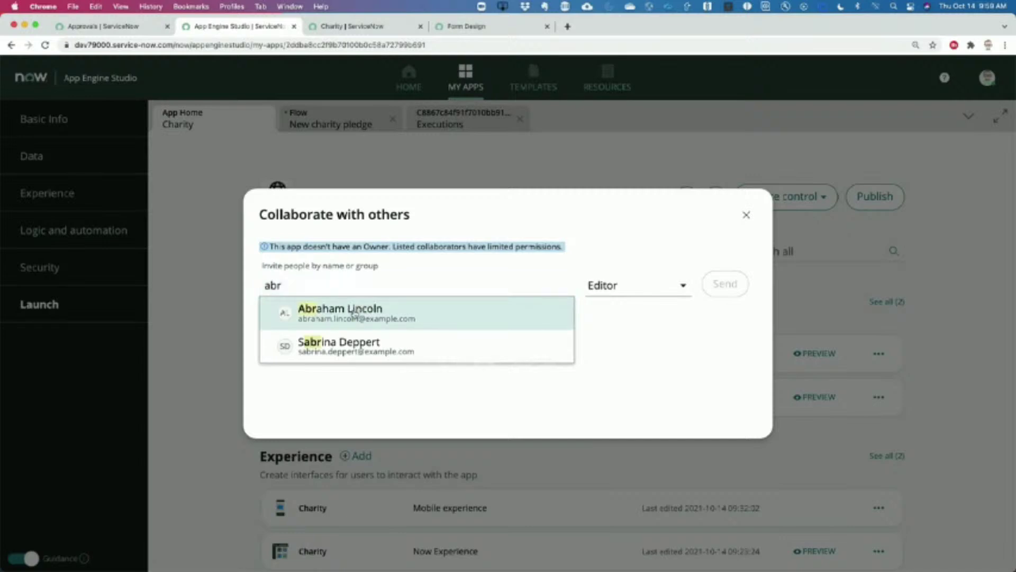
left_click(355, 312)
left_click(629, 292)
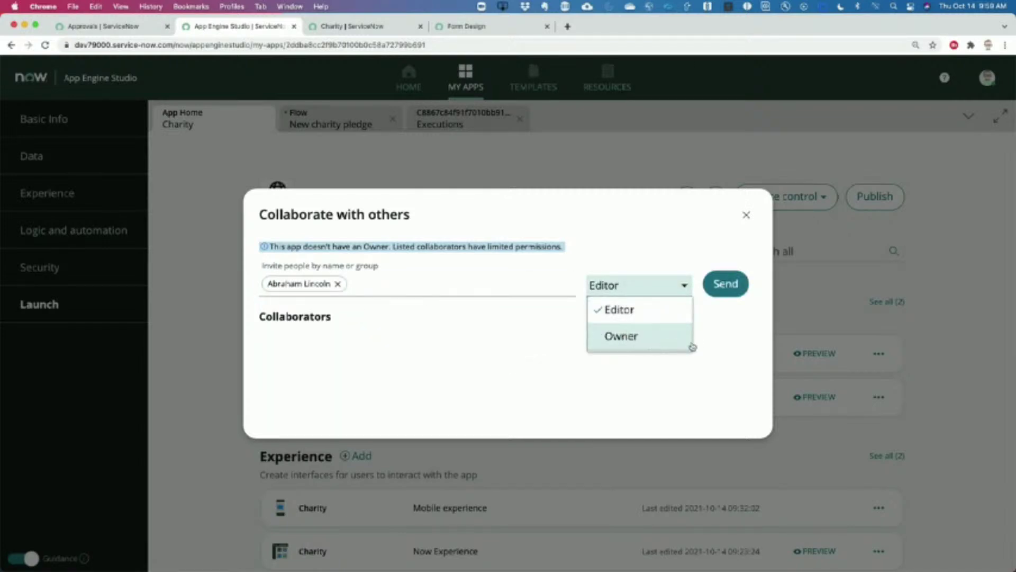
left_click(720, 359)
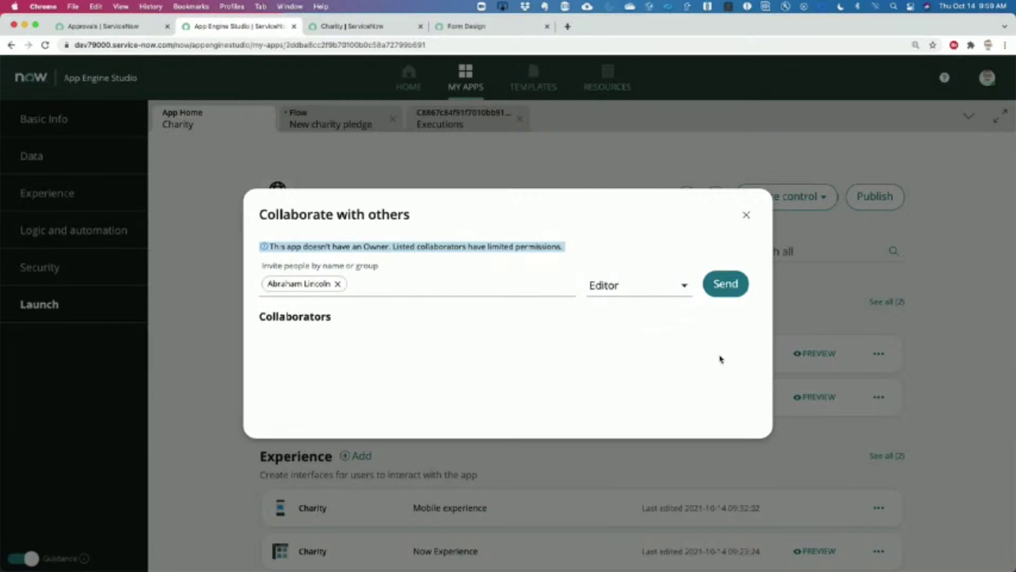
left_click(735, 285)
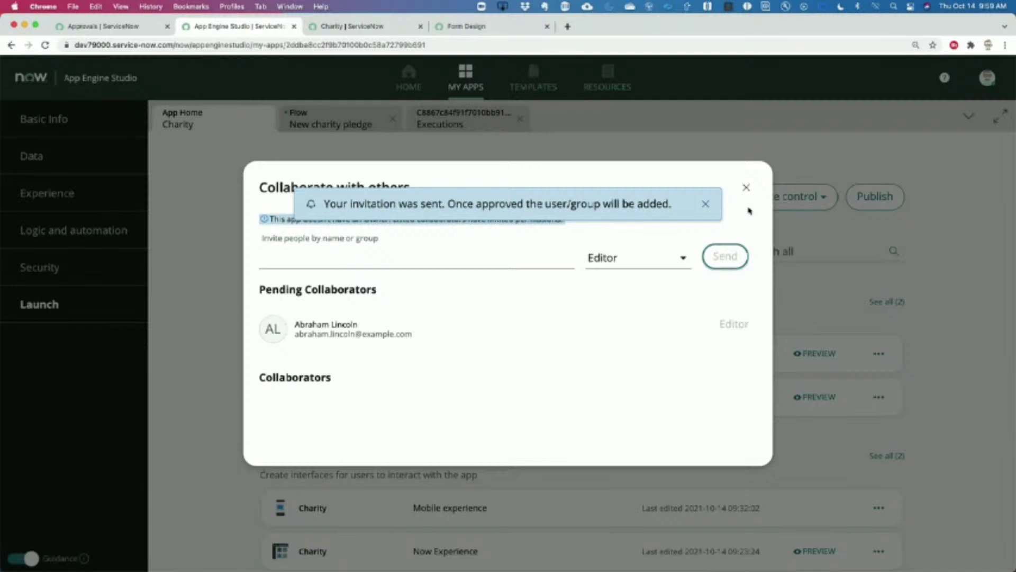
left_click(746, 187)
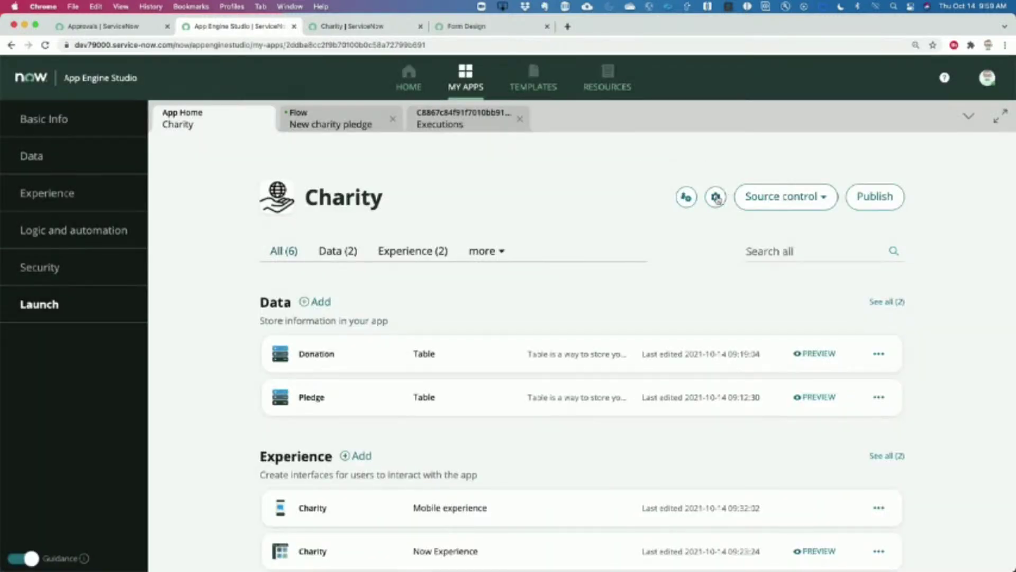
Review the Link to source control settings for the Charity app and close them without linking.
left_click(782, 197)
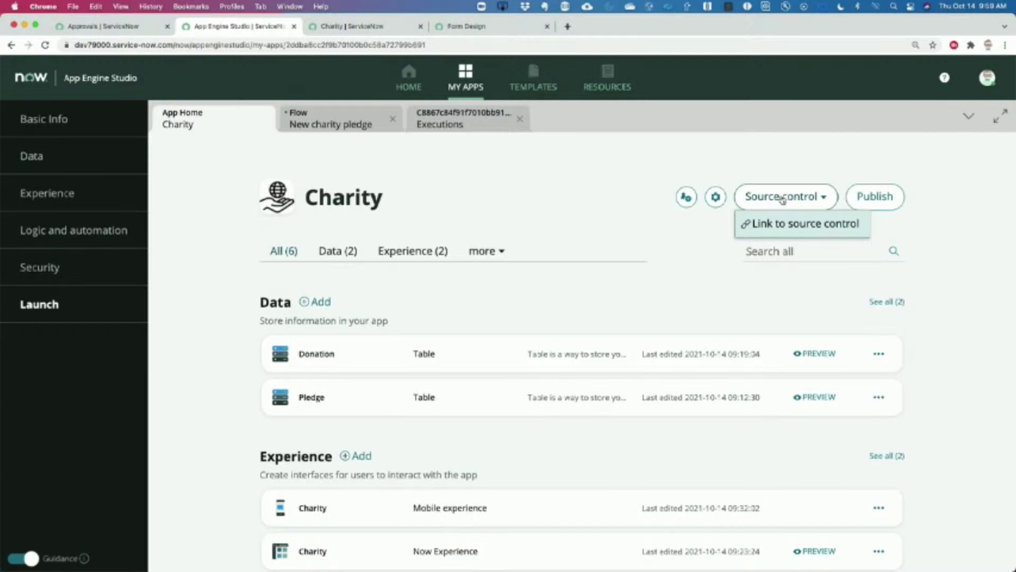
left_click(790, 223)
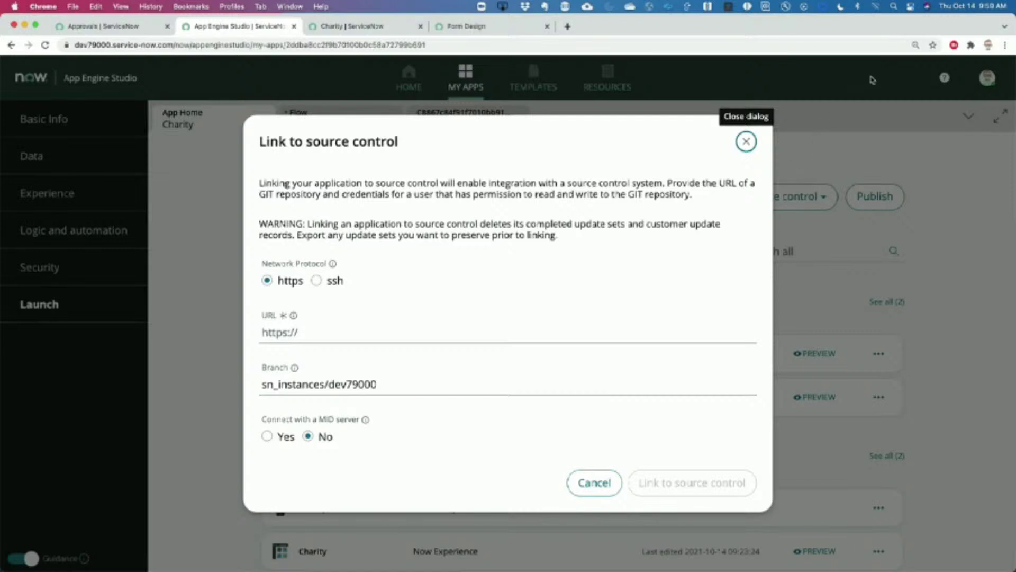
left_click(746, 141)
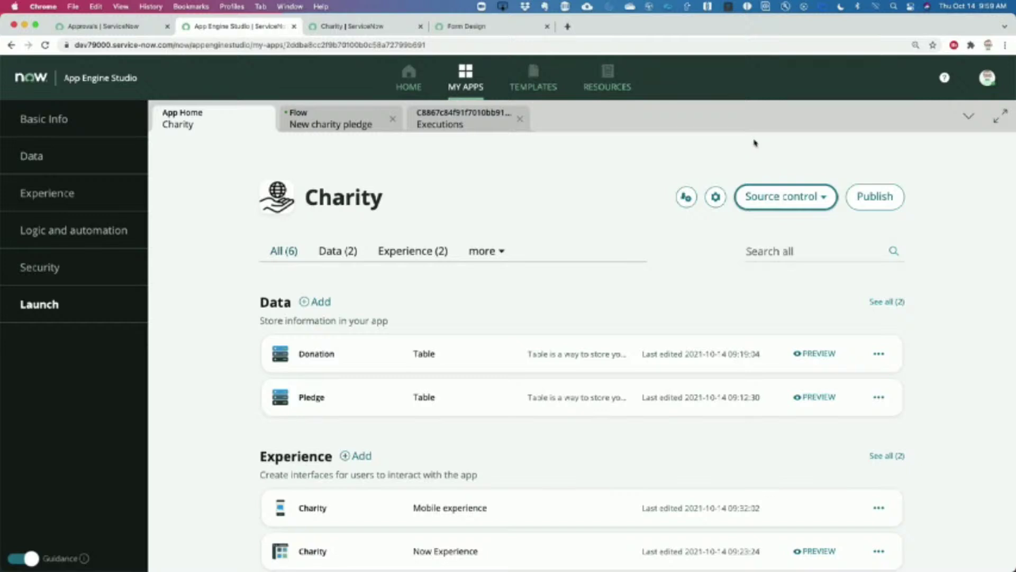
Open the publishing form for the Charity app and review its application details, version and release notes fields.
left_click(889, 199)
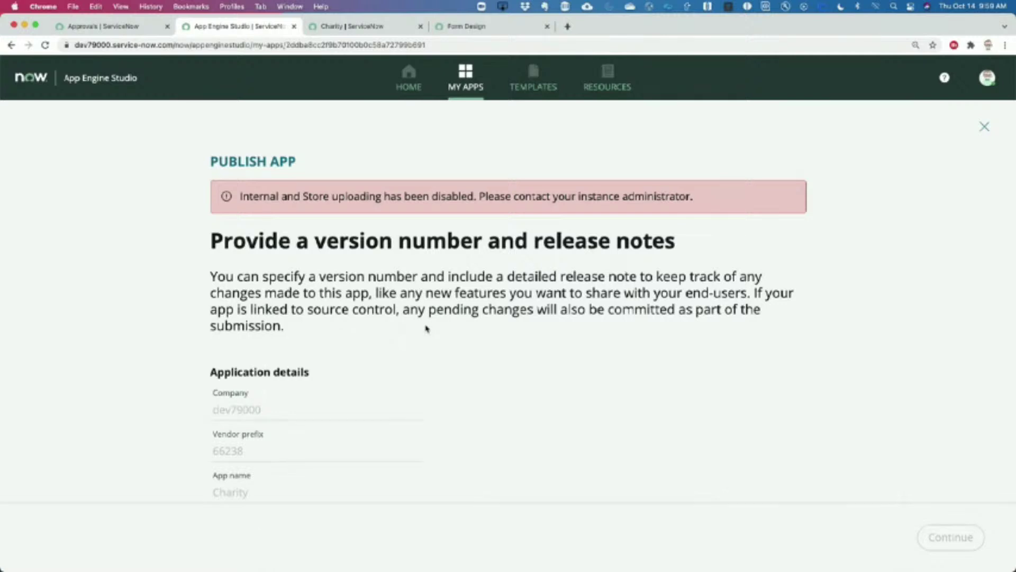
scroll(278, 367, "down", 3)
scroll(279, 371, "down", 7)
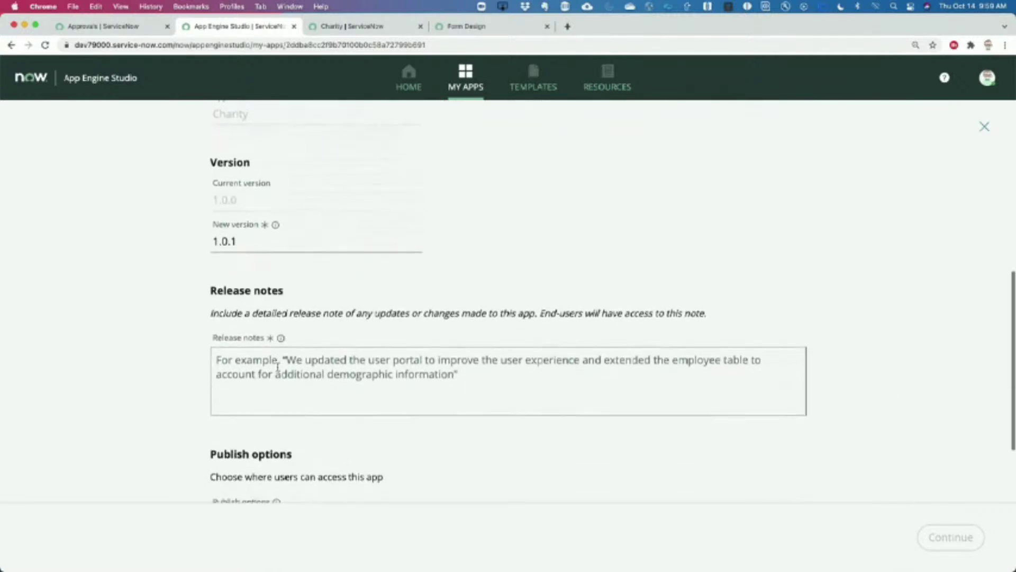